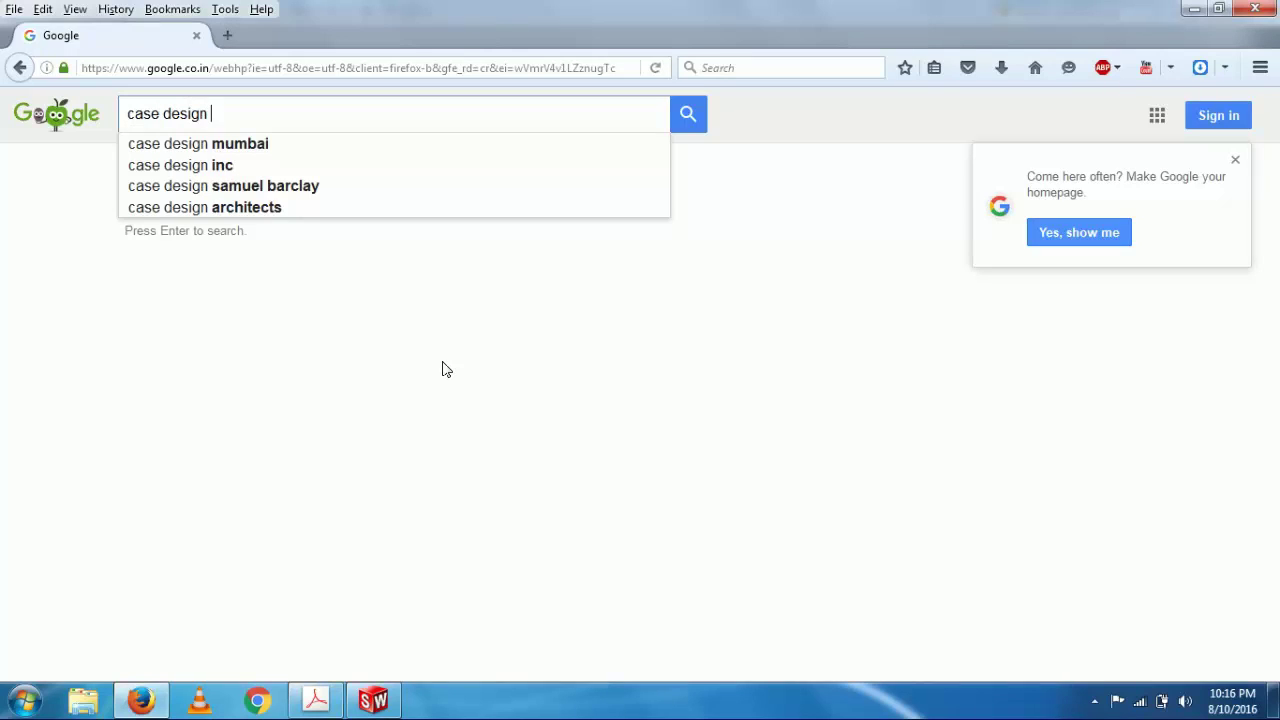
Search the web for "case design guidelines for apple devices" and switch to Case-Design-Guidelines.pdf in Adobe Acrobat at the iPhone 6s dimensional drawing.
{"action": "type", "text": "guidelin"}
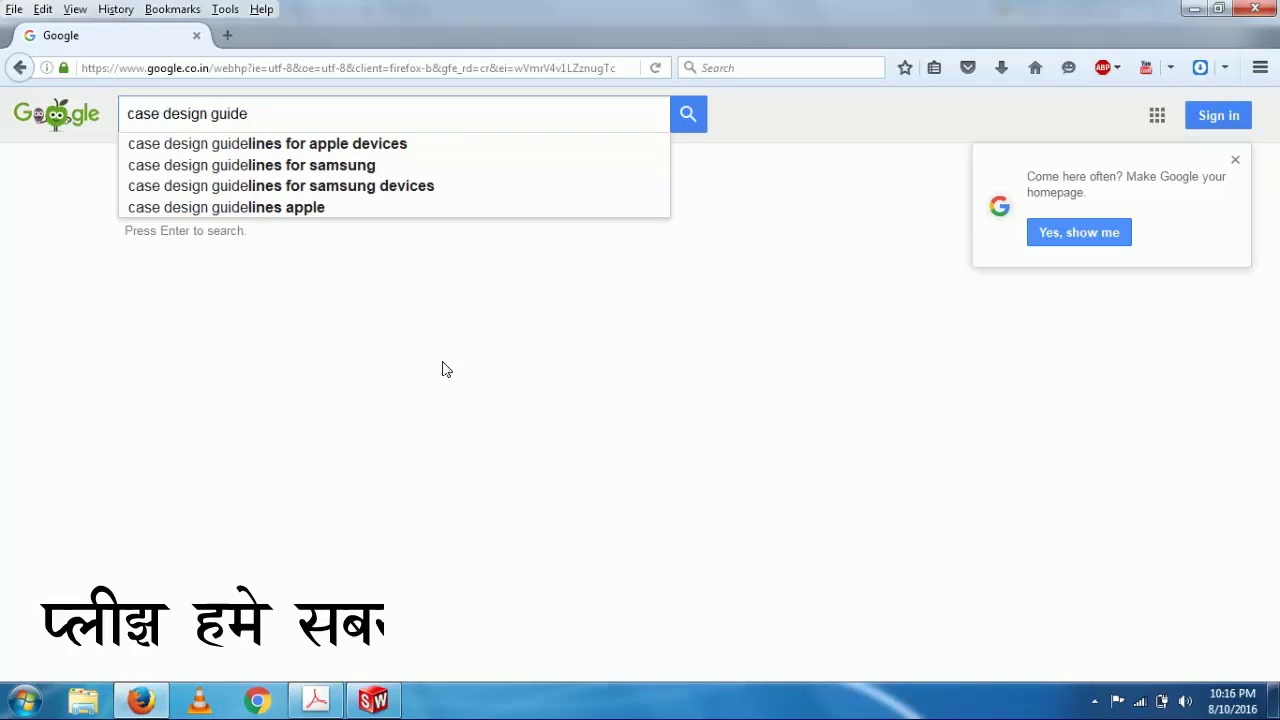
{"action": "key", "text": "Down"}
{"action": "key", "text": "Return"}
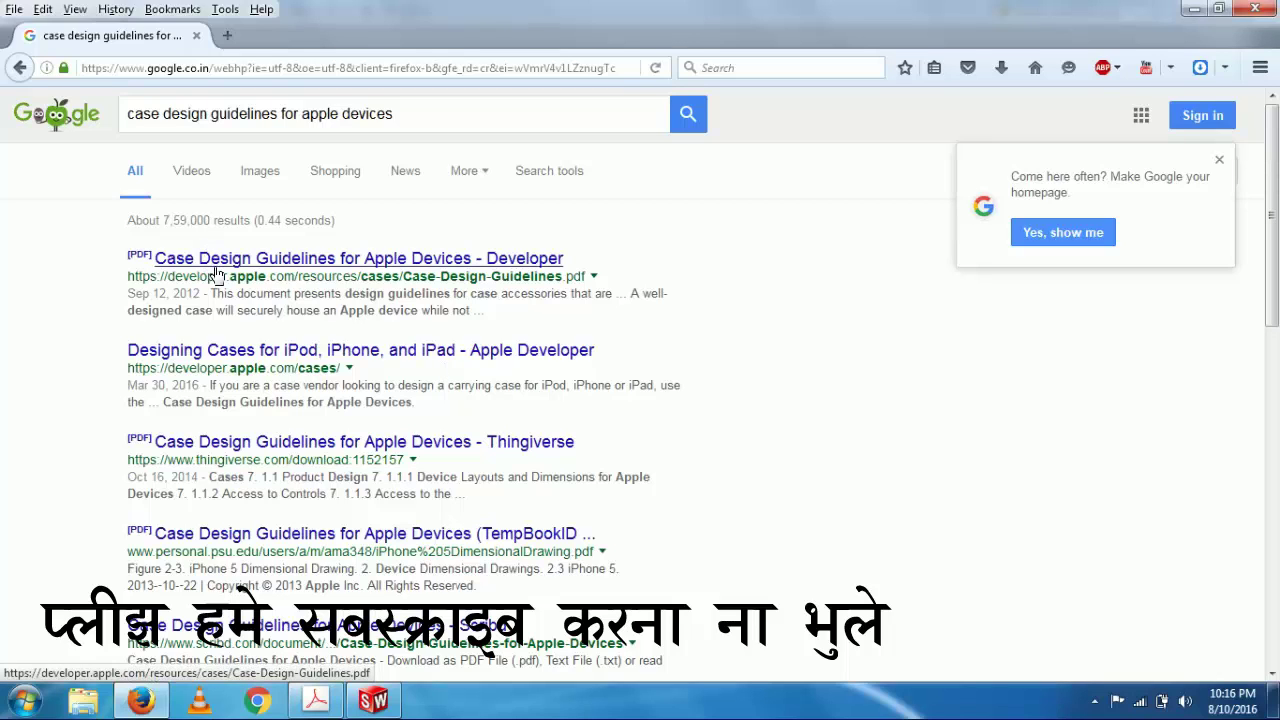
{"action": "left_click", "coordinate": [142, 704]}
{"action": "left_click", "coordinate": [300, 703]}
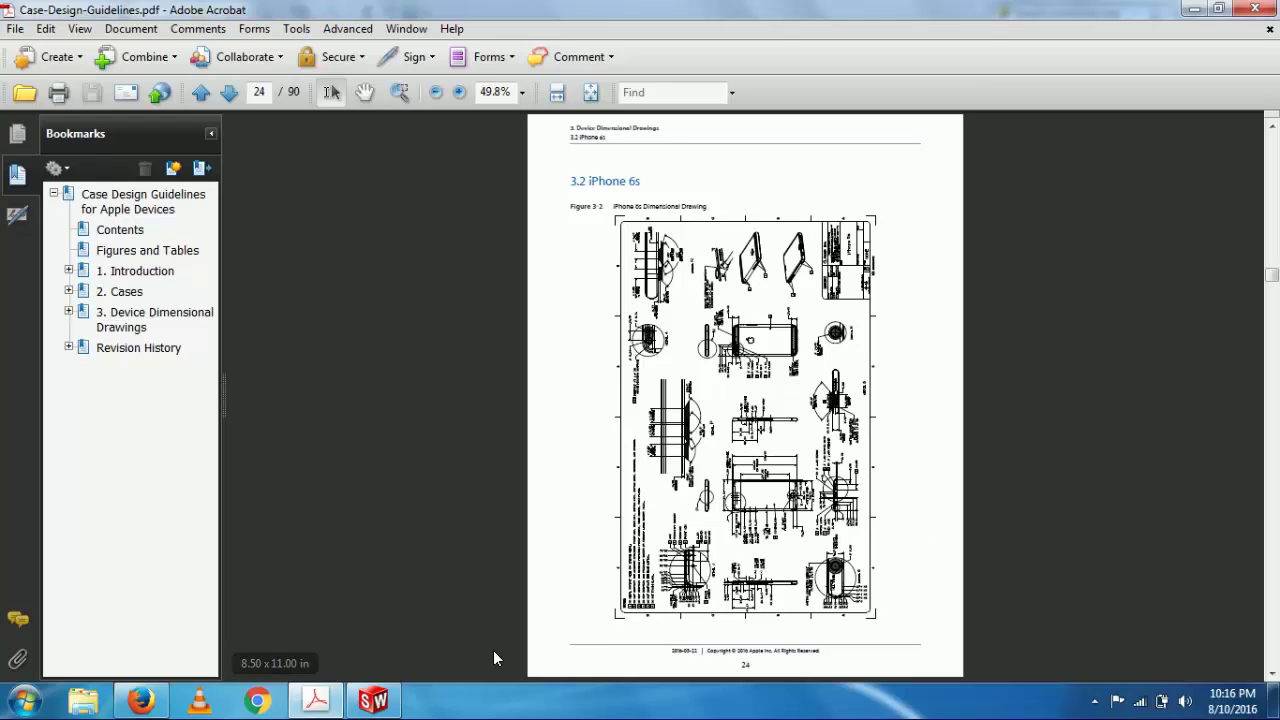
Switch to SolidWorks and create a new part document.
{"action": "left_click", "coordinate": [387, 703]}
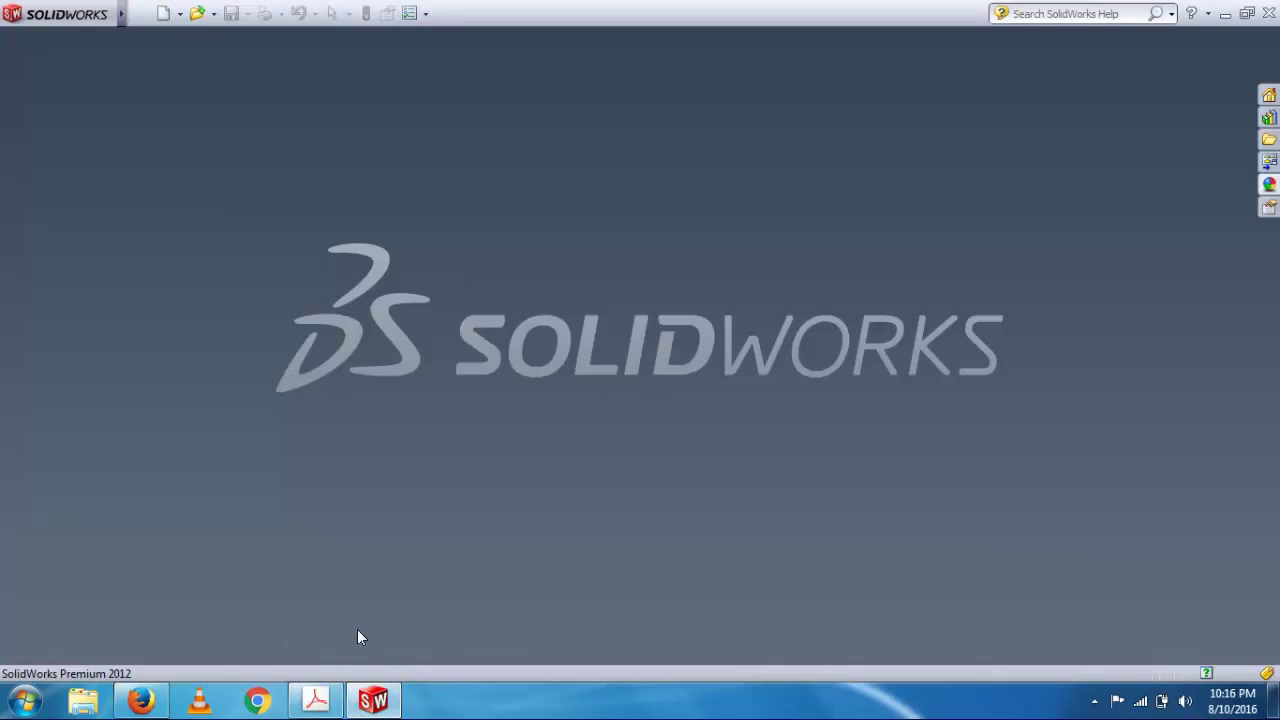
{"action": "left_click", "coordinate": [164, 18]}
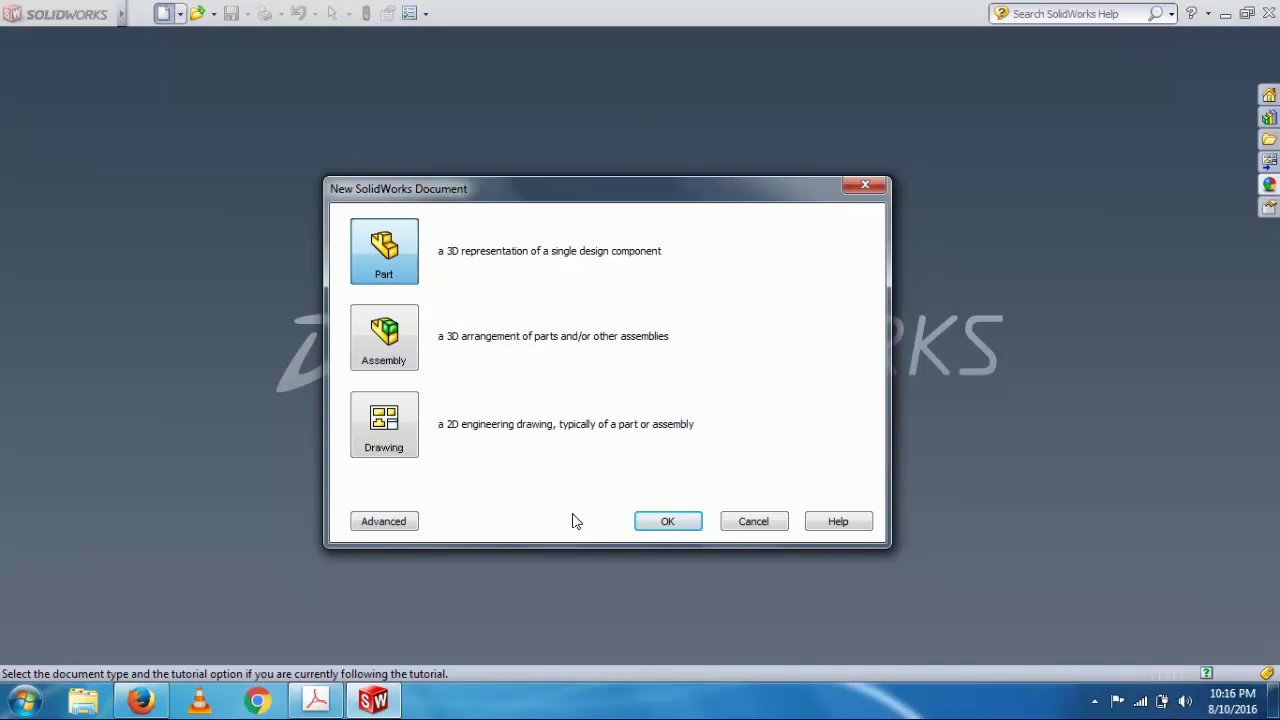
{"action": "left_click", "coordinate": [640, 521]}
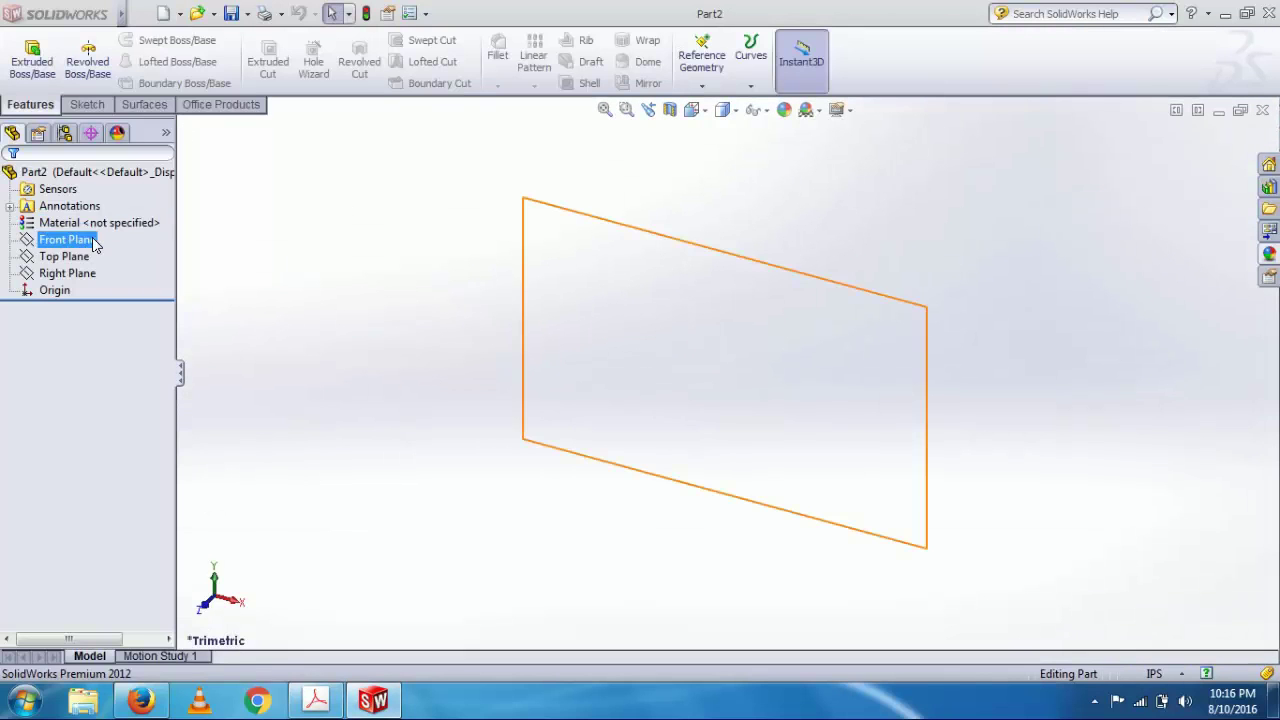
Sketch a center rectangle about 5.25 in wide and 6.22 in tall on the Front Plane, centred on the origin.
{"action": "left_click", "coordinate": [100, 240]}
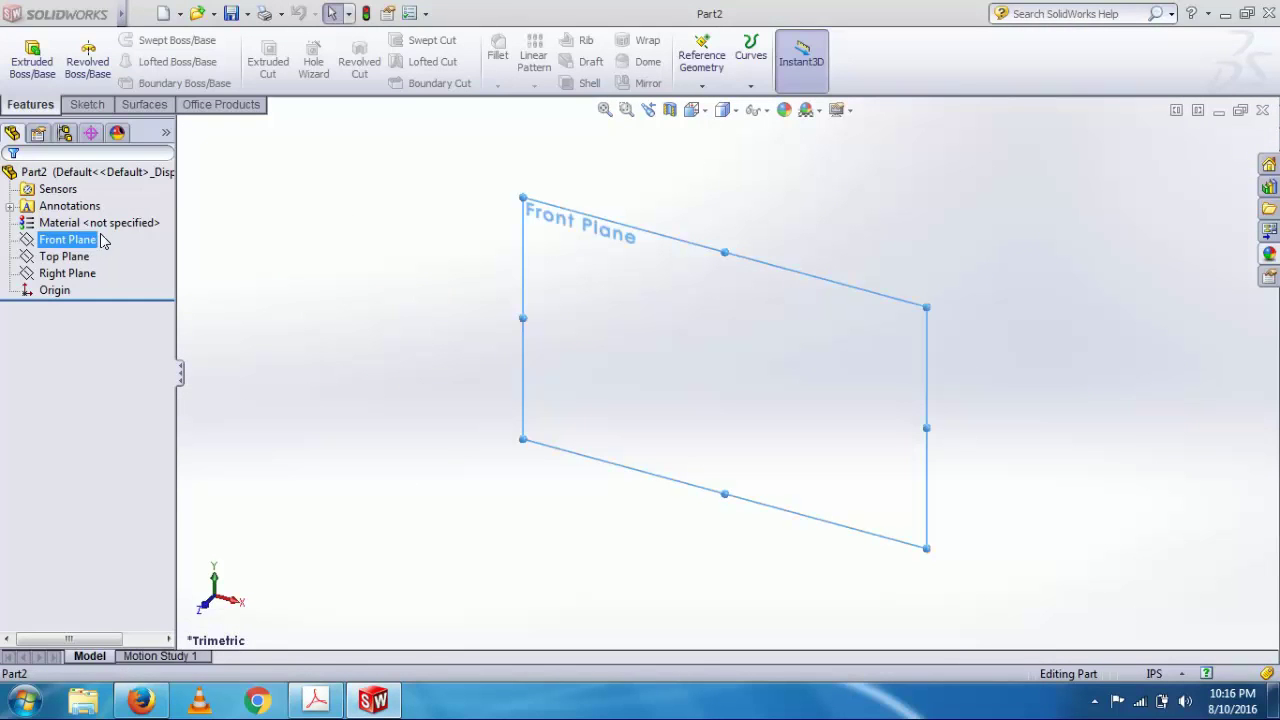
{"action": "left_click", "coordinate": [100, 208]}
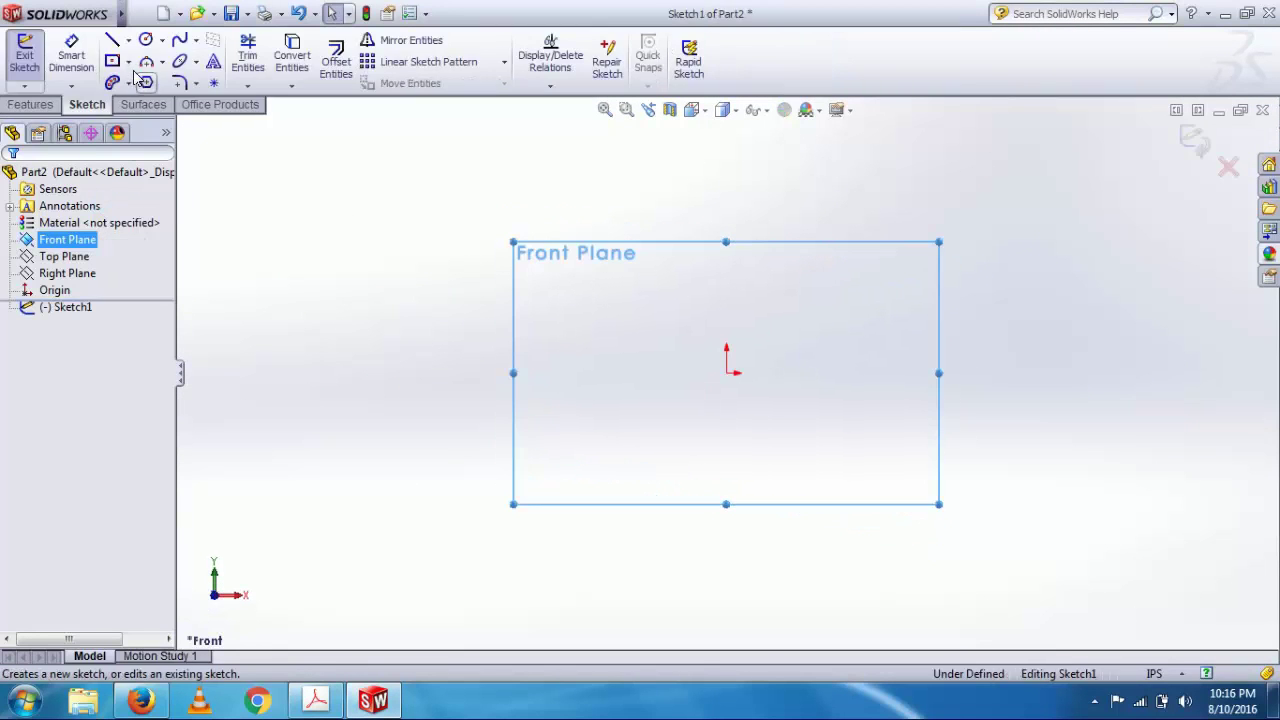
{"action": "left_click", "coordinate": [71, 55]}
{"action": "left_click", "coordinate": [112, 61]}
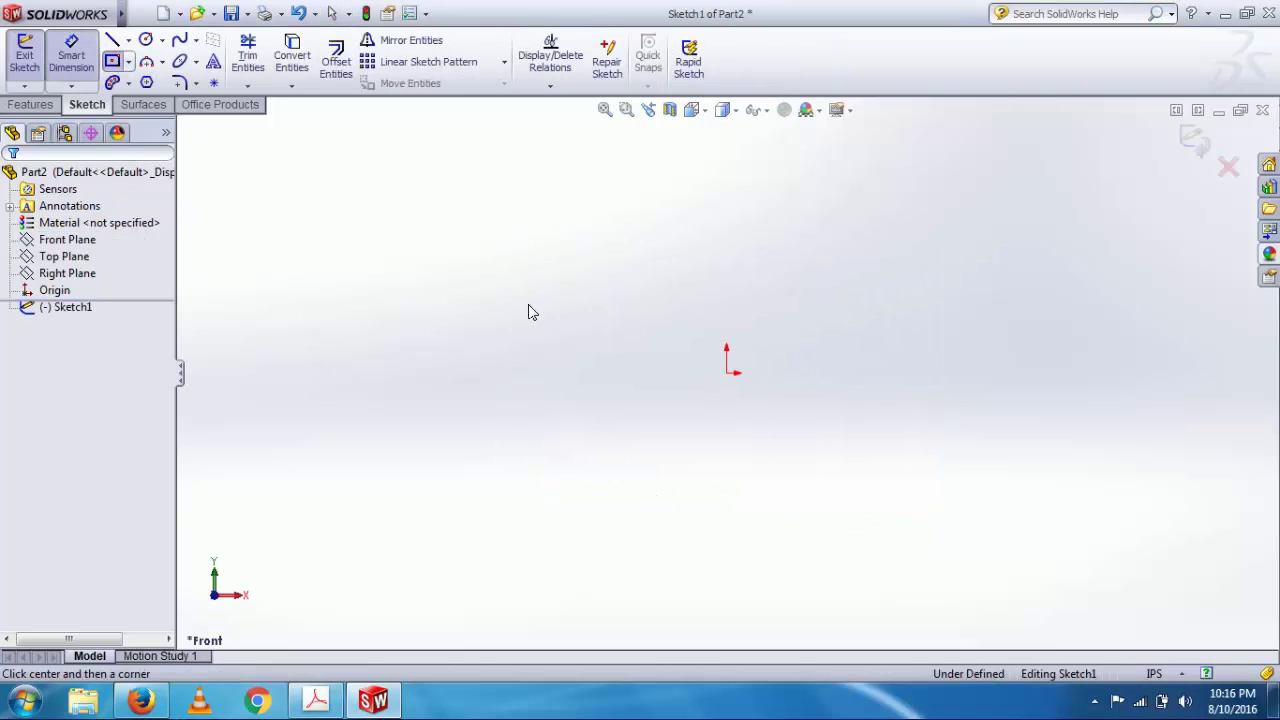
{"action": "left_click", "coordinate": [727, 372]}
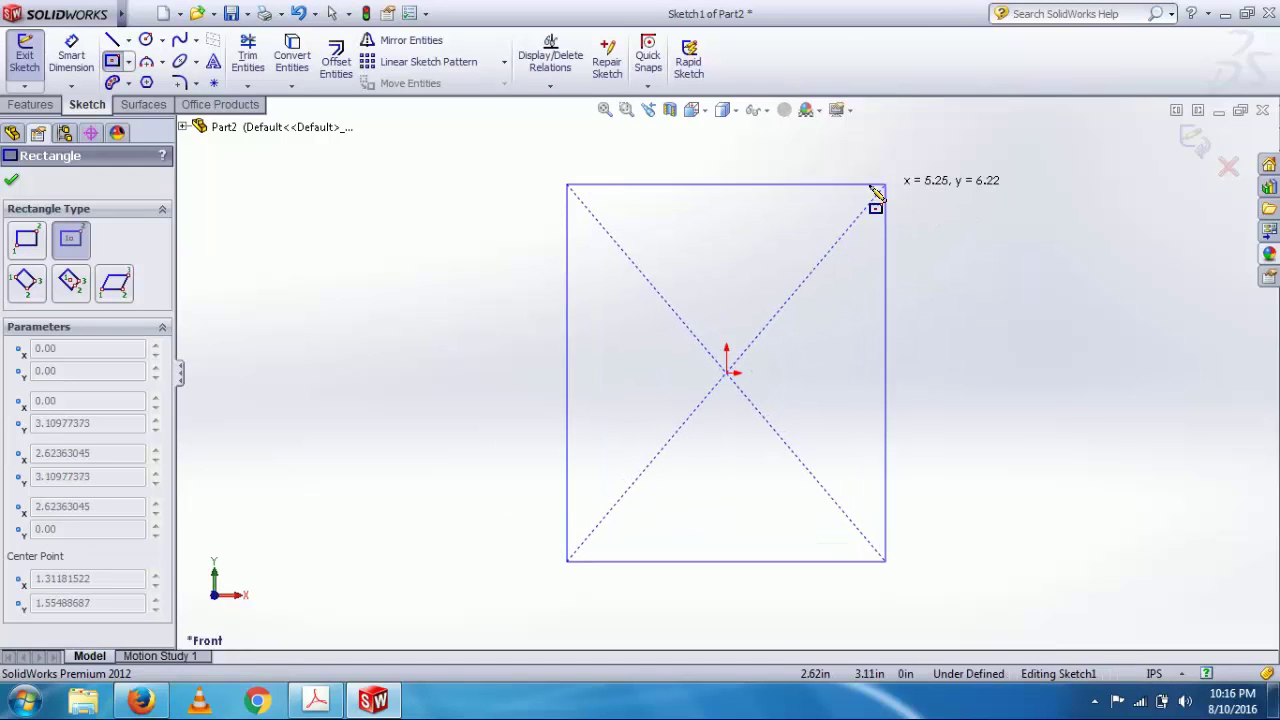
{"action": "left_click", "coordinate": [875, 190]}
Dimension the rectangle with a width of 2.64 in and a height of 5.44 in.
{"action": "left_click", "coordinate": [71, 55]}
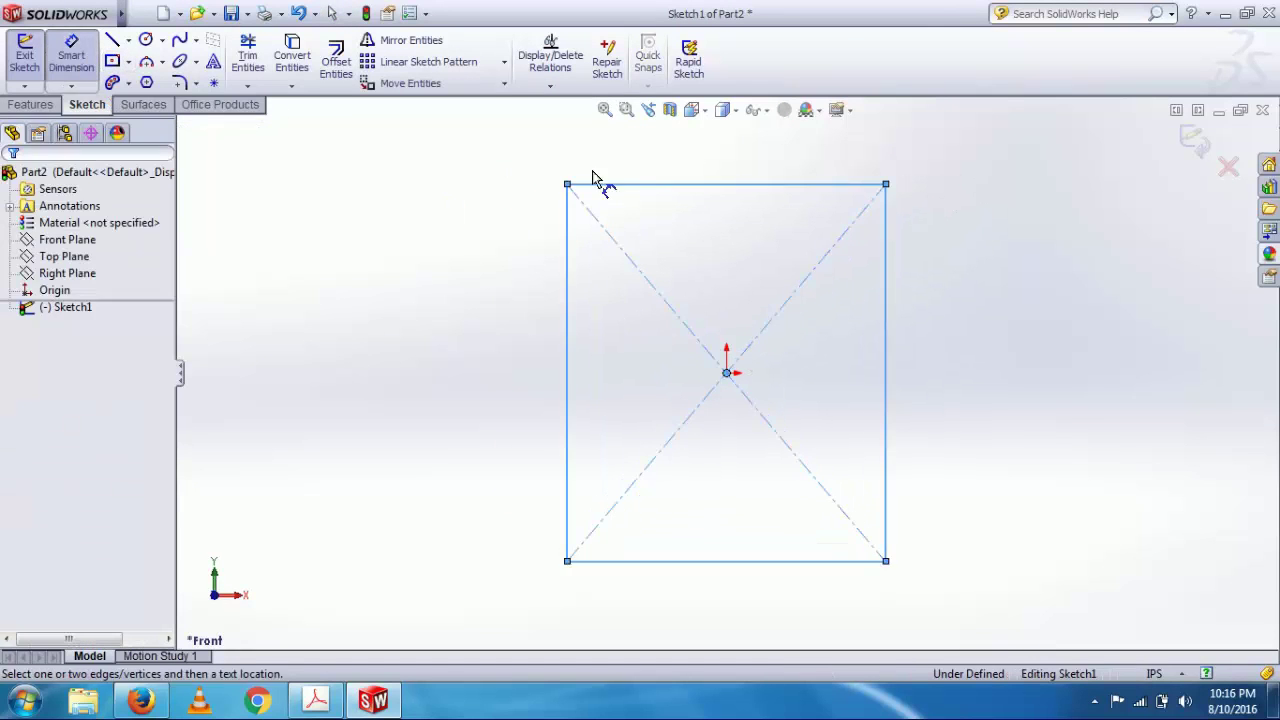
{"action": "left_click", "coordinate": [645, 185]}
{"action": "left_click", "coordinate": [641, 166]}
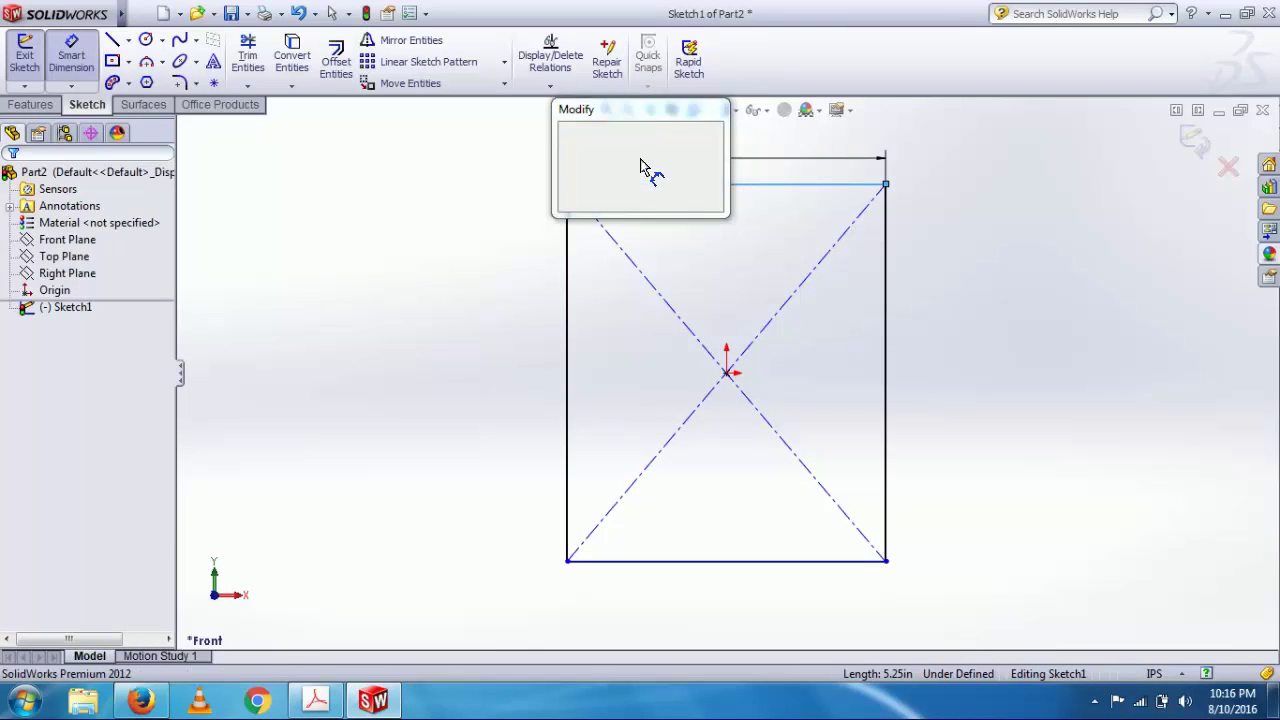
{"action": "type", "text": "2.6"}
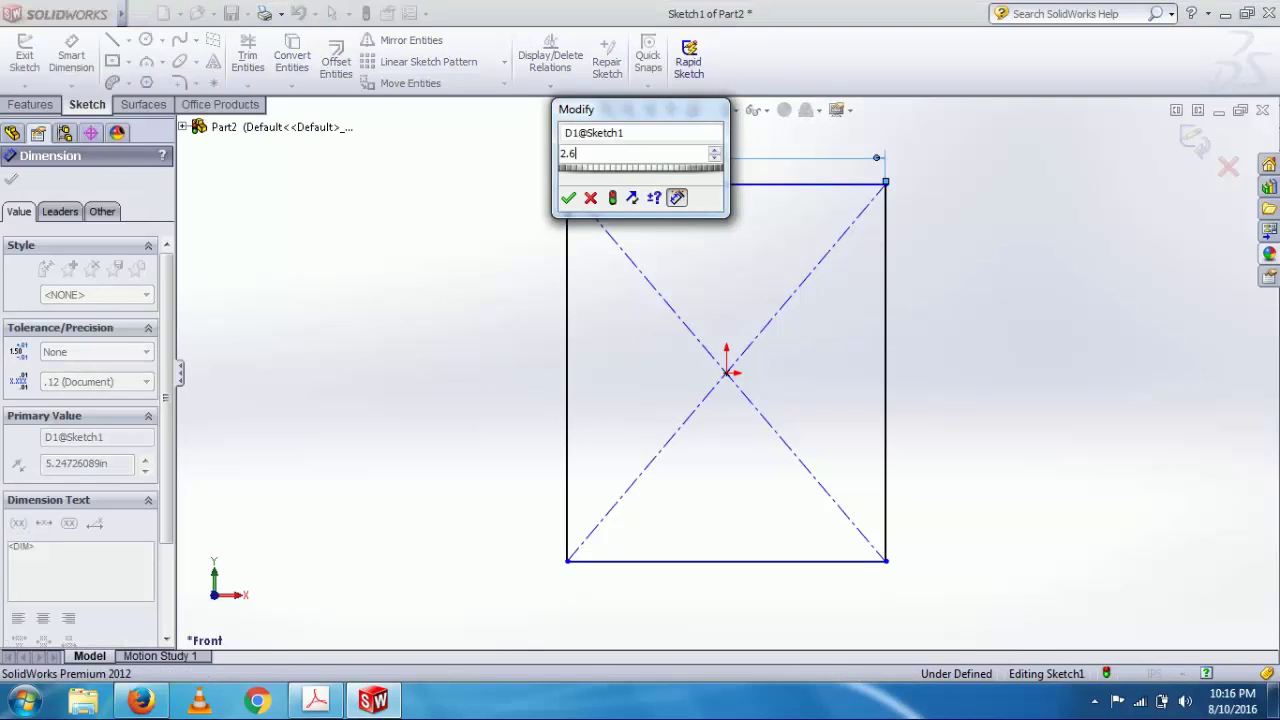
{"action": "type", "text": "4"}
{"action": "key", "text": "Return"}
{"action": "left_click", "coordinate": [647, 240]}
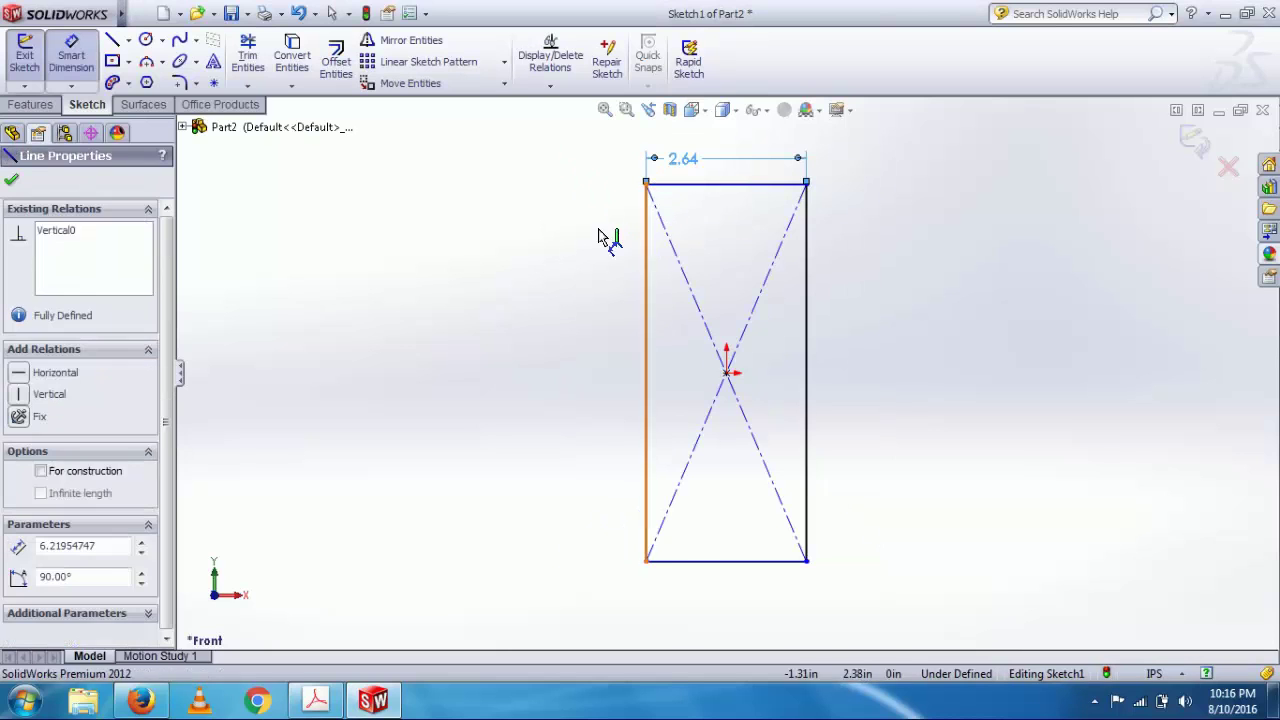
{"action": "left_click", "coordinate": [599, 237]}
{"action": "key", "text": "Return"}
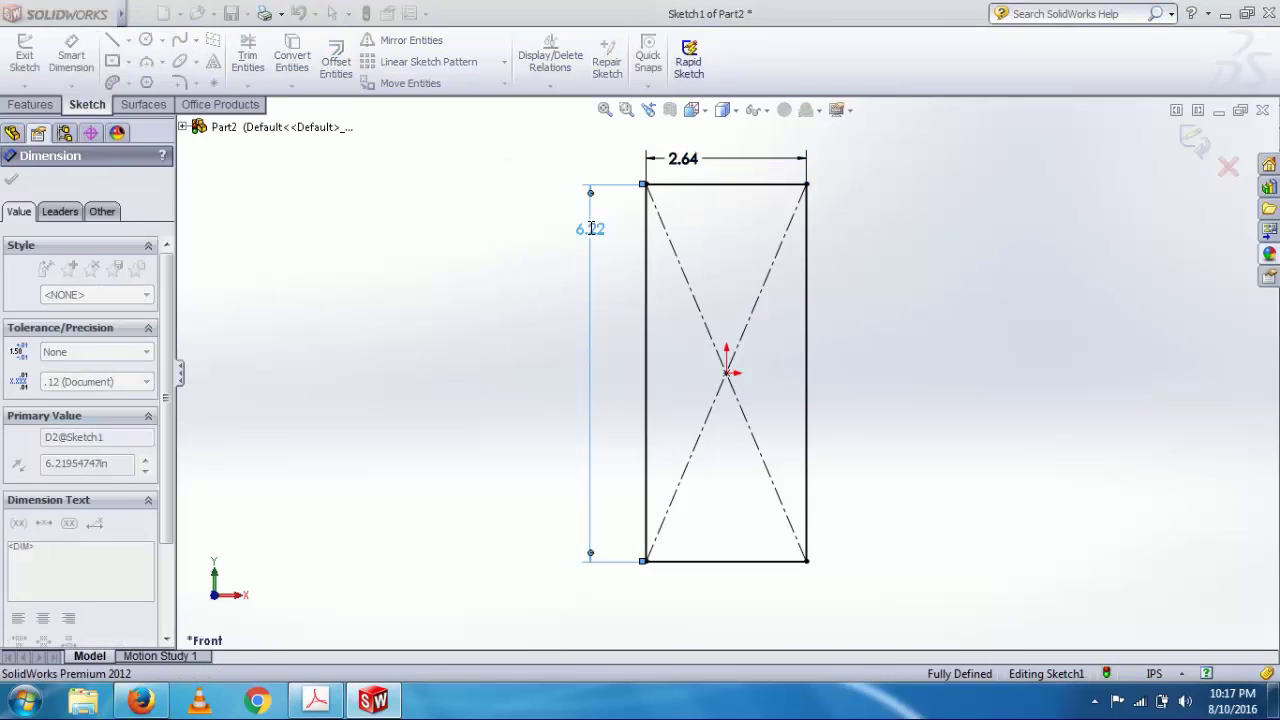
{"action": "type", "text": "5.44"}
{"action": "key", "text": "Return"}
Round all four corners of the rectangle with 0.50 in sketch fillets.
{"action": "left_click", "coordinate": [179, 87]}
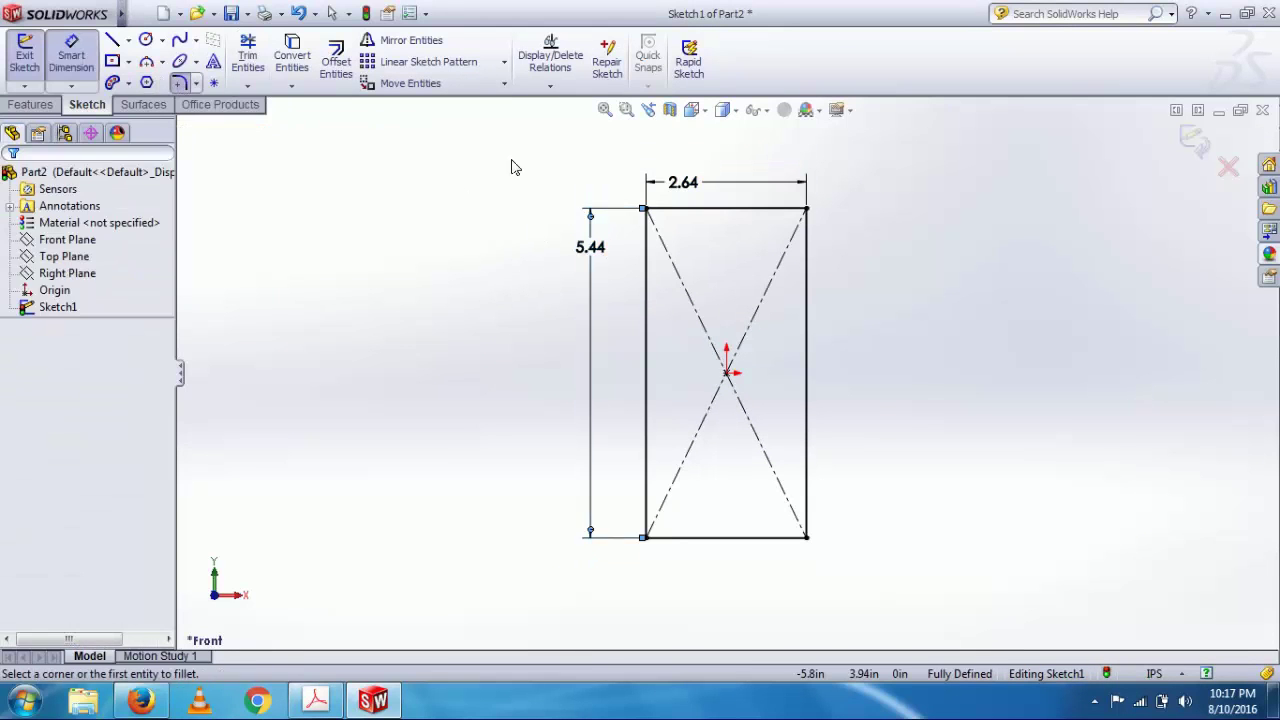
{"action": "left_click", "coordinate": [648, 211]}
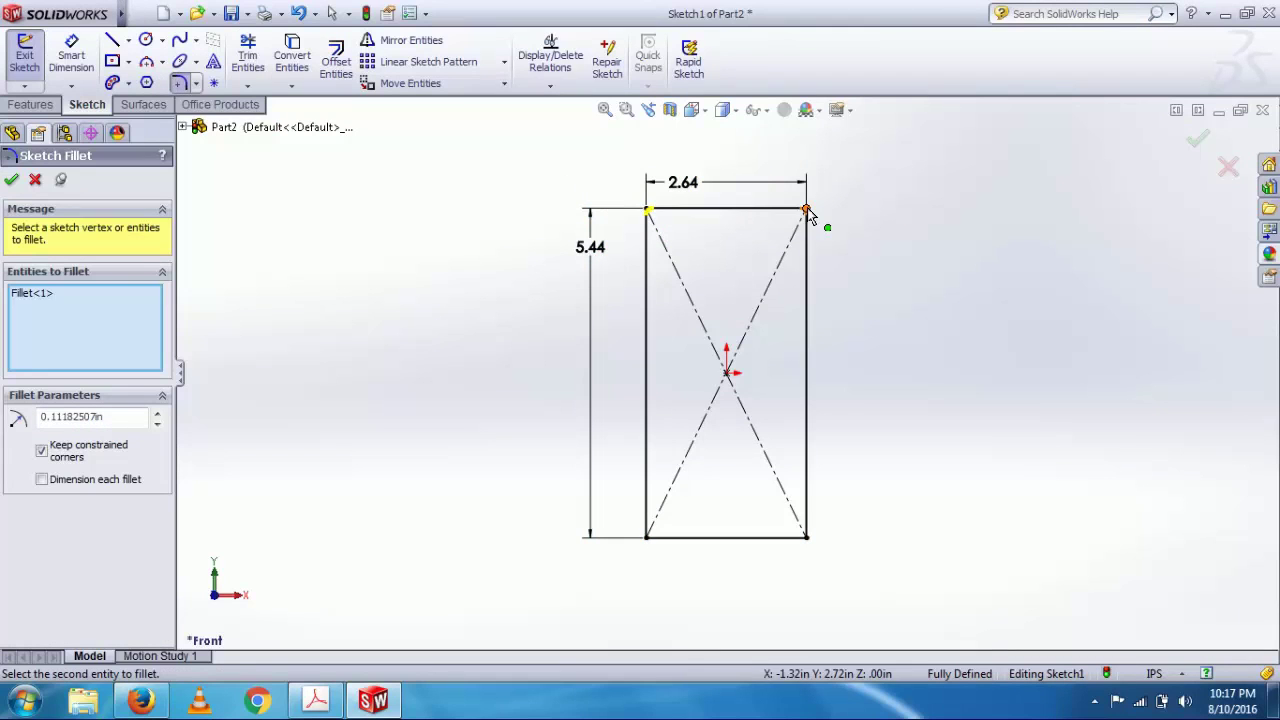
{"action": "left_click", "coordinate": [807, 210]}
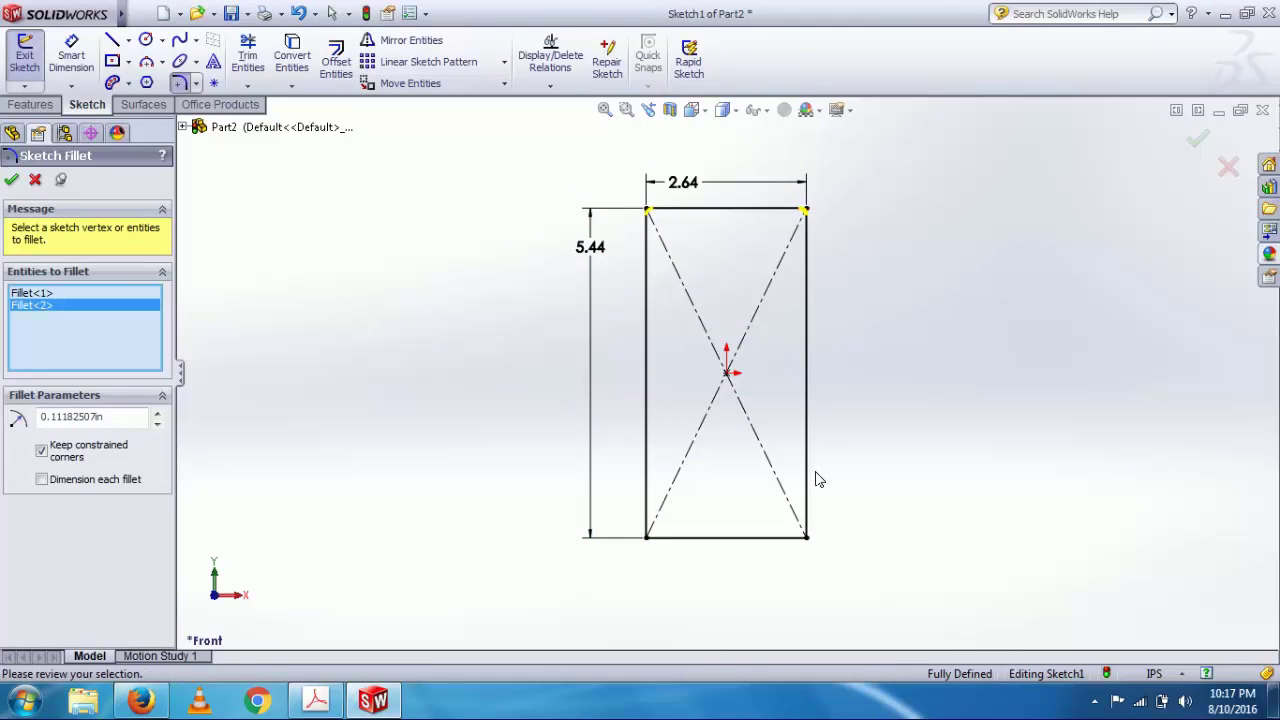
{"action": "left_click", "coordinate": [807, 539]}
{"action": "left_click", "coordinate": [647, 537]}
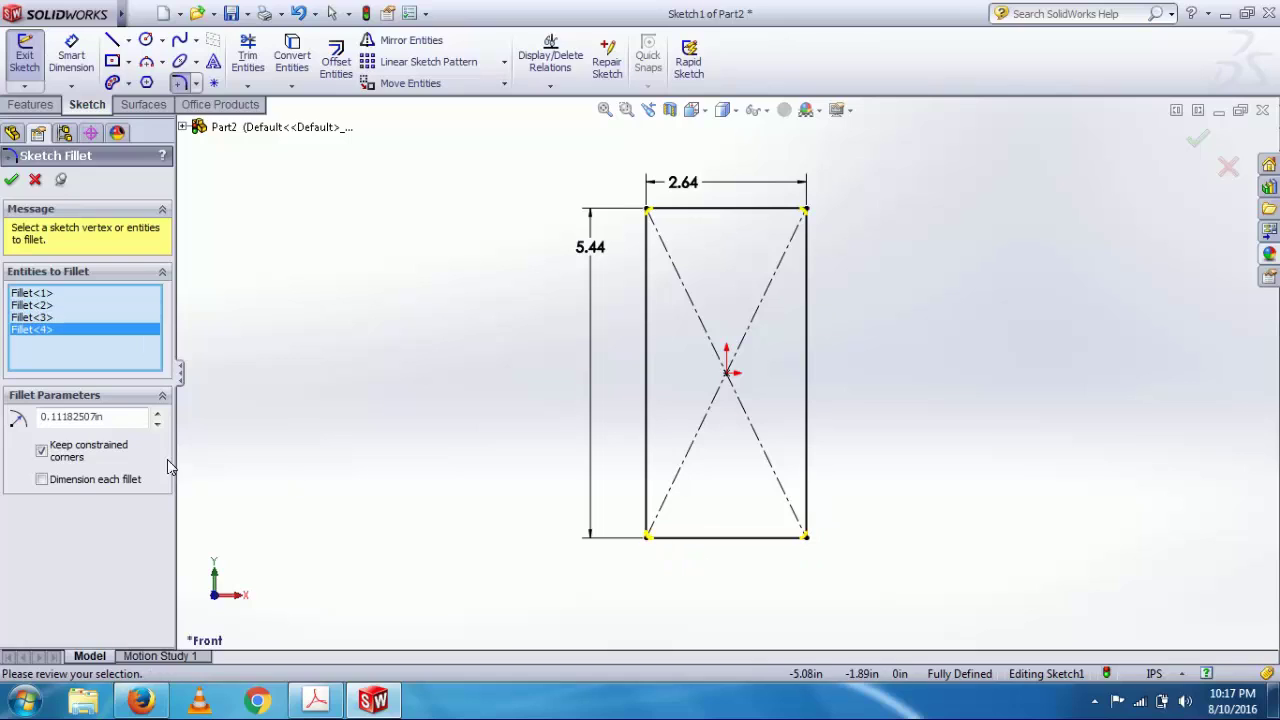
{"action": "left_click_drag", "start_coordinate": [120, 418], "coordinate": [5, 400]}
{"action": "type", "text": "0."}
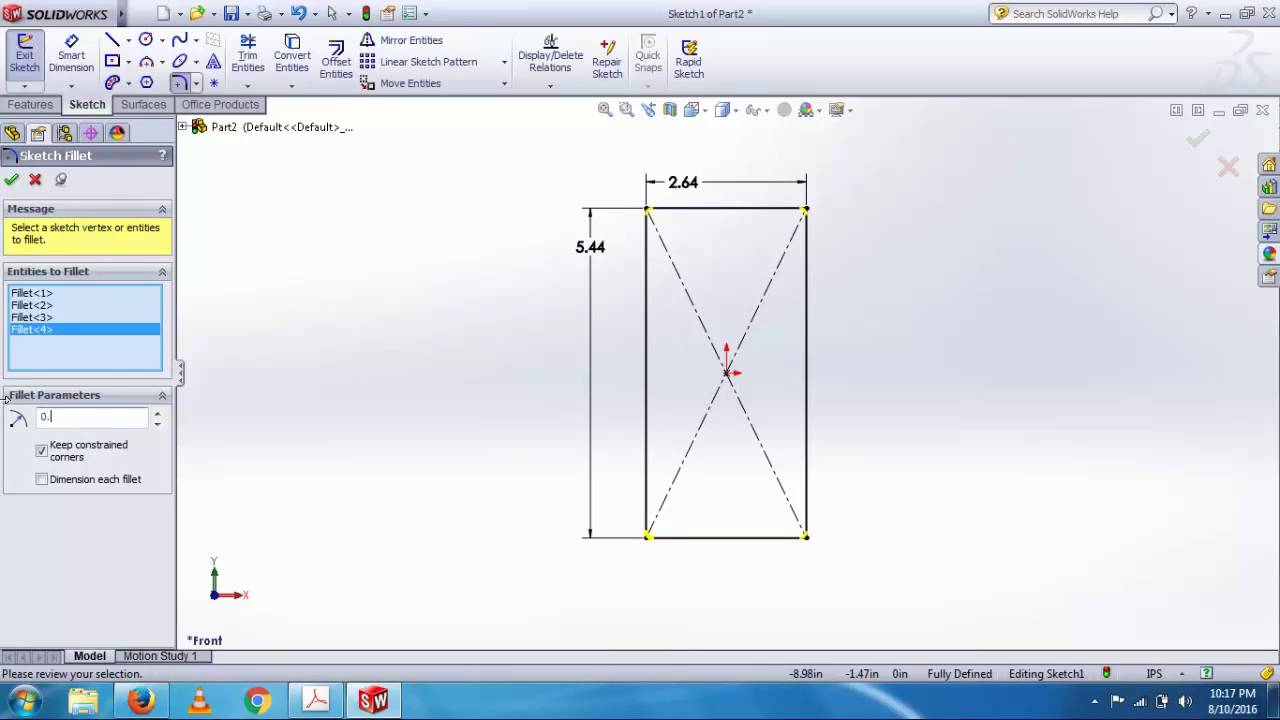
{"action": "type", "text": "50"}
{"action": "key", "text": "Return"}
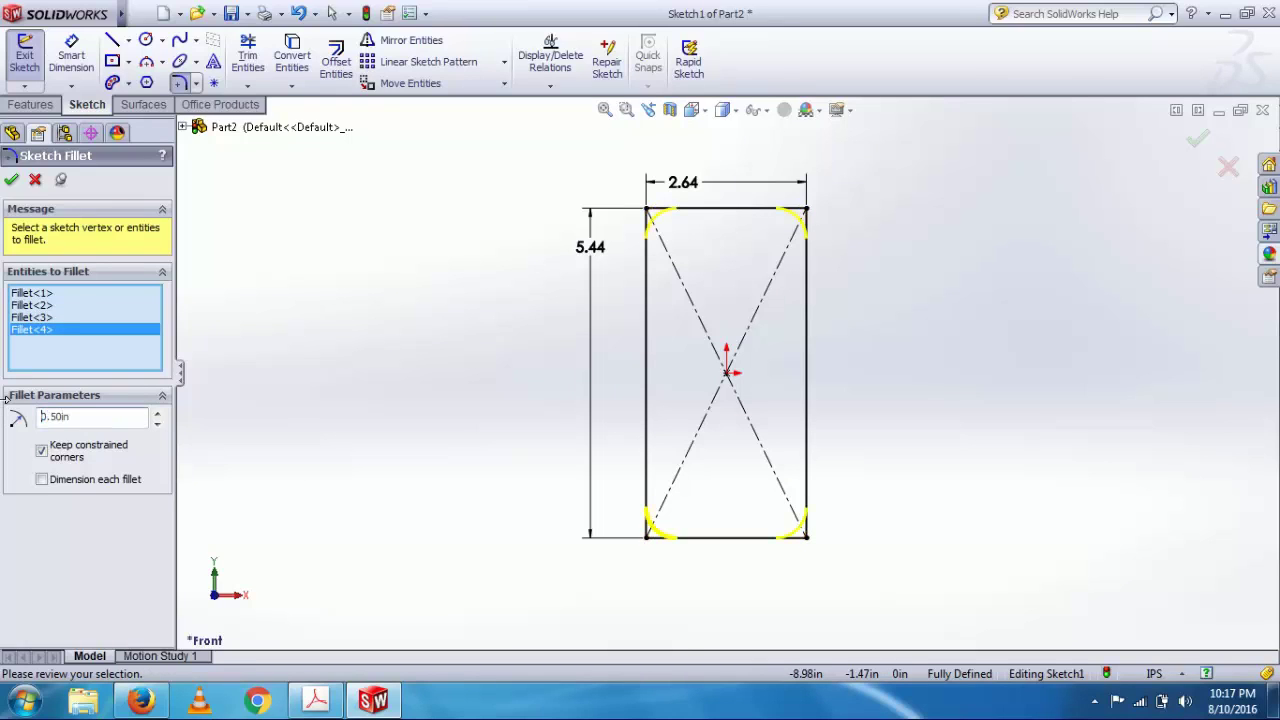
{"action": "left_click", "coordinate": [8, 182]}
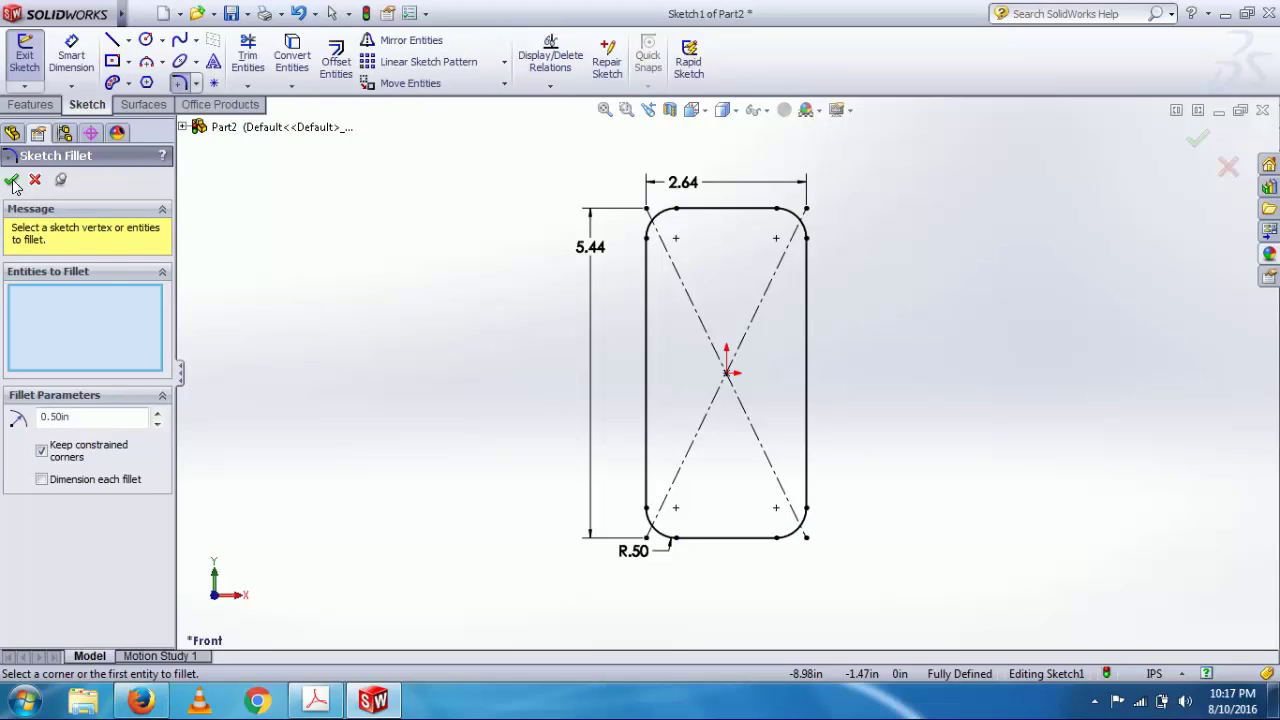
{"action": "left_click", "coordinate": [12, 181]}
Extrude the rounded rectangle as a blind boss with a depth of 0.28 in.
{"action": "left_click", "coordinate": [30, 104]}
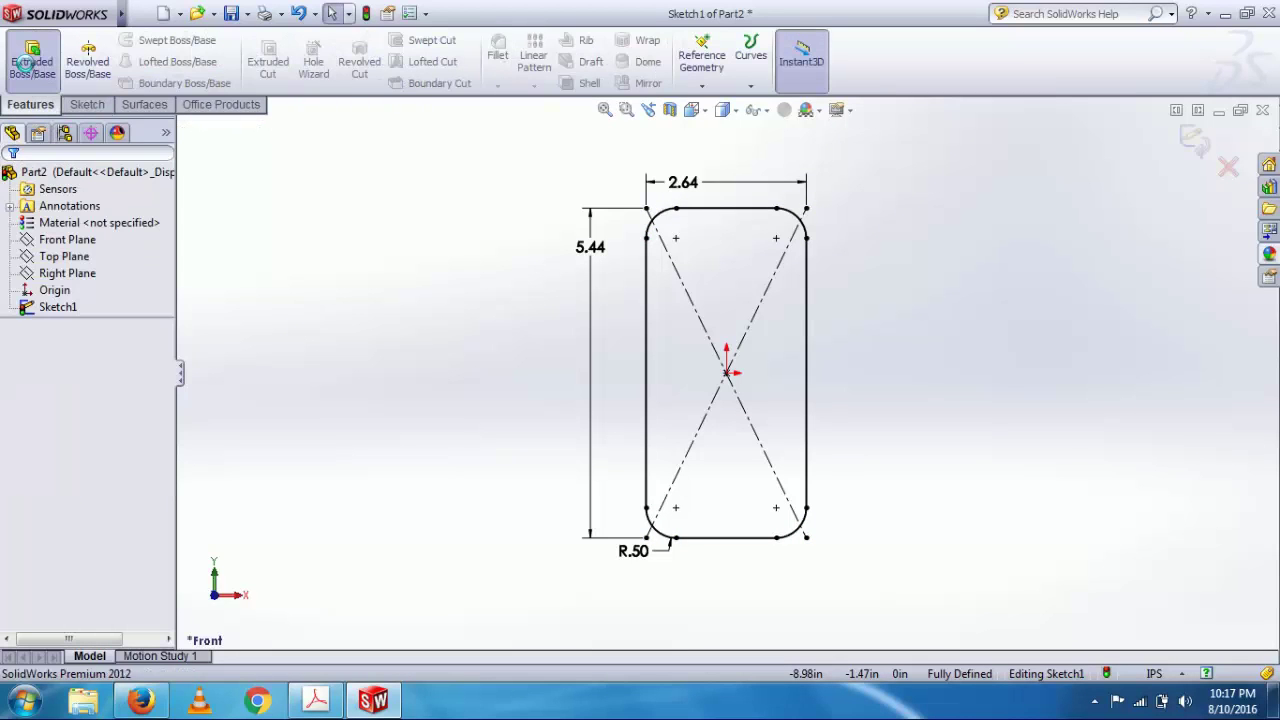
{"action": "left_click", "coordinate": [24, 62]}
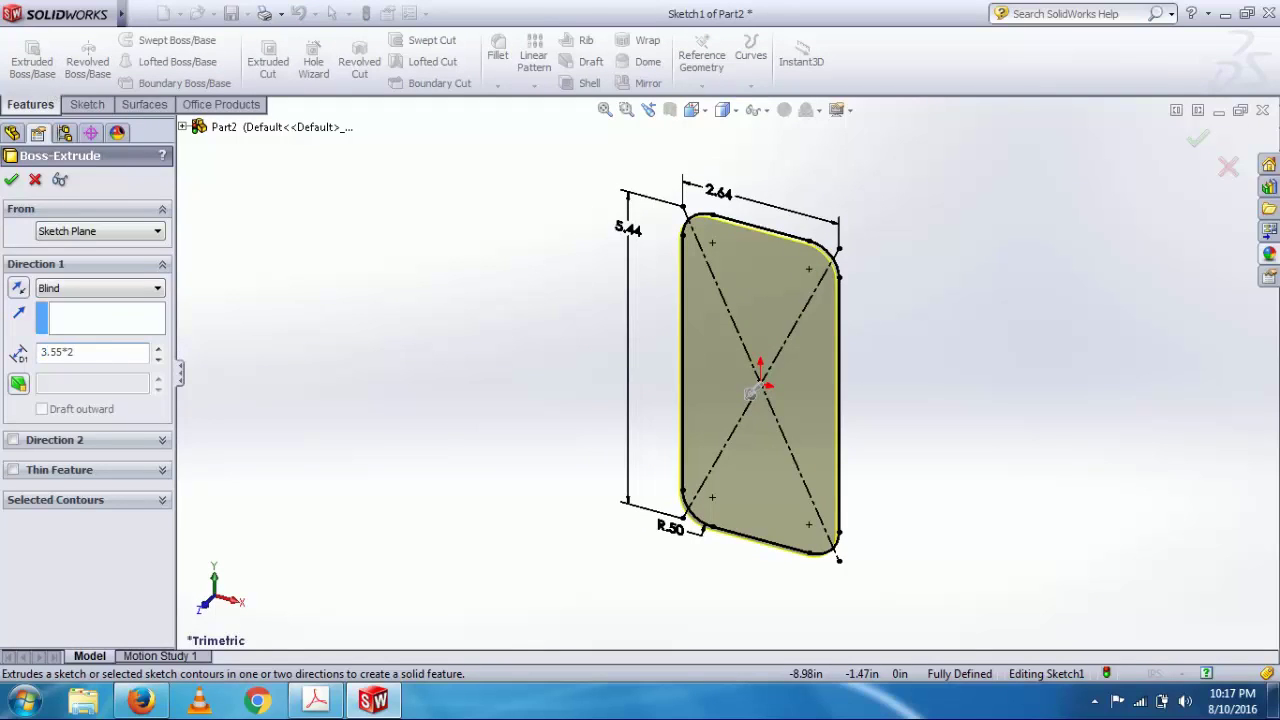
{"action": "type", "text": "3.55*2mm"}
{"action": "key", "text": "Return"}
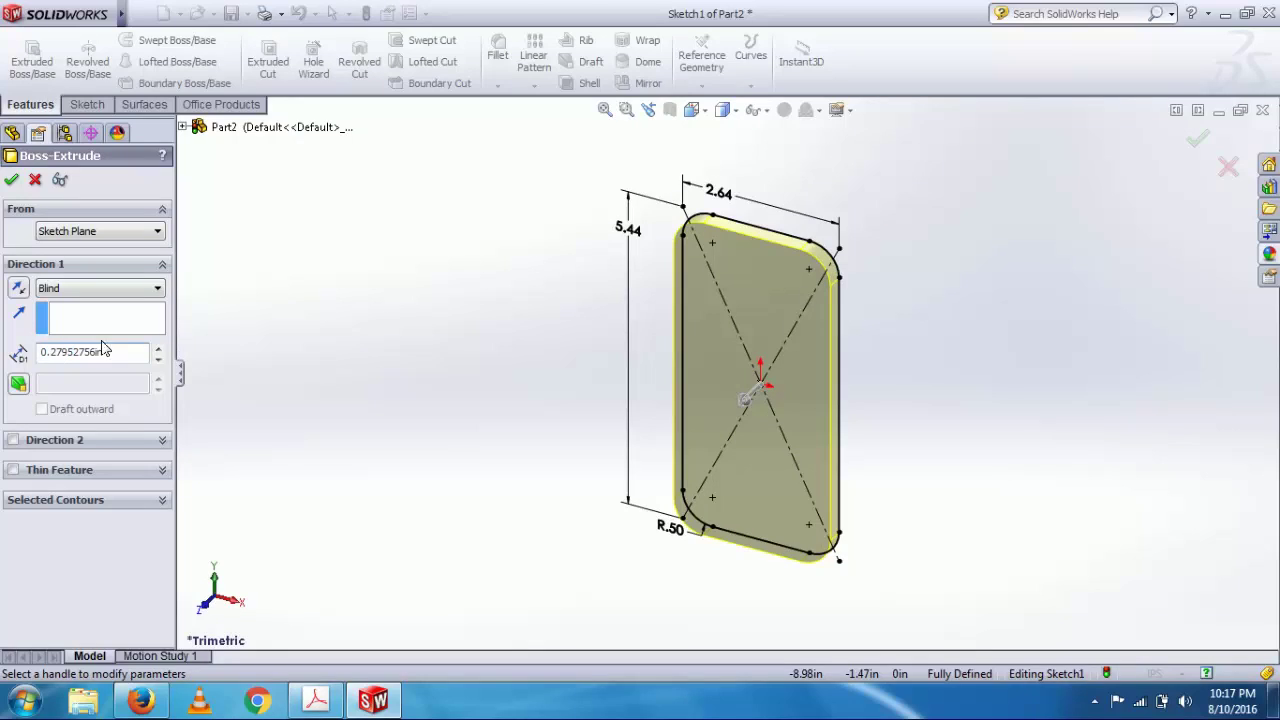
{"action": "left_click_drag", "start_coordinate": [126, 347], "coordinate": [3, 321]}
{"action": "type", "text": "0.28in"}
{"action": "left_click", "coordinate": [11, 179]}
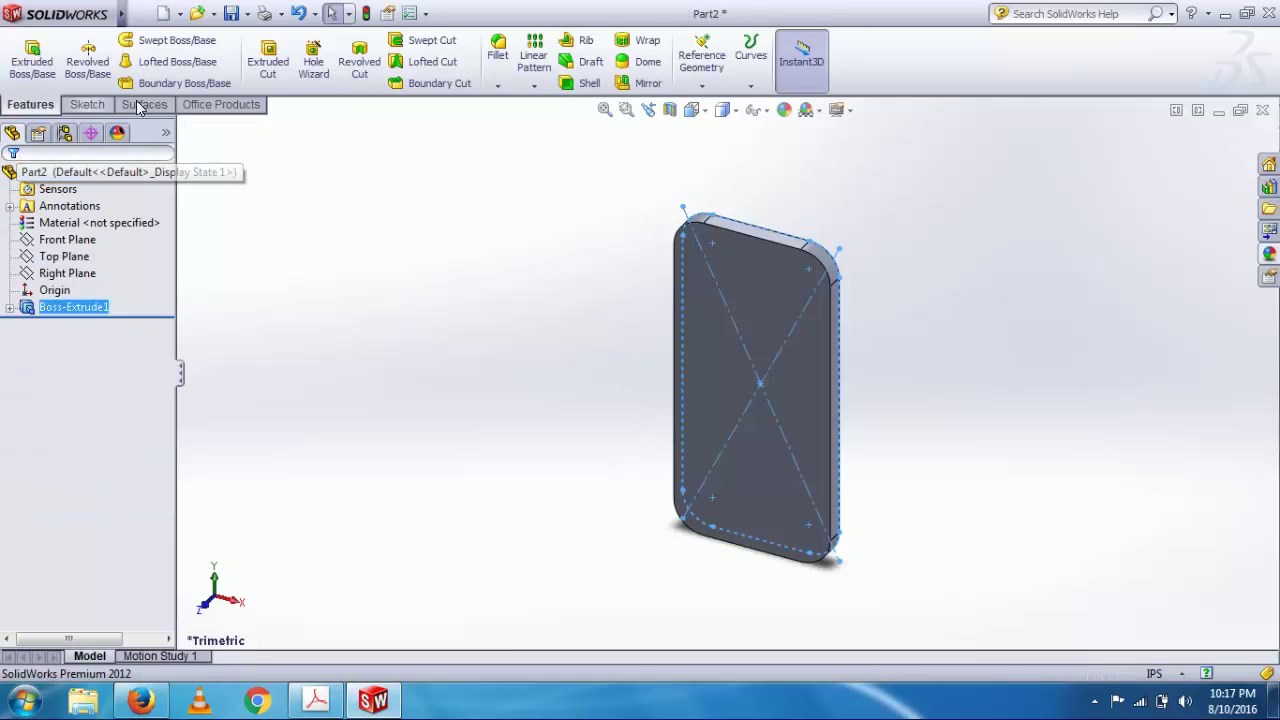
Fillet the front and back perimeter edges of the phone body with a constant radius of 0.07 in.
{"action": "left_click", "coordinate": [497, 50]}
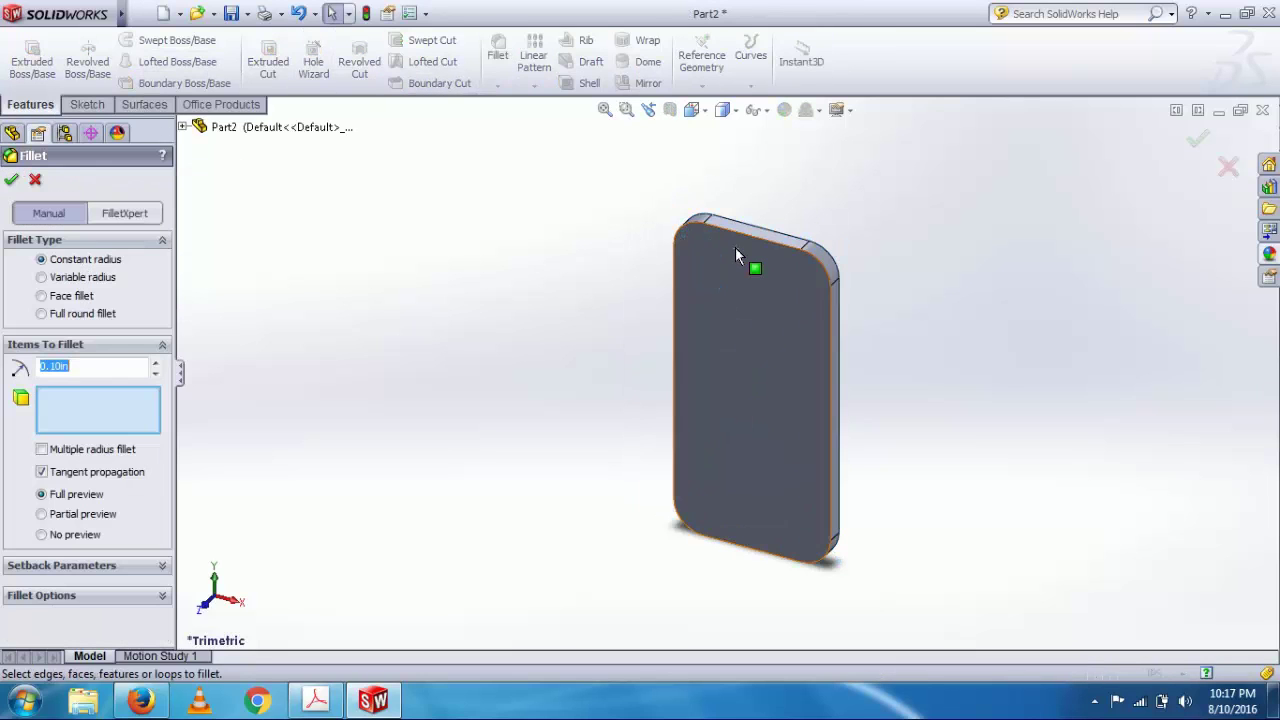
{"action": "left_click", "coordinate": [740, 233]}
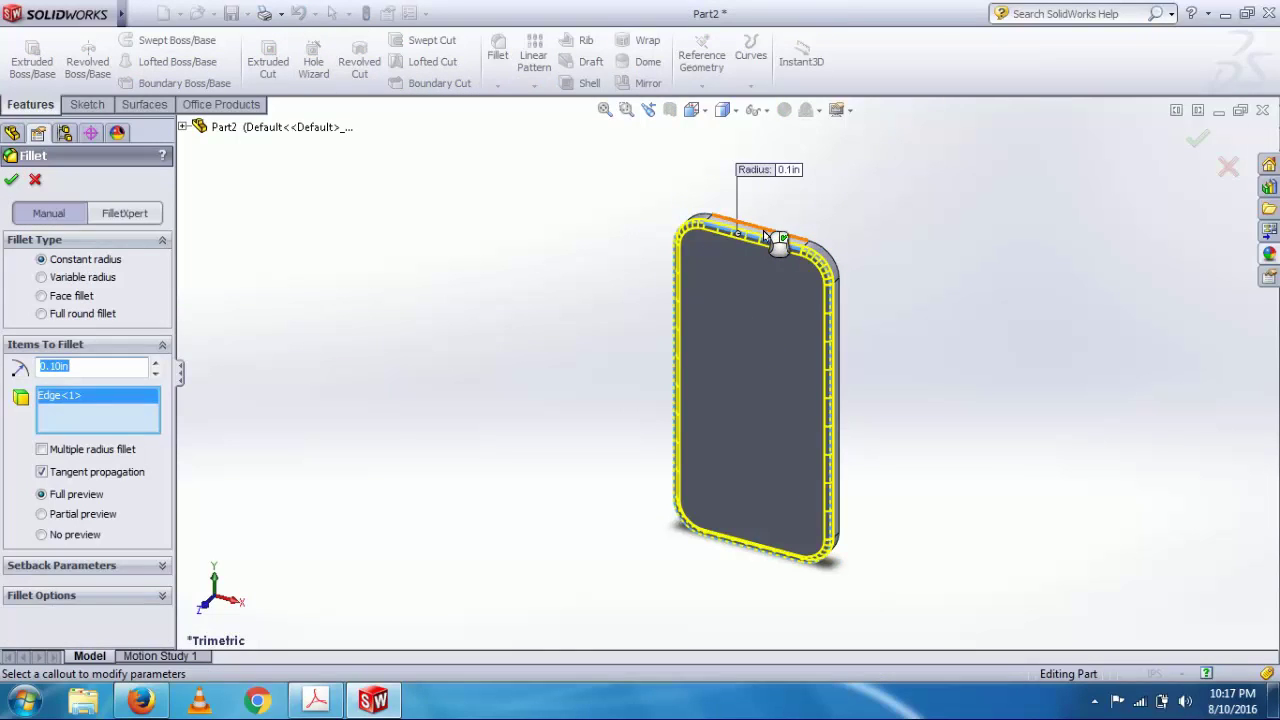
{"action": "left_click", "coordinate": [763, 231]}
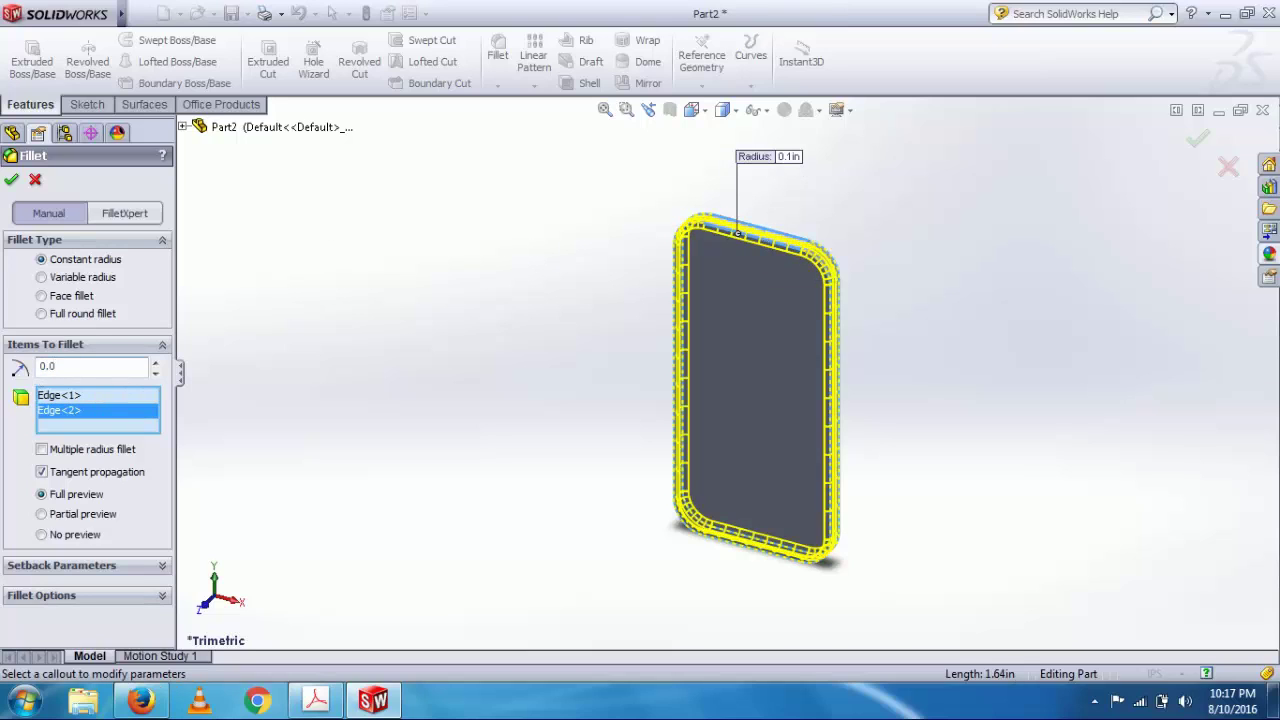
{"action": "key", "text": "Return"}
{"action": "scroll", "coordinate": [564, 255], "scroll_direction": "down", "scroll_amount": 4}
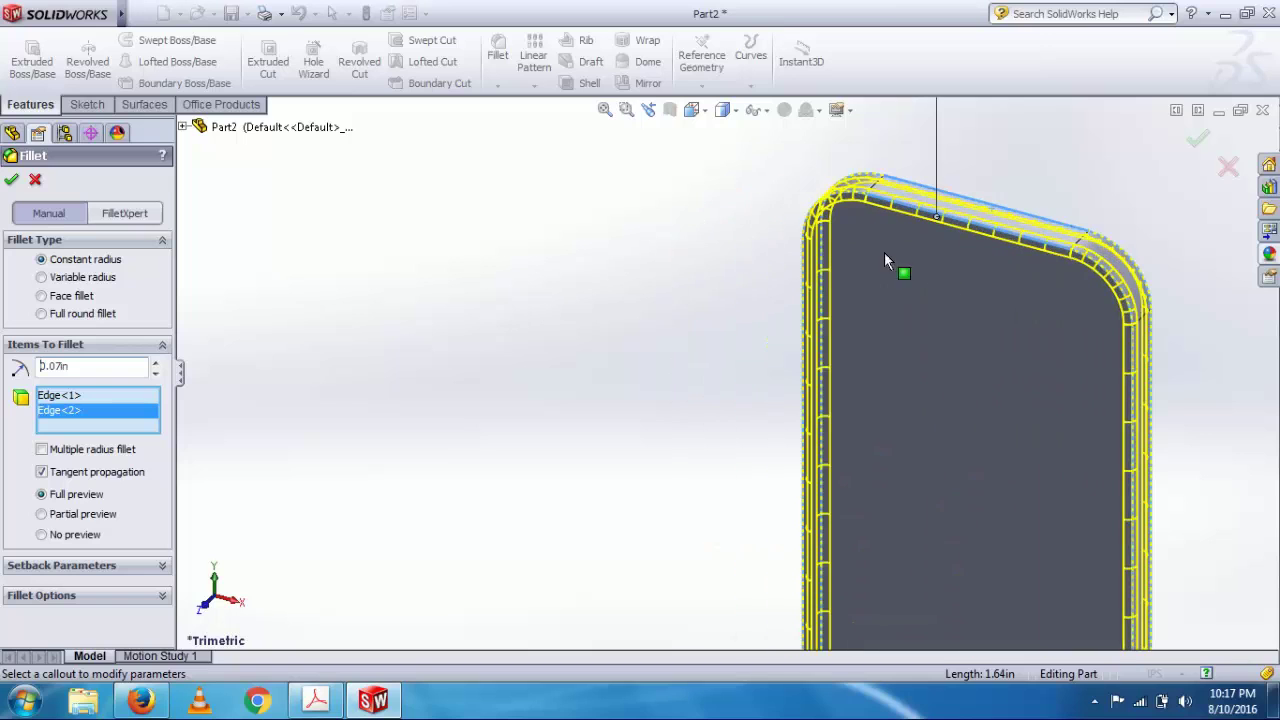
{"action": "middle_click_drag", "start_coordinate": [915, 265], "coordinate": [884, 263]}
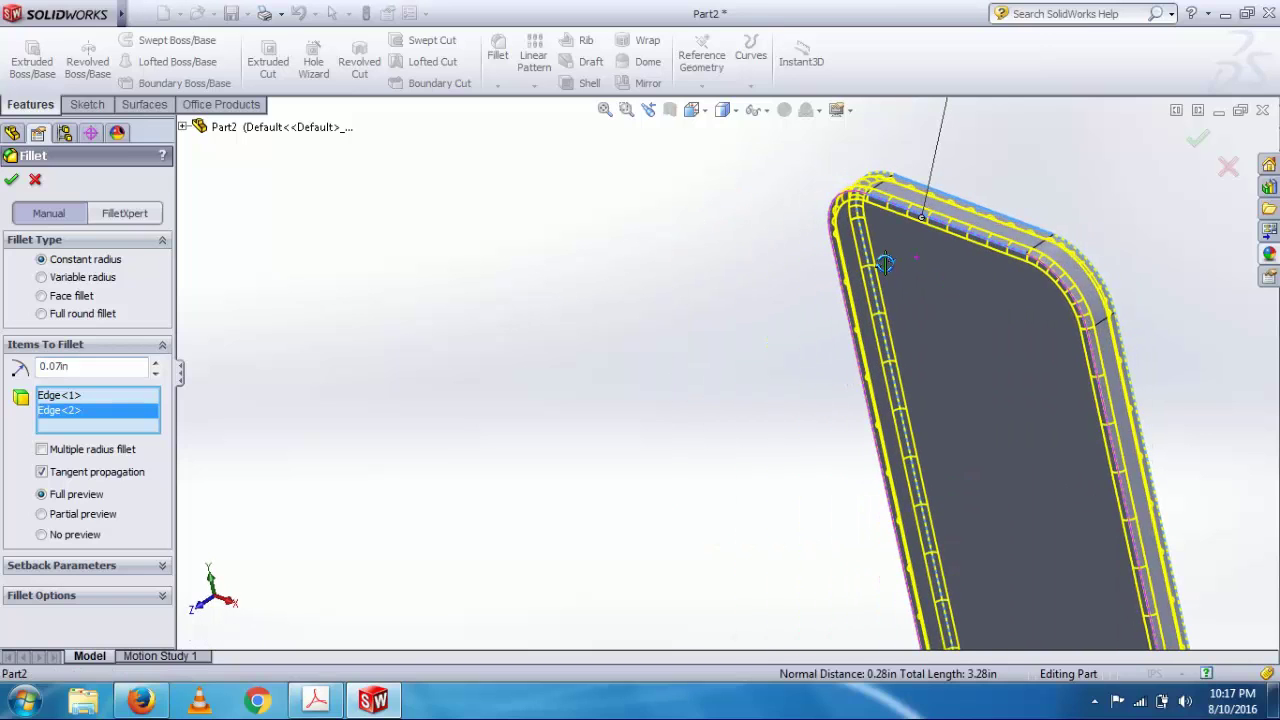
{"action": "left_click", "coordinate": [1208, 143]}
Inspect the phone body by selecting the extrusion and the edge fillet in turn to highlight their geometry.
{"action": "scroll", "coordinate": [600, 255], "scroll_direction": "up", "scroll_amount": 3}
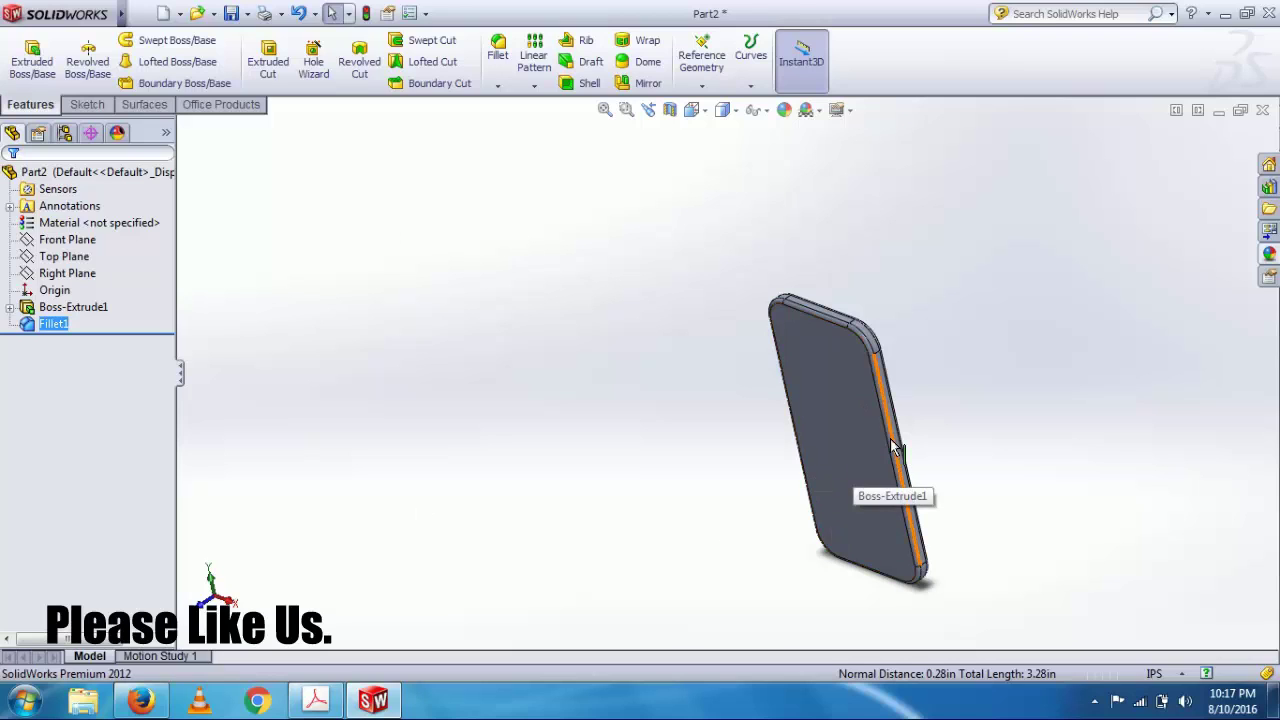
{"action": "middle_click_drag", "start_coordinate": [673, 357], "coordinate": [707, 284]}
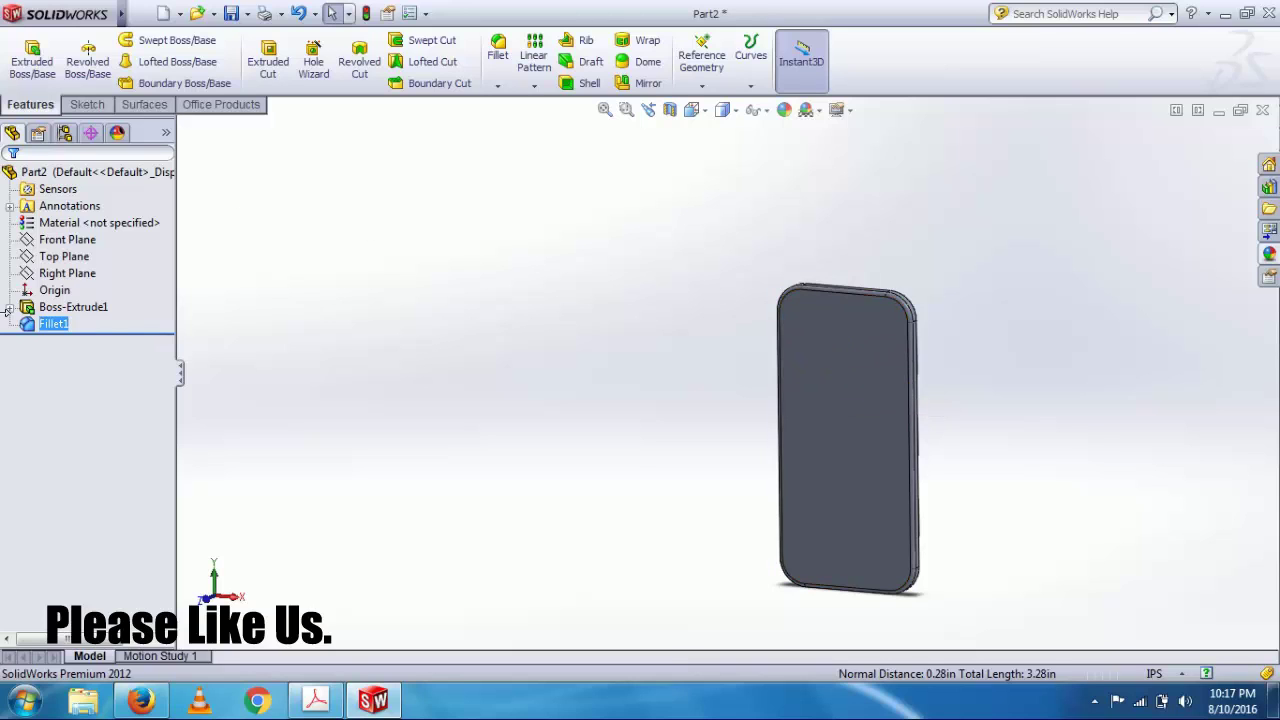
{"action": "left_click", "coordinate": [72, 307], "text": "ctrl"}
{"action": "left_click", "coordinate": [72, 307]}
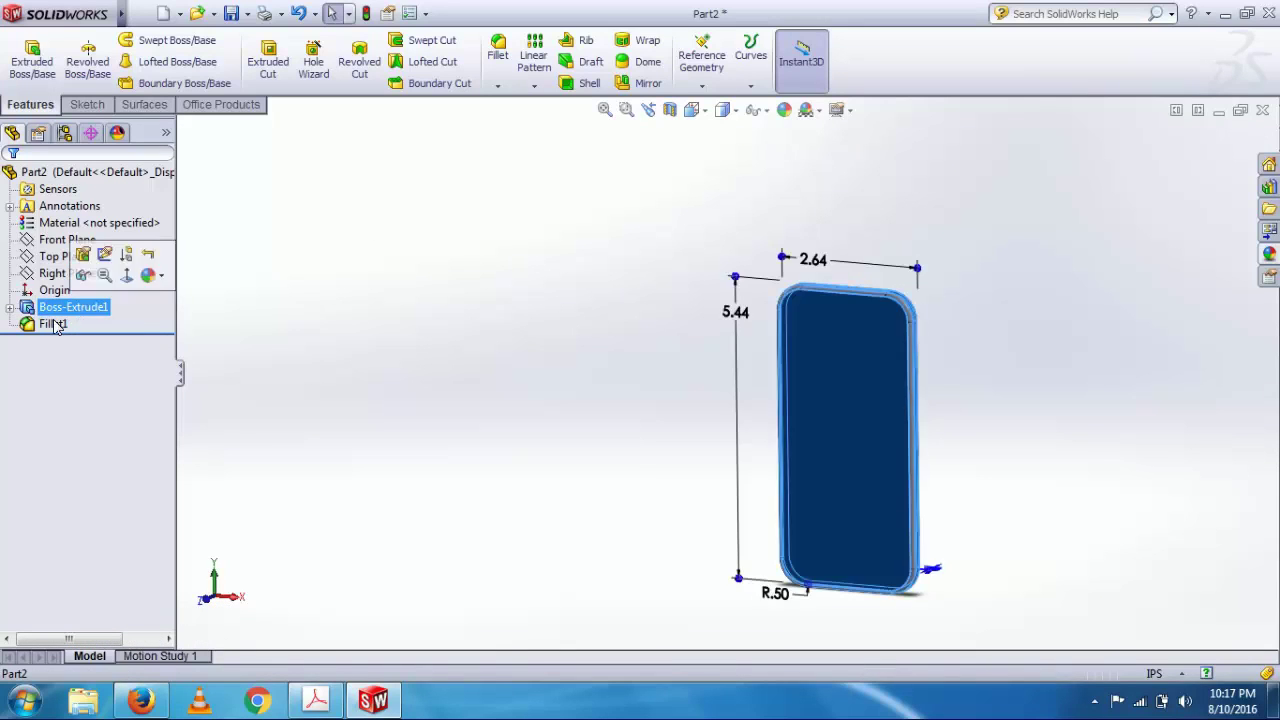
{"action": "left_click", "coordinate": [53, 324]}
{"action": "middle_click_drag", "start_coordinate": [842, 332], "coordinate": [901, 328]}
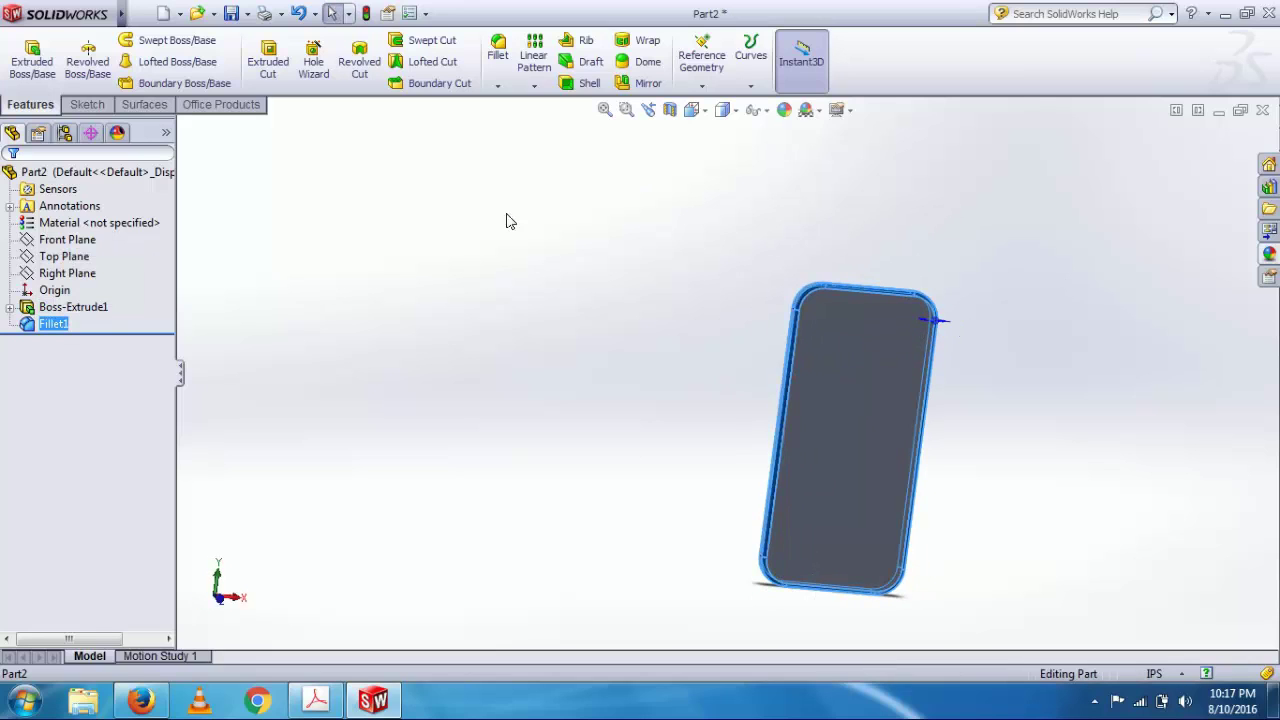
Start a sketch on the flat long side face of the phone body and view it normal to the sketch plane.
{"action": "left_click", "coordinate": [618, 347]}
{"action": "middle_click_drag", "start_coordinate": [590, 331], "coordinate": [700, 333]}
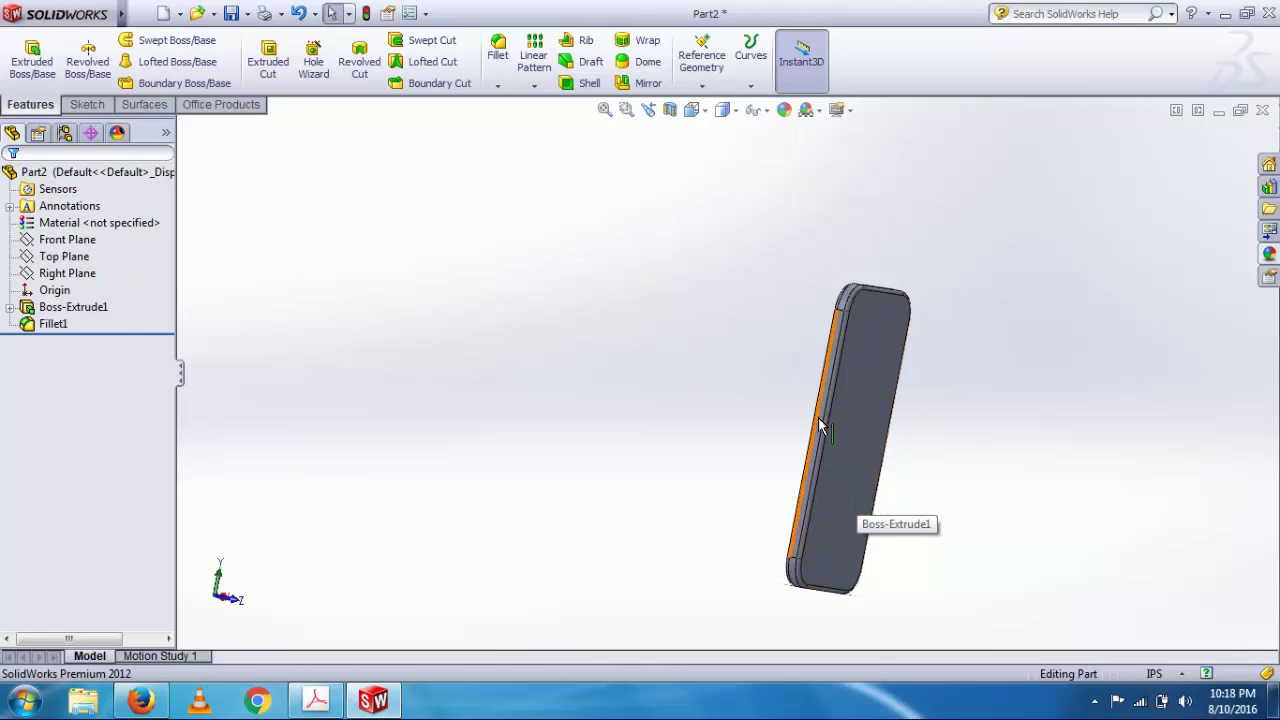
{"action": "scroll", "coordinate": [810, 390], "scroll_direction": "down", "scroll_amount": 4}
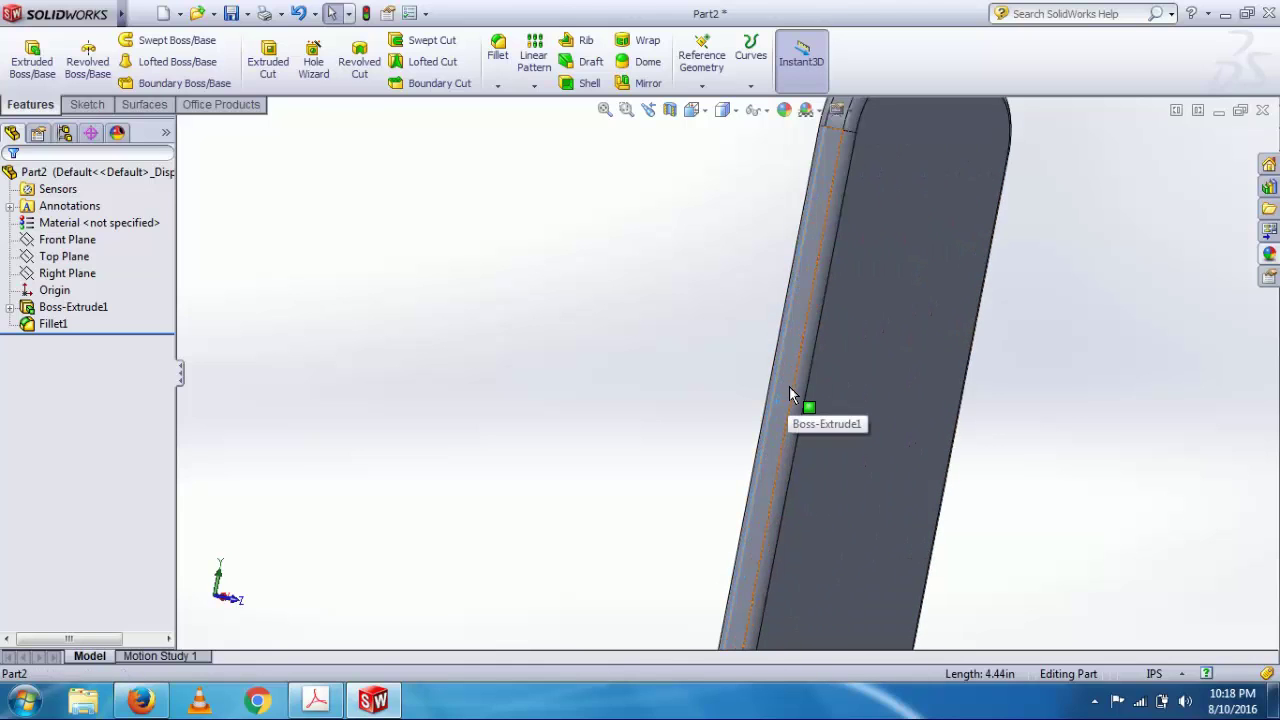
{"action": "left_click", "coordinate": [789, 386]}
{"action": "left_click", "coordinate": [859, 329]}
{"action": "key", "text": "space"}
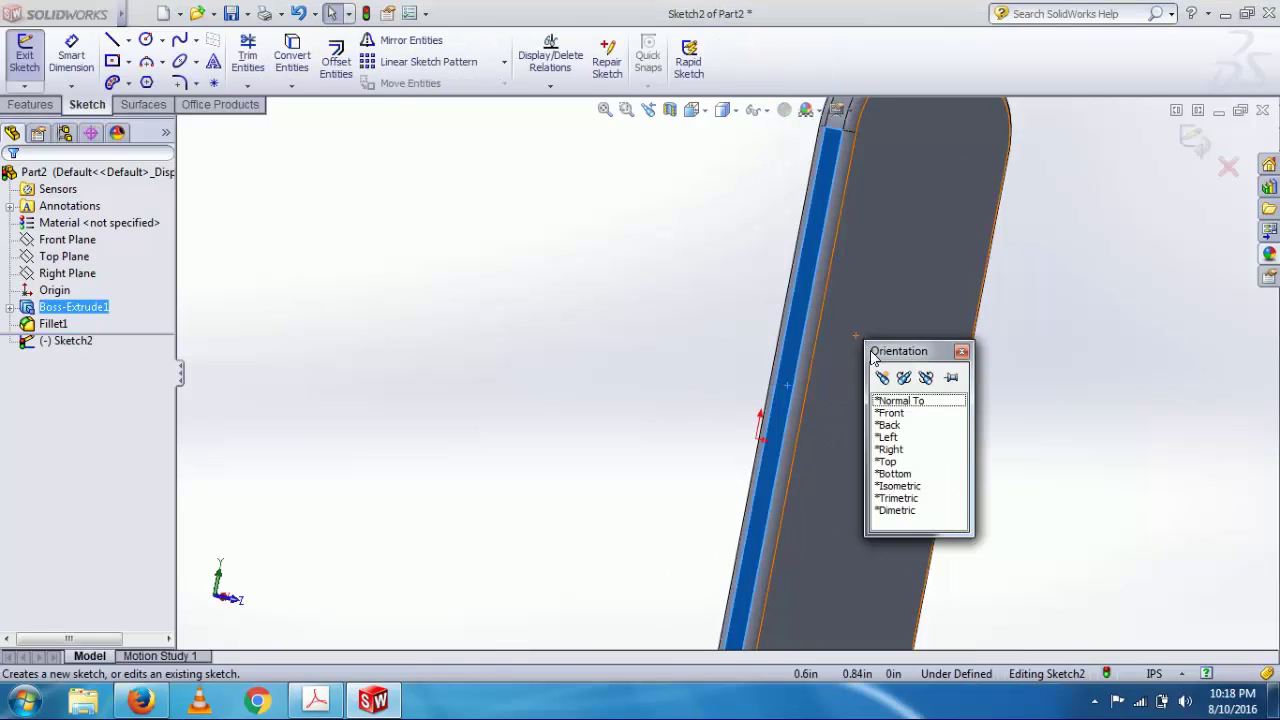
{"action": "left_click", "coordinate": [900, 401]}
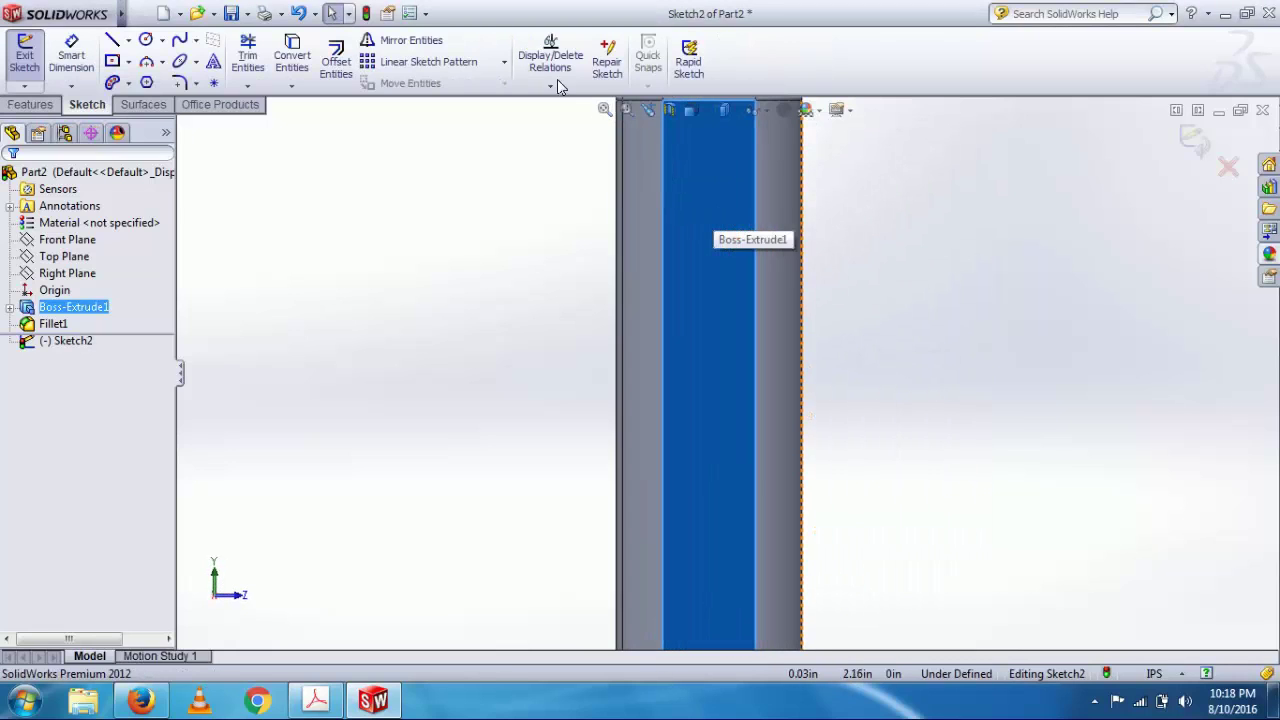
Sketch a center rectangle about 0.10 in wide and 0.14 in high near the upper end of the side face.
{"action": "left_click", "coordinate": [112, 62]}
{"action": "left_click", "coordinate": [706, 207]}
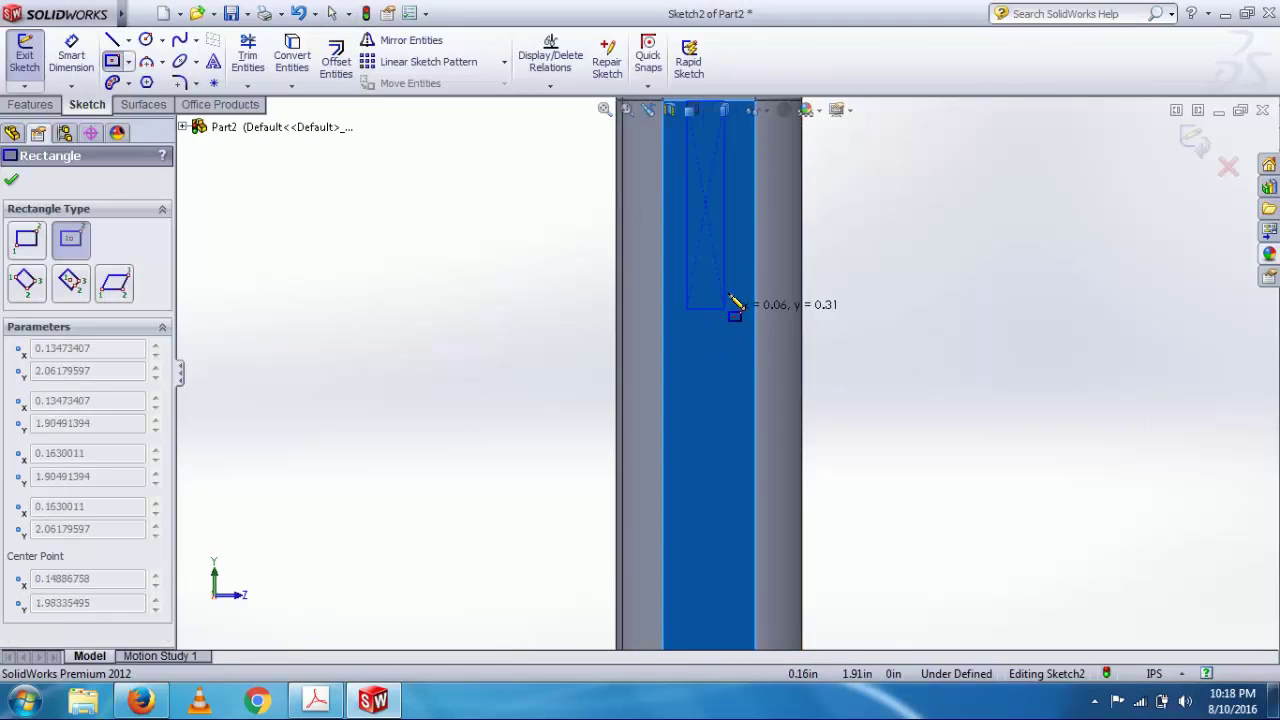
{"action": "scroll", "coordinate": [740, 268], "scroll_direction": "up", "scroll_amount": 3}
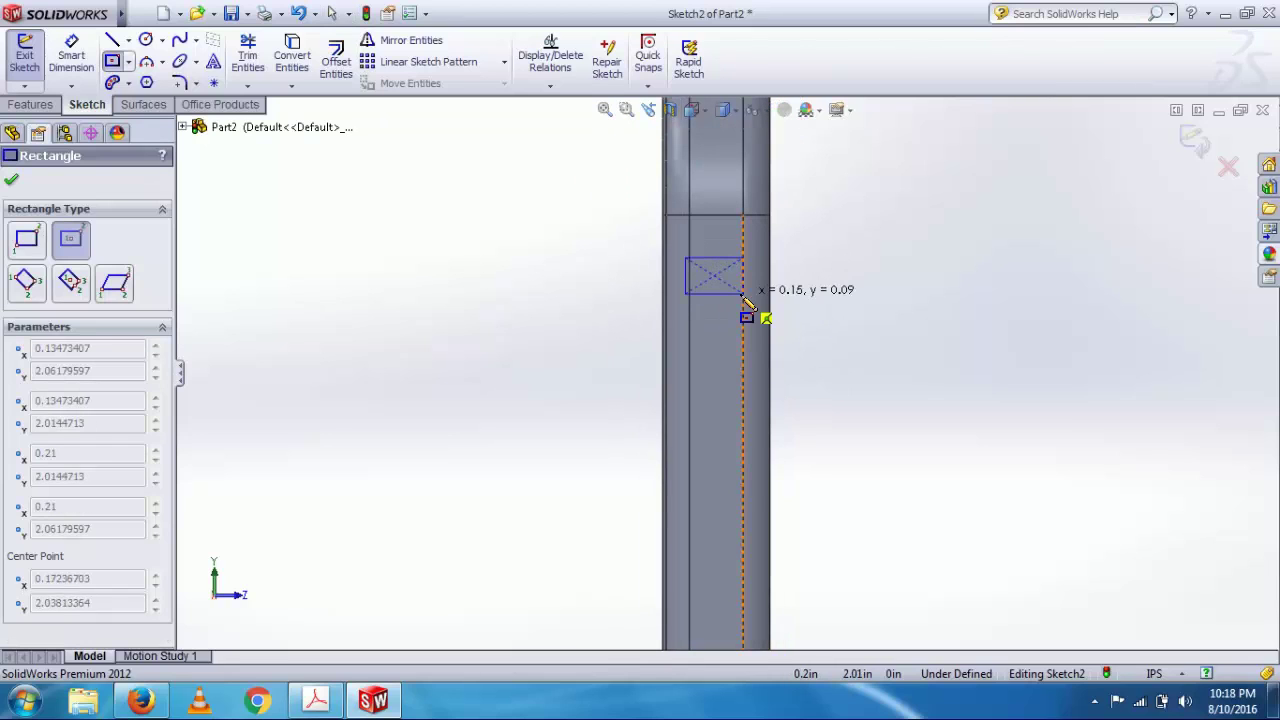
{"action": "left_click", "coordinate": [735, 305]}
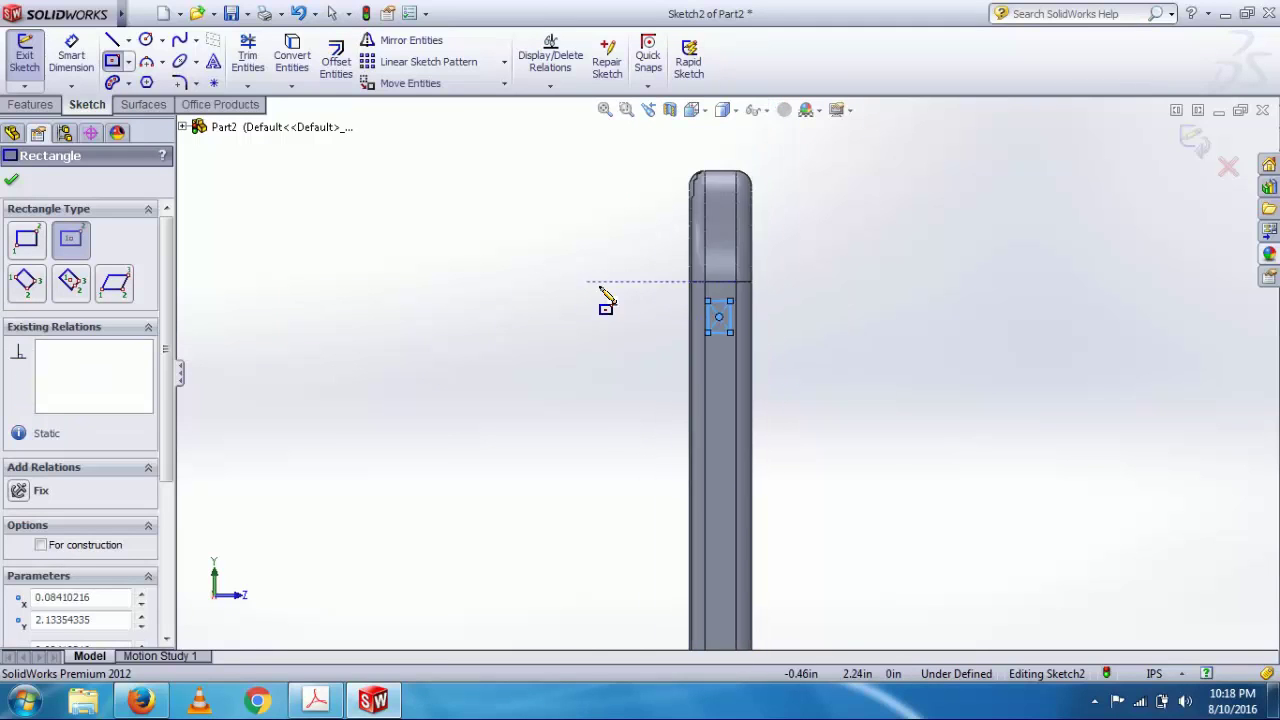
Dimension the width of the small rectangle on the side face as 0.10 in.
{"action": "left_click", "coordinate": [71, 55]}
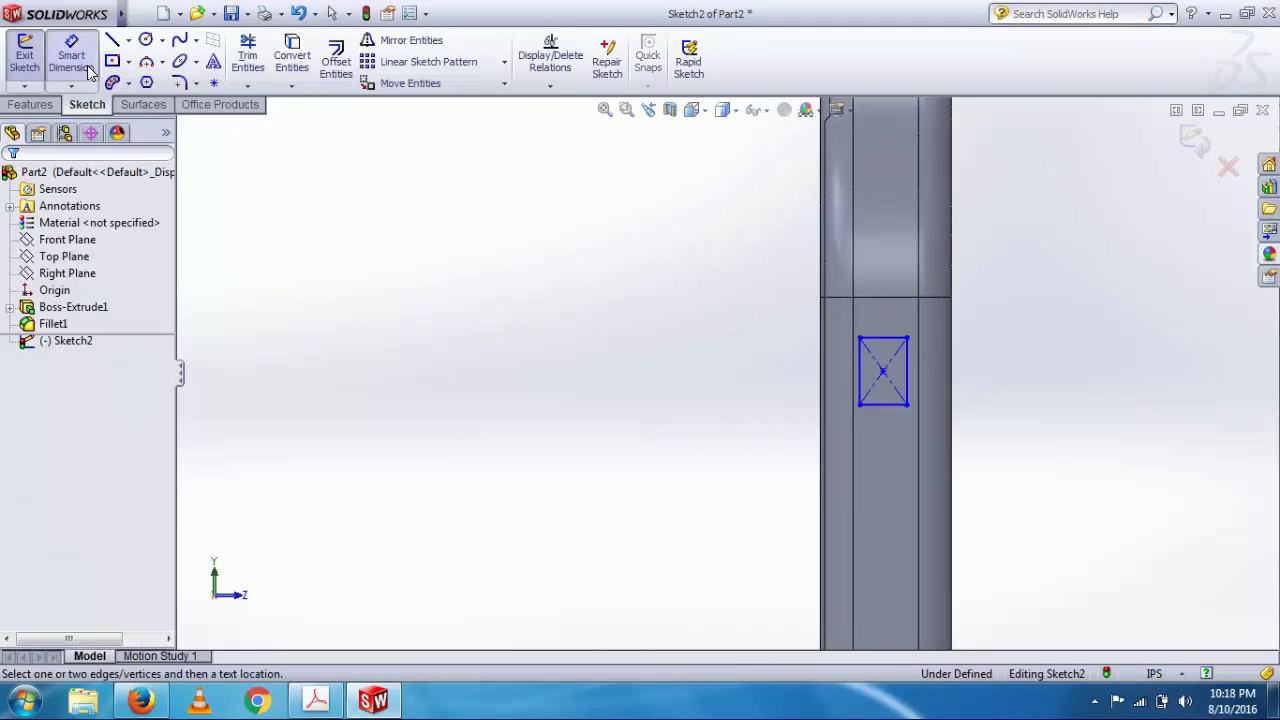
{"action": "left_click", "coordinate": [883, 345]}
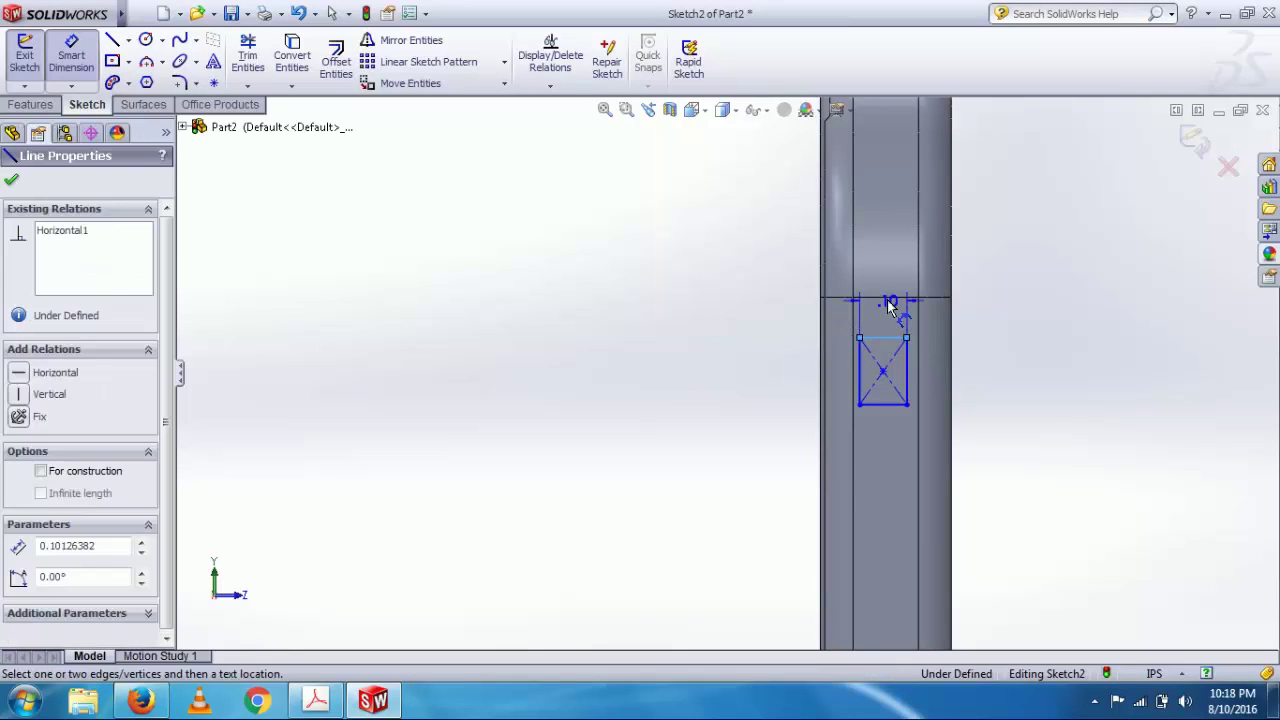
{"action": "left_click", "coordinate": [888, 299]}
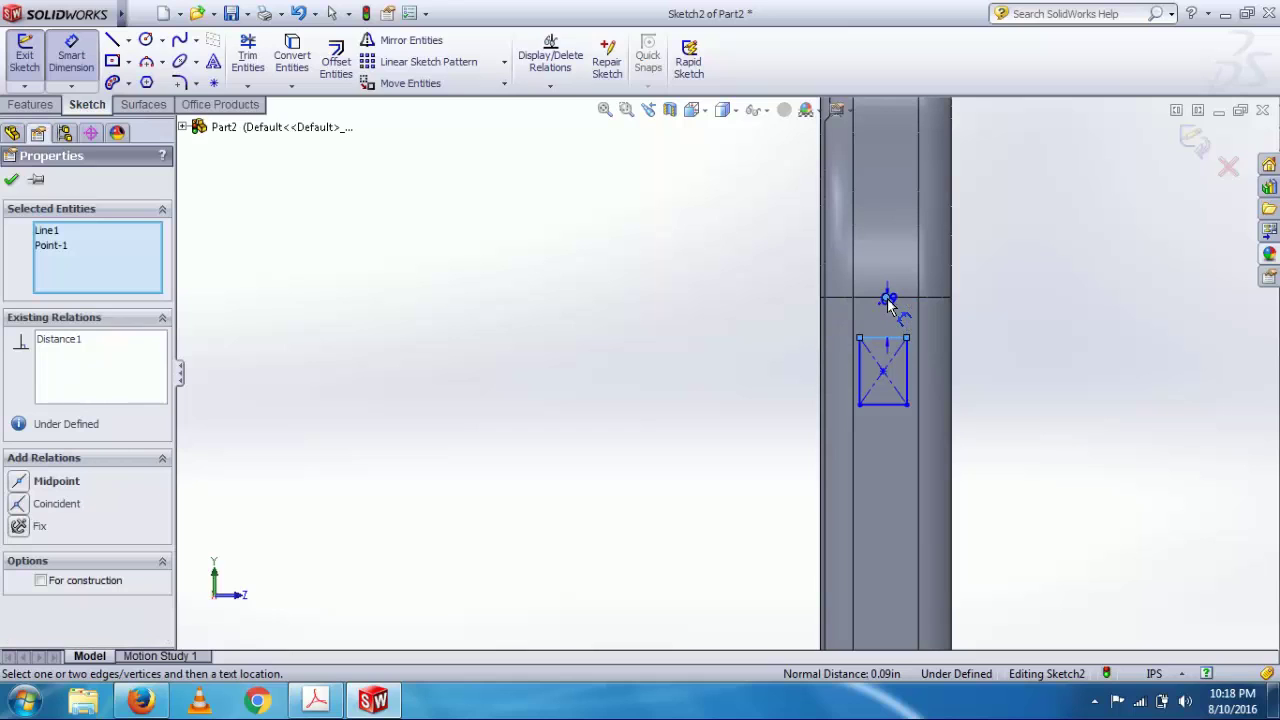
{"action": "key", "text": "Escape"}
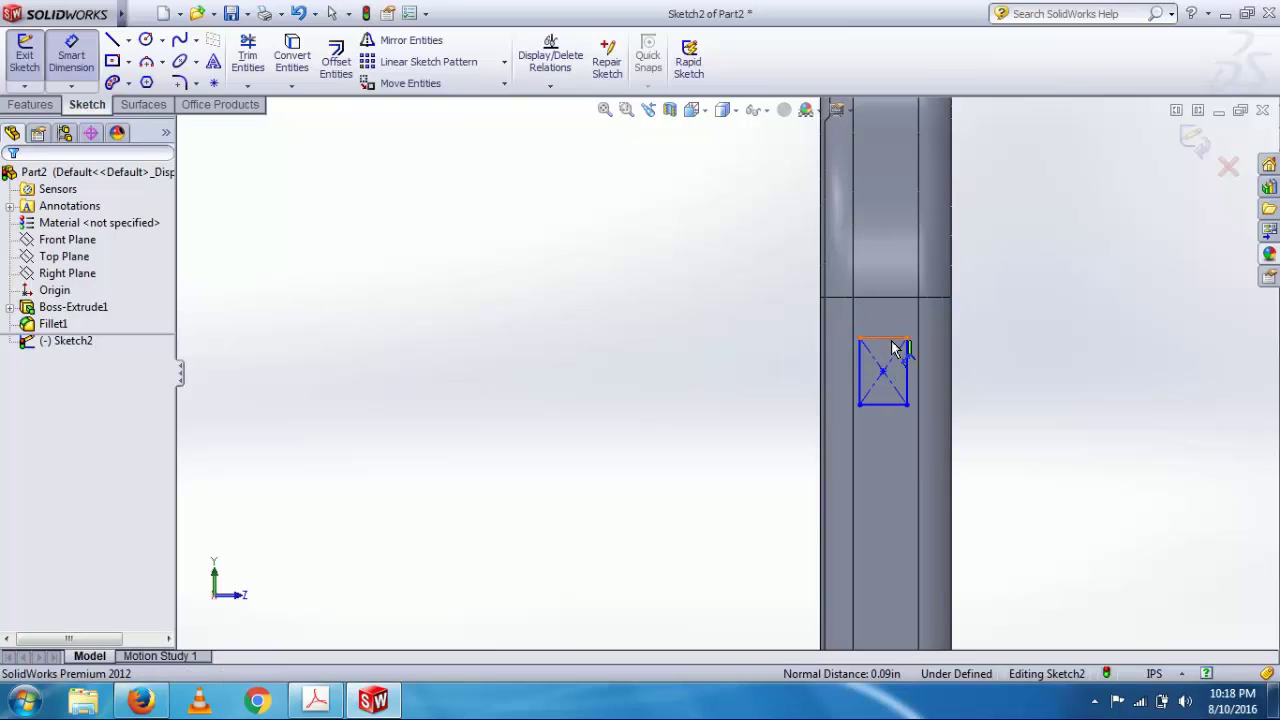
{"action": "left_click", "coordinate": [895, 346]}
{"action": "left_click", "coordinate": [896, 322]}
{"action": "type", "text": "0.1"}
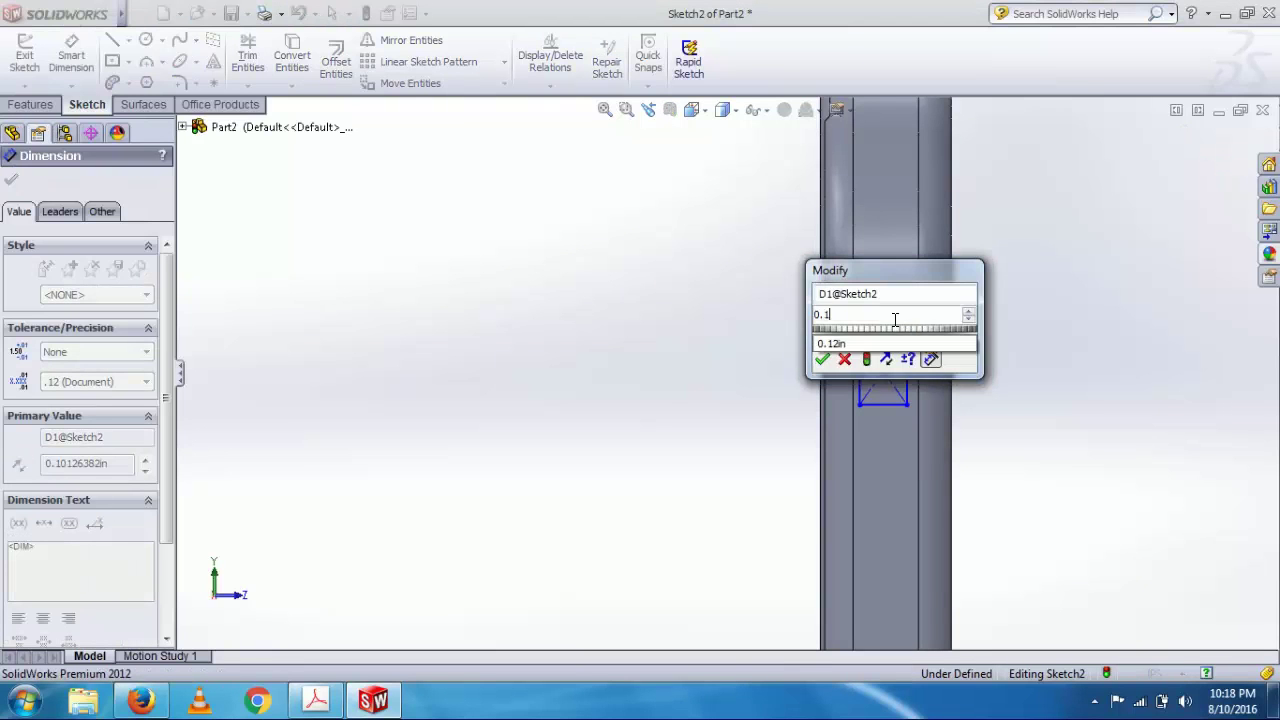
{"action": "key", "text": "Return"}
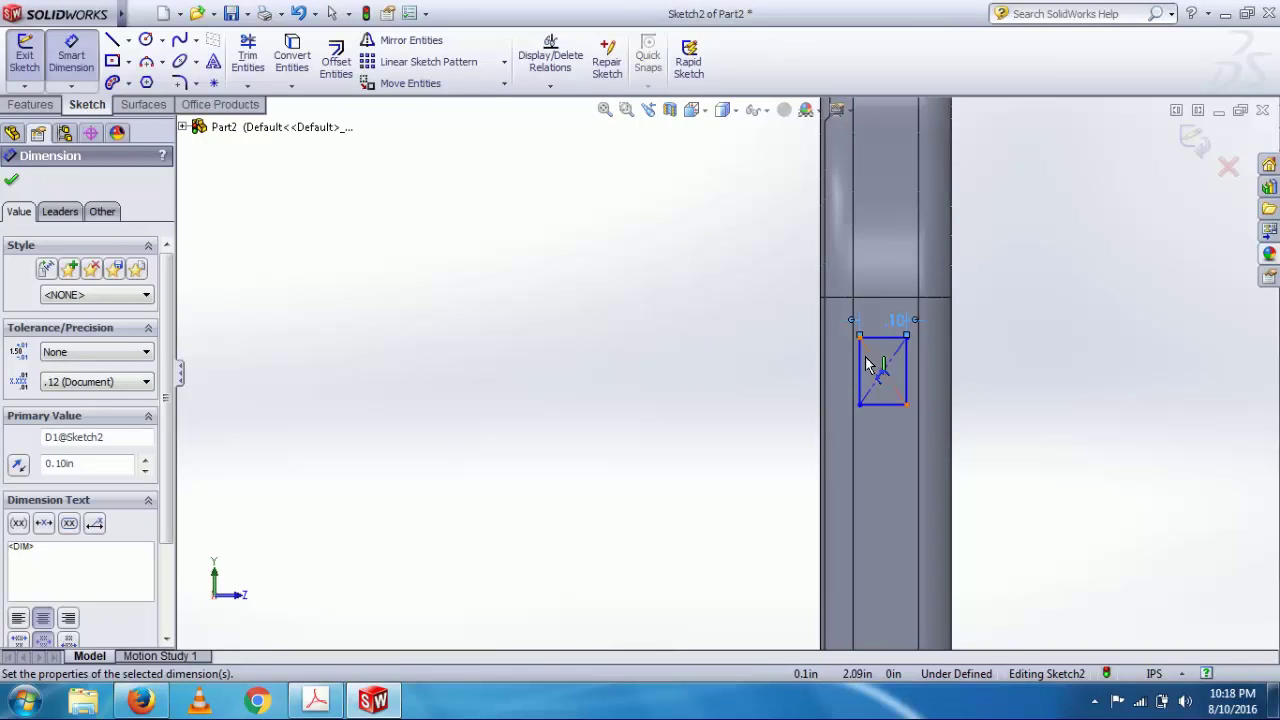
Dimension the height of the small rectangle as 0.22 in.
{"action": "left_click", "coordinate": [858, 365]}
{"action": "left_click", "coordinate": [834, 366]}
{"action": "type", "text": "0"}
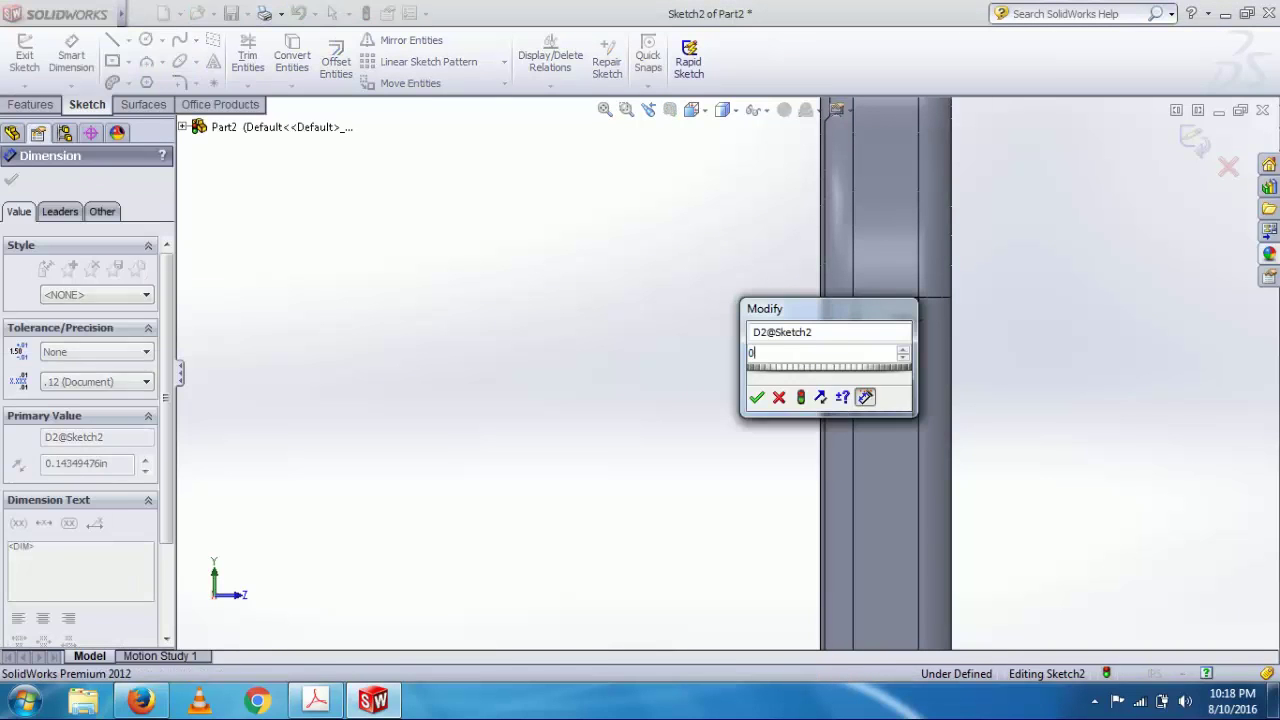
{"action": "type", "text": ".22"}
{"action": "key", "text": "Return"}
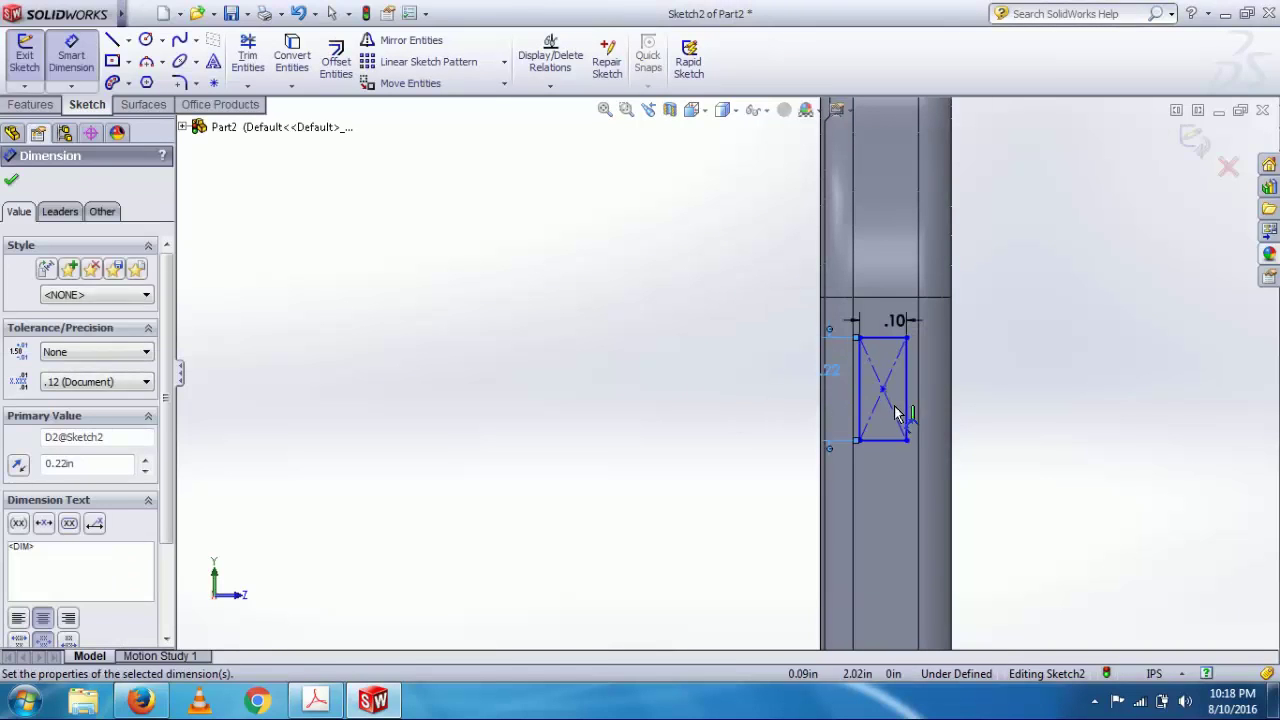
Dimension the rectangle's center point 0.14 in horizontally from the body's left long edge.
{"action": "left_click", "coordinate": [882, 392]}
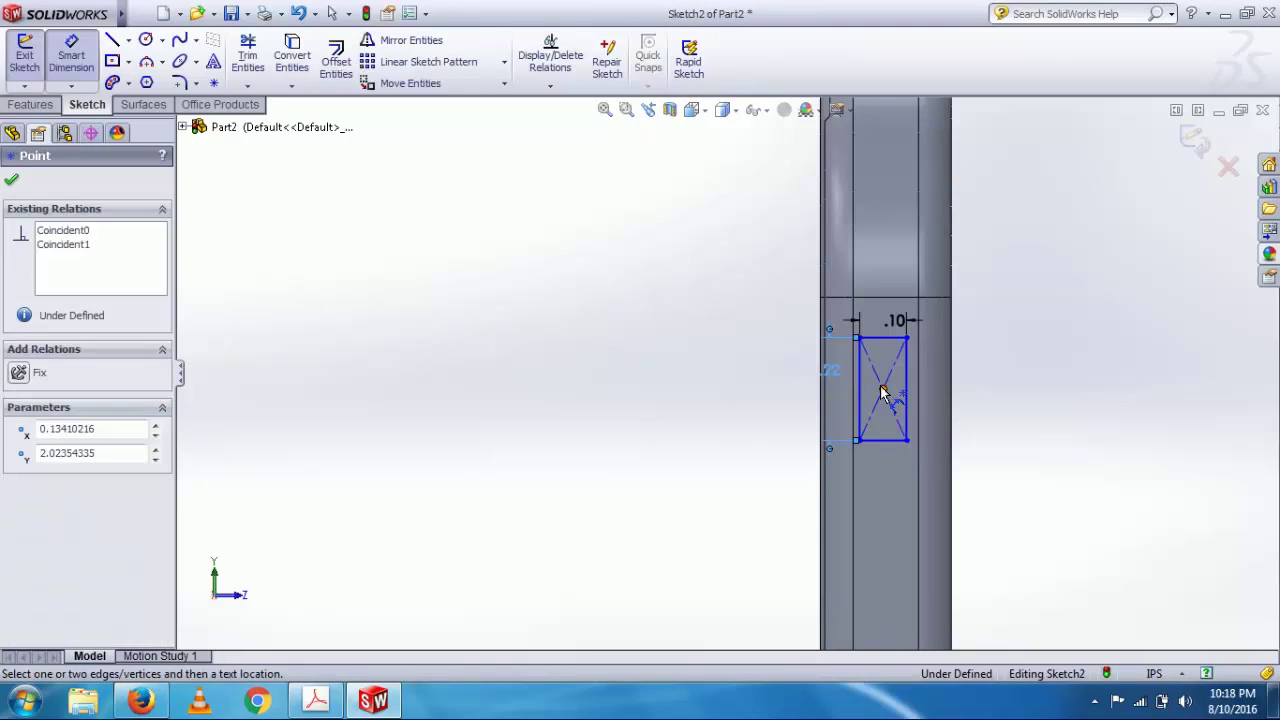
{"action": "left_click", "coordinate": [818, 395]}
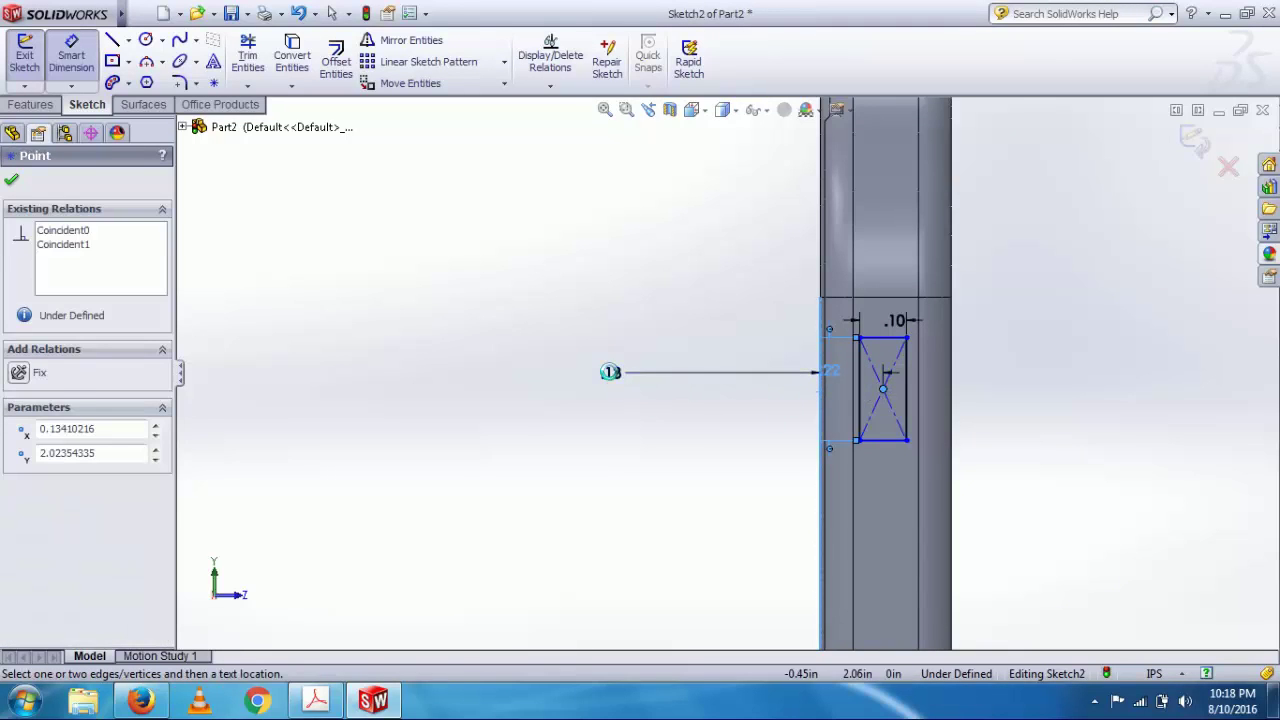
{"action": "left_click", "coordinate": [610, 373]}
{"action": "type", "text": "0.14"}
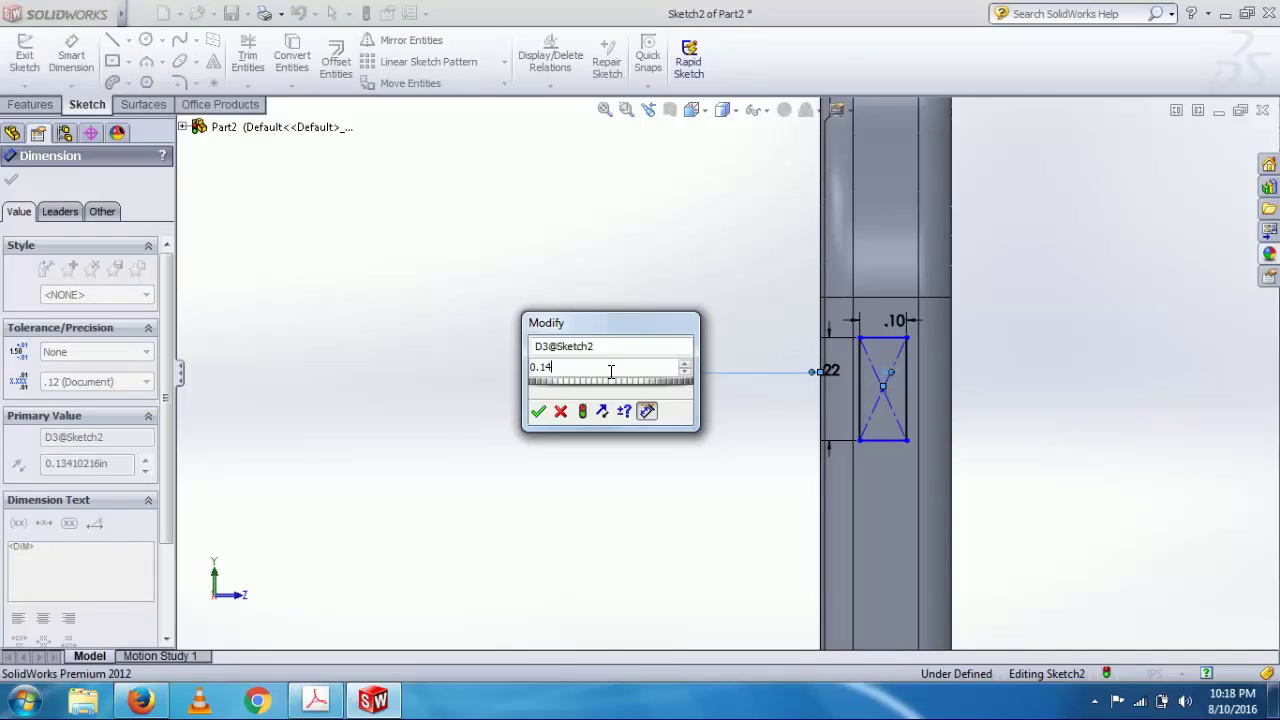
{"action": "key", "text": "Return"}
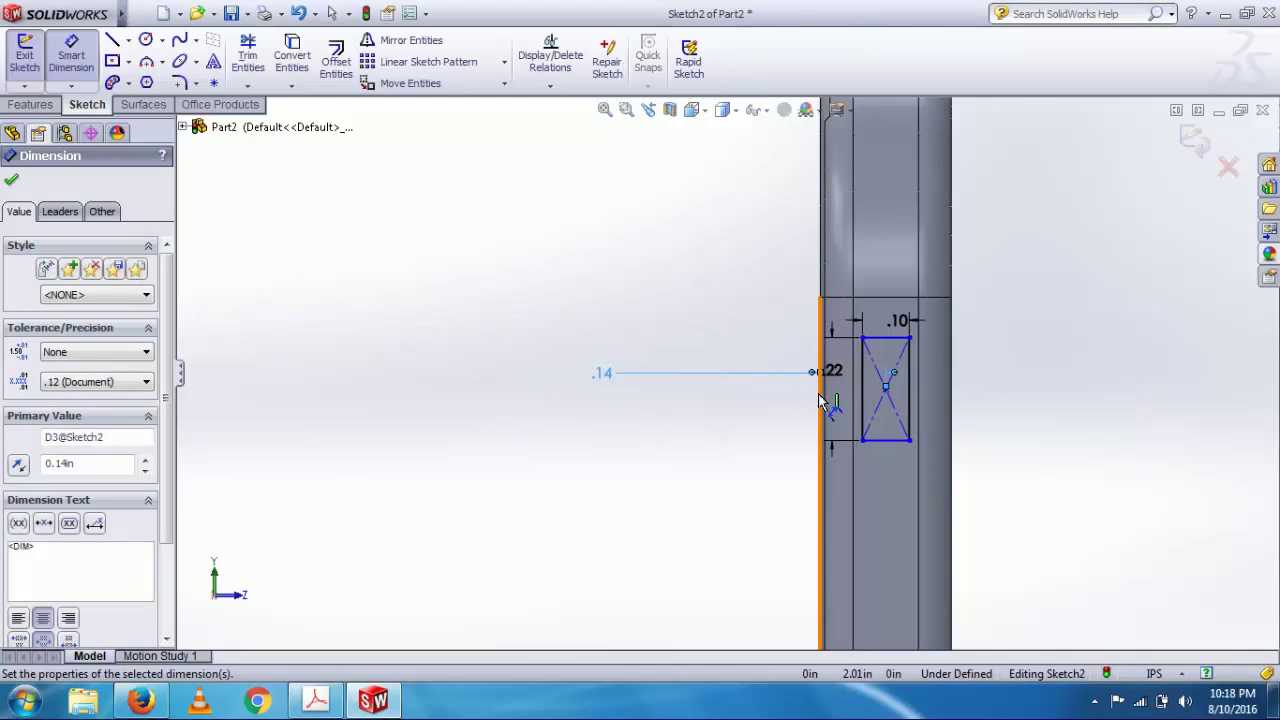
Dimension the rectangle's center point 0.69 in vertically below the midpoint of the body's top edge.
{"action": "scroll", "coordinate": [818, 400], "scroll_direction": "up", "scroll_amount": 3}
{"action": "scroll", "coordinate": [837, 346], "scroll_direction": "down", "scroll_amount": 3}
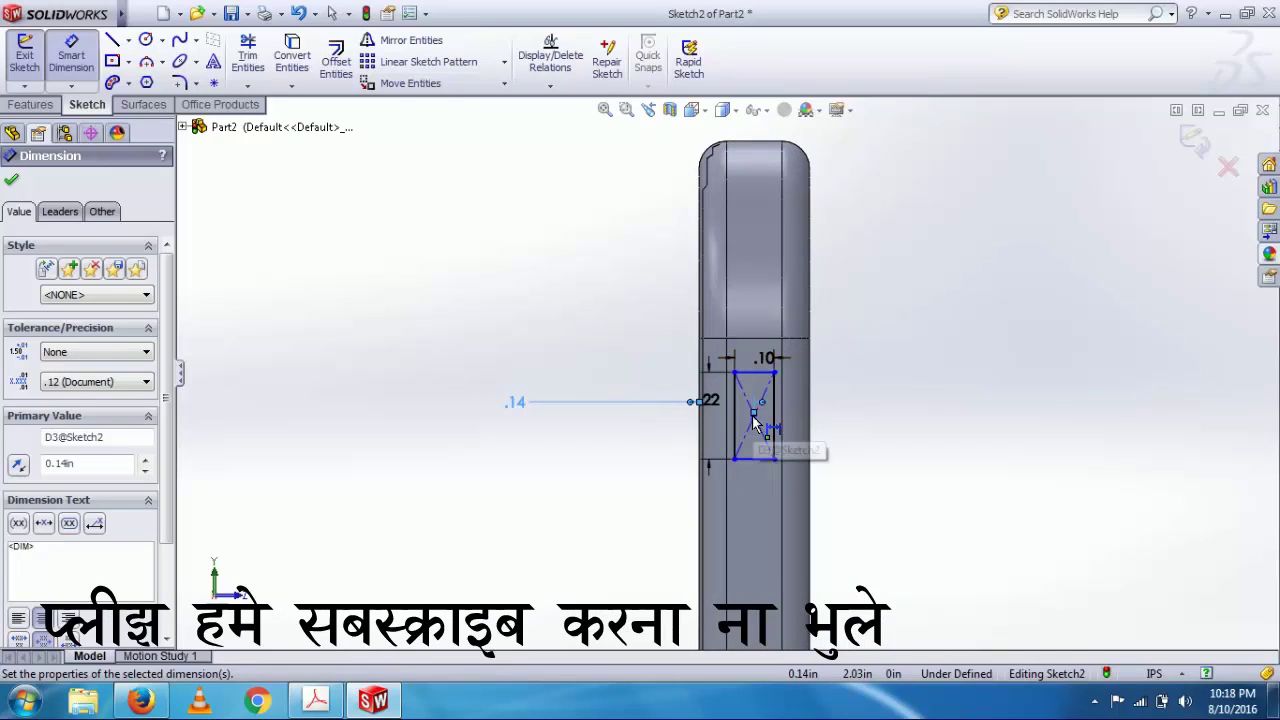
{"action": "key", "text": "Escape"}
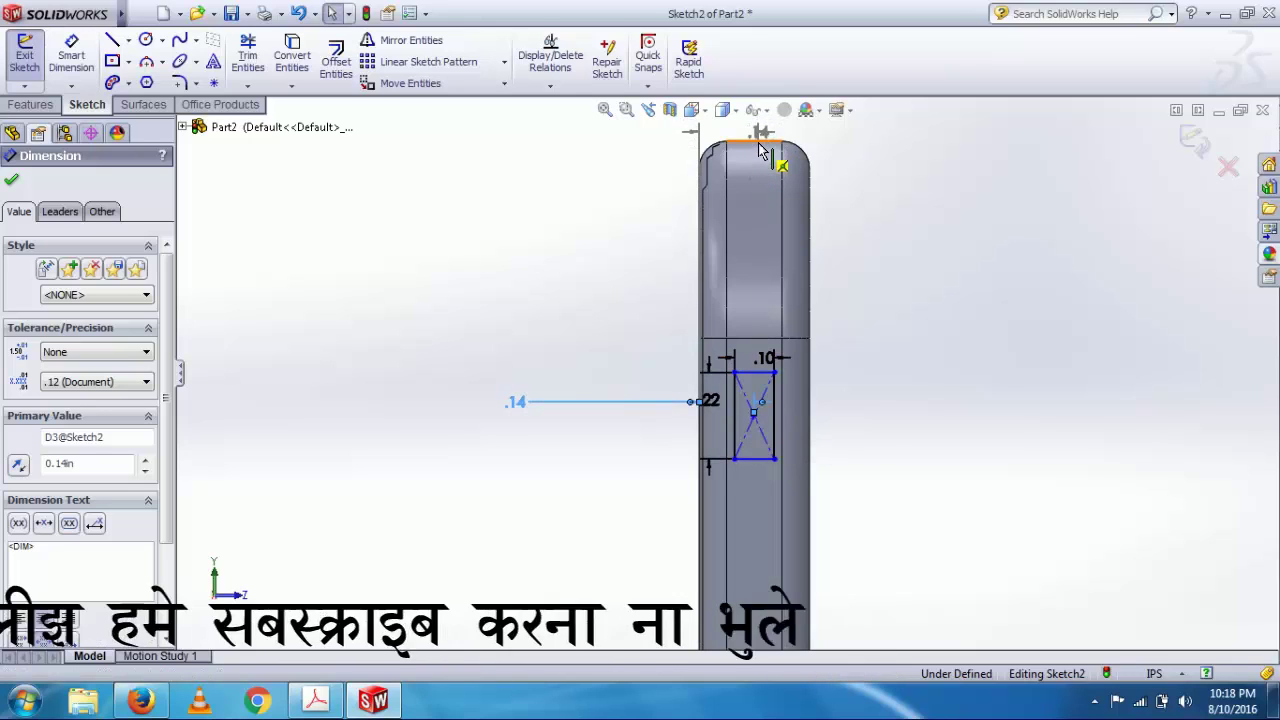
{"action": "left_click", "coordinate": [71, 57]}
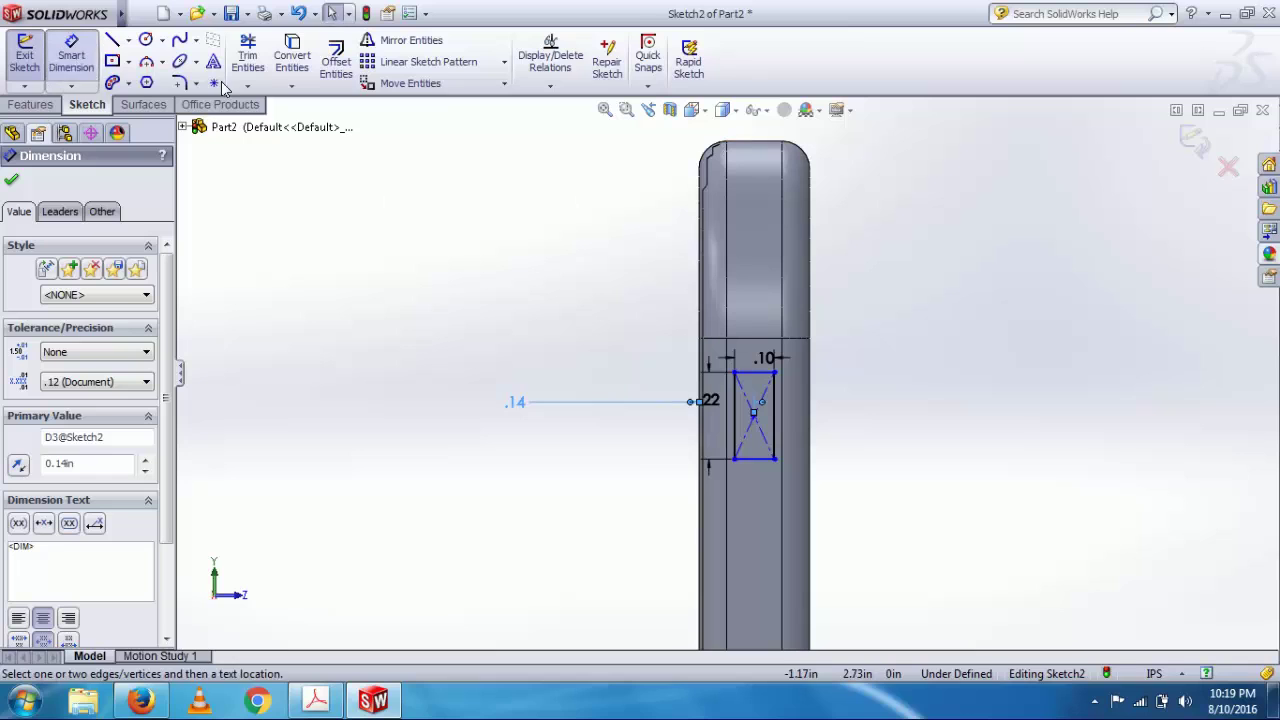
{"action": "left_click", "coordinate": [754, 143]}
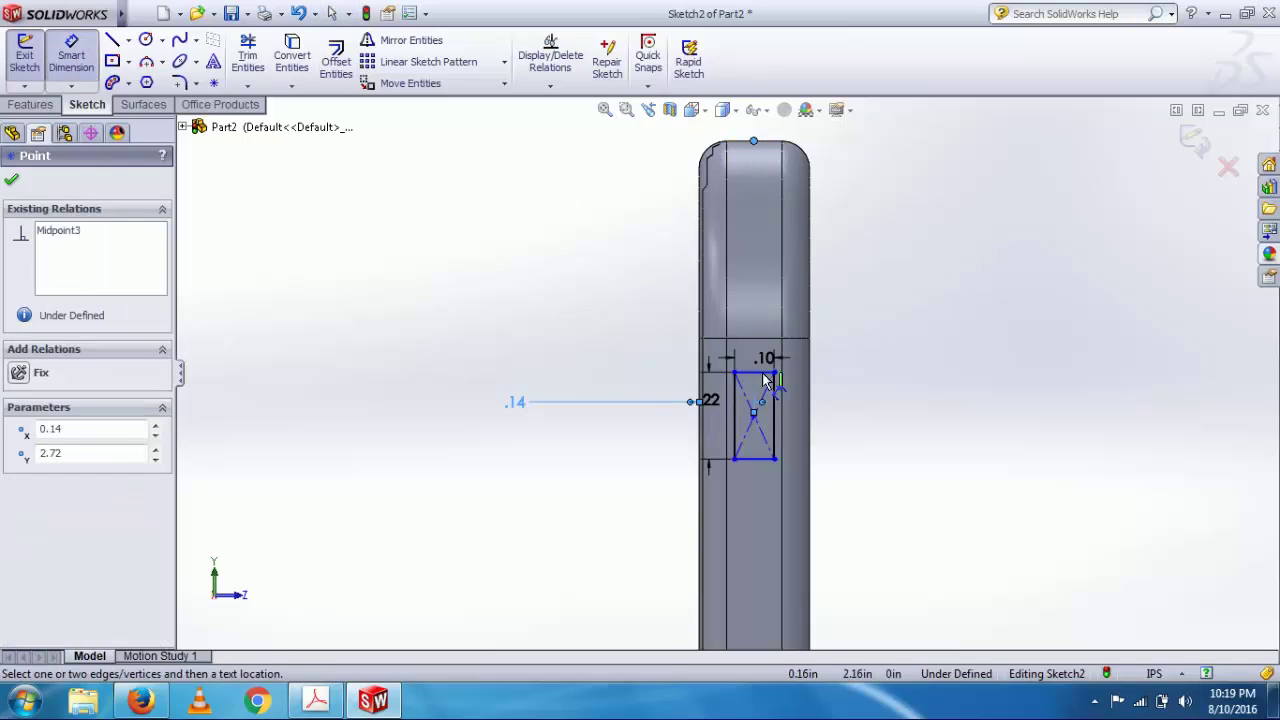
{"action": "left_click", "coordinate": [754, 416]}
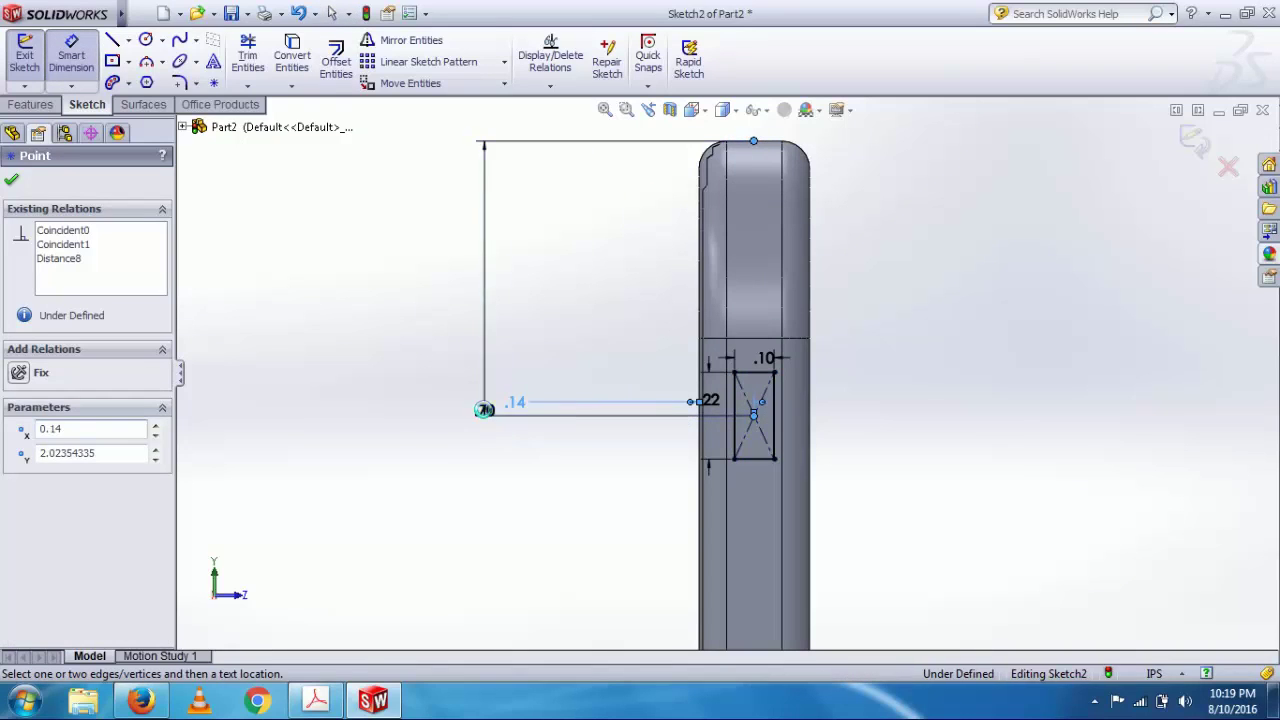
{"action": "left_click", "coordinate": [486, 409]}
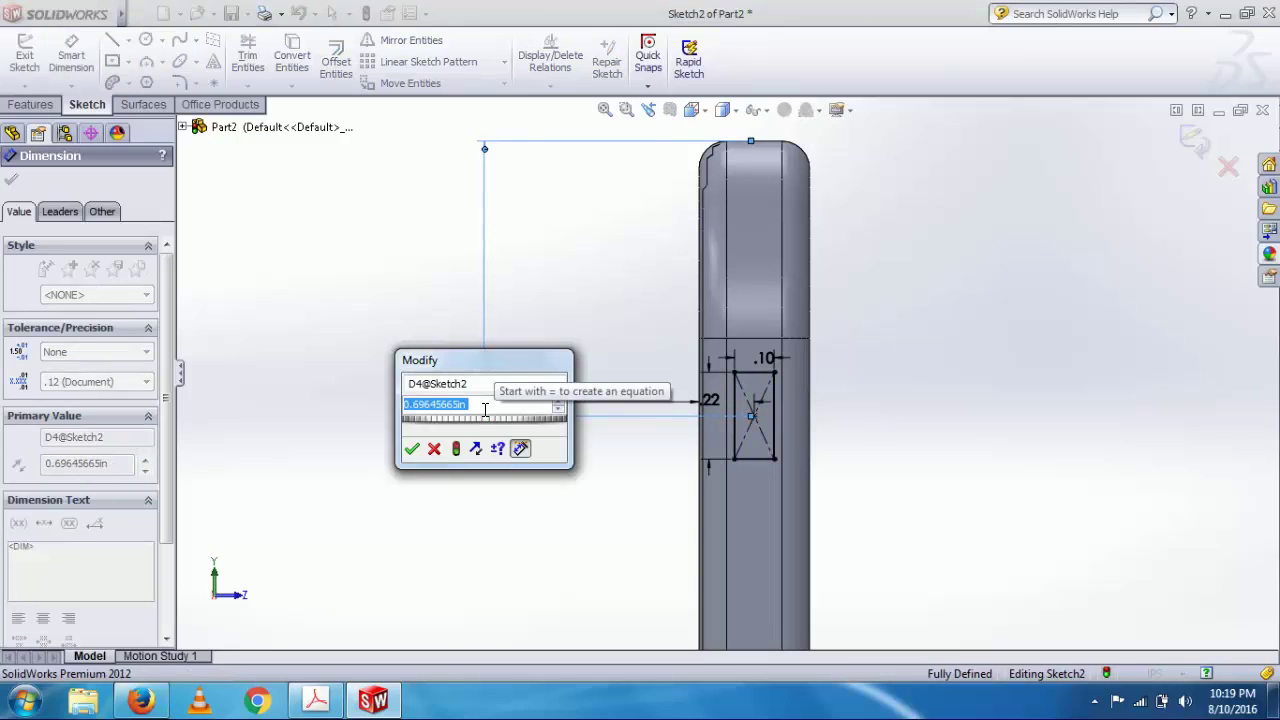
{"action": "type", "text": "0.69"}
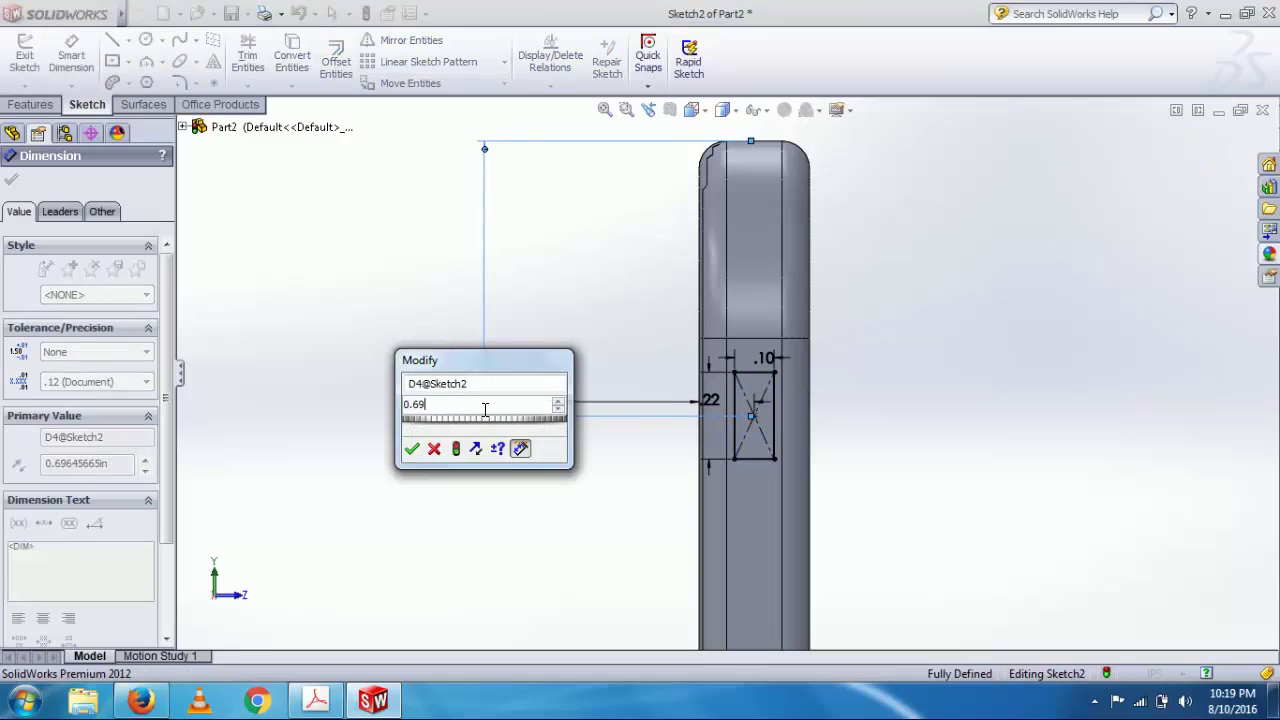
{"action": "key", "text": "Return"}
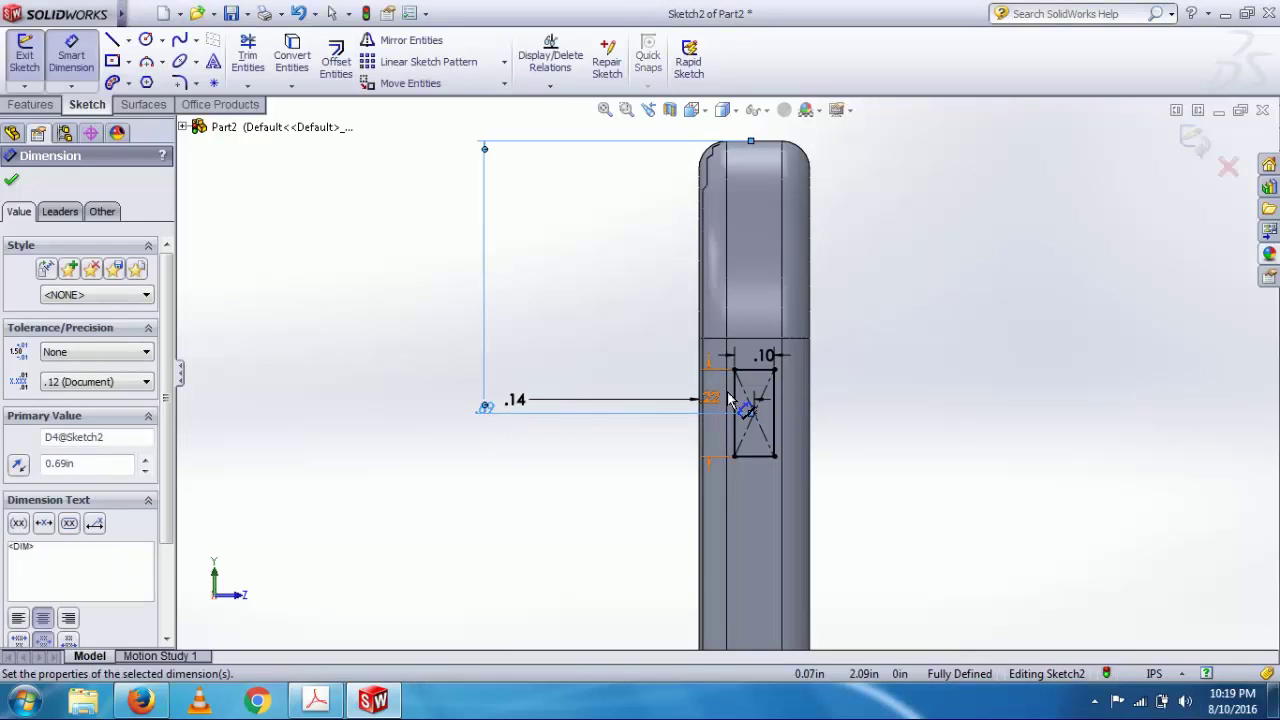
Round all four corners of the small rectangle with 0.02 in sketch fillets.
{"action": "scroll", "coordinate": [855, 425], "scroll_direction": "down", "scroll_amount": 5}
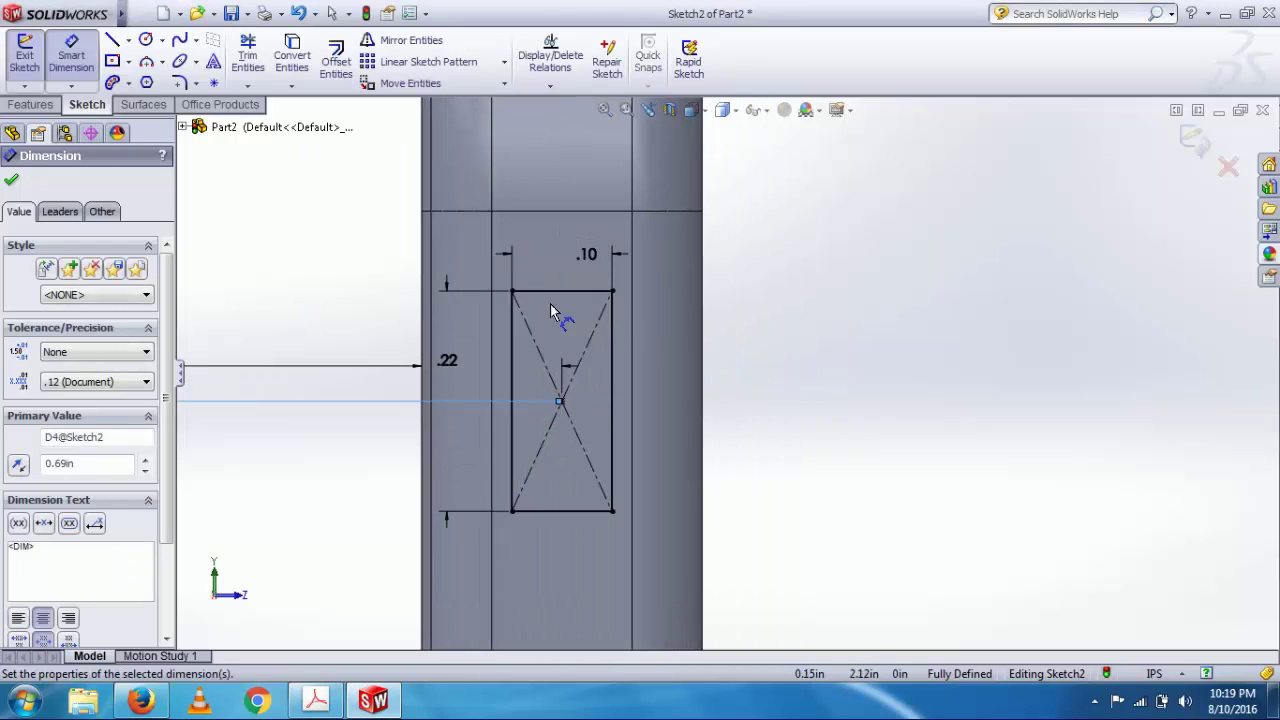
{"action": "left_click", "coordinate": [176, 85]}
{"action": "left_click", "coordinate": [619, 292]}
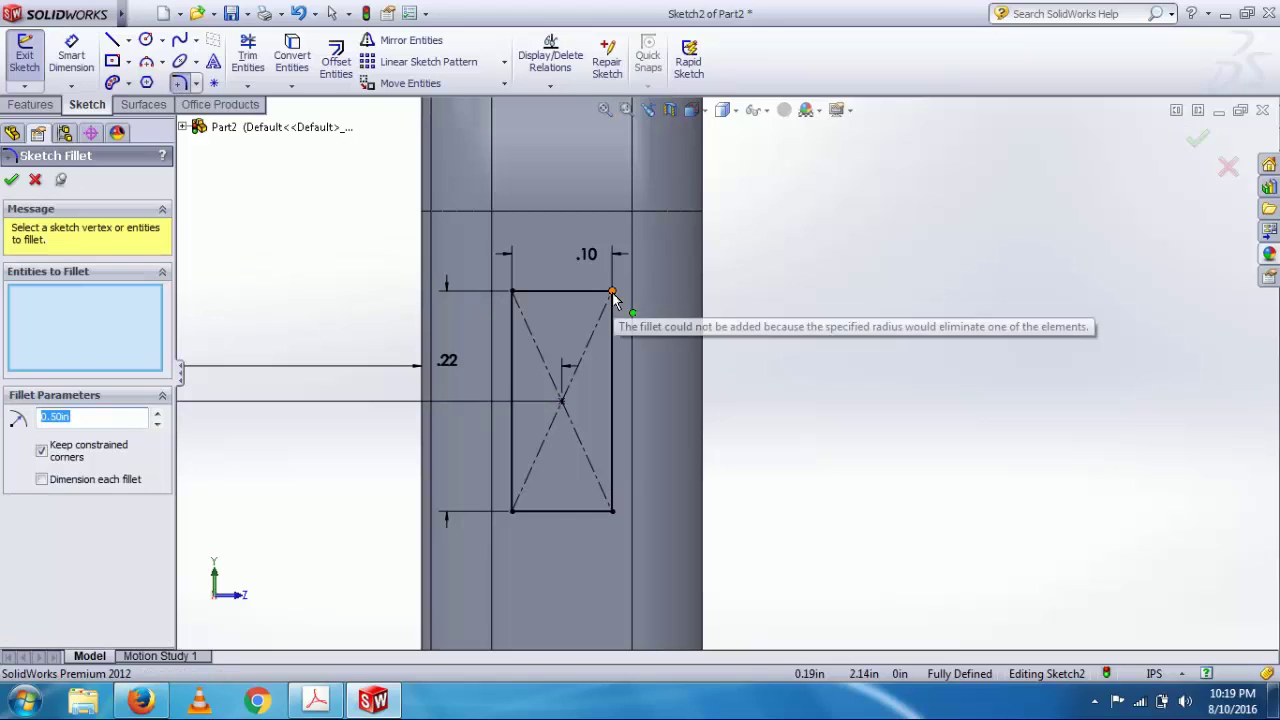
{"action": "left_click", "coordinate": [121, 416]}
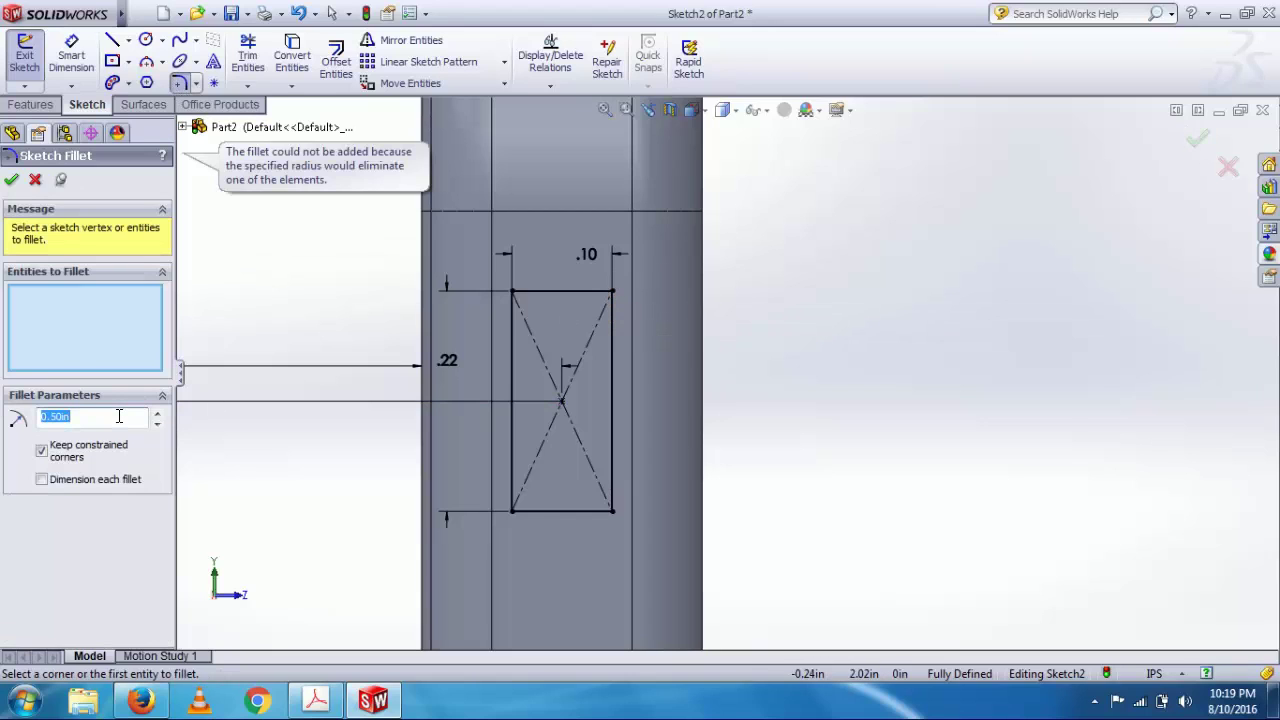
{"action": "type", "text": "0.02"}
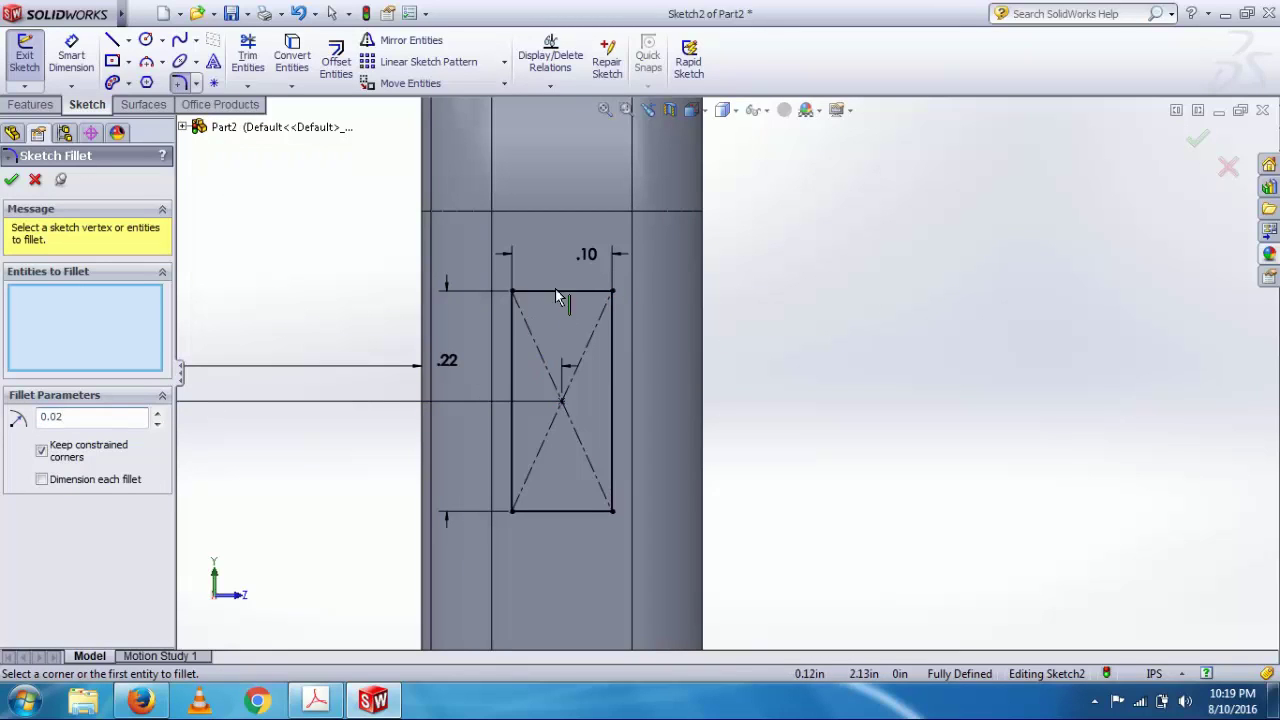
{"action": "left_click", "coordinate": [613, 292]}
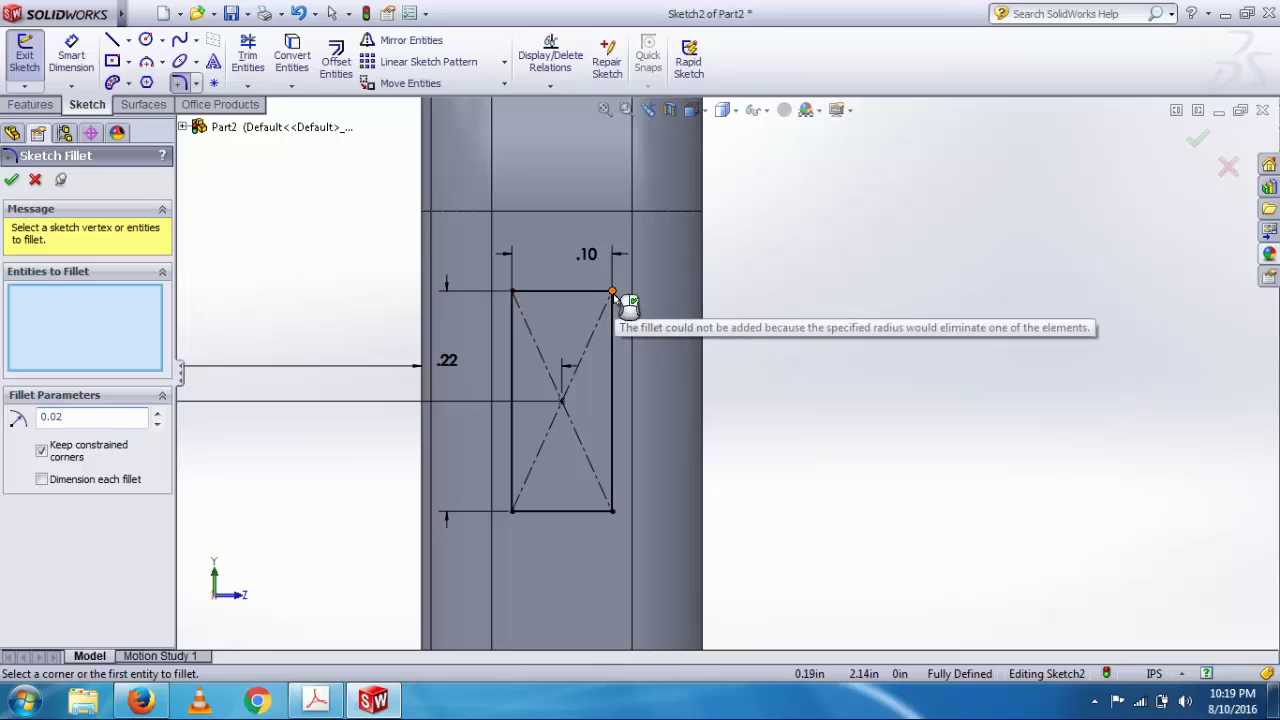
{"action": "left_click", "coordinate": [510, 294]}
{"action": "left_click", "coordinate": [514, 512]}
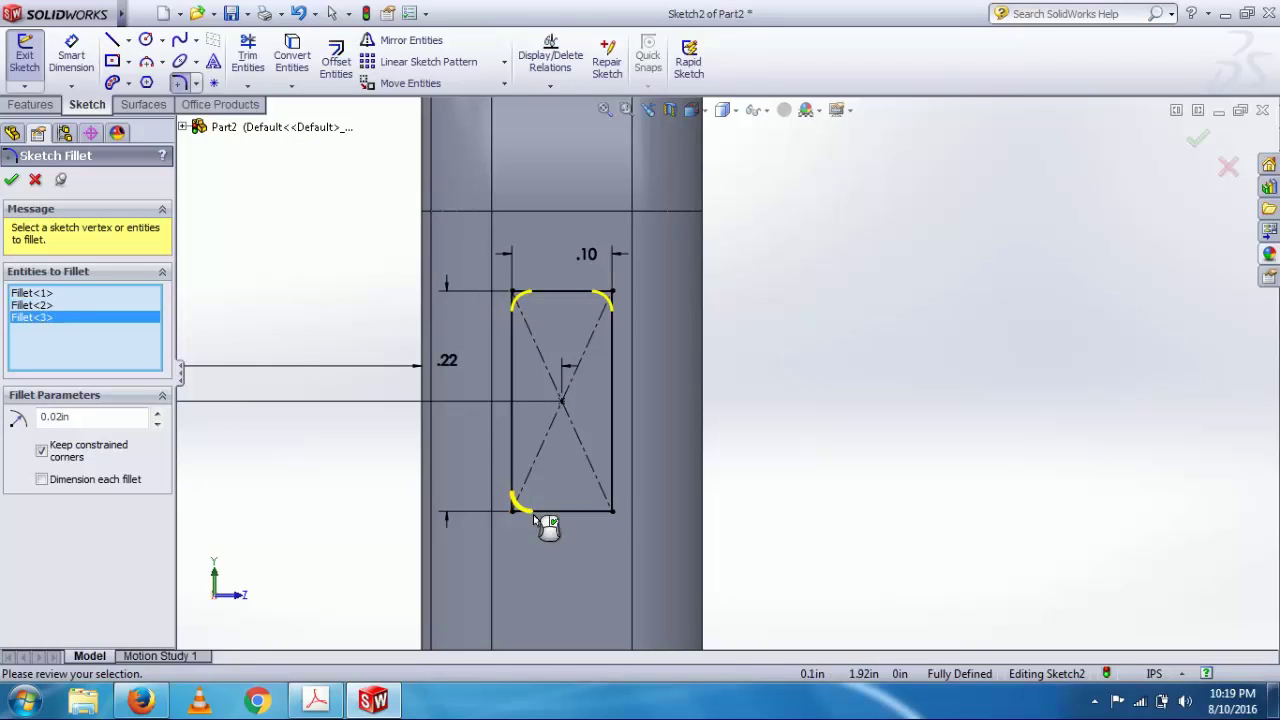
{"action": "left_click", "coordinate": [612, 511]}
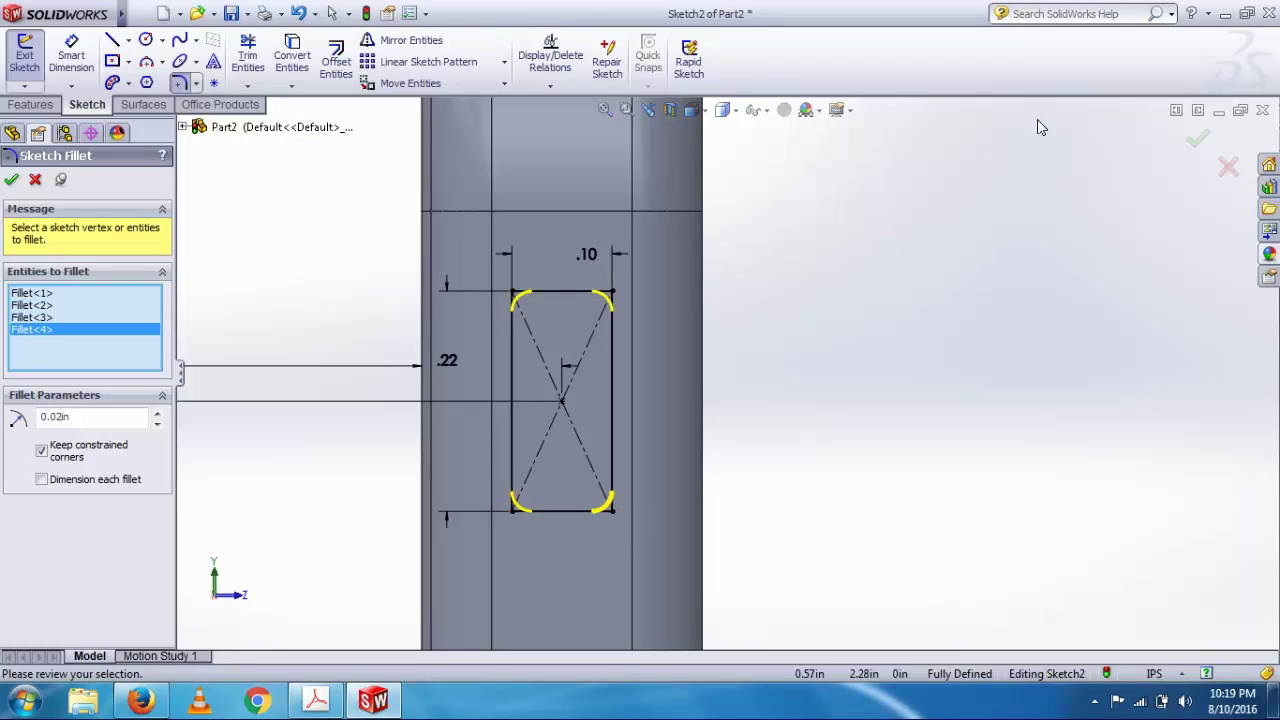
{"action": "left_click", "coordinate": [1199, 142]}
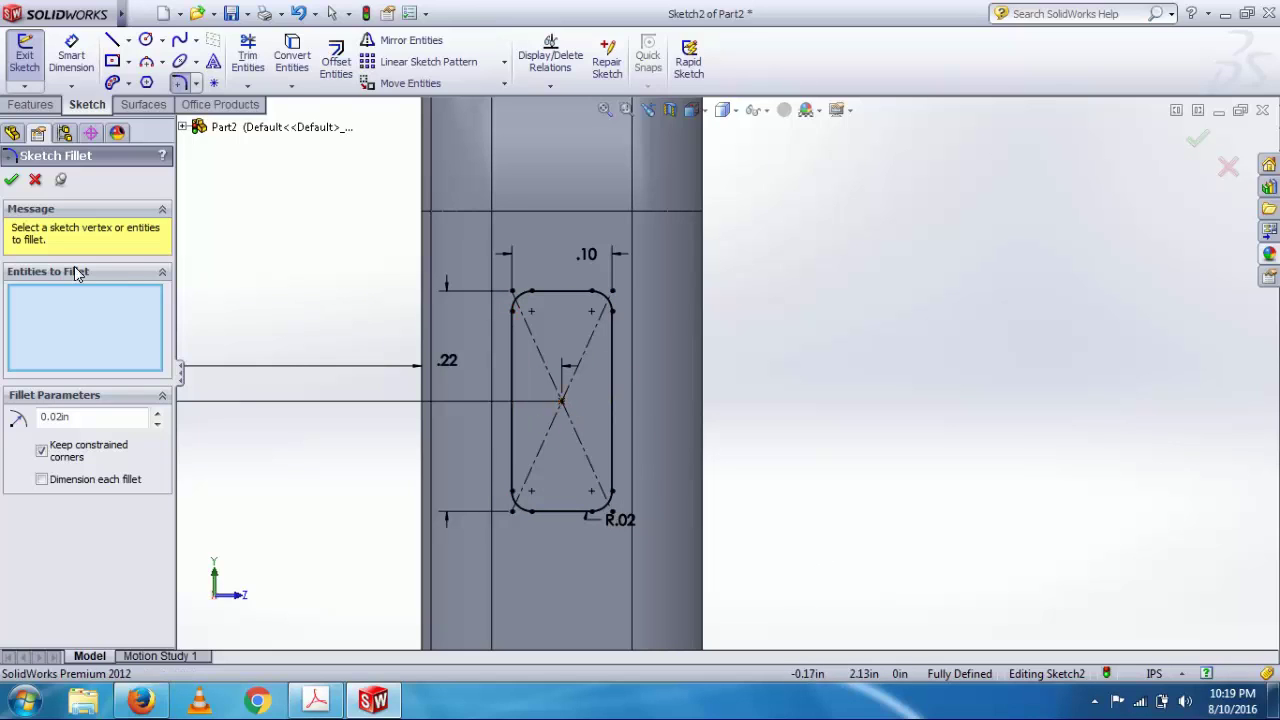
Cut the rounded rectangle sketch 0.05 in deep into the side of the body with a blind Extruded Cut.
{"action": "left_click", "coordinate": [33, 180]}
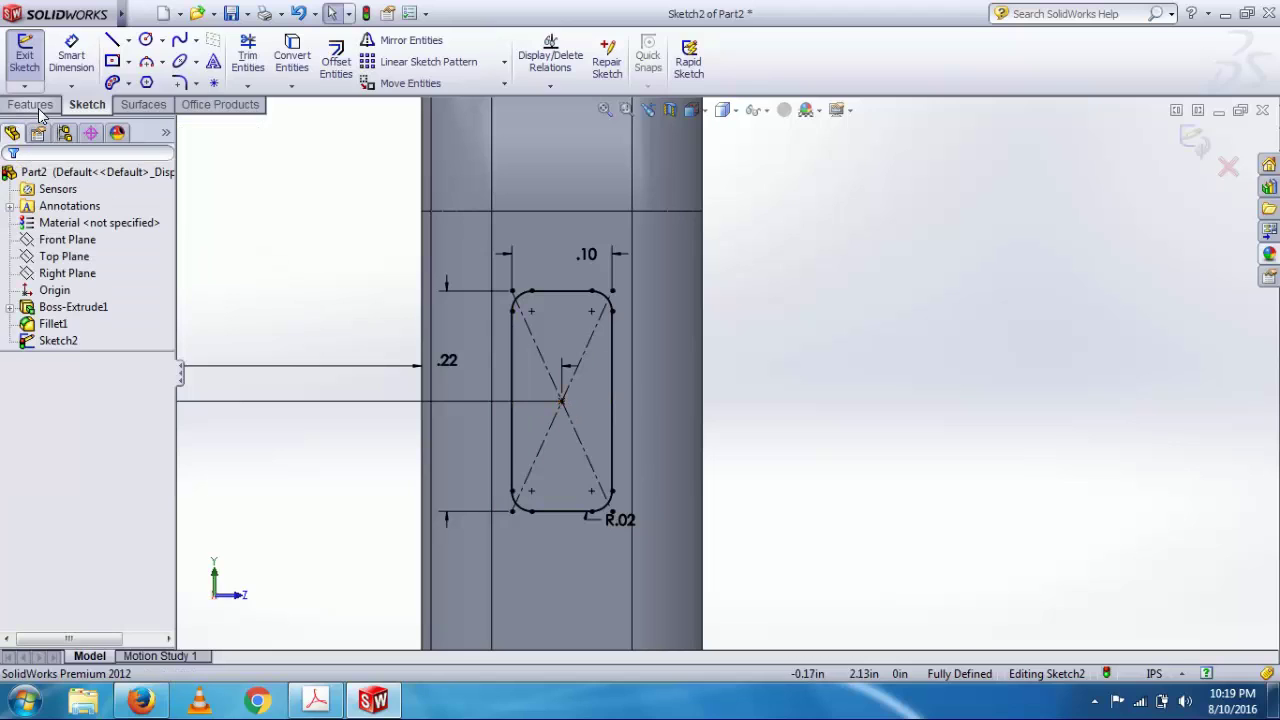
{"action": "left_click", "coordinate": [32, 106]}
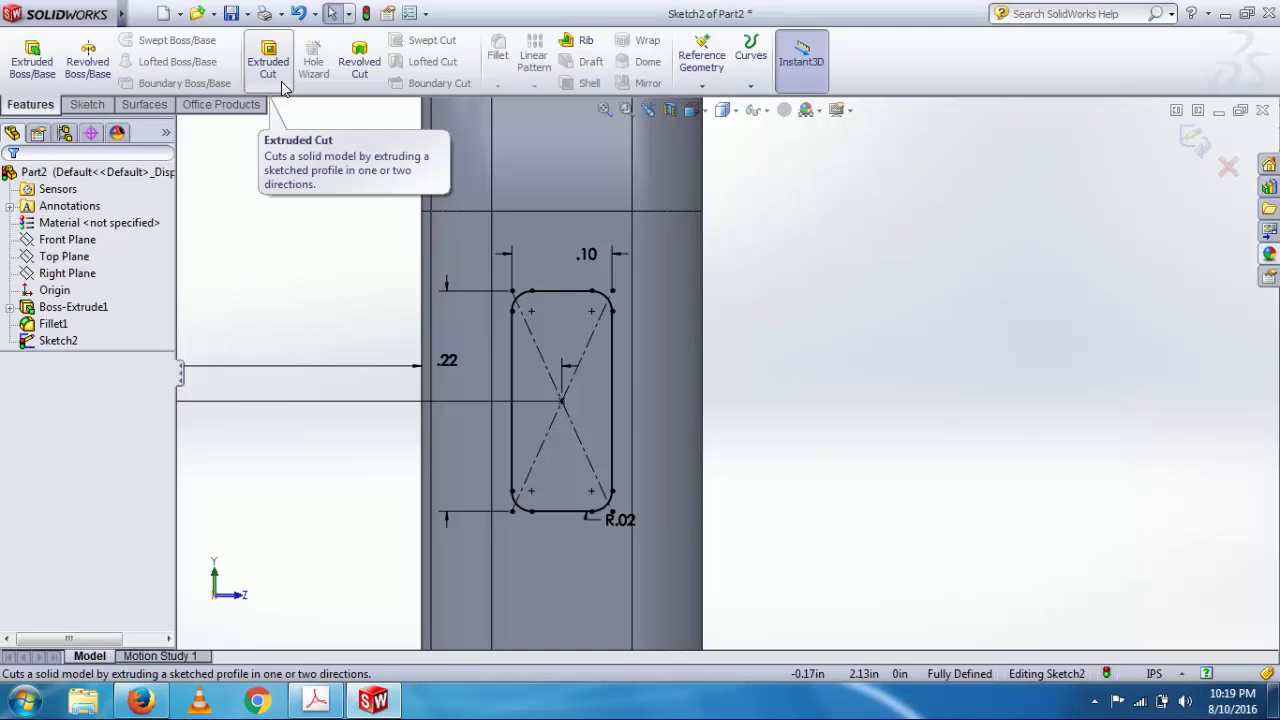
{"action": "left_click", "coordinate": [283, 89]}
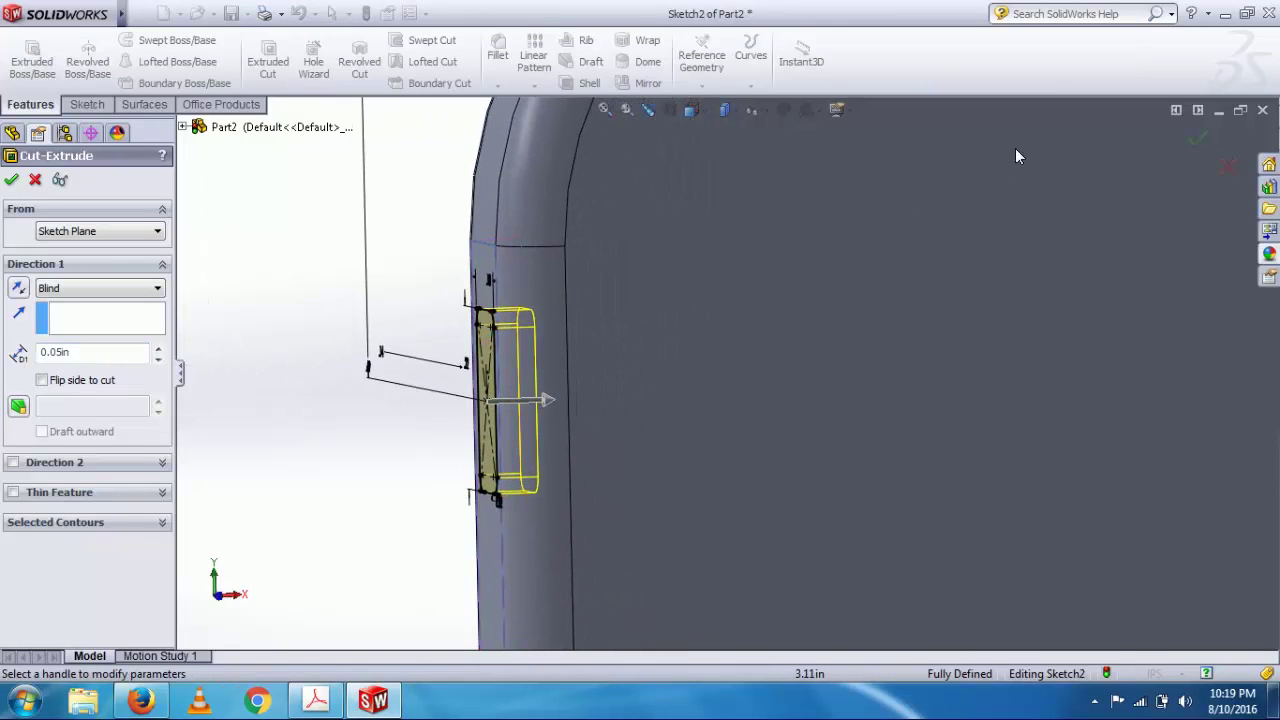
{"action": "left_click", "coordinate": [1195, 142]}
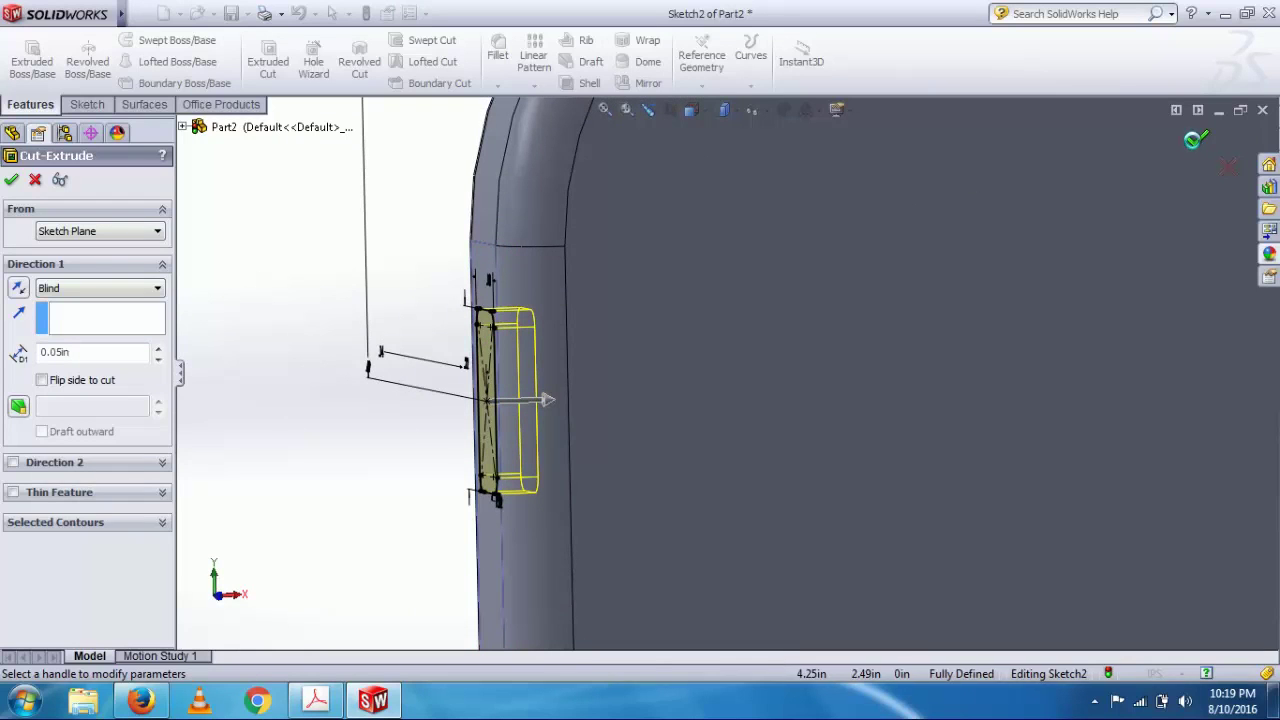
{"action": "scroll", "coordinate": [253, 357], "scroll_direction": "up", "scroll_amount": 1}
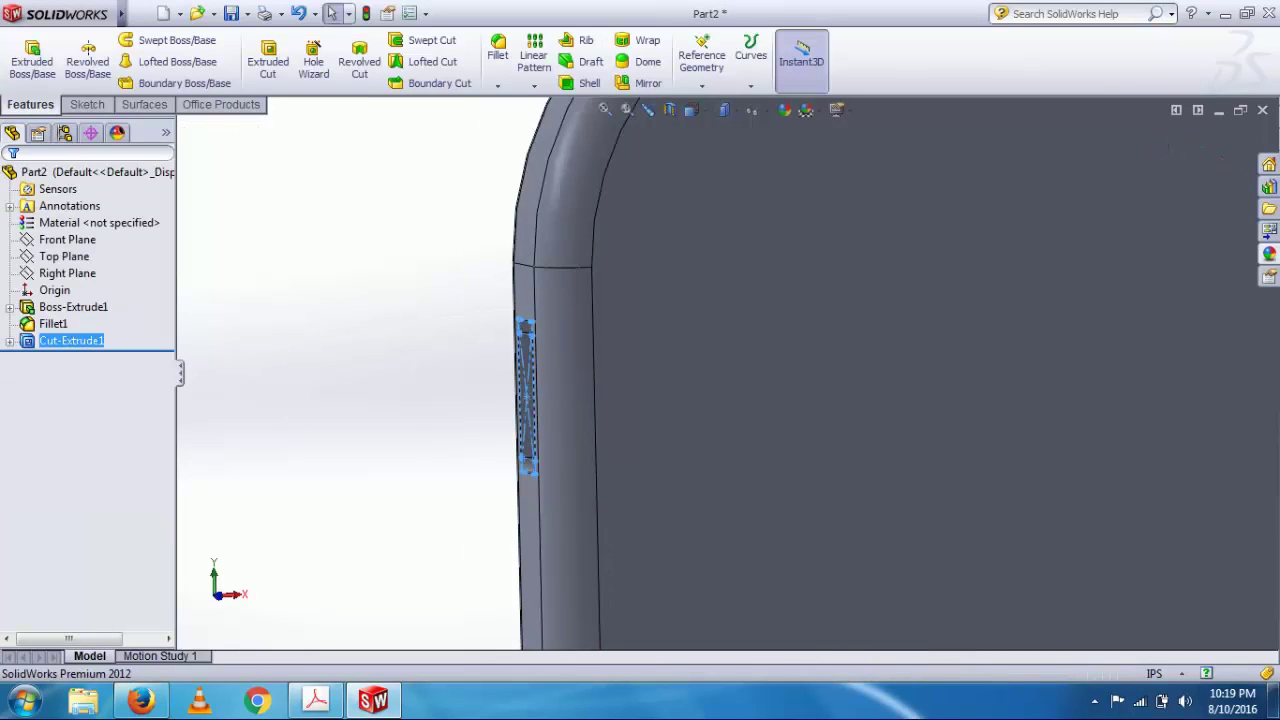
Start a new sketch on the floor face of the rounded side pocket and view it normal to the face.
{"action": "middle_click_drag", "start_coordinate": [256, 357], "coordinate": [405, 343]}
{"action": "scroll", "coordinate": [445, 370], "scroll_direction": "down", "scroll_amount": 4}
{"action": "middle_click_drag", "start_coordinate": [511, 382], "coordinate": [700, 423]}
{"action": "left_click", "coordinate": [700, 423]}
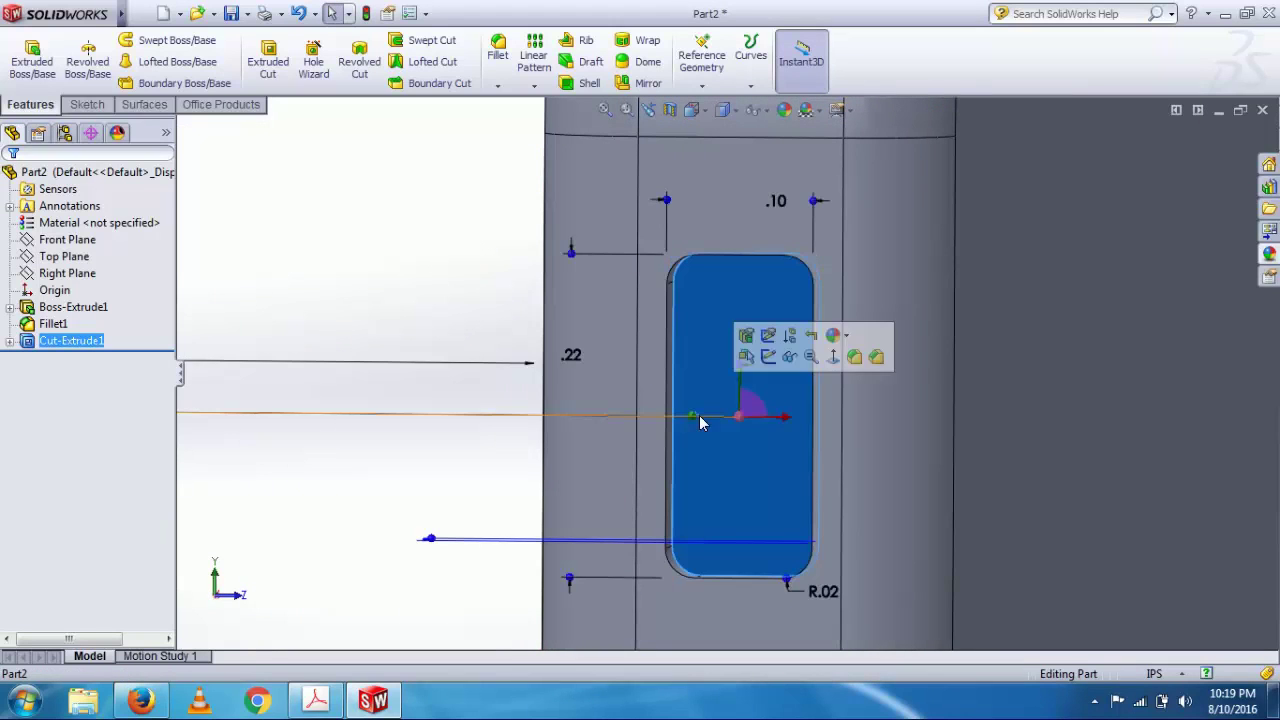
{"action": "left_click", "coordinate": [766, 358]}
{"action": "key", "text": "space"}
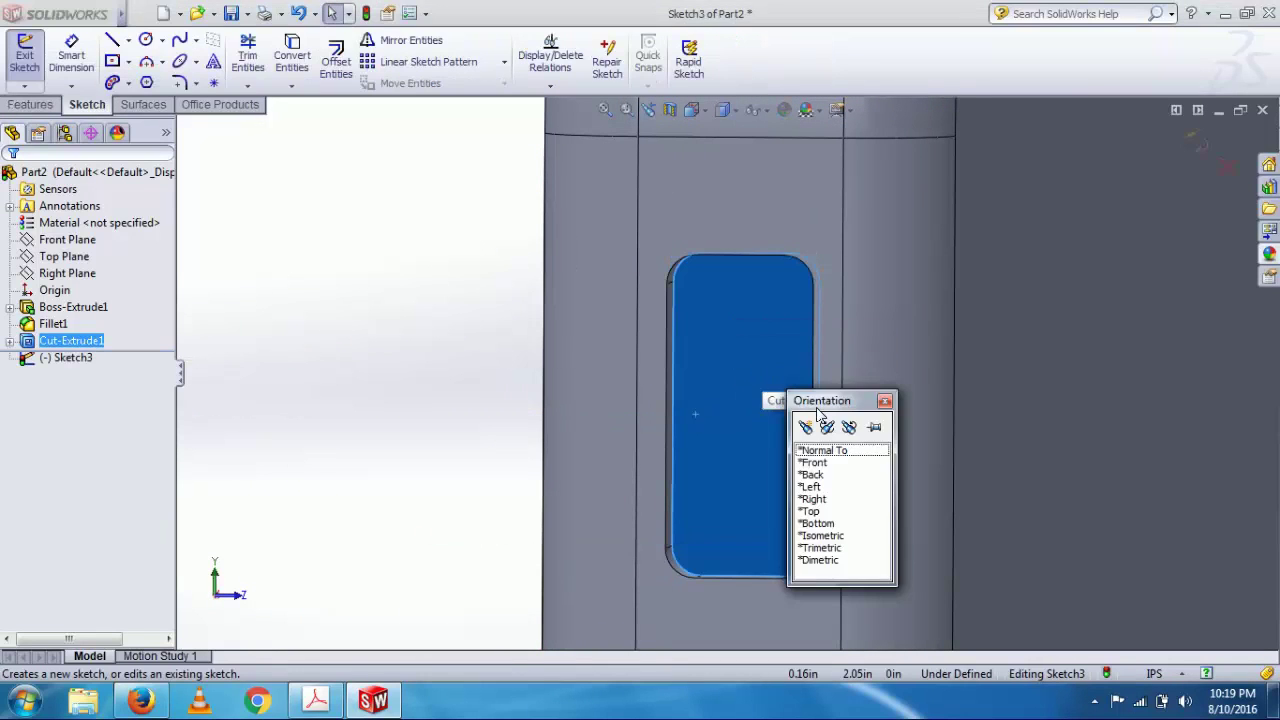
{"action": "left_click", "coordinate": [836, 452]}
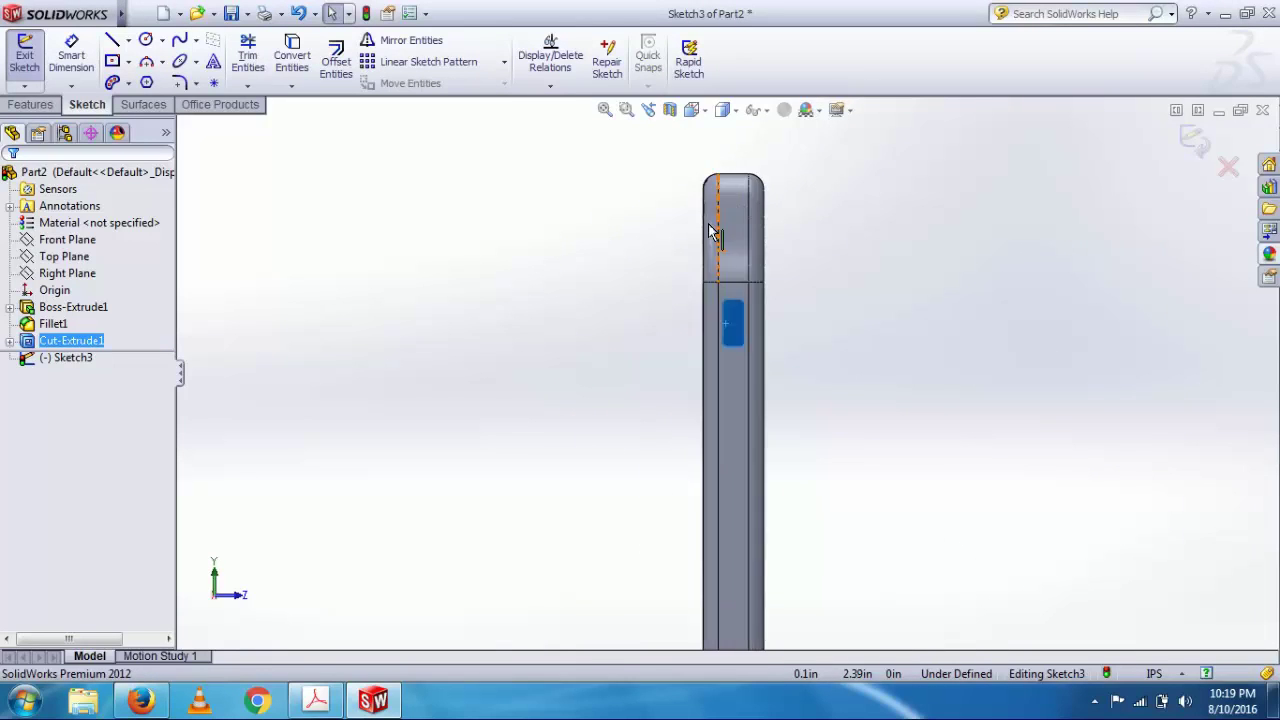
{"action": "scroll", "coordinate": [731, 351], "scroll_direction": "down", "scroll_amount": 4}
{"action": "scroll", "coordinate": [713, 342], "scroll_direction": "up", "scroll_amount": 5}
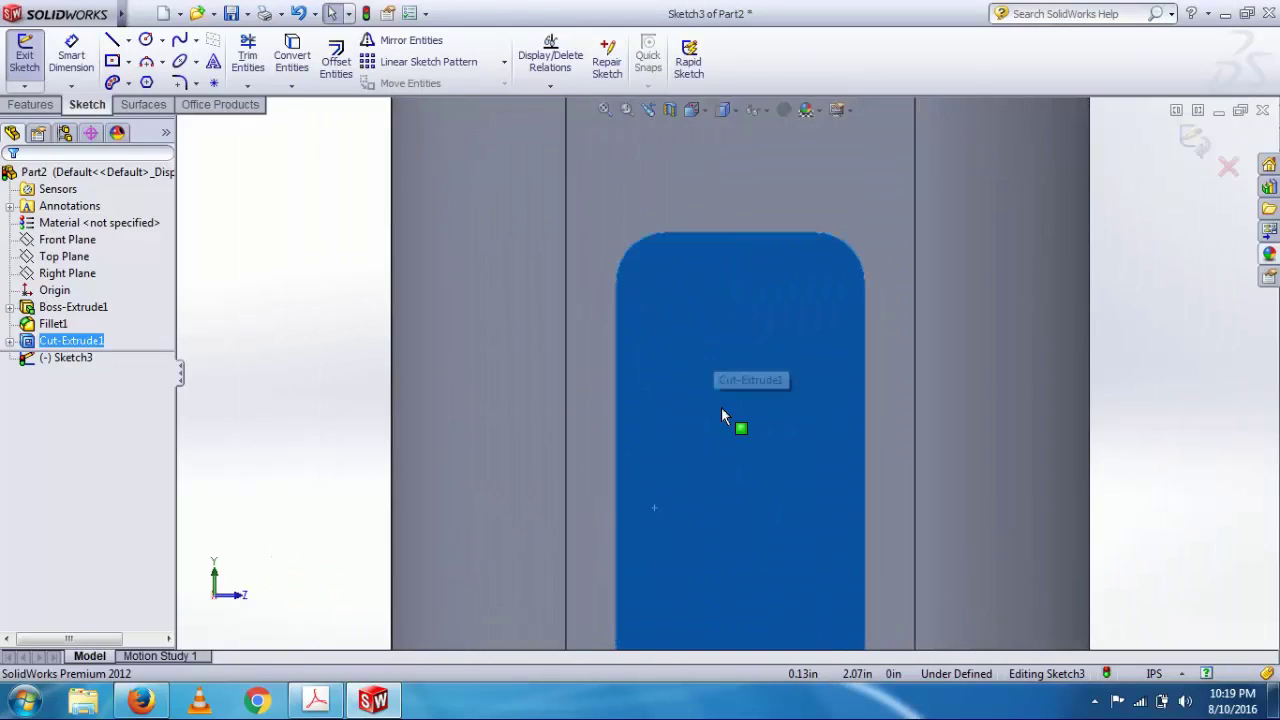
{"action": "scroll", "coordinate": [742, 490], "scroll_direction": "down", "scroll_amount": 3}
{"action": "scroll", "coordinate": [751, 517], "scroll_direction": "up", "scroll_amount": 3}
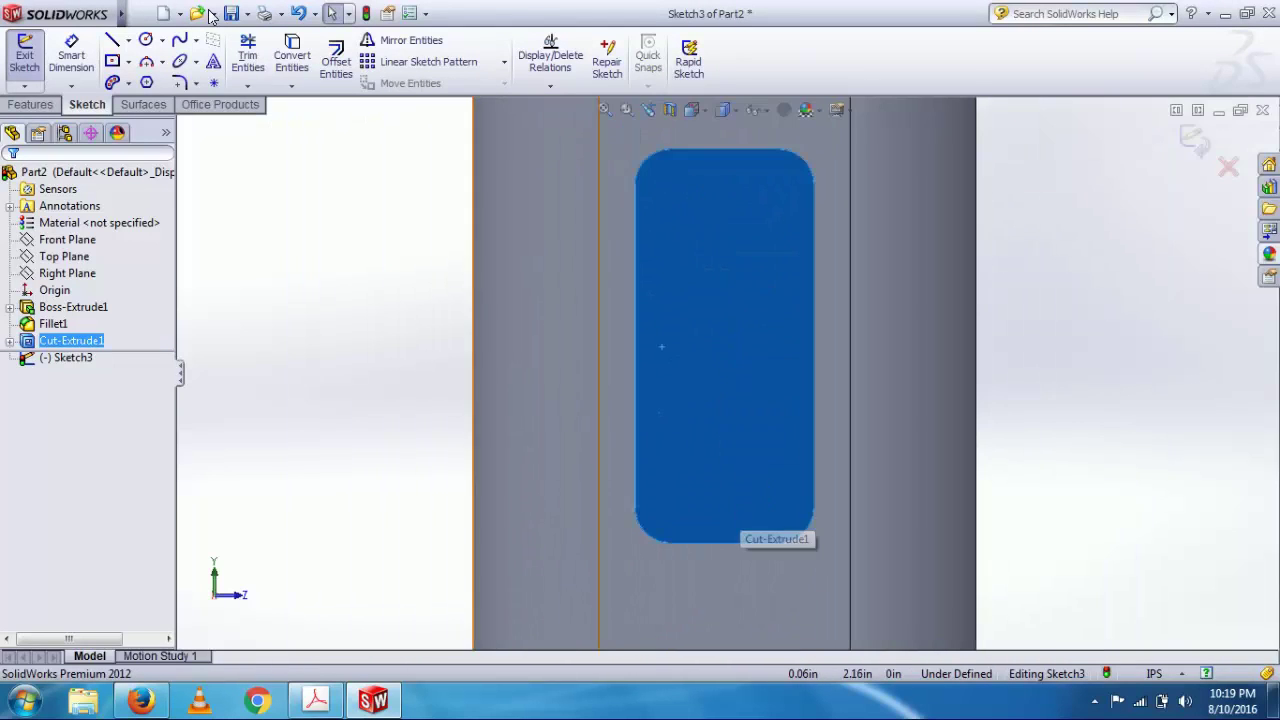
Draw a vertical centerline through the pocket from the midpoint of its upper edge to the midpoint of its lower edge.
{"action": "left_click", "coordinate": [130, 39]}
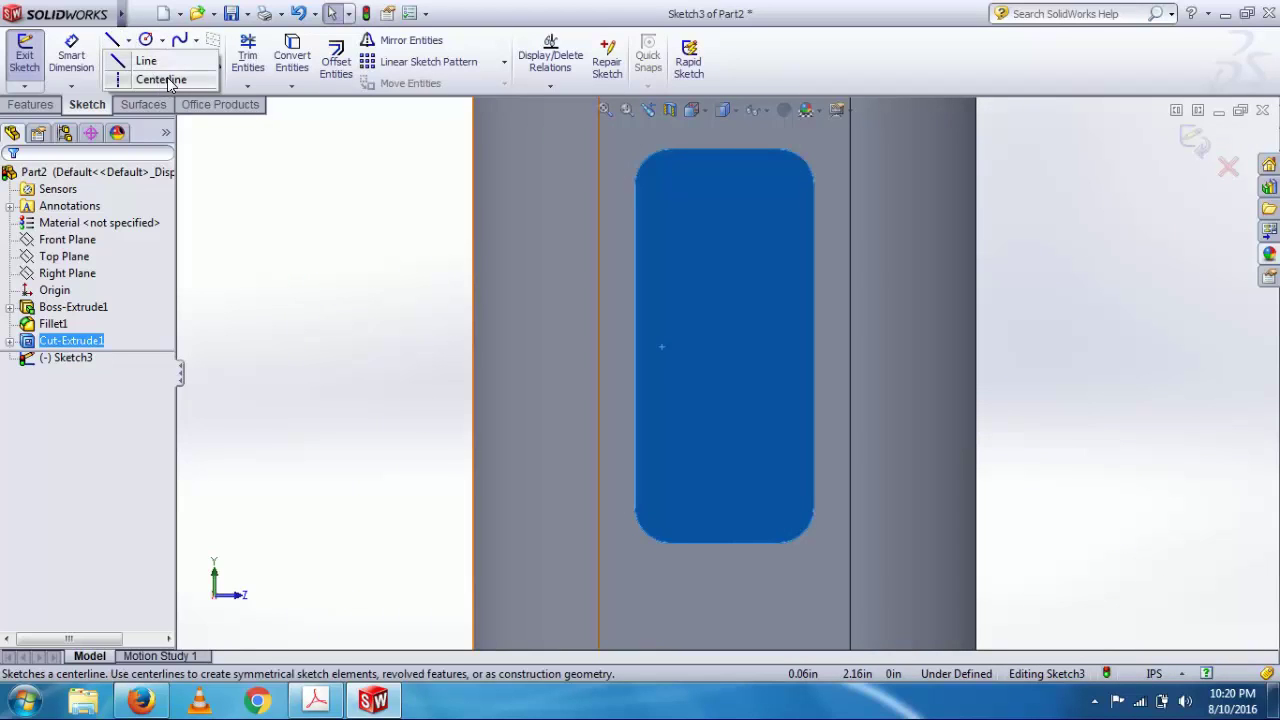
{"action": "left_click", "coordinate": [160, 80]}
{"action": "left_click", "coordinate": [724, 148]}
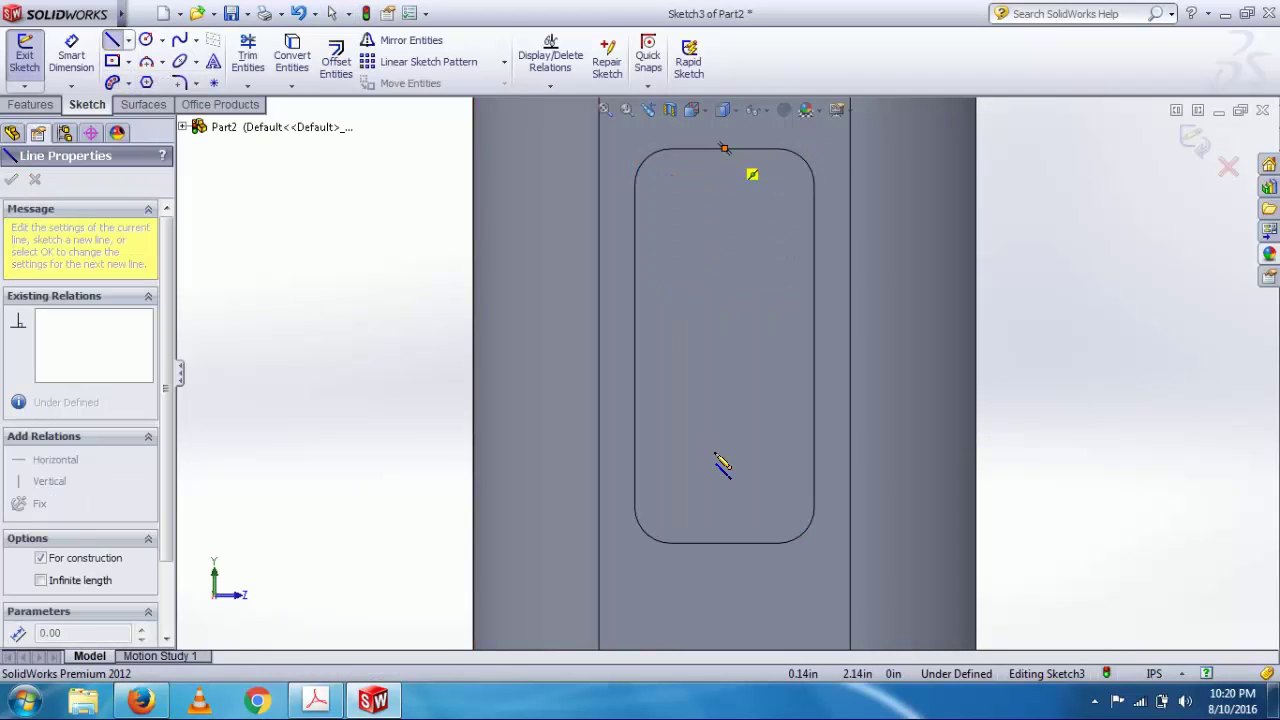
{"action": "left_click", "coordinate": [724, 543]}
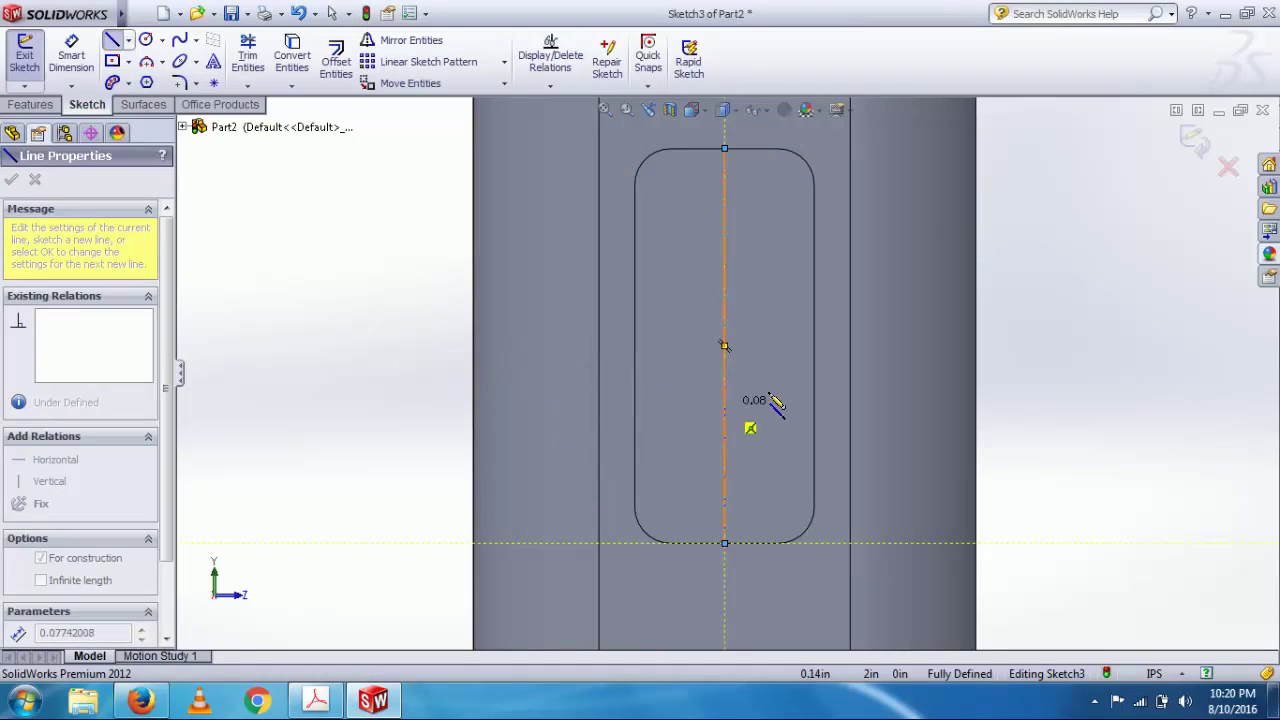
{"action": "key", "text": "Escape"}
{"action": "scroll", "coordinate": [562, 188], "scroll_direction": "down", "scroll_amount": 2}
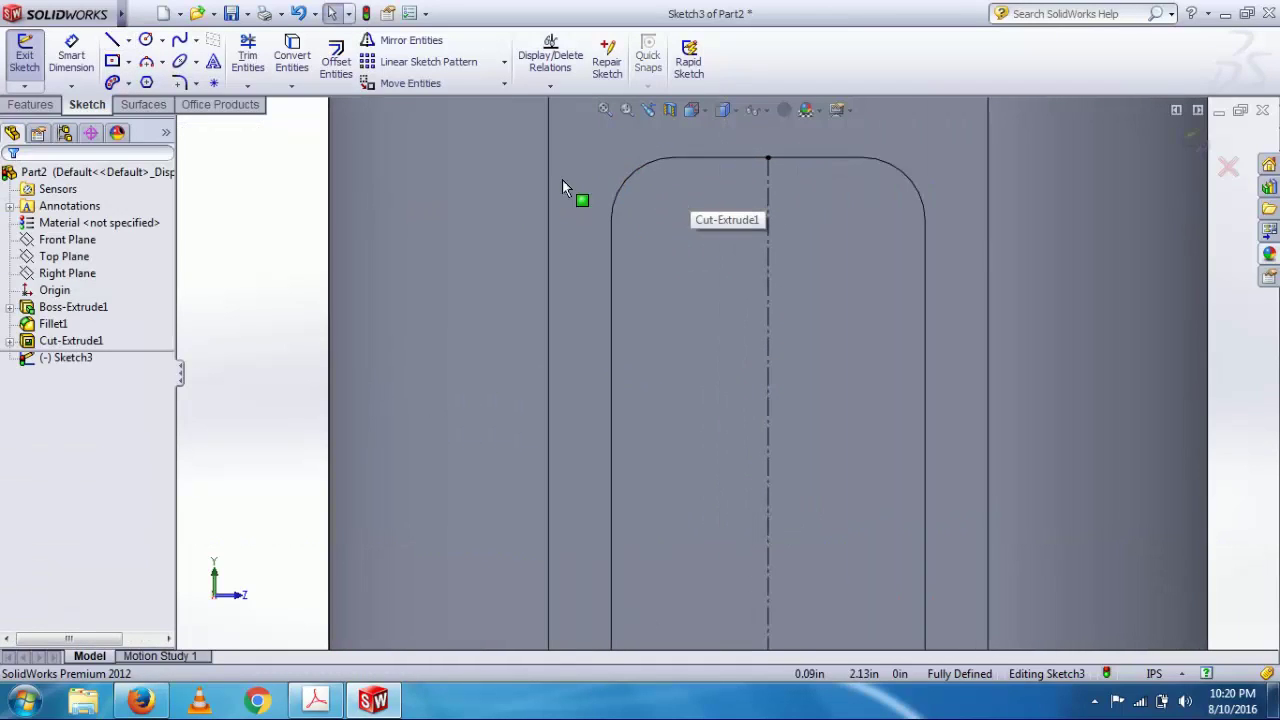
Draw a centerline down the pocket's left straight edge and continue it horizontally from the edge's lower end to the vertical centerline.
{"action": "left_click", "coordinate": [128, 41]}
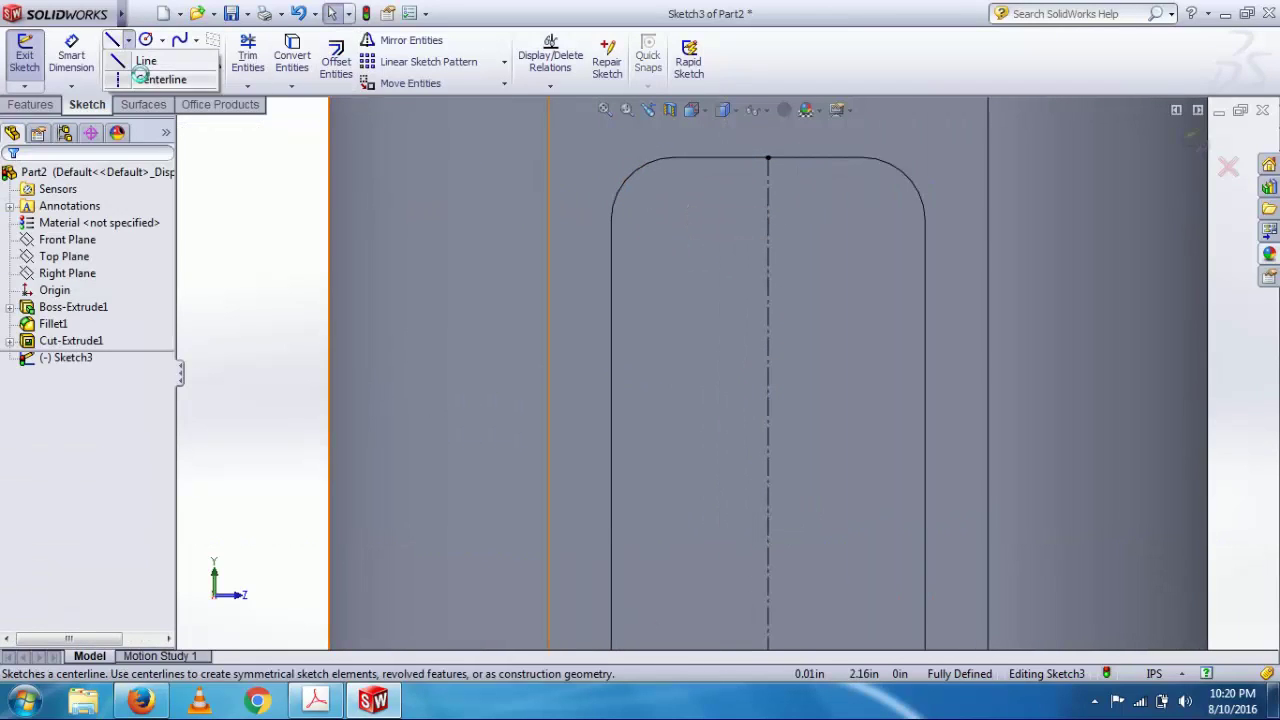
{"action": "left_click", "coordinate": [148, 78]}
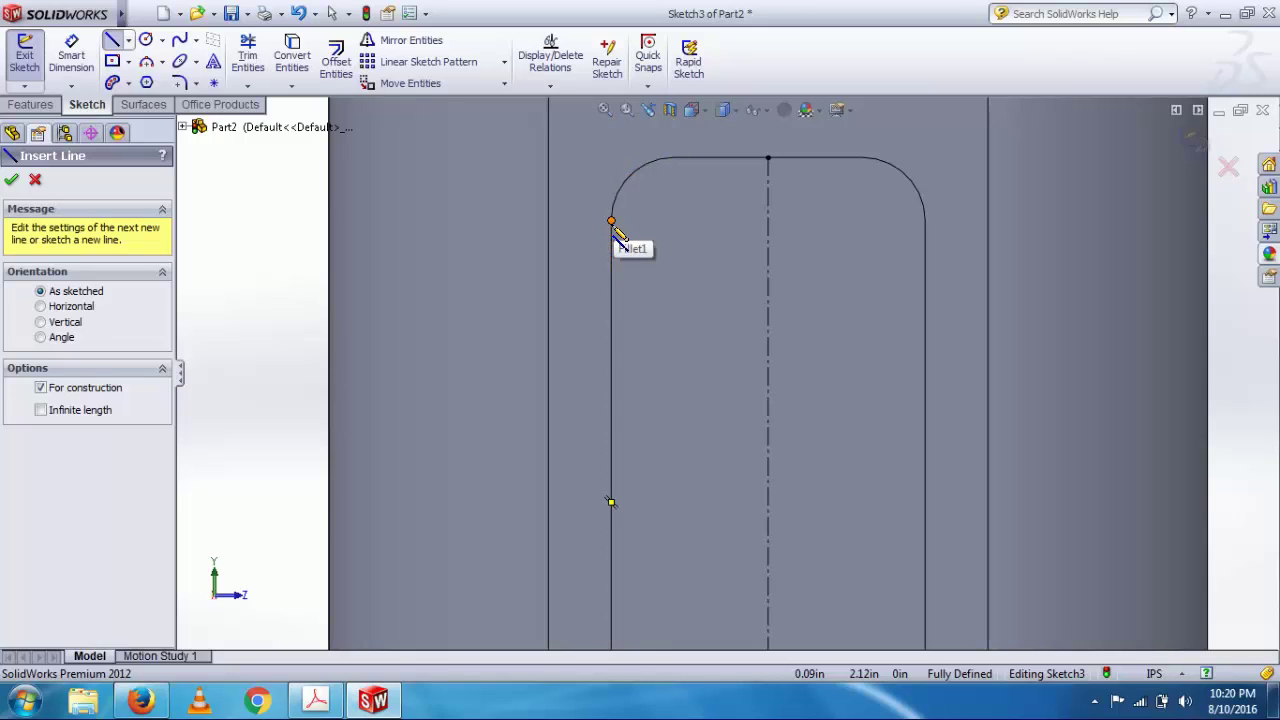
{"action": "left_click", "coordinate": [611, 221]}
{"action": "scroll", "coordinate": [657, 443], "scroll_direction": "up", "scroll_amount": 3}
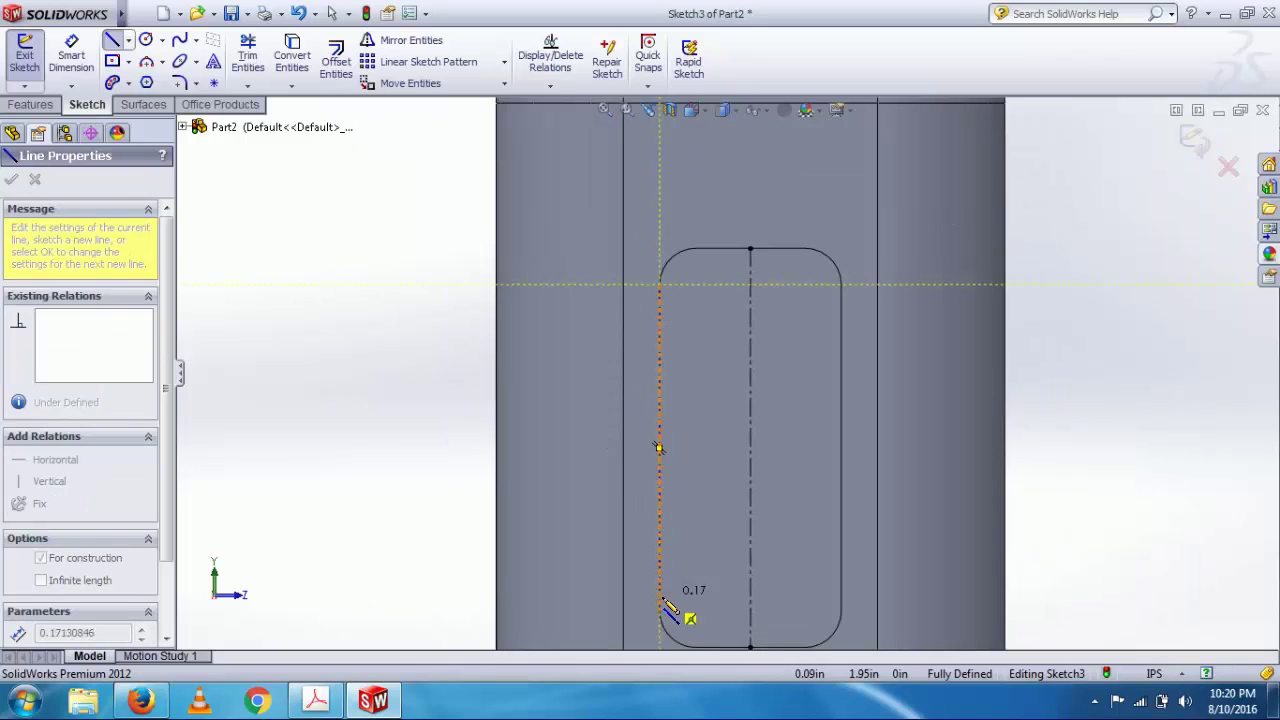
{"action": "left_click", "coordinate": [659, 611]}
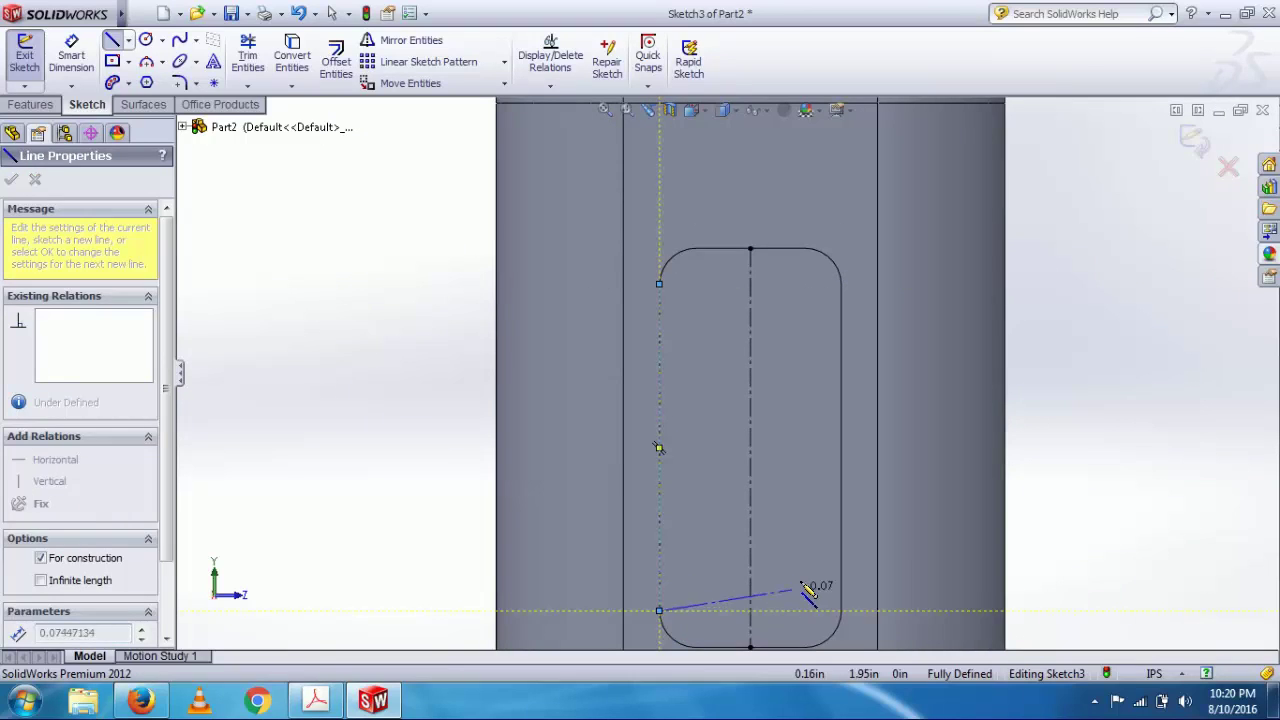
{"action": "left_click", "coordinate": [751, 612]}
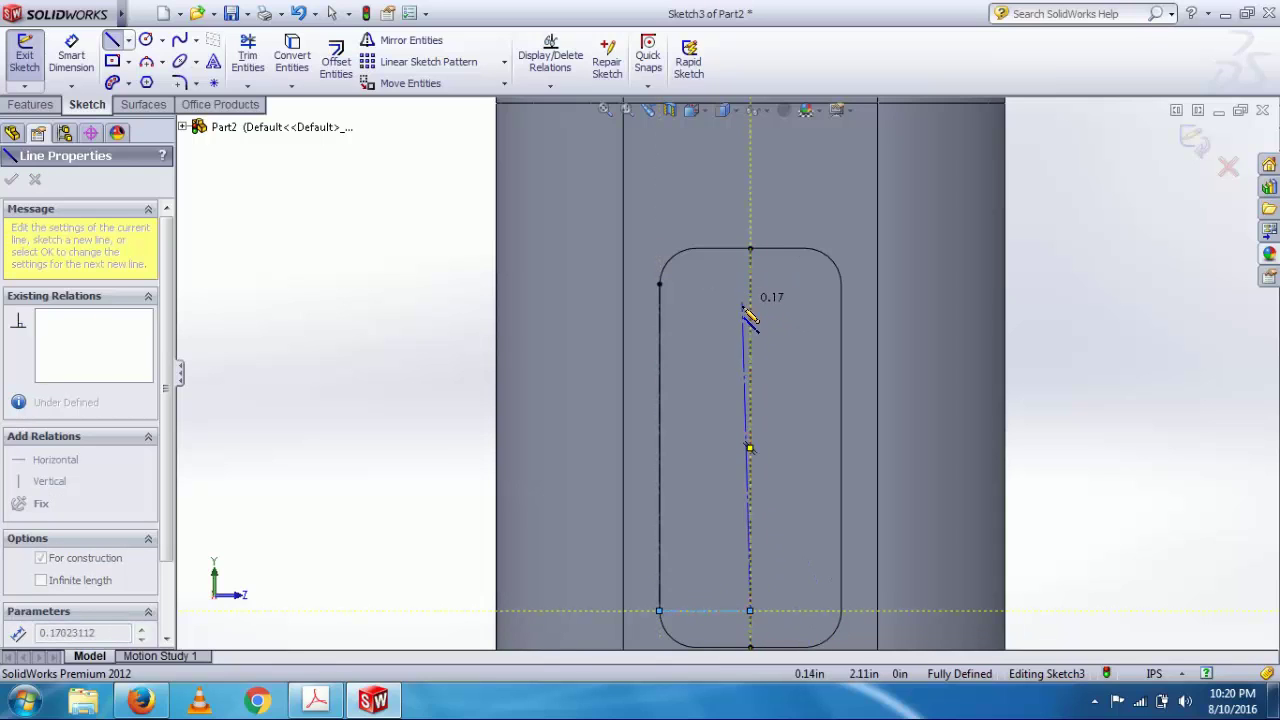
{"action": "left_click", "coordinate": [750, 248]}
{"action": "key", "text": "Escape"}
{"action": "scroll", "coordinate": [816, 546], "scroll_direction": "up", "scroll_amount": 4}
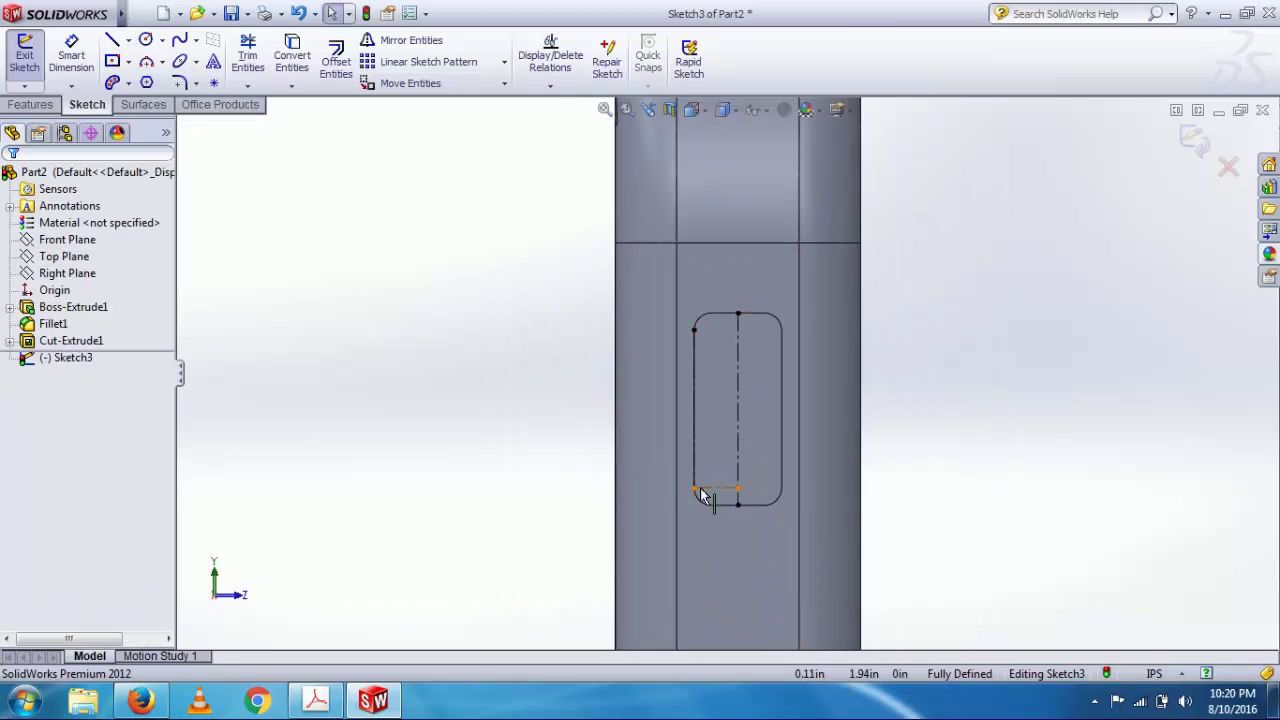
Sketch a closed 0.05 by 0.22 in rectangle of solid lines over the left half of the pocket.
{"action": "left_click", "coordinate": [127, 42]}
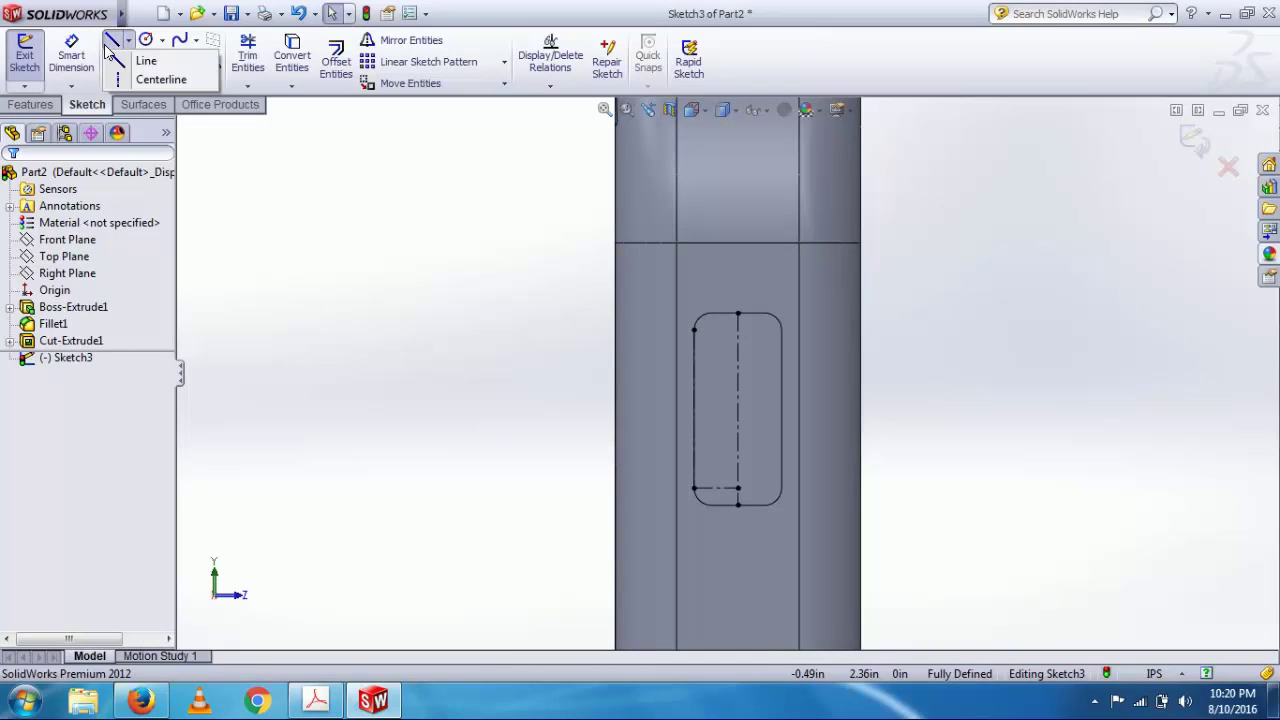
{"action": "left_click", "coordinate": [146, 57]}
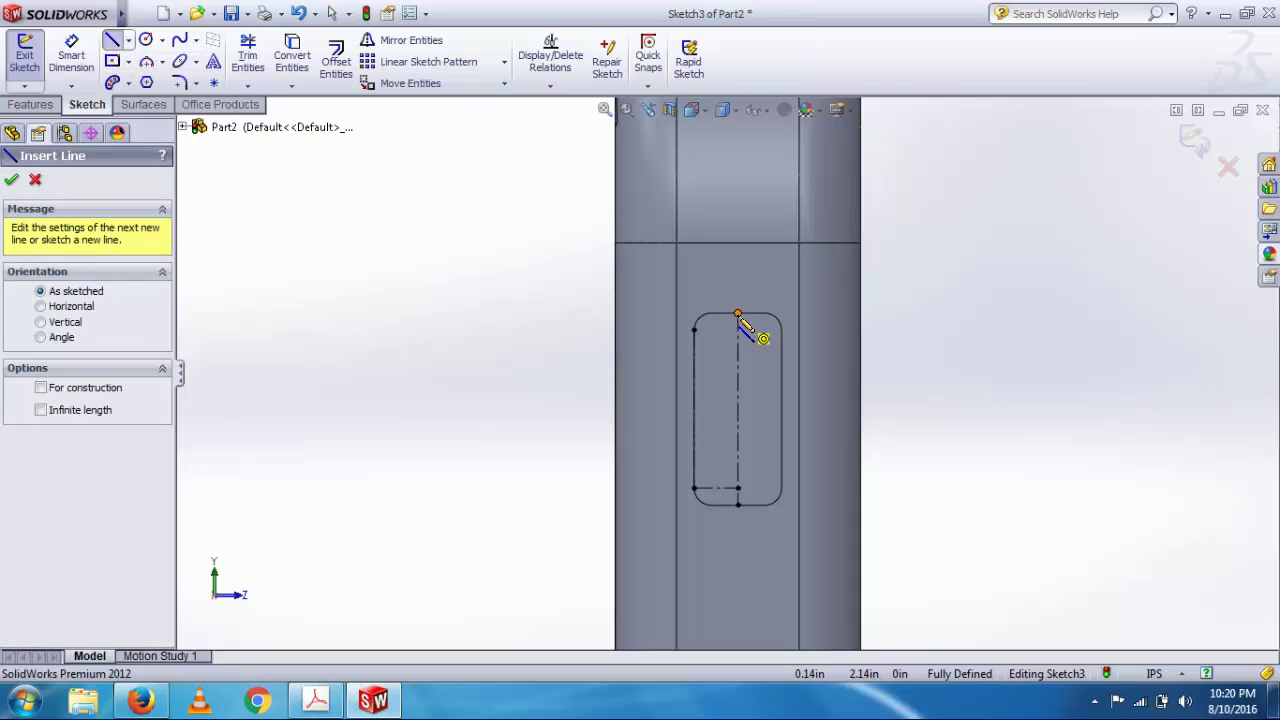
{"action": "left_click", "coordinate": [738, 314]}
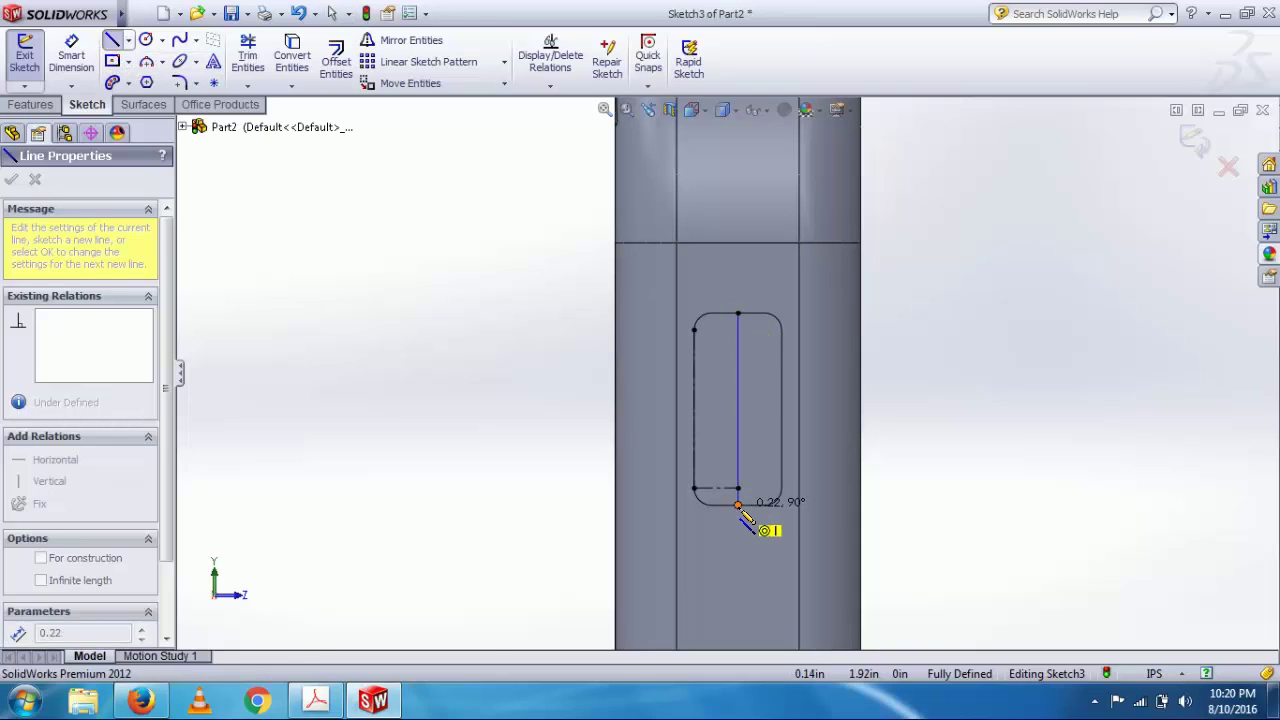
{"action": "scroll", "coordinate": [740, 508], "scroll_direction": "down", "scroll_amount": 5}
{"action": "left_click", "coordinate": [707, 405]}
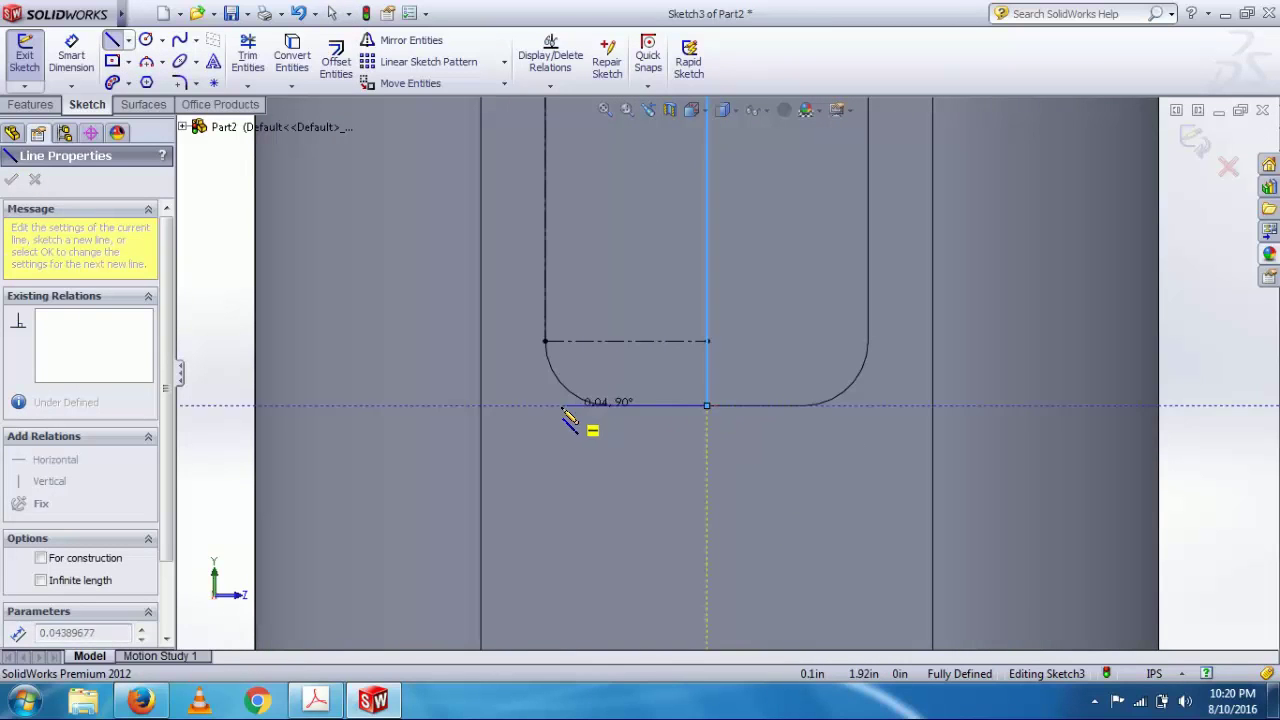
{"action": "scroll", "coordinate": [563, 295], "scroll_direction": "up", "scroll_amount": 5}
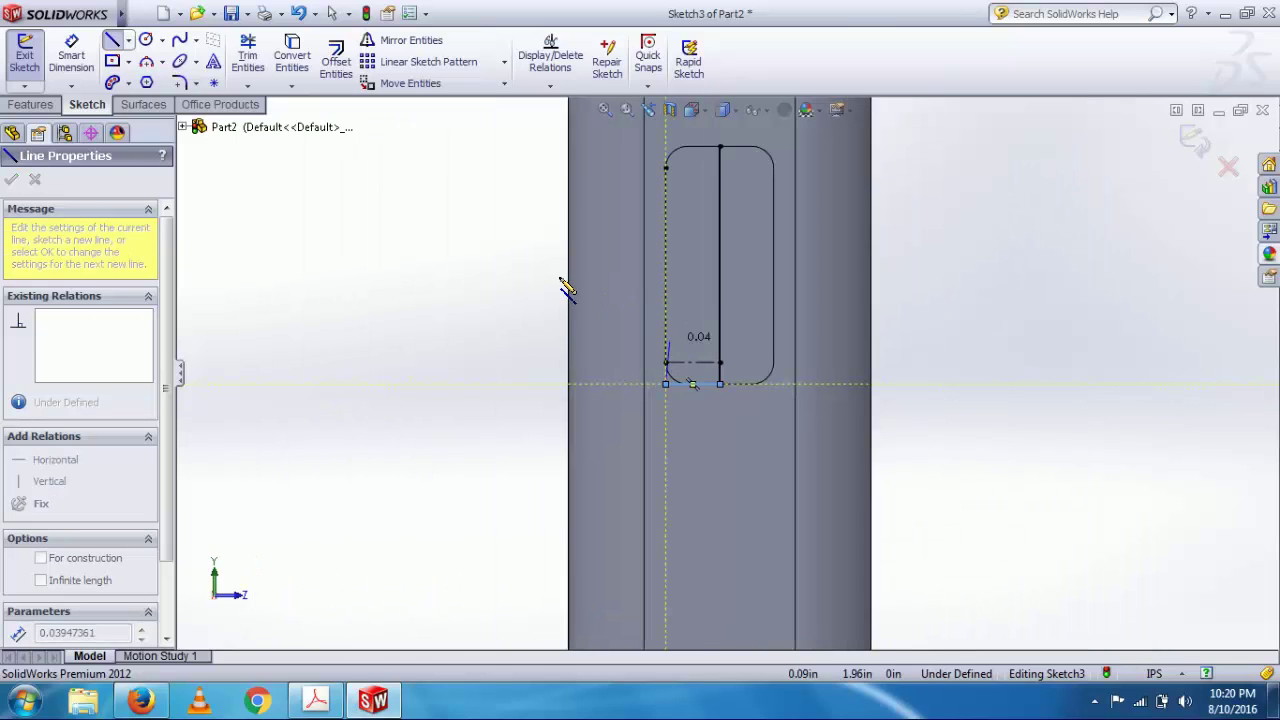
{"action": "left_click", "coordinate": [665, 148]}
{"action": "left_click", "coordinate": [720, 147]}
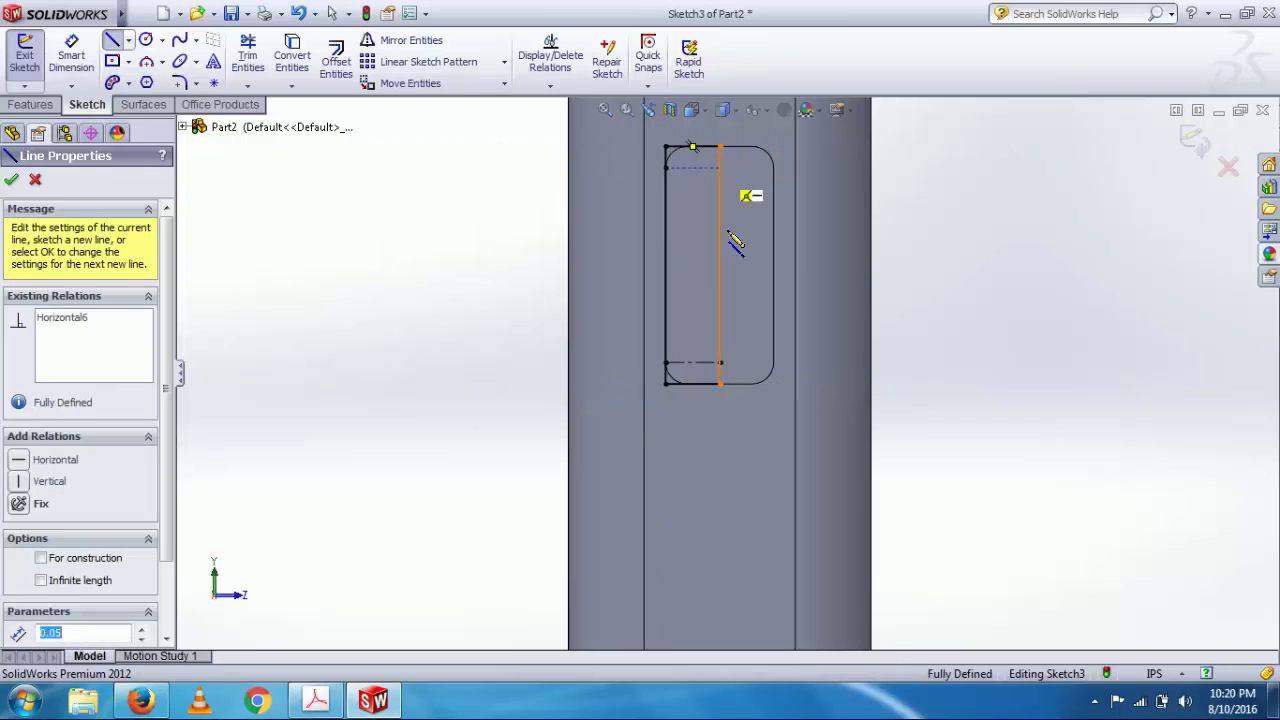
{"action": "scroll", "coordinate": [677, 220], "scroll_direction": "down", "scroll_amount": 4}
{"action": "scroll", "coordinate": [731, 291], "scroll_direction": "up", "scroll_amount": 4}
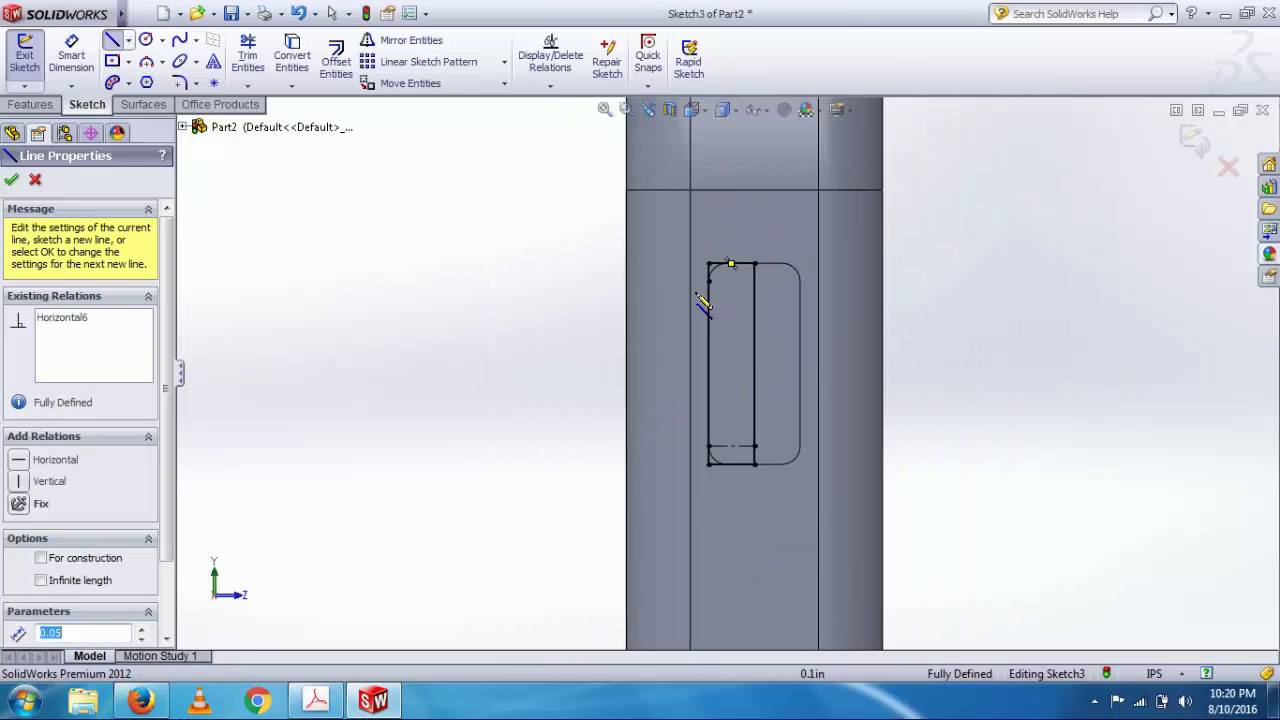
{"action": "key", "text": "Escape"}
{"action": "key", "text": "Escape"}
{"action": "scroll", "coordinate": [758, 312], "scroll_direction": "down", "scroll_amount": 5}
{"action": "scroll", "coordinate": [740, 360], "scroll_direction": "up", "scroll_amount": 3}
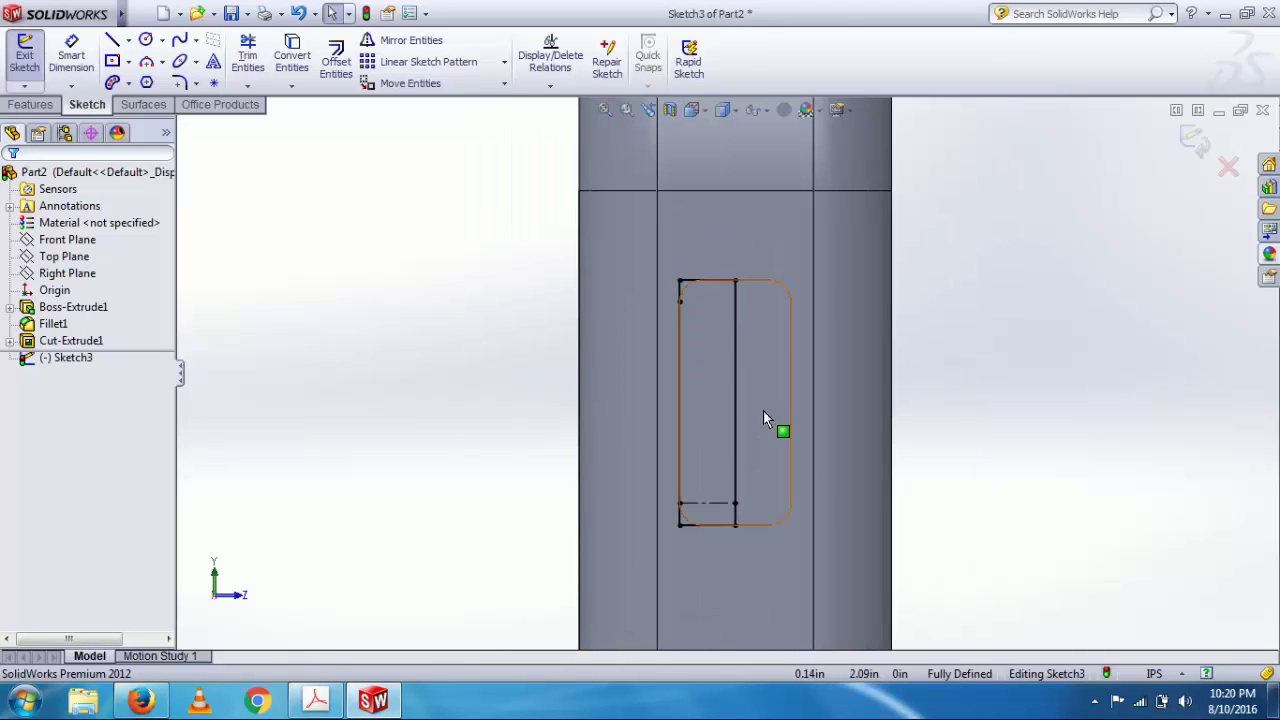
Delete the four solid lines of the half-pocket rectangle, keeping the construction centerlines.
{"action": "scroll", "coordinate": [714, 470], "scroll_direction": "down", "scroll_amount": 3}
{"action": "scroll", "coordinate": [665, 434], "scroll_direction": "down", "scroll_amount": 2}
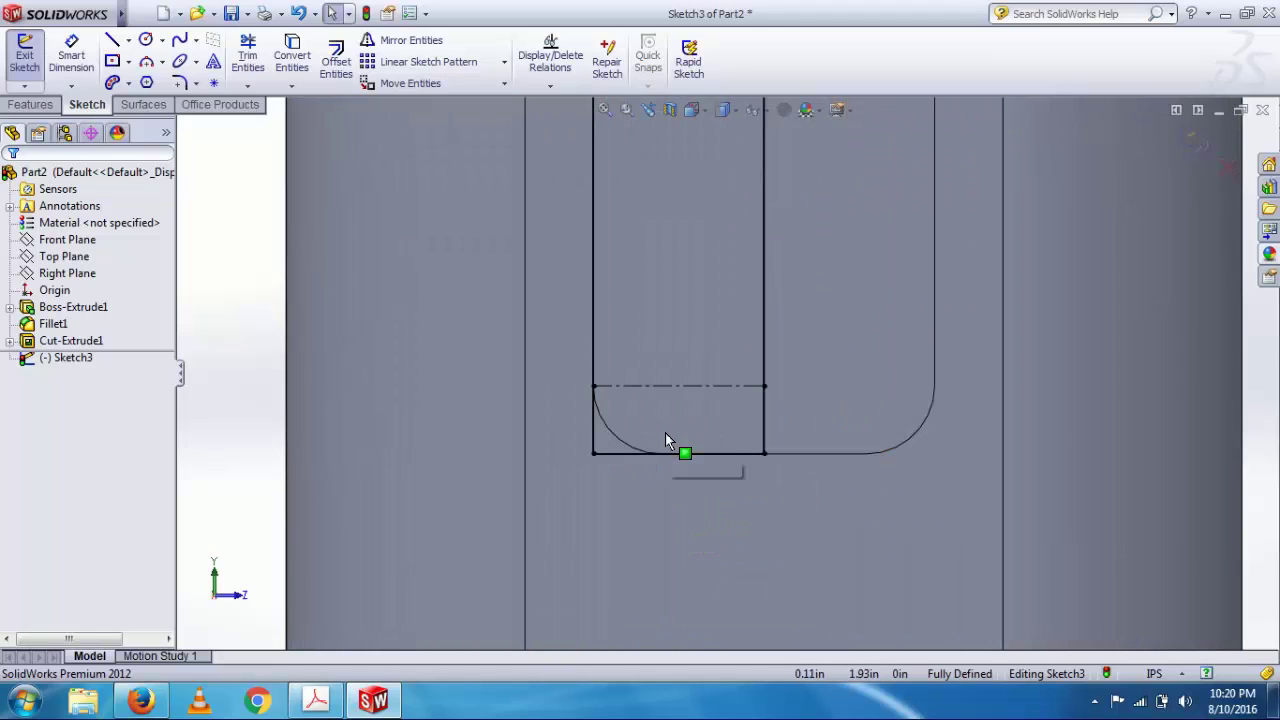
{"action": "mouse_move", "coordinate": [763, 418]}
{"action": "middle_mouse_down"}
{"action": "mouse_move", "coordinate": [804, 392]}
{"action": "mouse_move", "coordinate": [741, 459]}
{"action": "middle_mouse_up"}
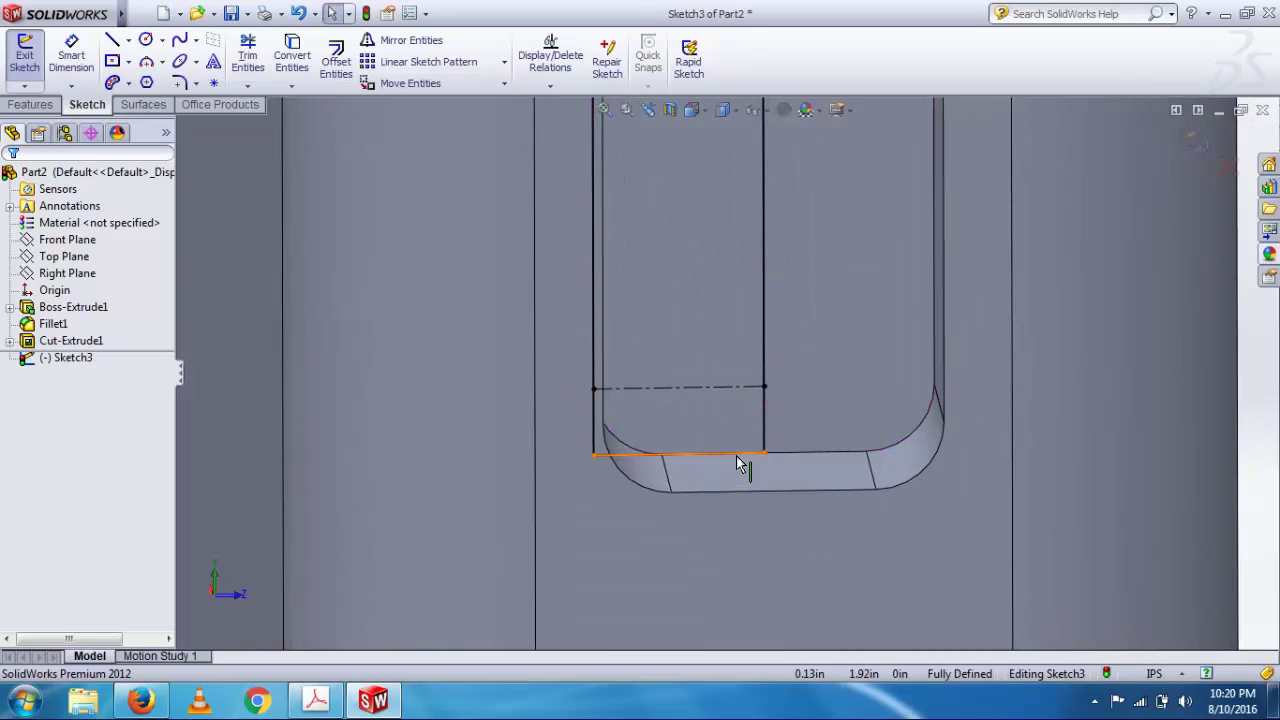
{"action": "left_click", "coordinate": [736, 456]}
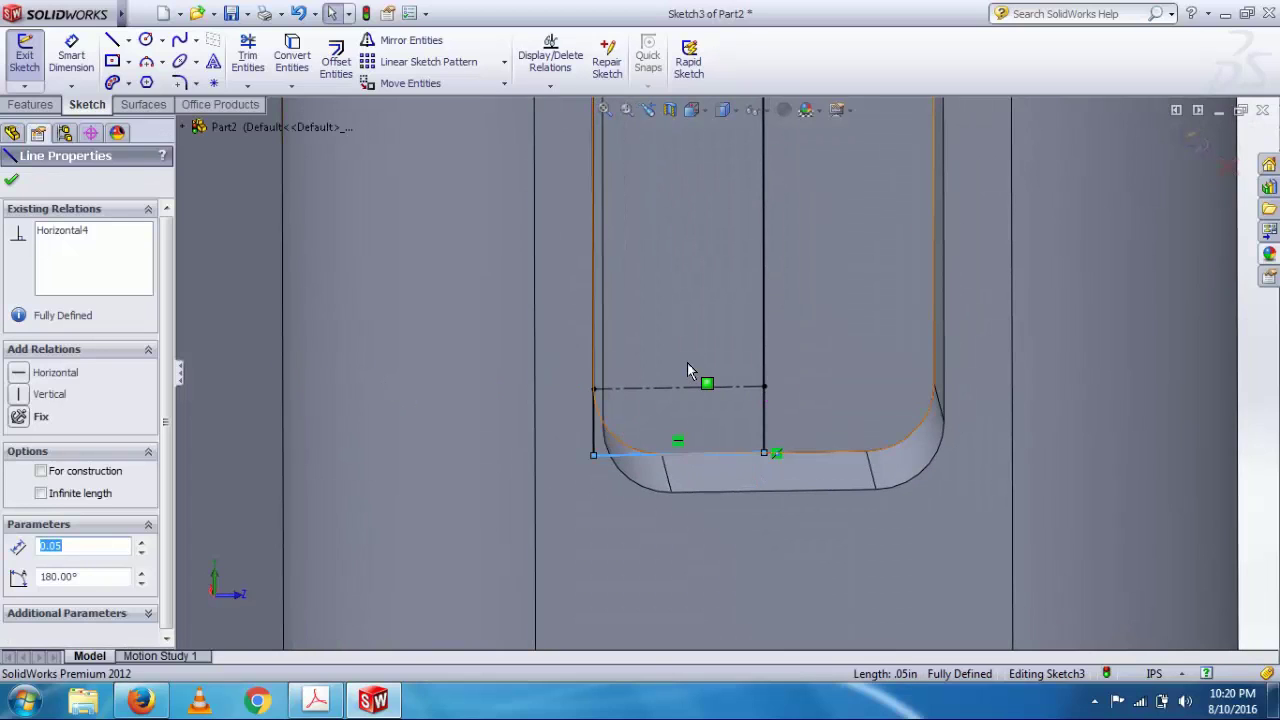
{"action": "key", "text": "Escape"}
{"action": "left_click", "coordinate": [766, 346]}
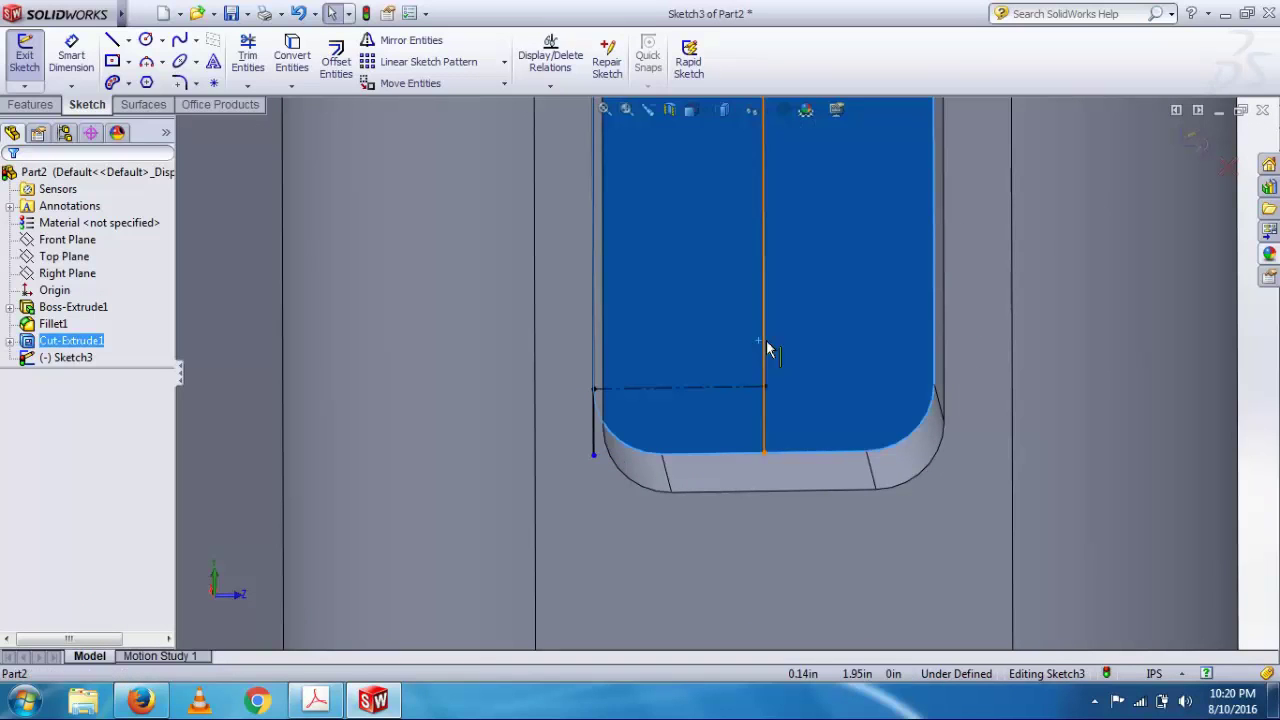
{"action": "key", "text": "Escape"}
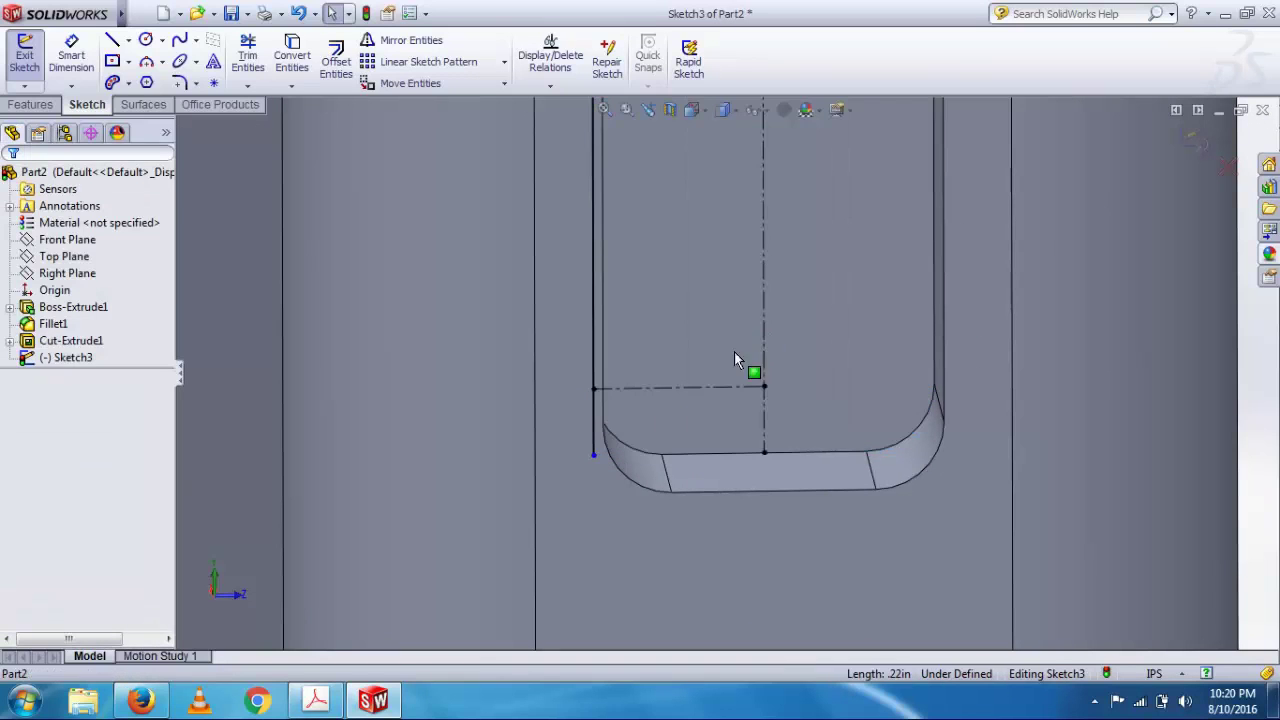
{"action": "left_click", "coordinate": [593, 425]}
{"action": "key", "text": "Escape"}
{"action": "scroll", "coordinate": [600, 360], "scroll_direction": "up", "scroll_amount": 5}
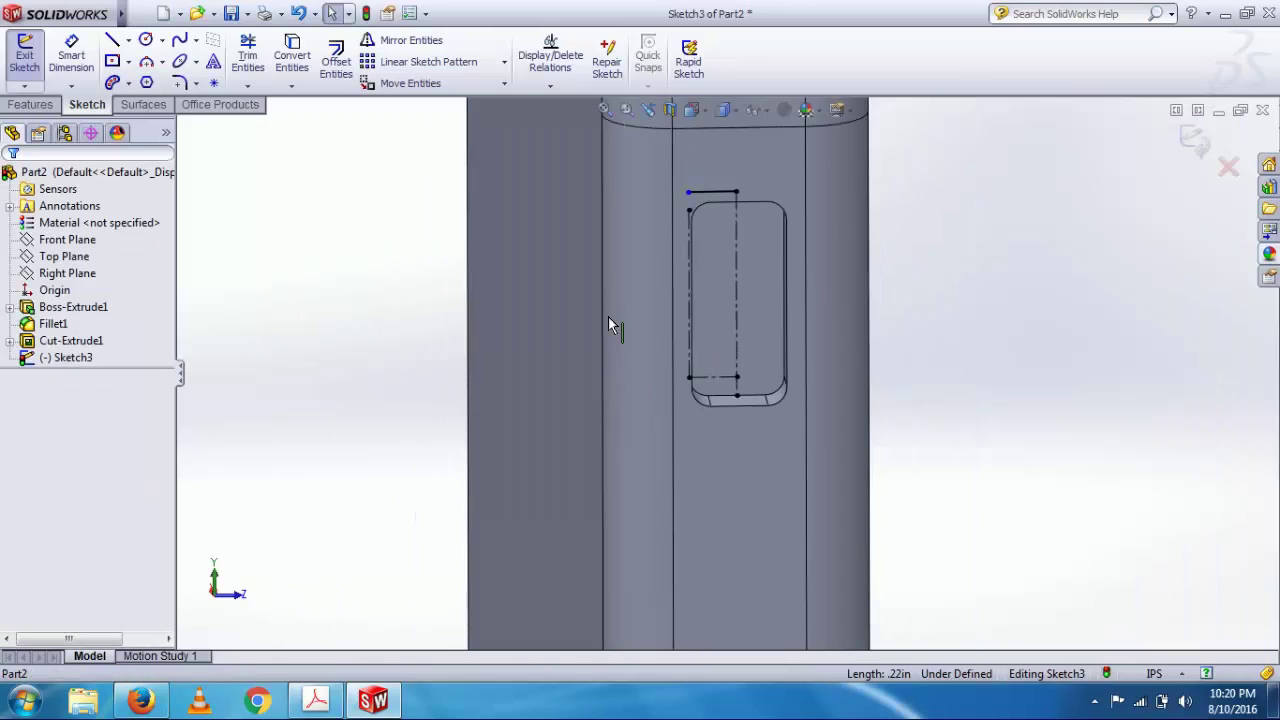
{"action": "left_click_drag", "start_coordinate": [717, 197], "coordinate": [737, 193]}
{"action": "left_click", "coordinate": [714, 193]}
{"action": "key", "text": "Escape"}
{"action": "key", "text": "space"}
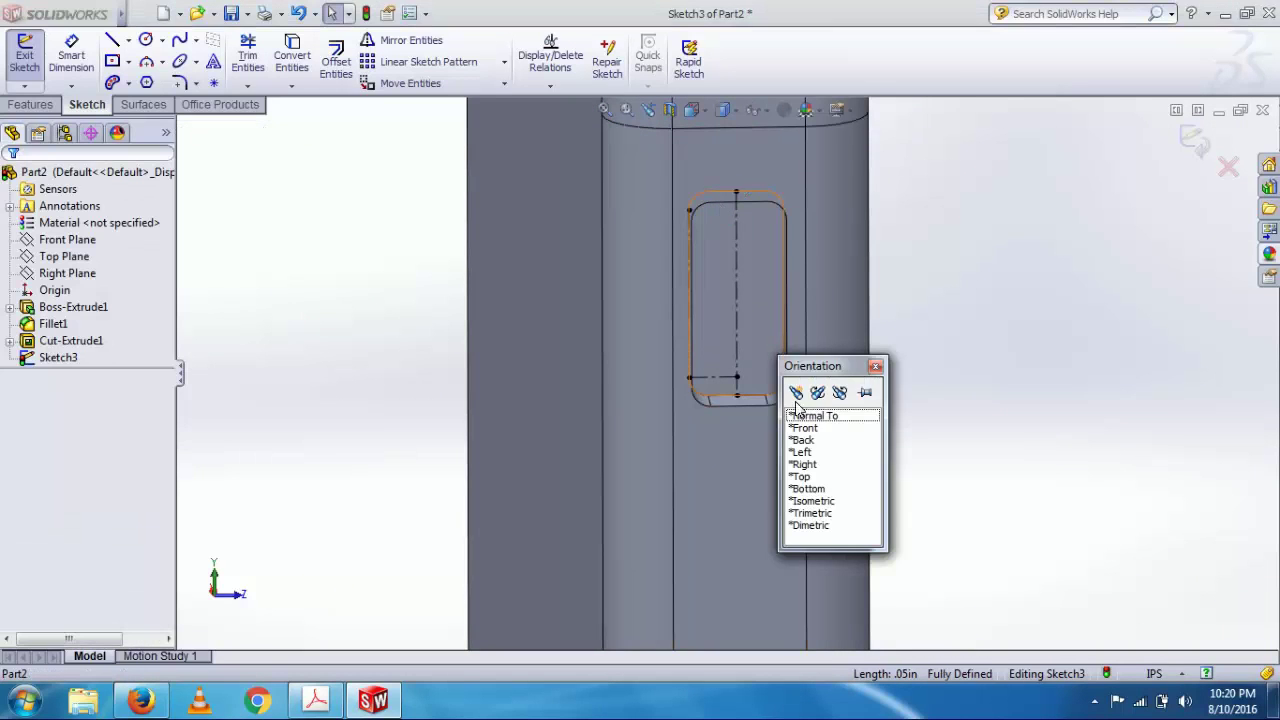
Facing the sketch plane, draw a solid vertical line about 0.2 in long on the pocket's centerline, its ends just inside the upper and lower edges.
{"action": "left_click", "coordinate": [822, 418]}
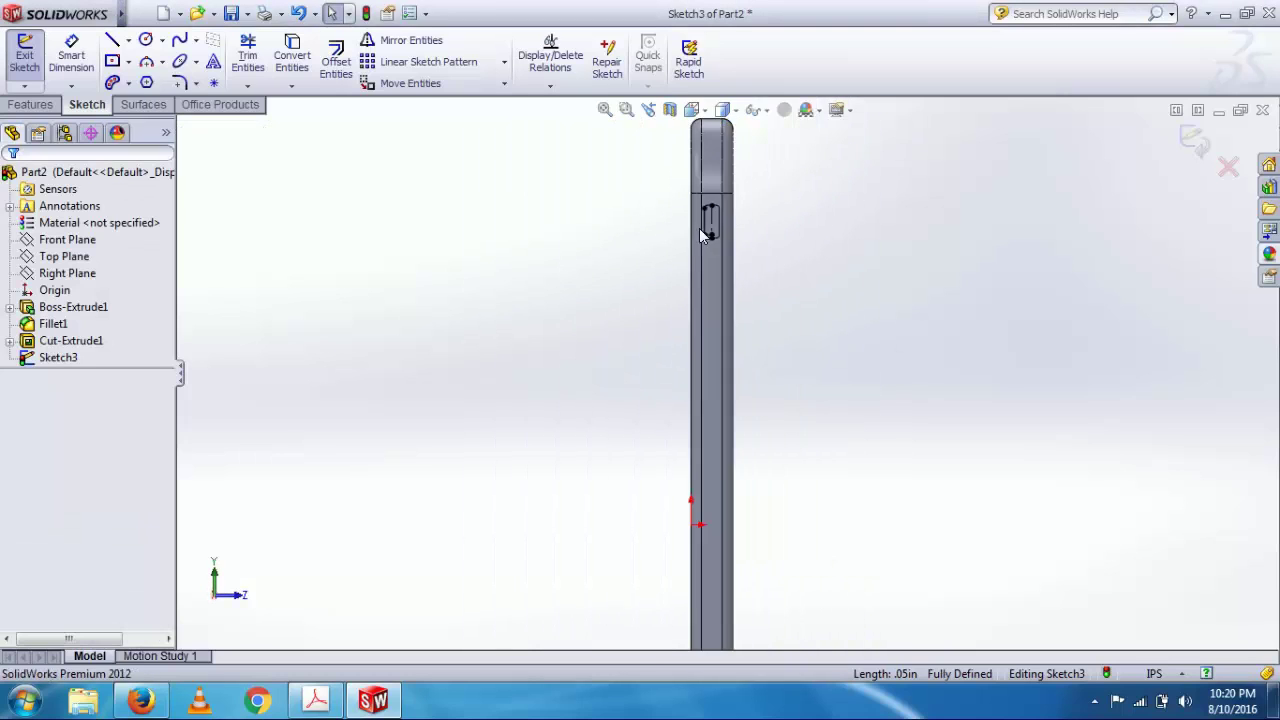
{"action": "scroll", "coordinate": [662, 301], "scroll_direction": "down", "scroll_amount": 4}
{"action": "scroll", "coordinate": [662, 301], "scroll_direction": "up", "scroll_amount": 5}
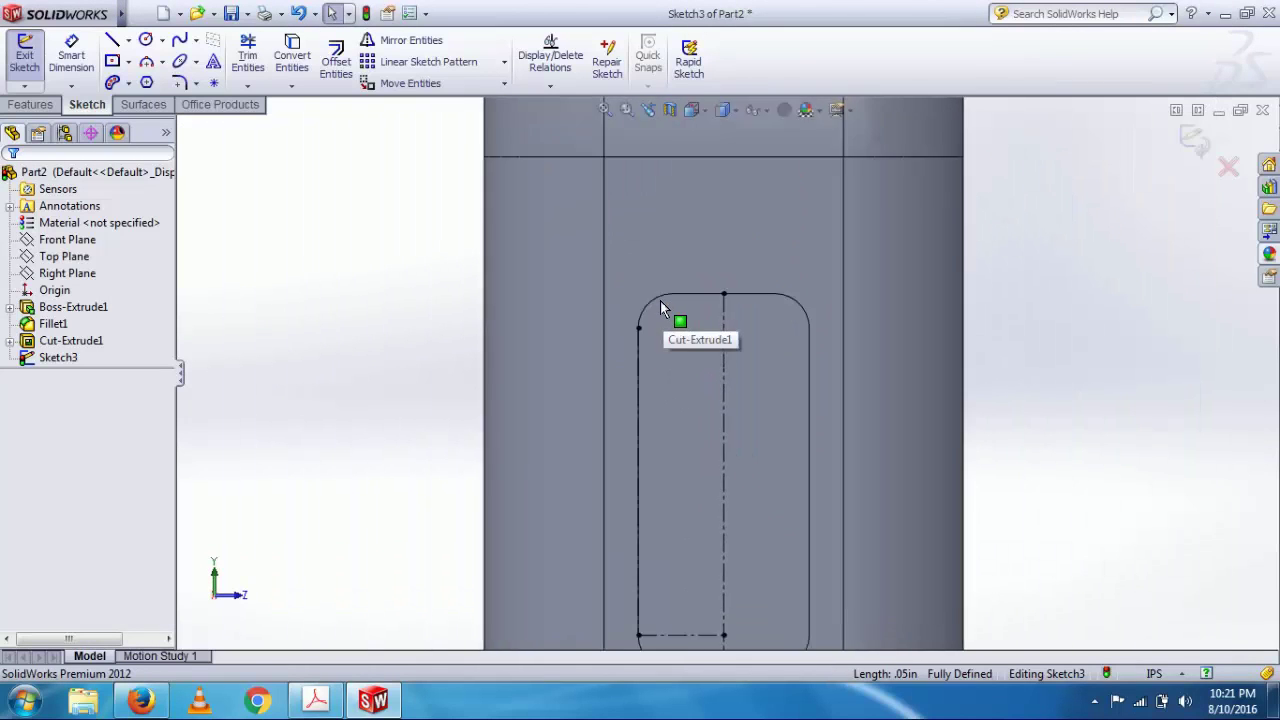
{"action": "scroll", "coordinate": [734, 509], "scroll_direction": "down", "scroll_amount": 2}
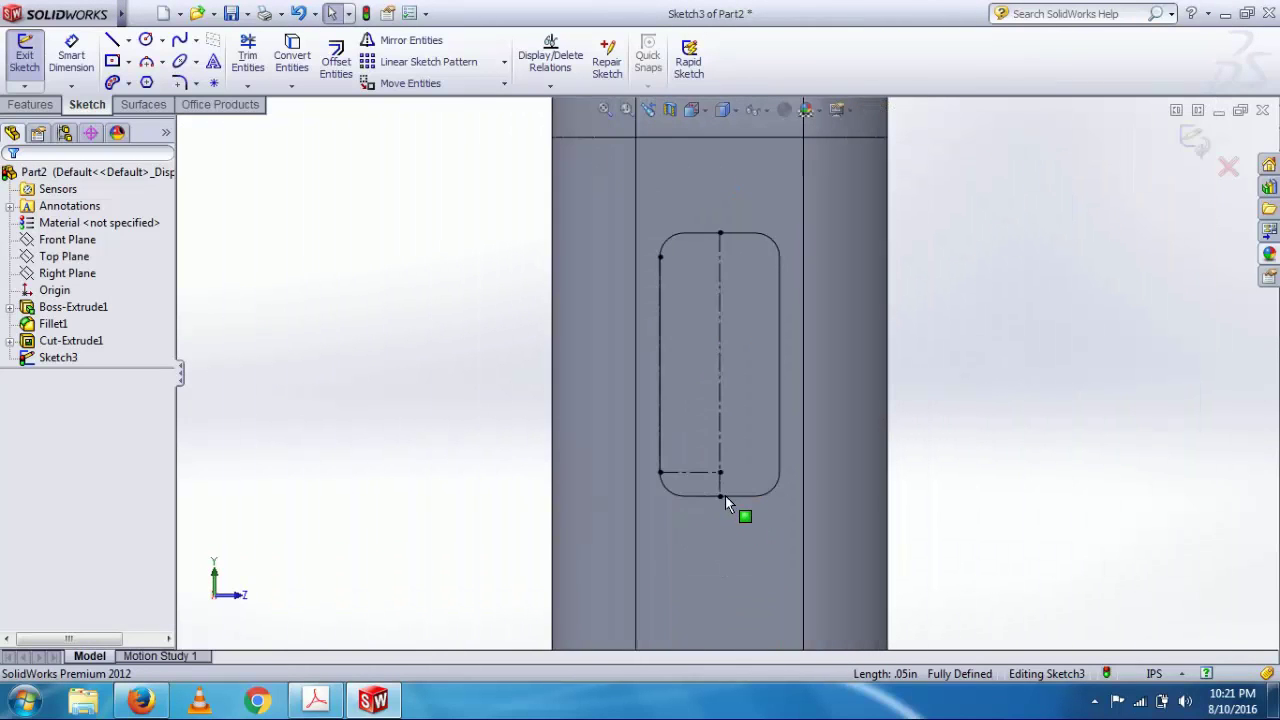
{"action": "left_click", "coordinate": [112, 41]}
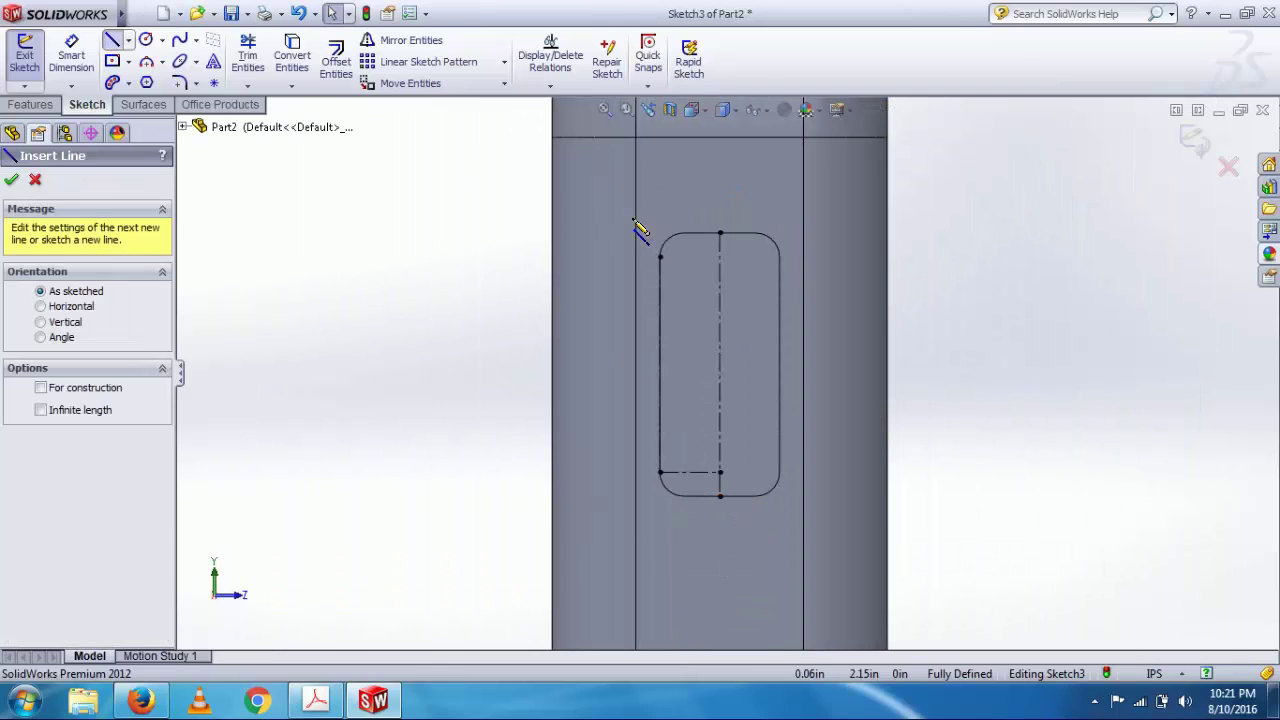
{"action": "left_click", "coordinate": [720, 237]}
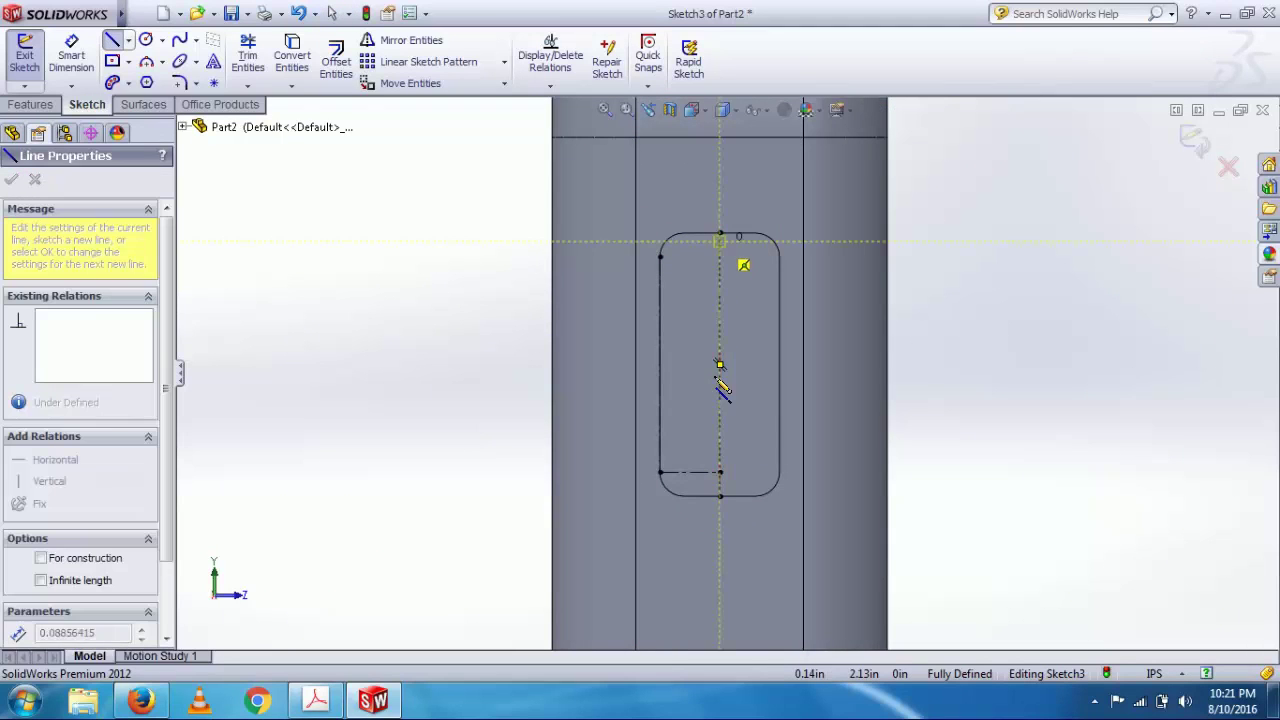
{"action": "left_click", "coordinate": [720, 490]}
{"action": "key", "text": "Escape"}
{"action": "scroll", "coordinate": [759, 418], "scroll_direction": "down", "scroll_amount": 3}
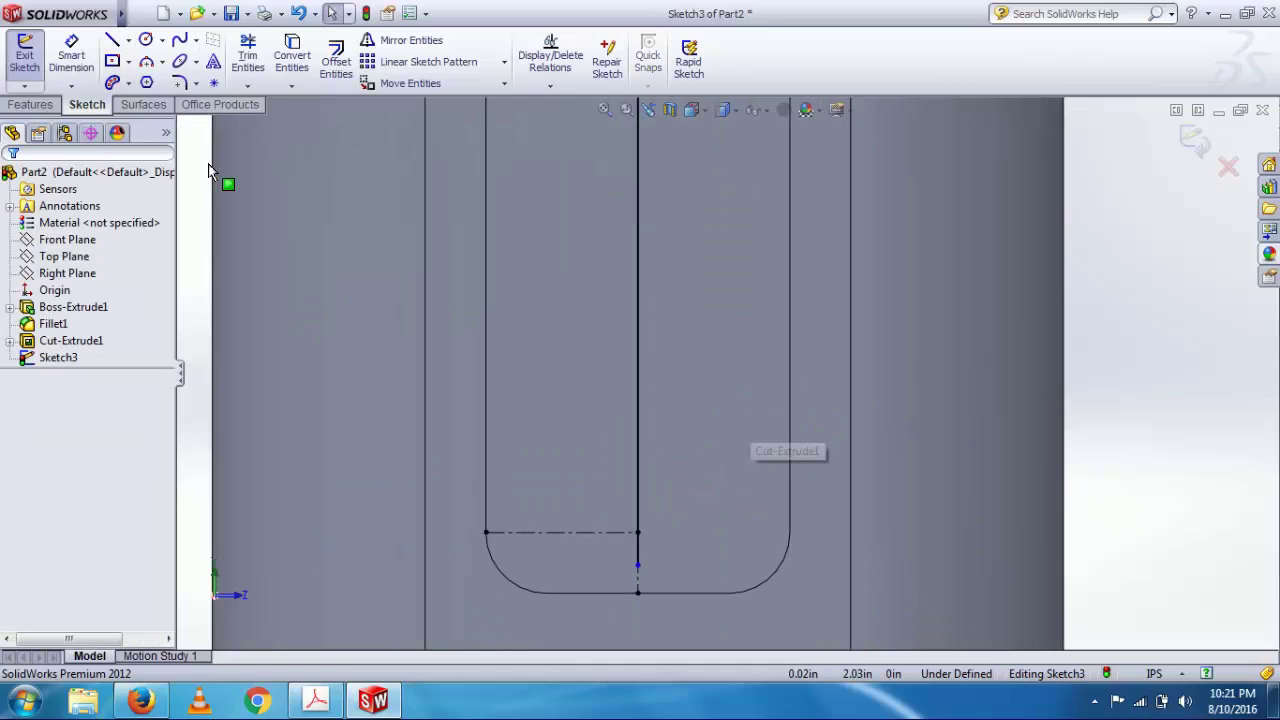
Dimension the vertical line's lower endpoint 0.001 in from the pocket's lower edge.
{"action": "left_click", "coordinate": [71, 58]}
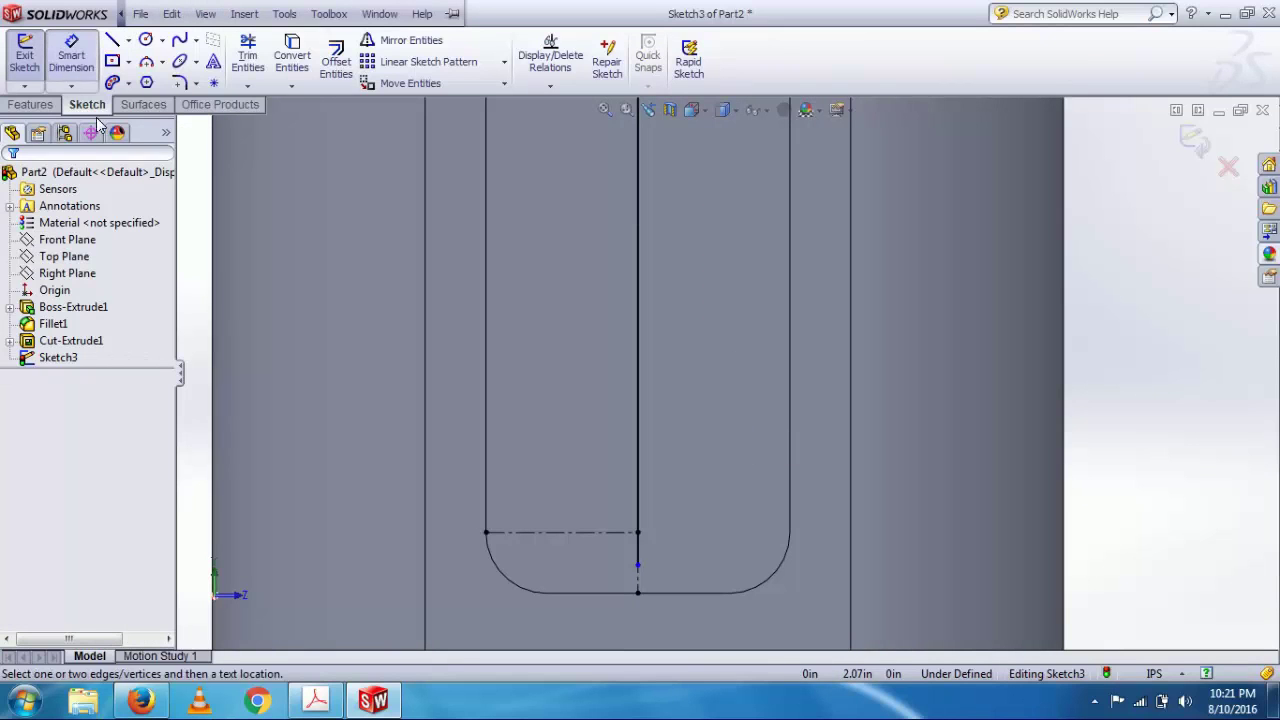
{"action": "left_click", "coordinate": [639, 565]}
{"action": "left_click", "coordinate": [652, 592]}
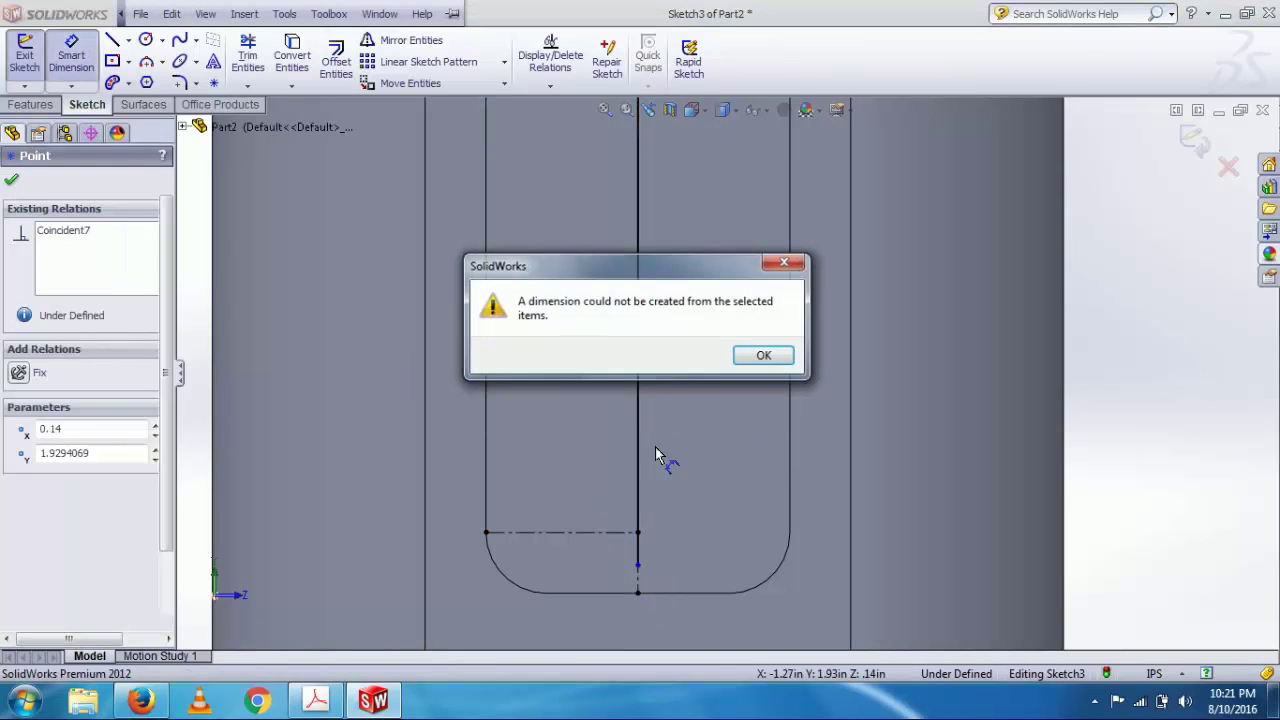
{"action": "key", "text": "Return"}
{"action": "left_click", "coordinate": [639, 565]}
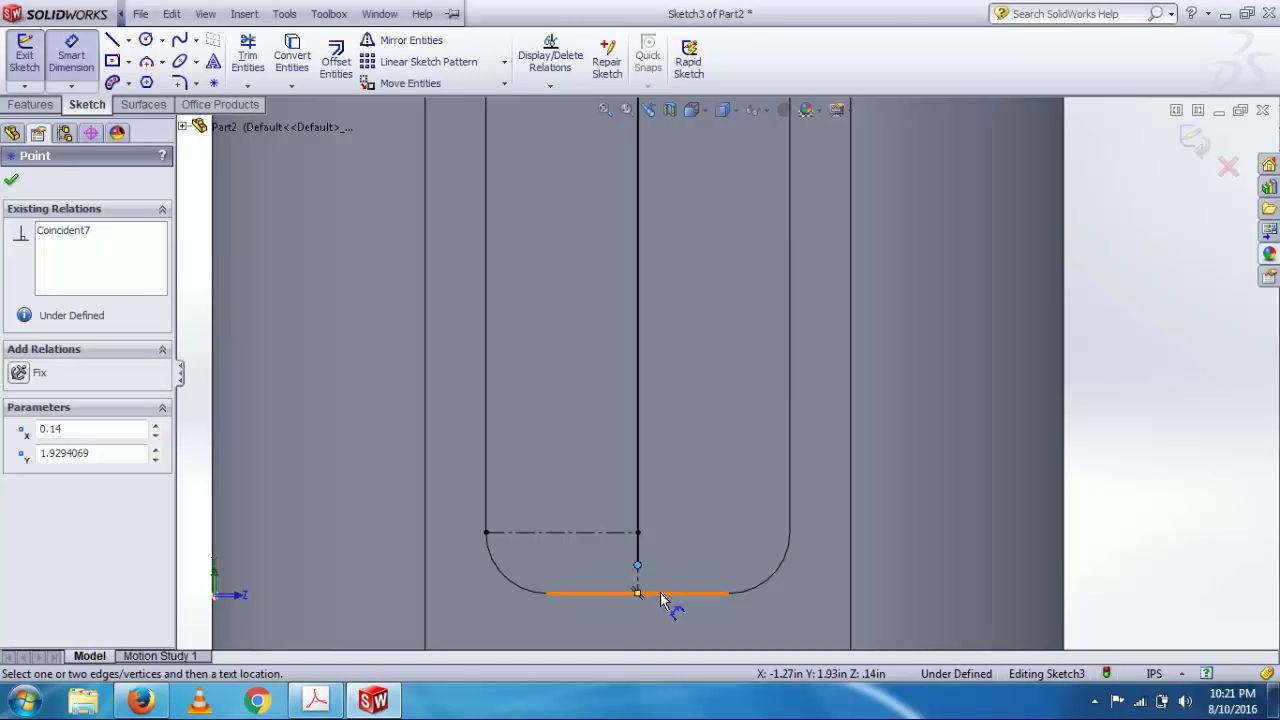
{"action": "left_click", "coordinate": [660, 592]}
{"action": "left_click", "coordinate": [358, 573]}
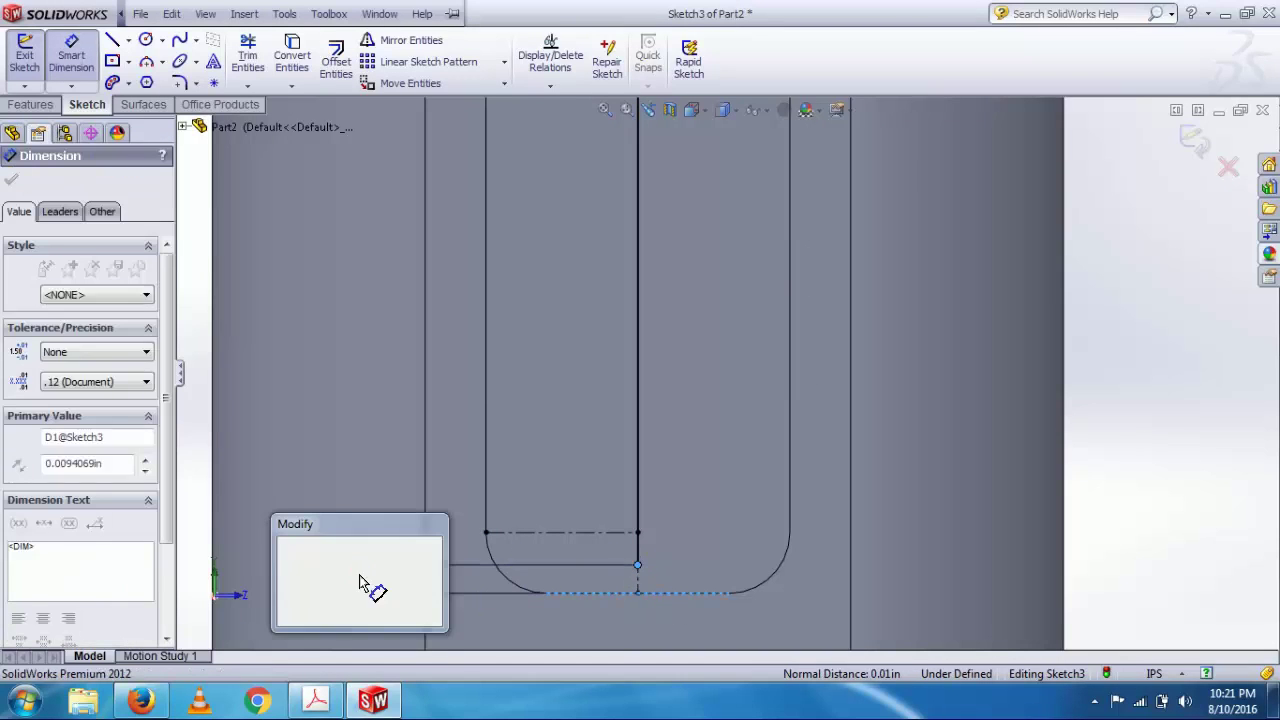
{"action": "type", "text": "0.005"}
{"action": "key", "text": "Return"}
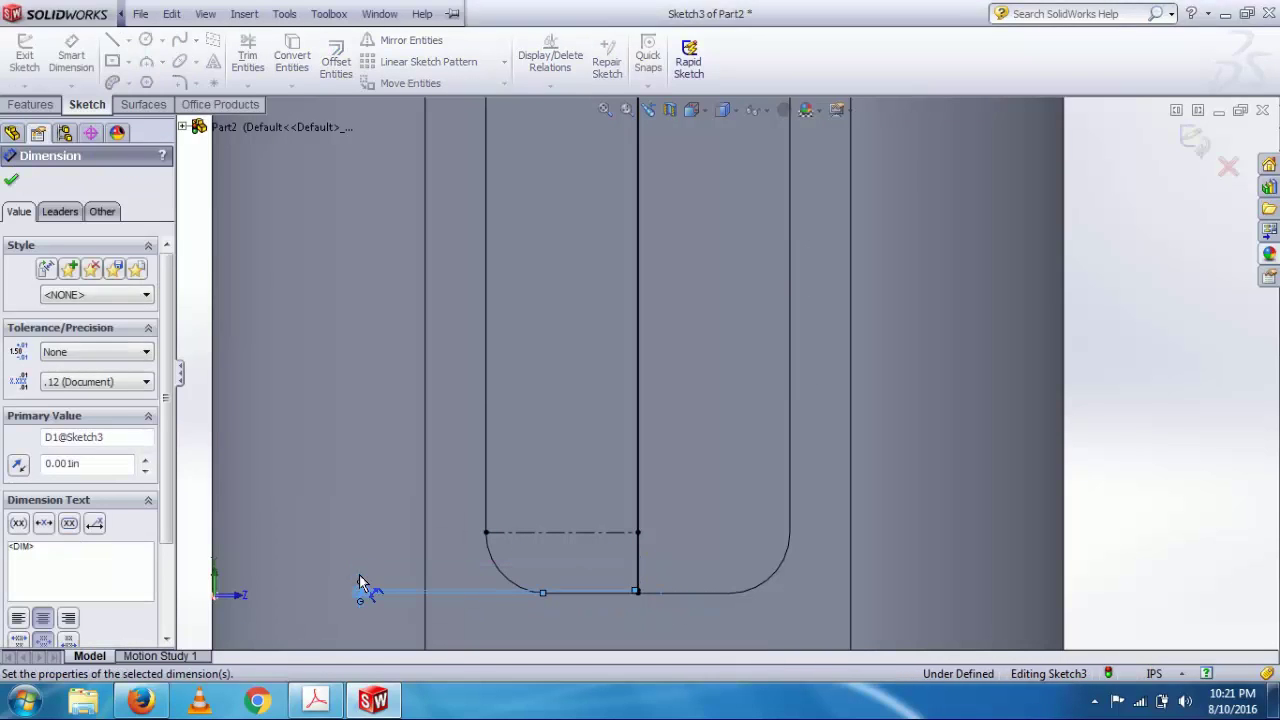
Dimension the vertical line's upper endpoint 0.001 in from the pocket's upper edge.
{"action": "scroll", "coordinate": [744, 360], "scroll_direction": "up", "scroll_amount": 6}
{"action": "scroll", "coordinate": [716, 270], "scroll_direction": "down", "scroll_amount": 7}
{"action": "scroll", "coordinate": [710, 230], "scroll_direction": "up", "scroll_amount": 4}
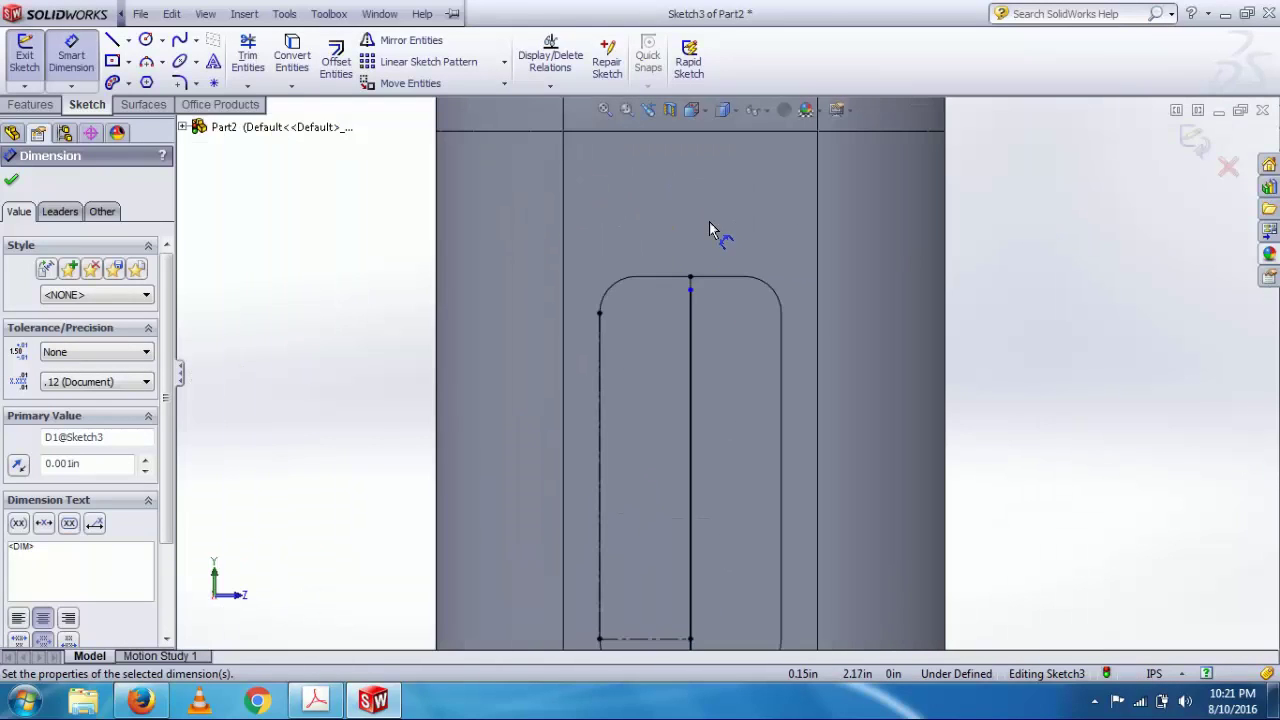
{"action": "left_click", "coordinate": [690, 290]}
{"action": "left_click", "coordinate": [708, 277]}
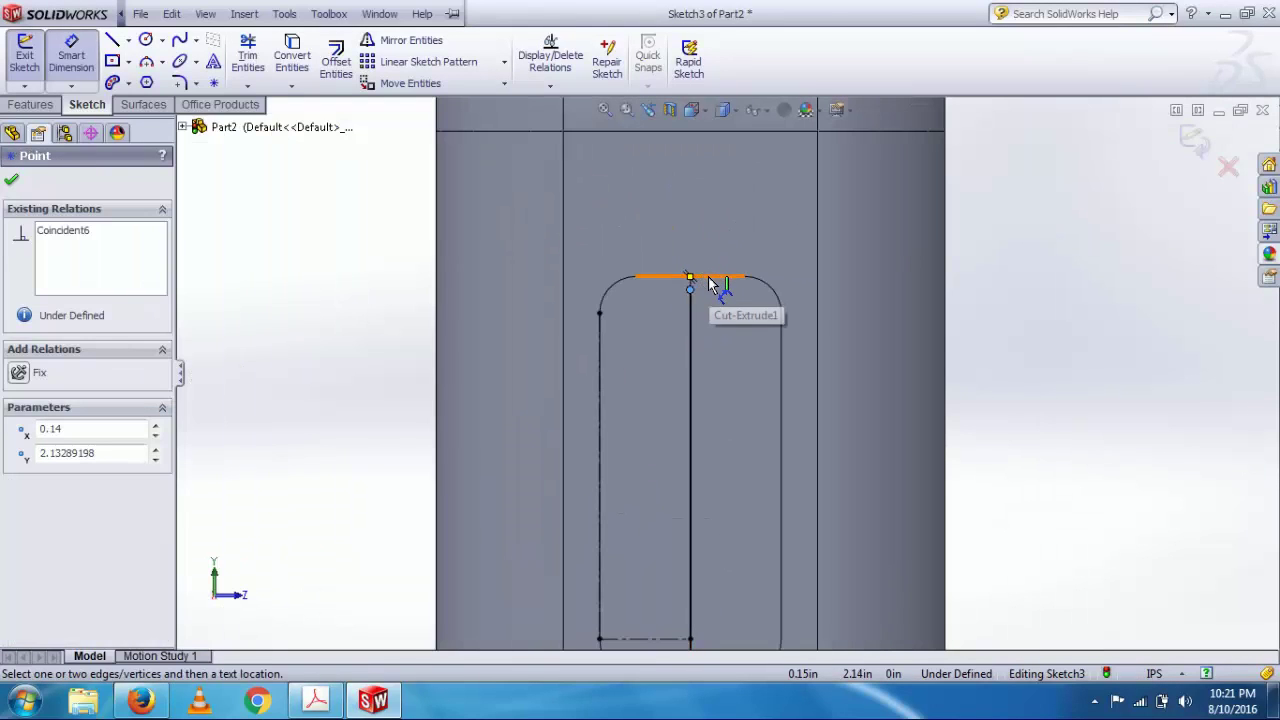
{"action": "left_click", "coordinate": [424, 278]}
{"action": "type", "text": "0.001"}
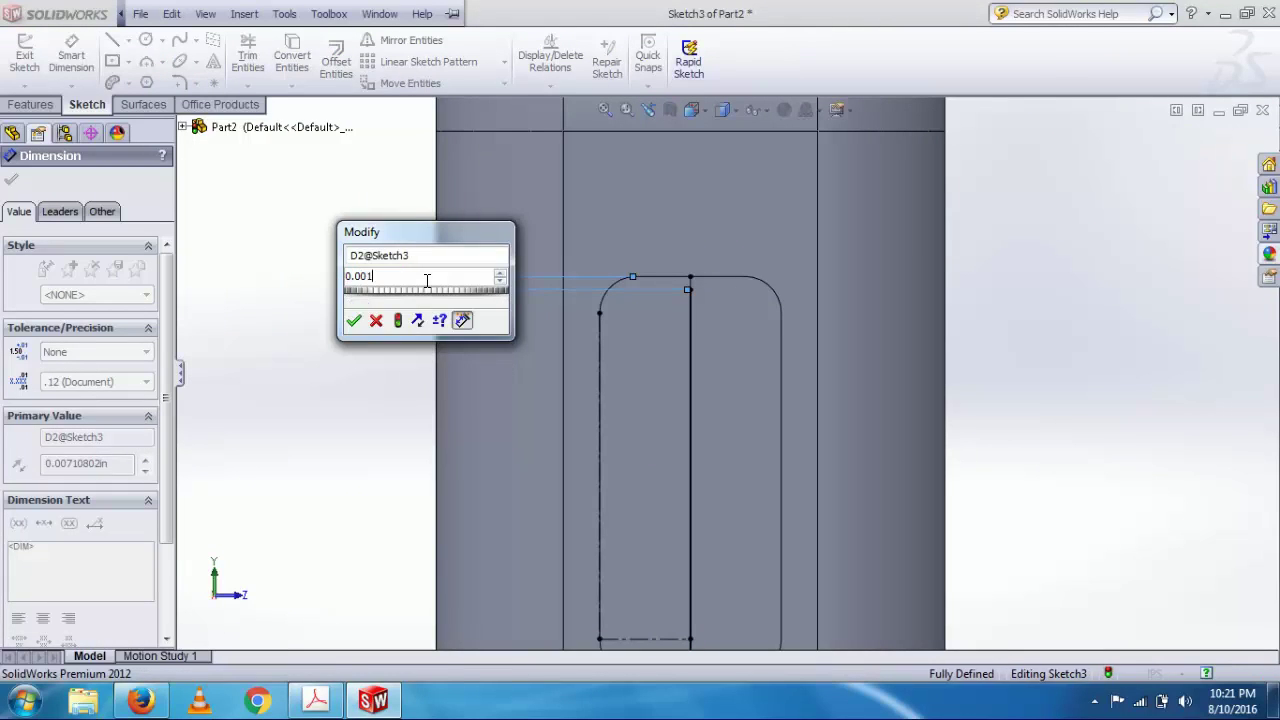
{"action": "key", "text": "Return"}
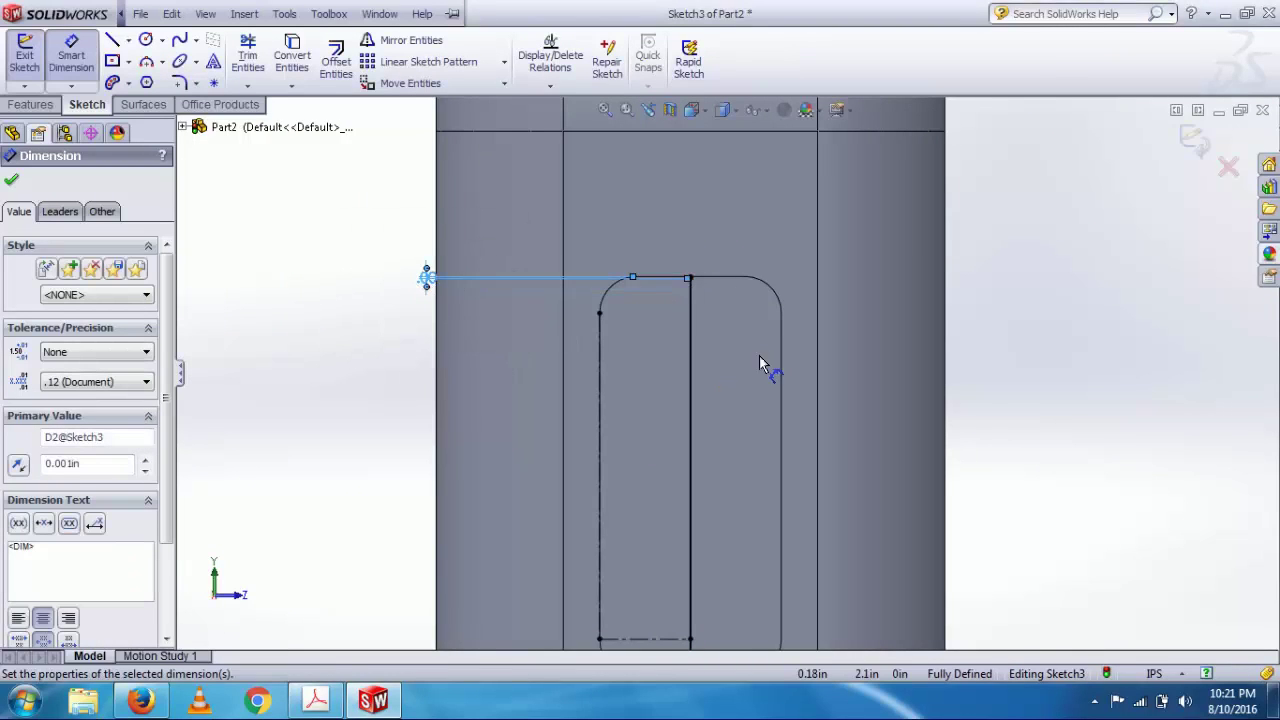
Delete the full-height vertical centerline in the middle of the pocket, keeping the solid line drawn over it.
{"action": "scroll", "coordinate": [688, 277], "scroll_direction": "down", "scroll_amount": 10}
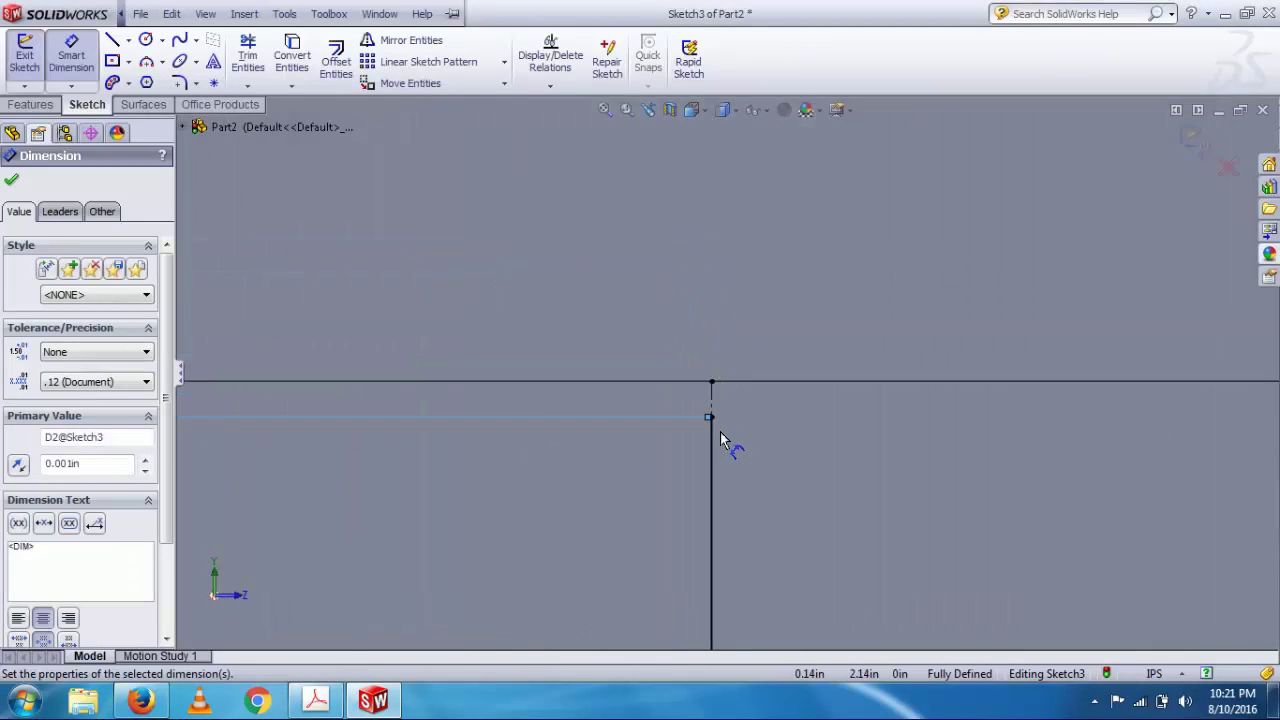
{"action": "key", "text": "Escape"}
{"action": "left_click", "coordinate": [712, 398]}
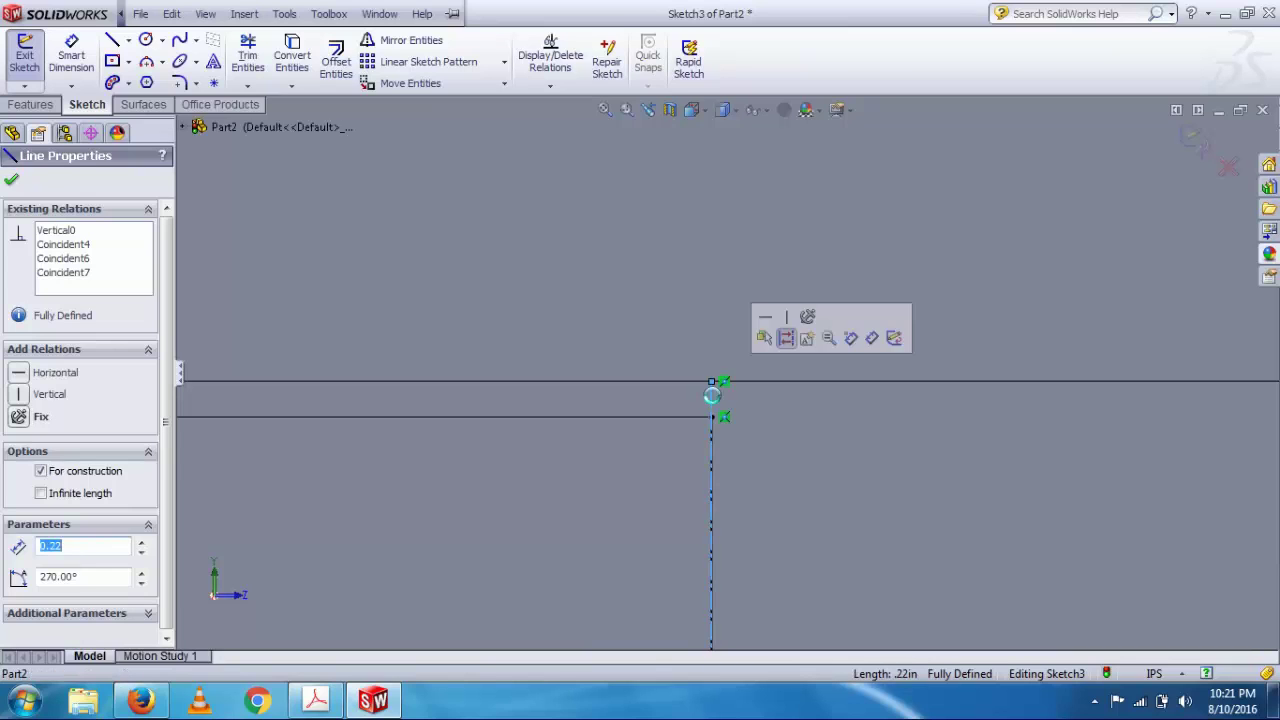
{"action": "key", "text": "Escape"}
{"action": "scroll", "coordinate": [692, 427], "scroll_direction": "up", "scroll_amount": 5}
{"action": "scroll", "coordinate": [608, 410], "scroll_direction": "up", "scroll_amount": 5}
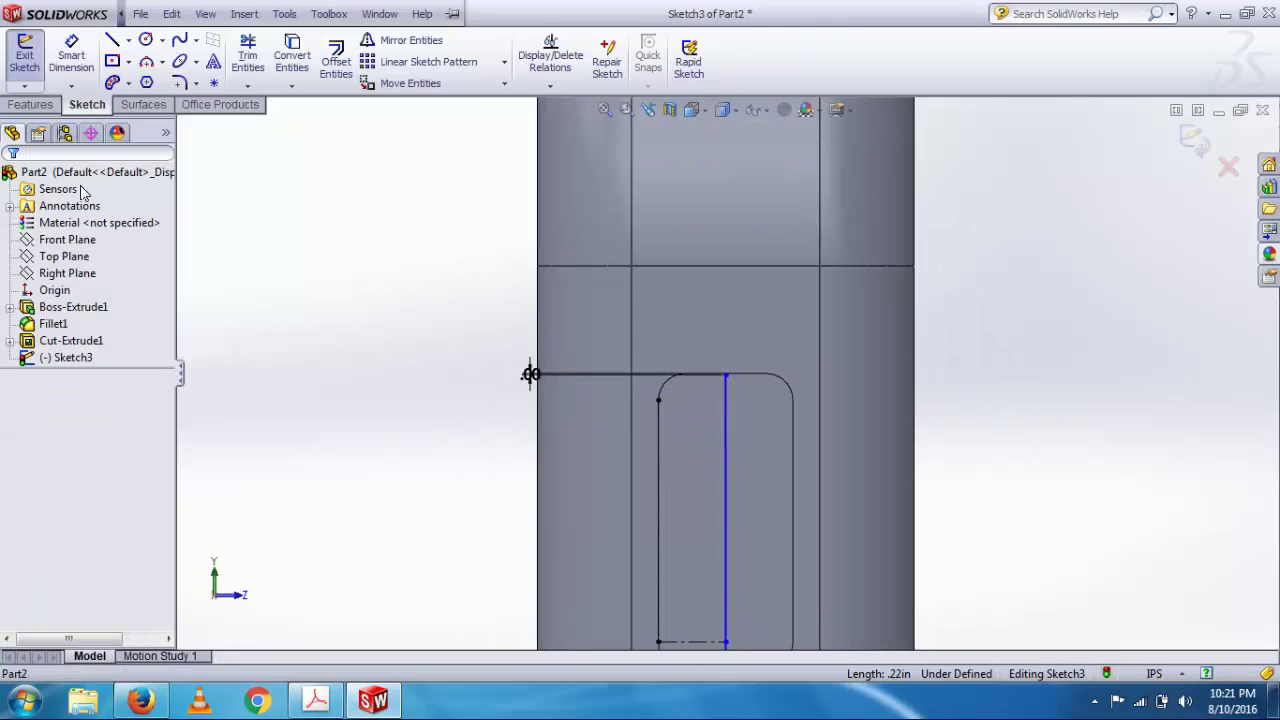
Close a 0.05 by 0.218 in rectangle over the left half of the pocket with three lines joining the middle line's upper and lower ends.
{"action": "left_click", "coordinate": [113, 42]}
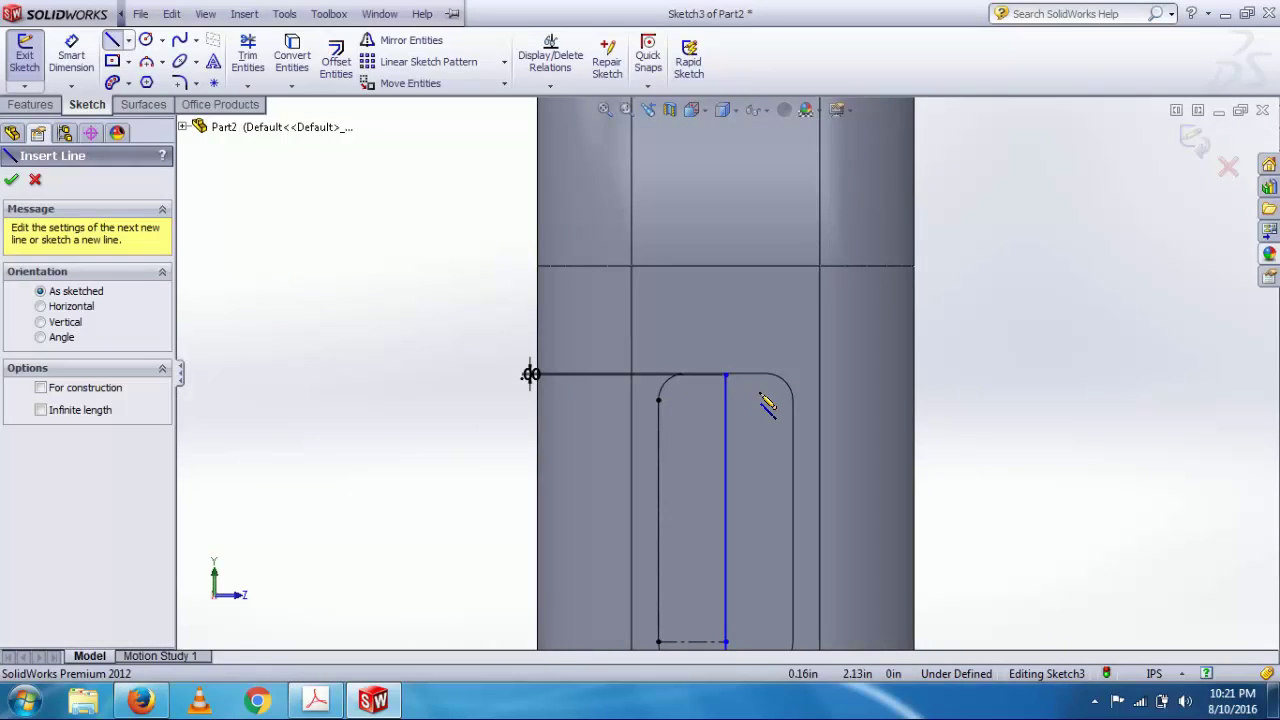
{"action": "scroll", "coordinate": [727, 378], "scroll_direction": "down", "scroll_amount": 6}
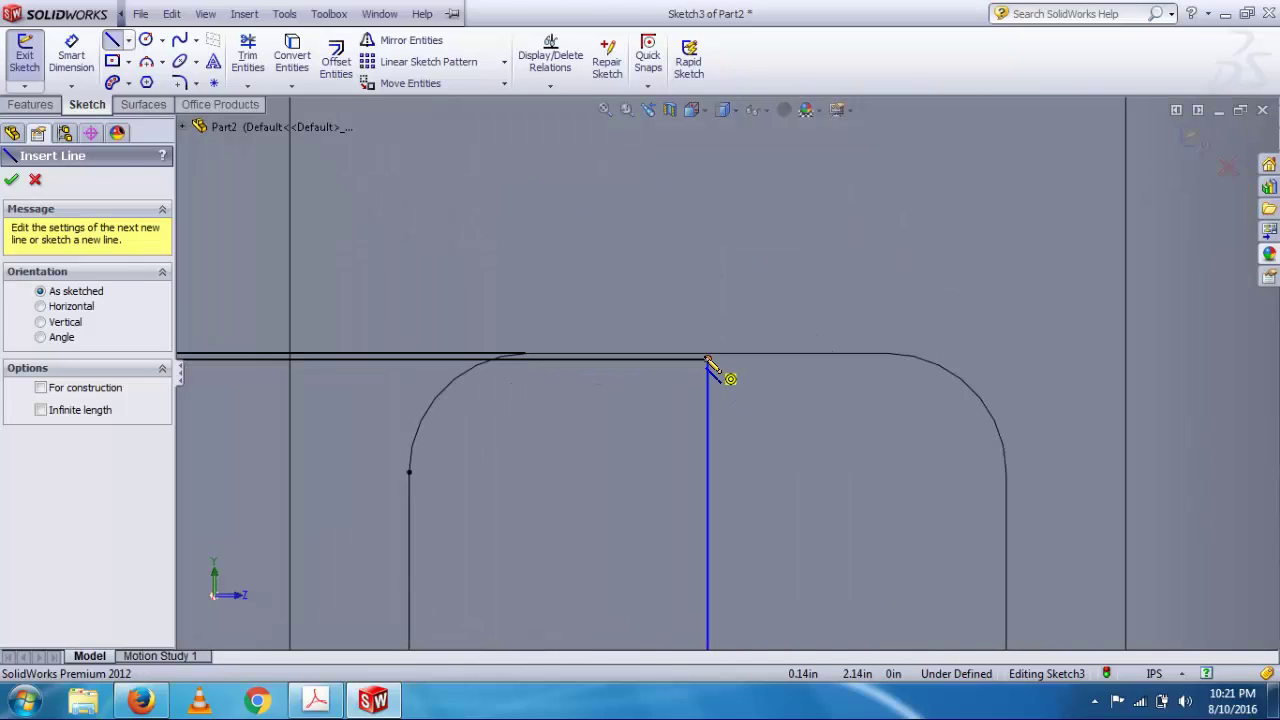
{"action": "left_click", "coordinate": [708, 358]}
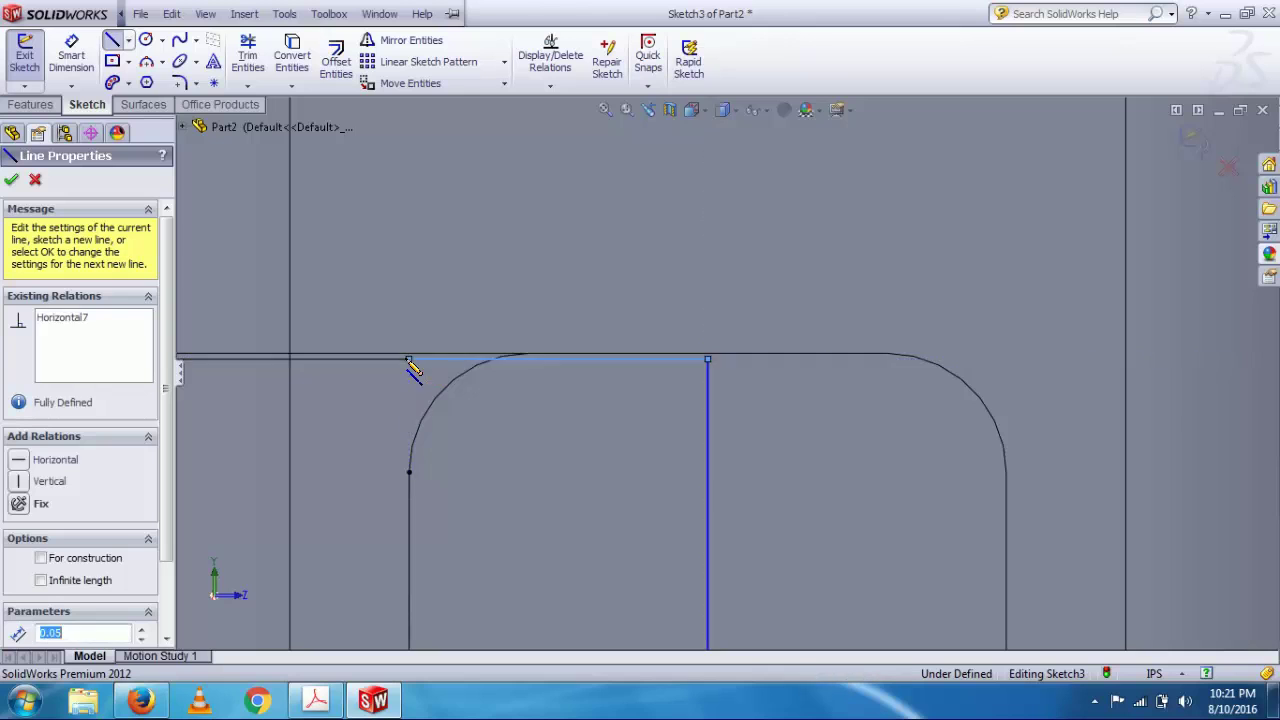
{"action": "scroll", "coordinate": [430, 420], "scroll_direction": "up", "scroll_amount": 10}
{"action": "scroll", "coordinate": [702, 460], "scroll_direction": "down", "scroll_amount": 9}
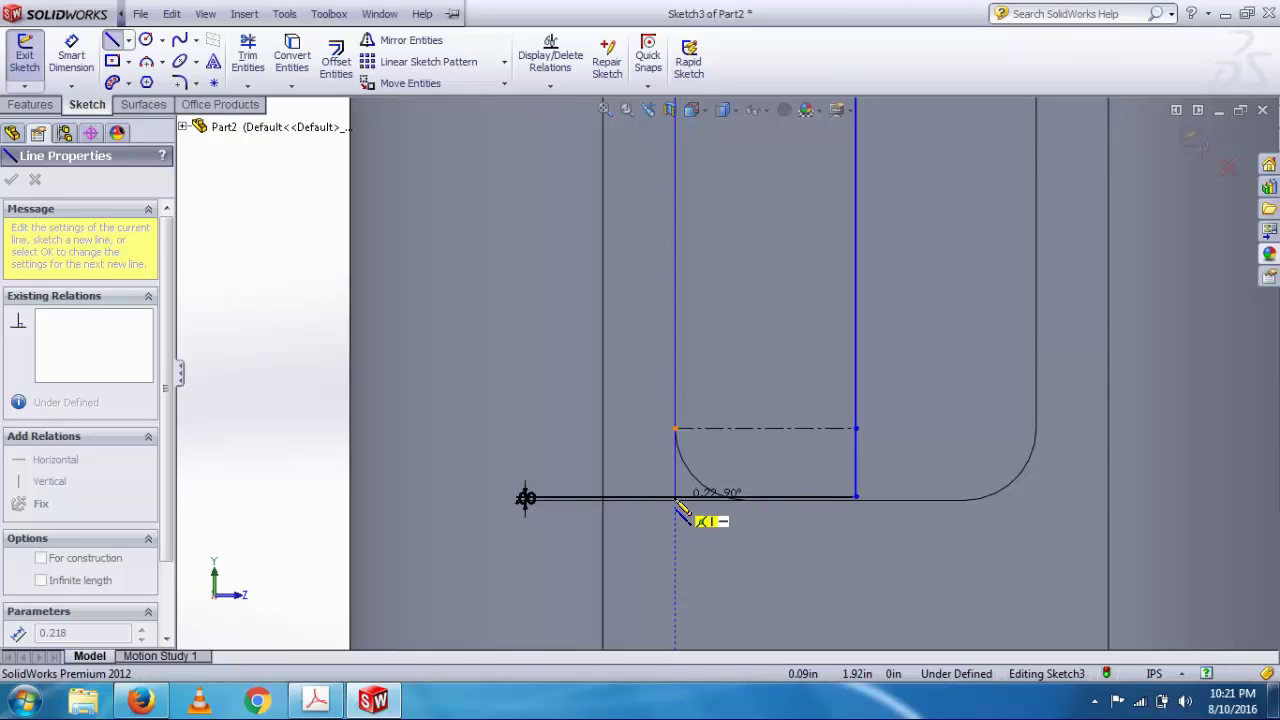
{"action": "left_click", "coordinate": [675, 498]}
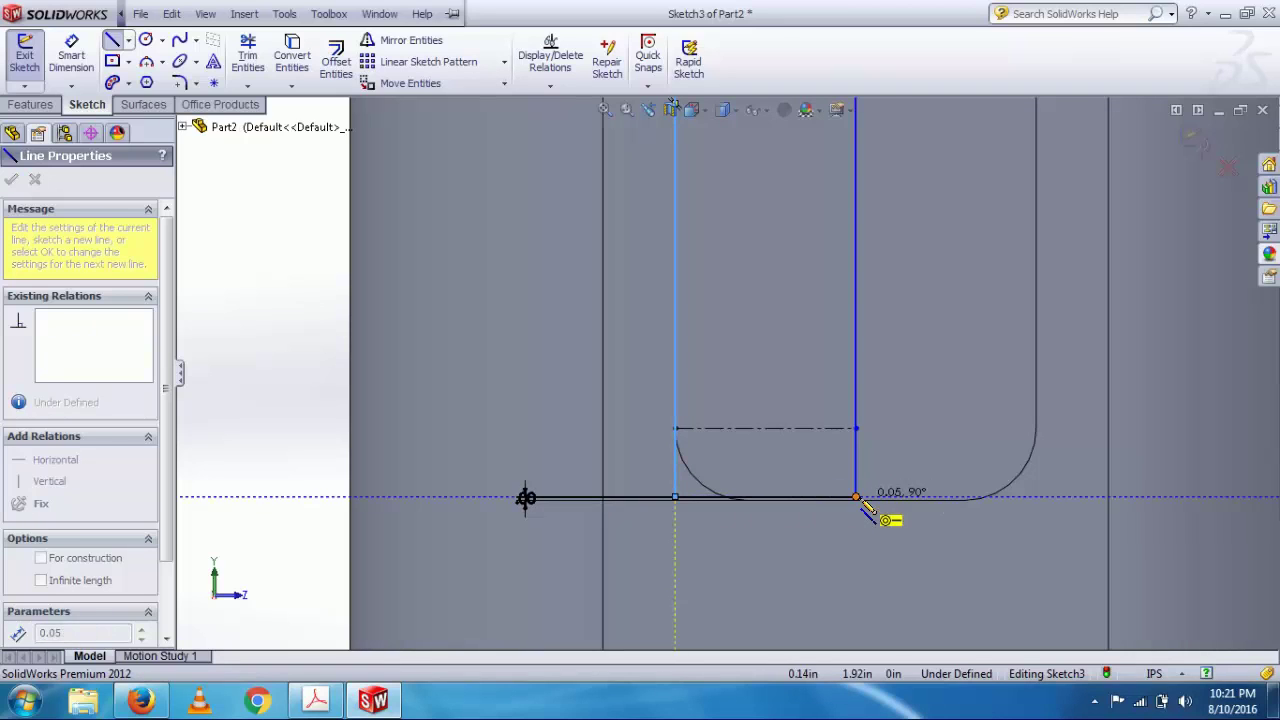
{"action": "left_click", "coordinate": [856, 498]}
{"action": "key", "text": "f"}
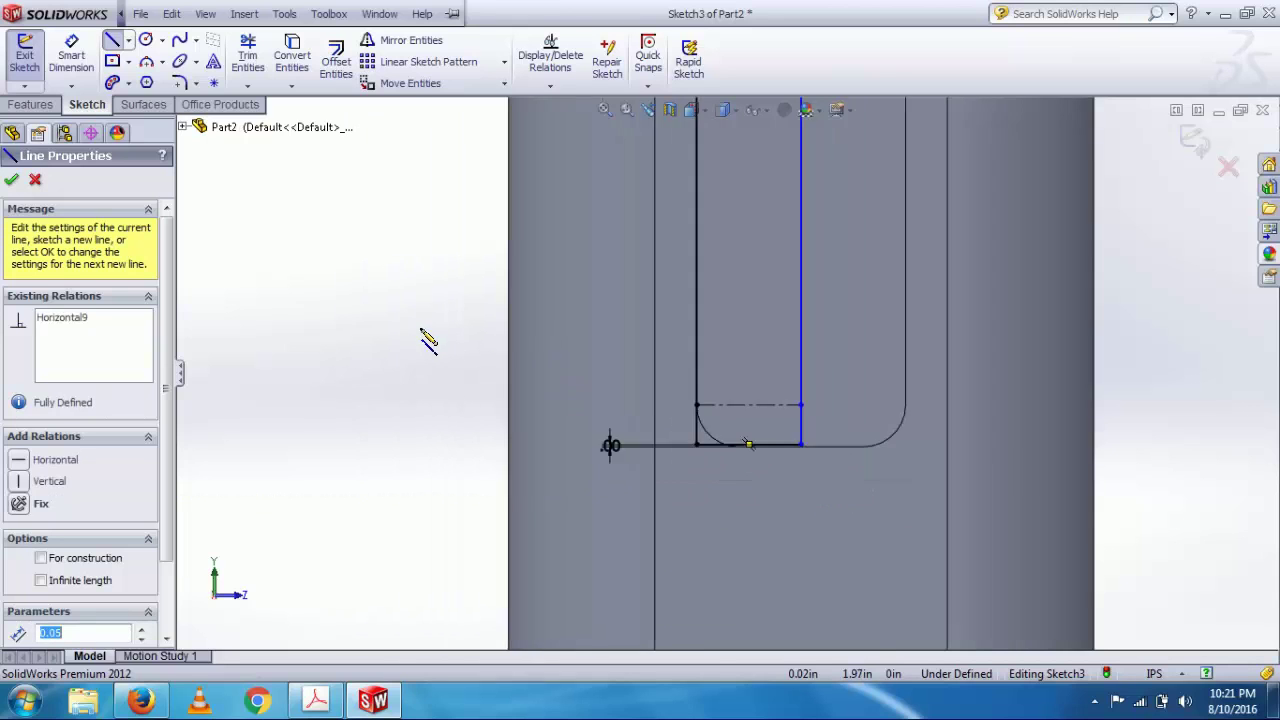
Delete the rectangle's left vertical line and the centerline along the pocket's left edge.
{"action": "scroll", "coordinate": [694, 214], "scroll_direction": "down", "scroll_amount": 6}
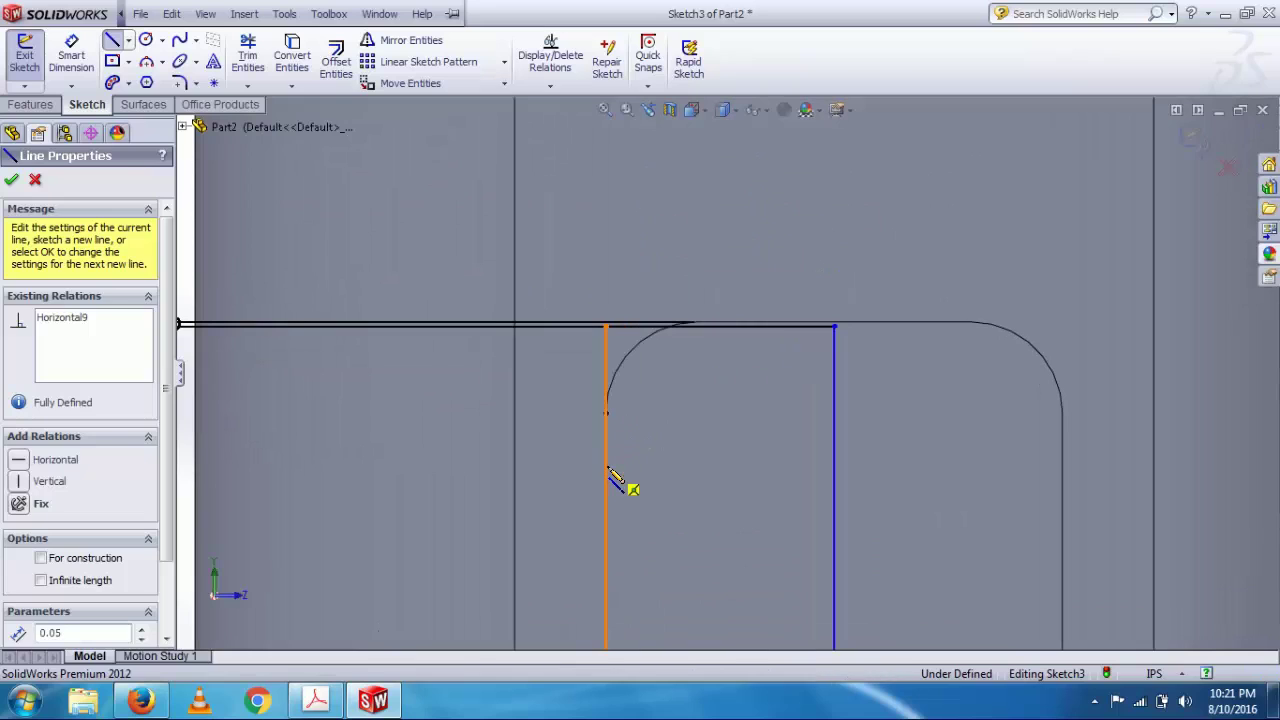
{"action": "key", "text": "Escape"}
{"action": "left_click", "coordinate": [606, 467]}
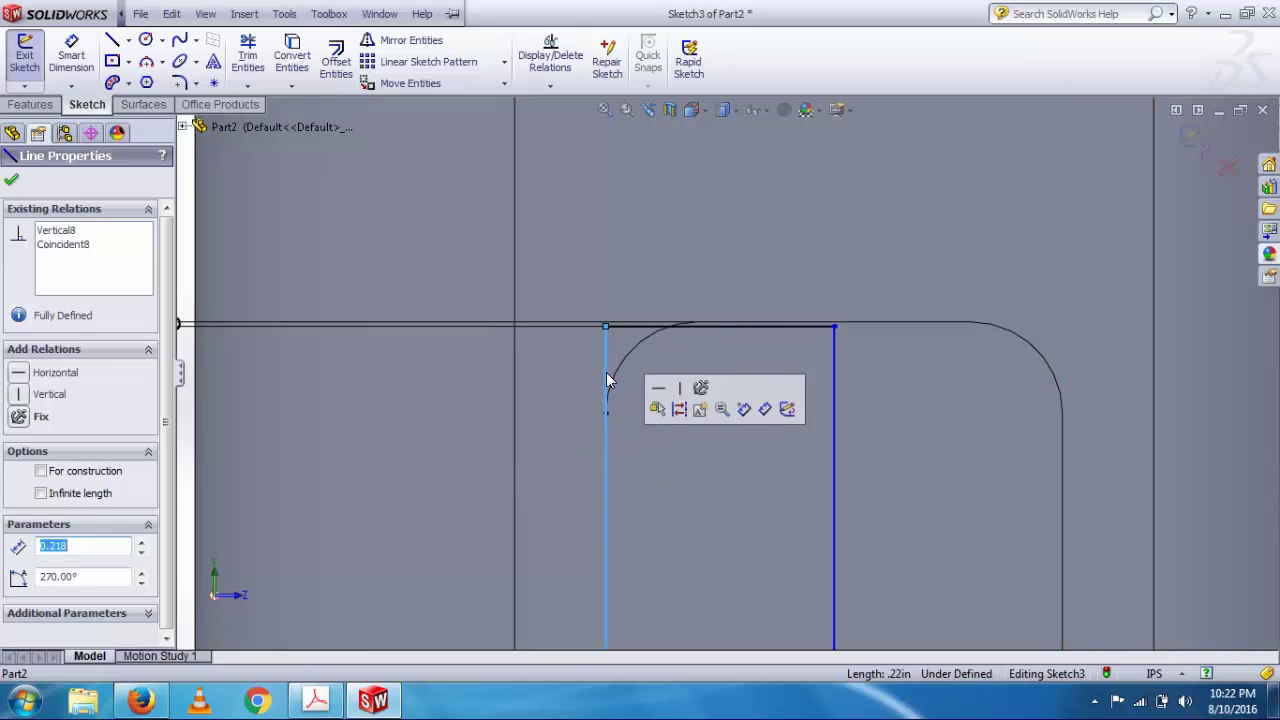
{"action": "key", "text": "Escape"}
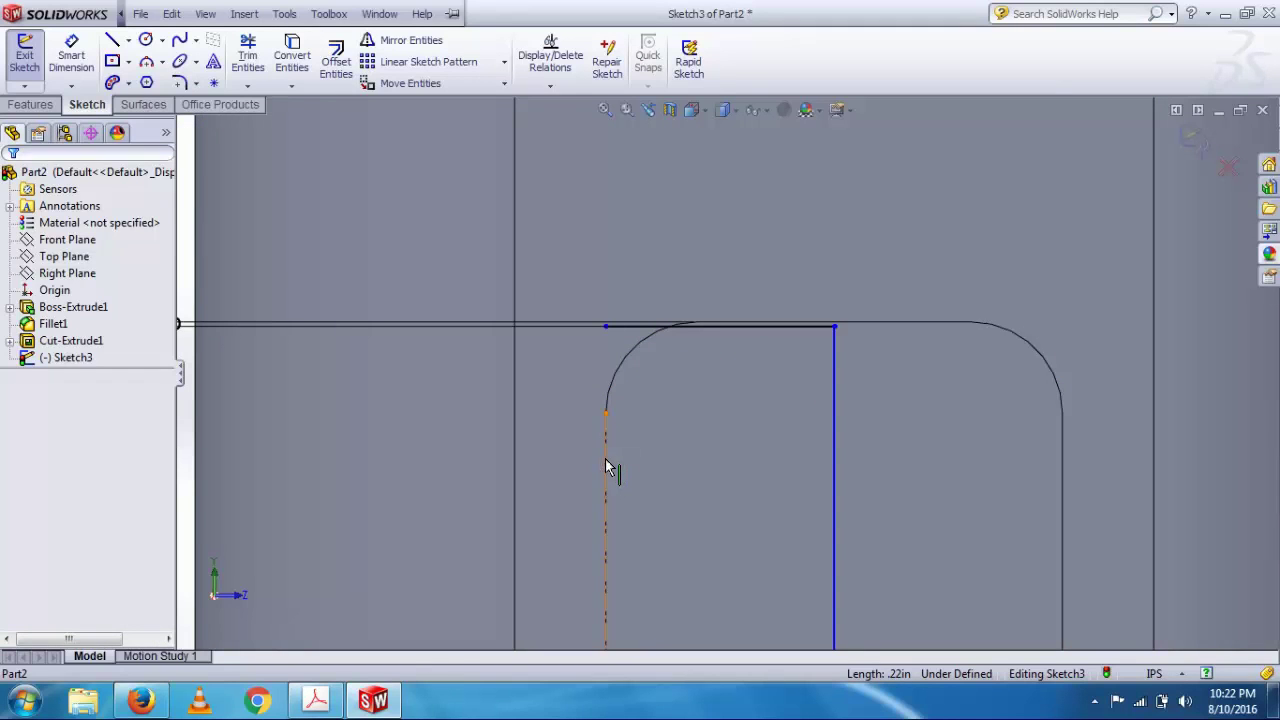
{"action": "left_click", "coordinate": [606, 460]}
{"action": "key", "text": "Delete"}
Draw a vertical line between the two short horizontal lines, about 0.003 in inside the pocket's left edge.
{"action": "scroll", "coordinate": [606, 460], "scroll_direction": "up", "scroll_amount": 5}
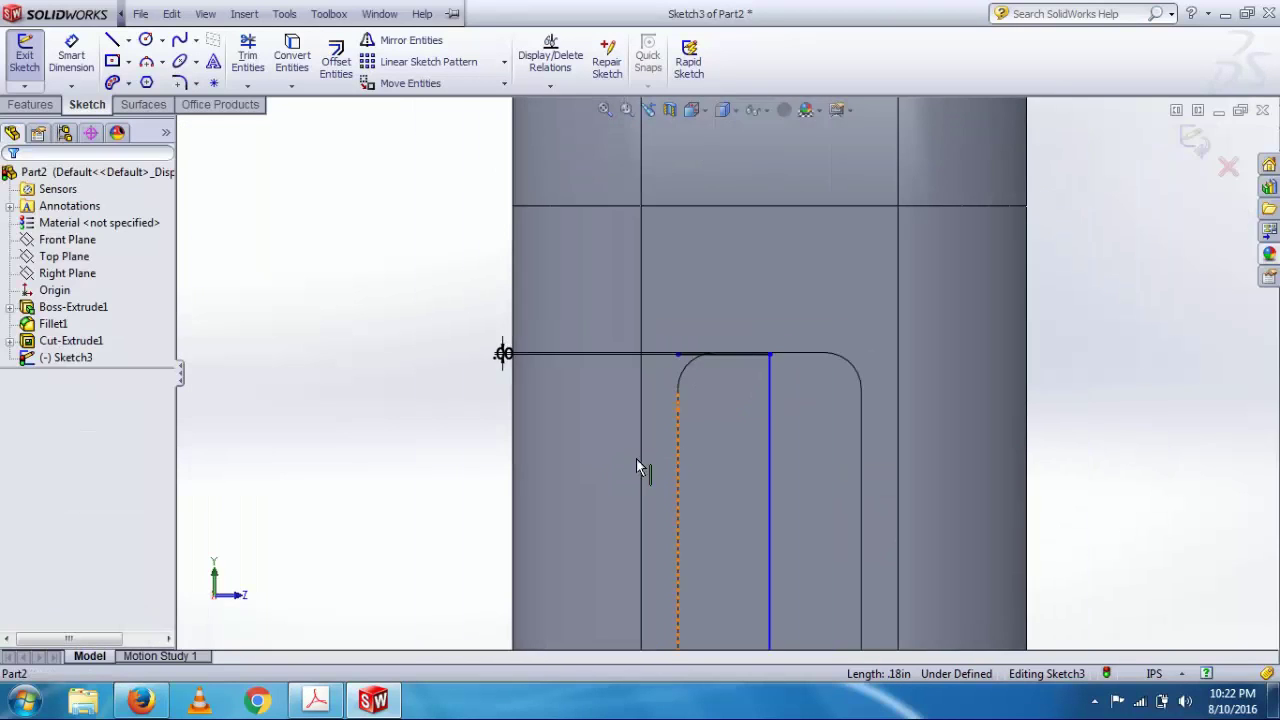
{"action": "scroll", "coordinate": [636, 460], "scroll_direction": "up", "scroll_amount": 3}
{"action": "left_click", "coordinate": [112, 40]}
{"action": "scroll", "coordinate": [690, 380], "scroll_direction": "down", "scroll_amount": 2}
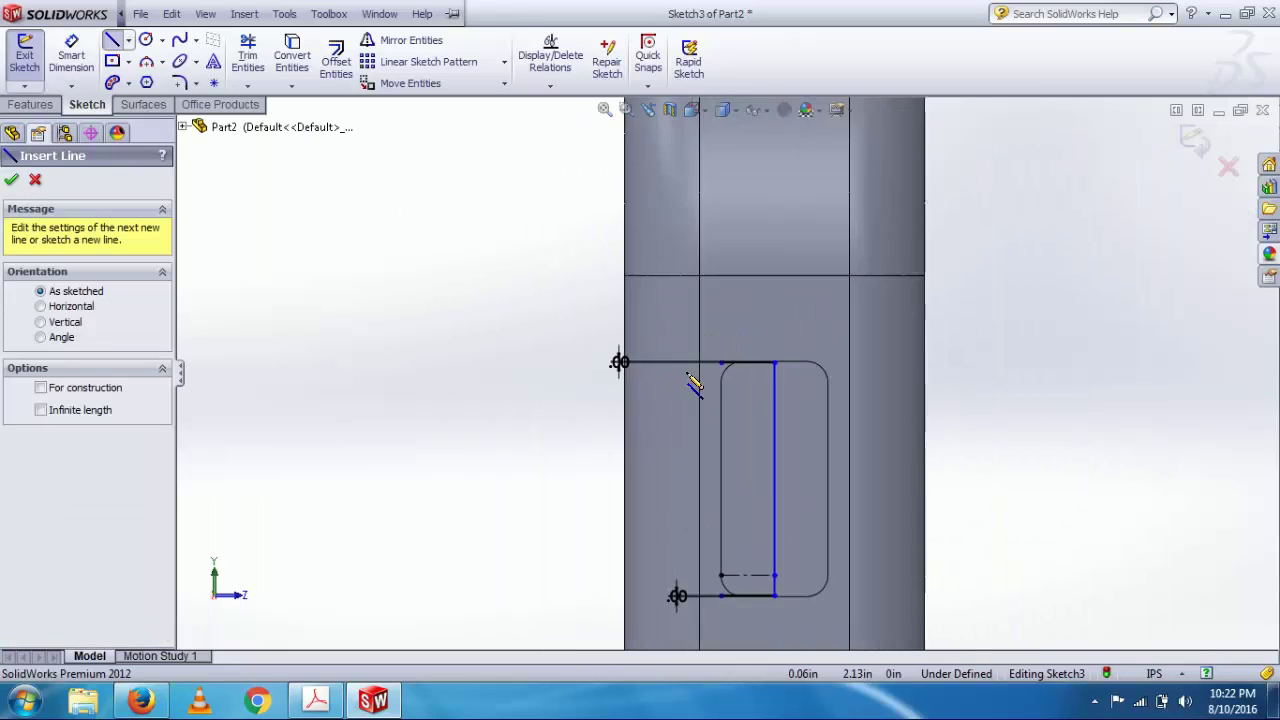
{"action": "scroll", "coordinate": [740, 380], "scroll_direction": "down", "scroll_amount": 2}
{"action": "left_click", "coordinate": [781, 360]}
{"action": "scroll", "coordinate": [780, 370], "scroll_direction": "up", "scroll_amount": 2}
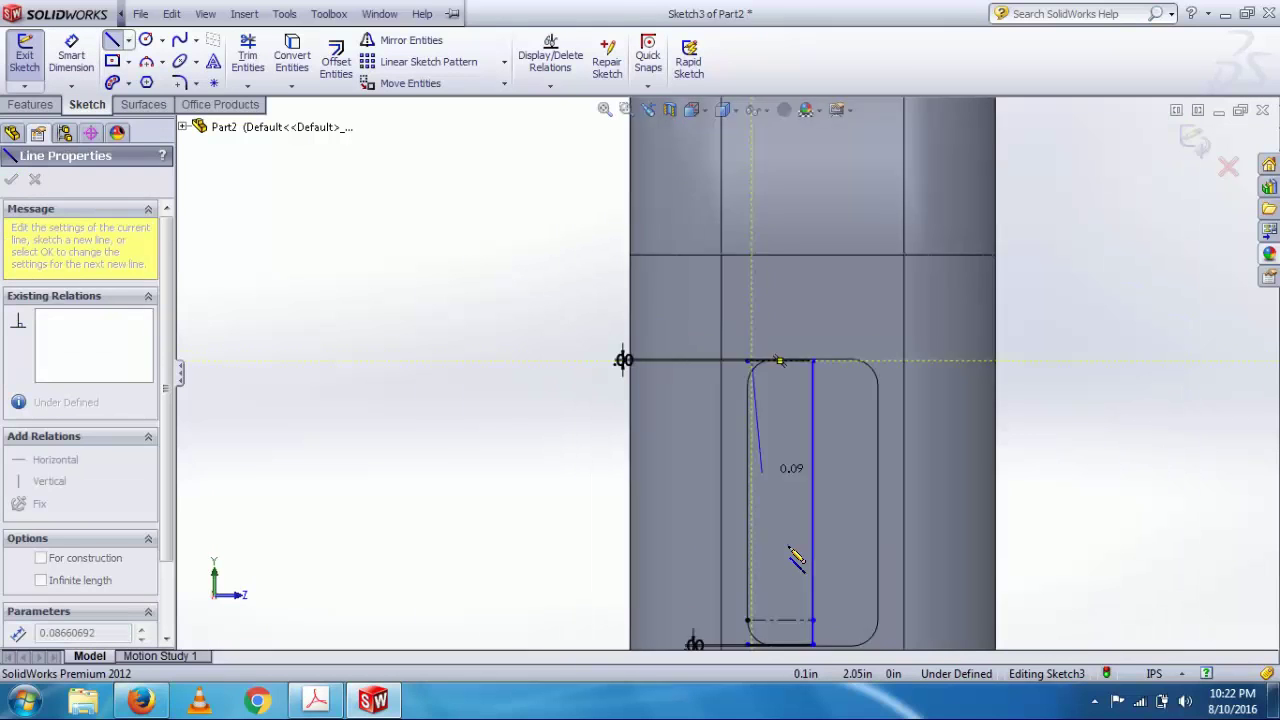
{"action": "scroll", "coordinate": [789, 547], "scroll_direction": "up", "scroll_amount": 3}
{"action": "scroll", "coordinate": [754, 530], "scroll_direction": "down", "scroll_amount": 13}
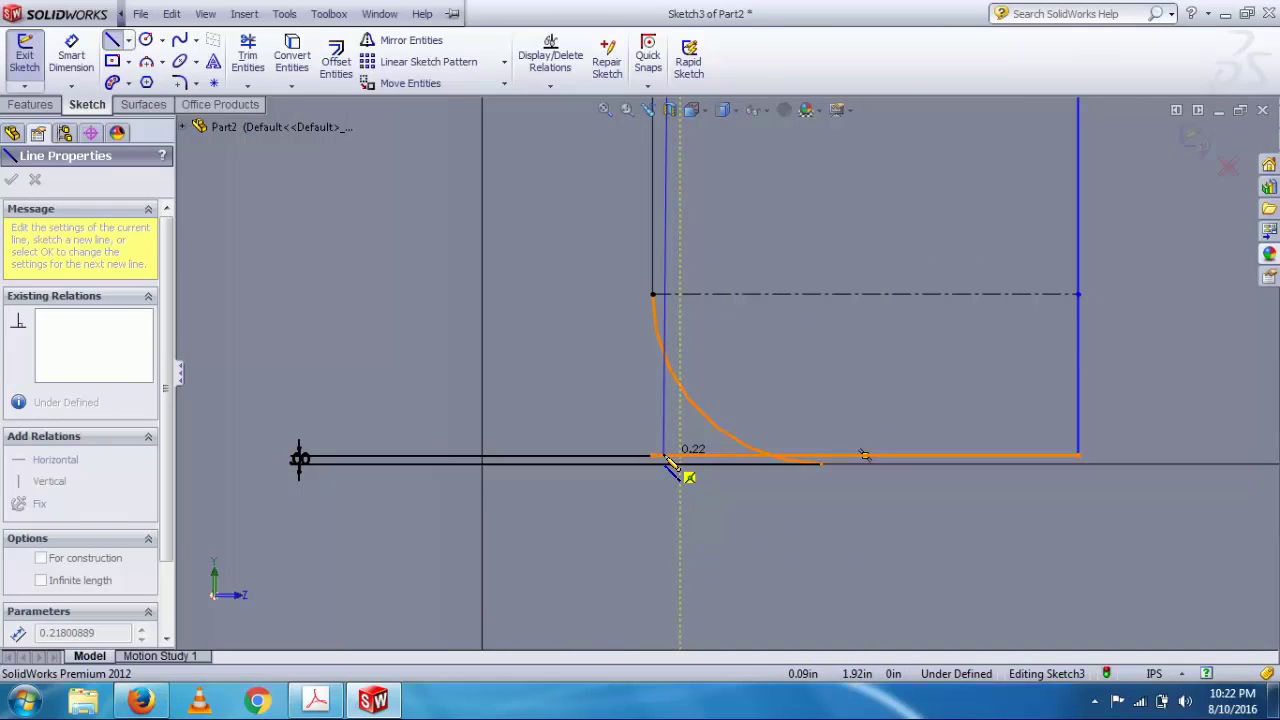
{"action": "left_click", "coordinate": [681, 458]}
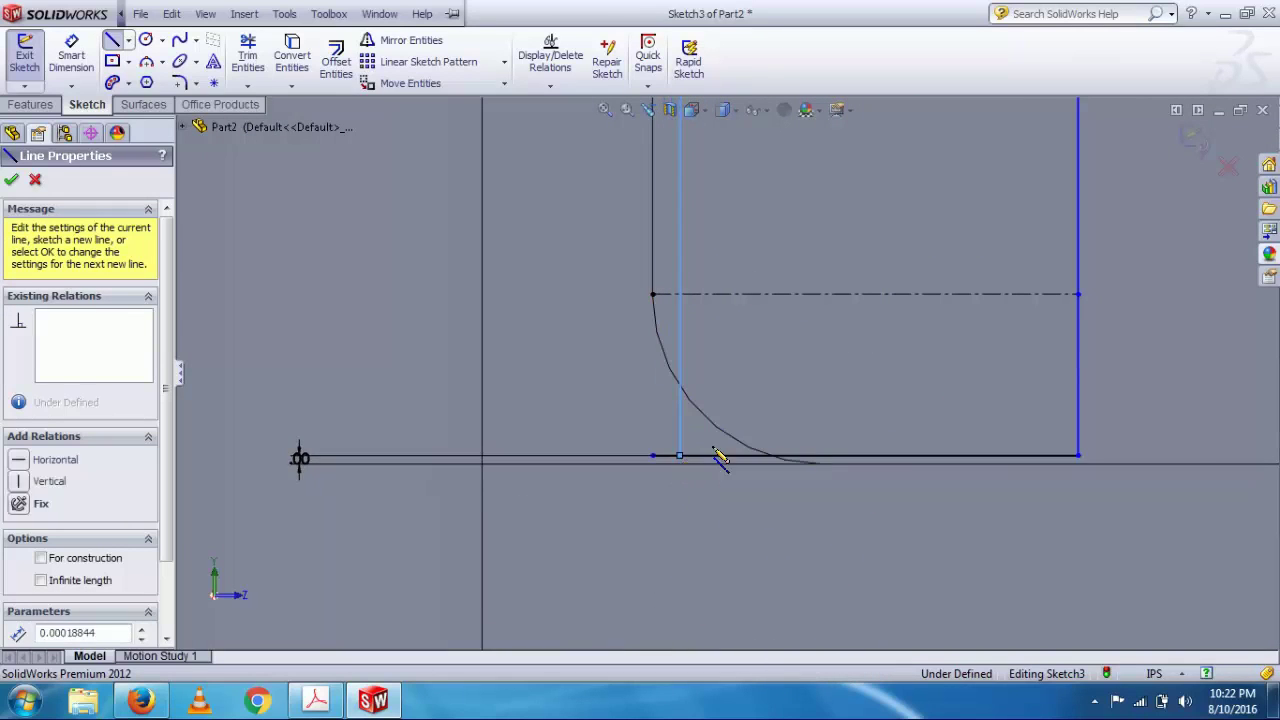
{"action": "key", "text": "Escape"}
Dimension the profile's left vertical line 0.001 in from the pocket's left edge.
{"action": "scroll", "coordinate": [743, 342], "scroll_direction": "up", "scroll_amount": 6}
{"action": "left_click", "coordinate": [71, 55]}
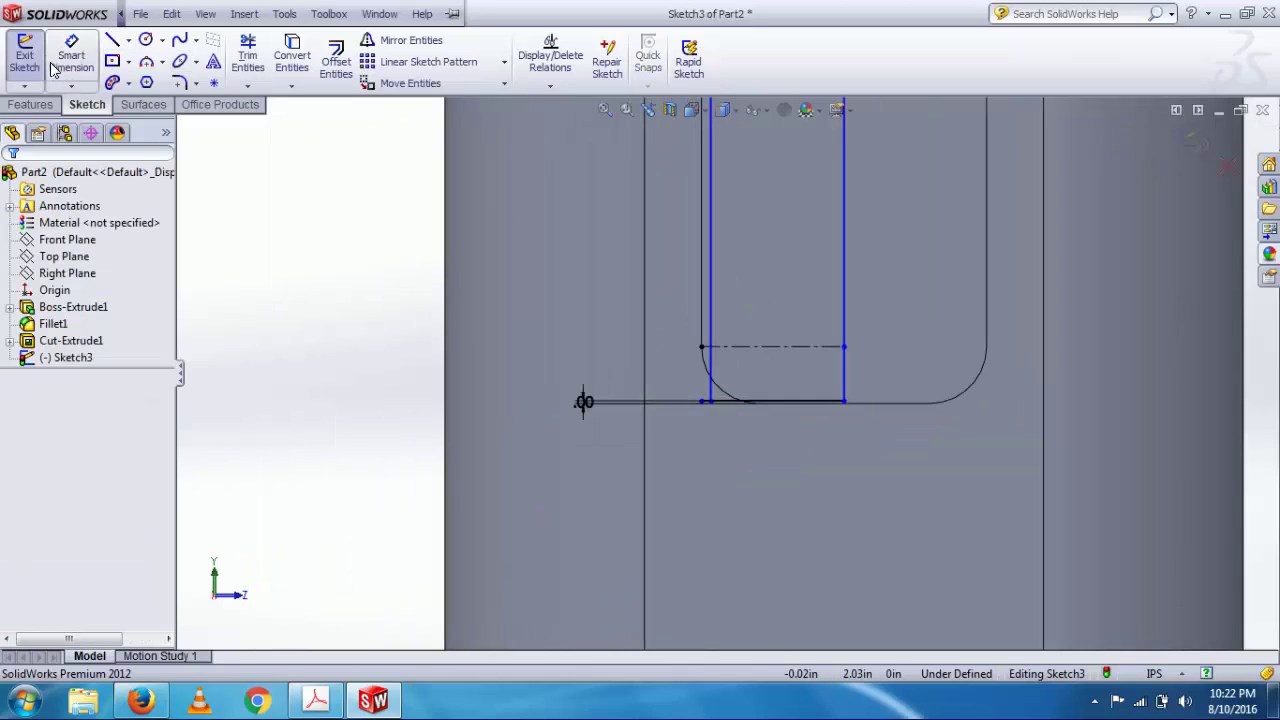
{"action": "scroll", "coordinate": [633, 258], "scroll_direction": "down", "scroll_amount": 5}
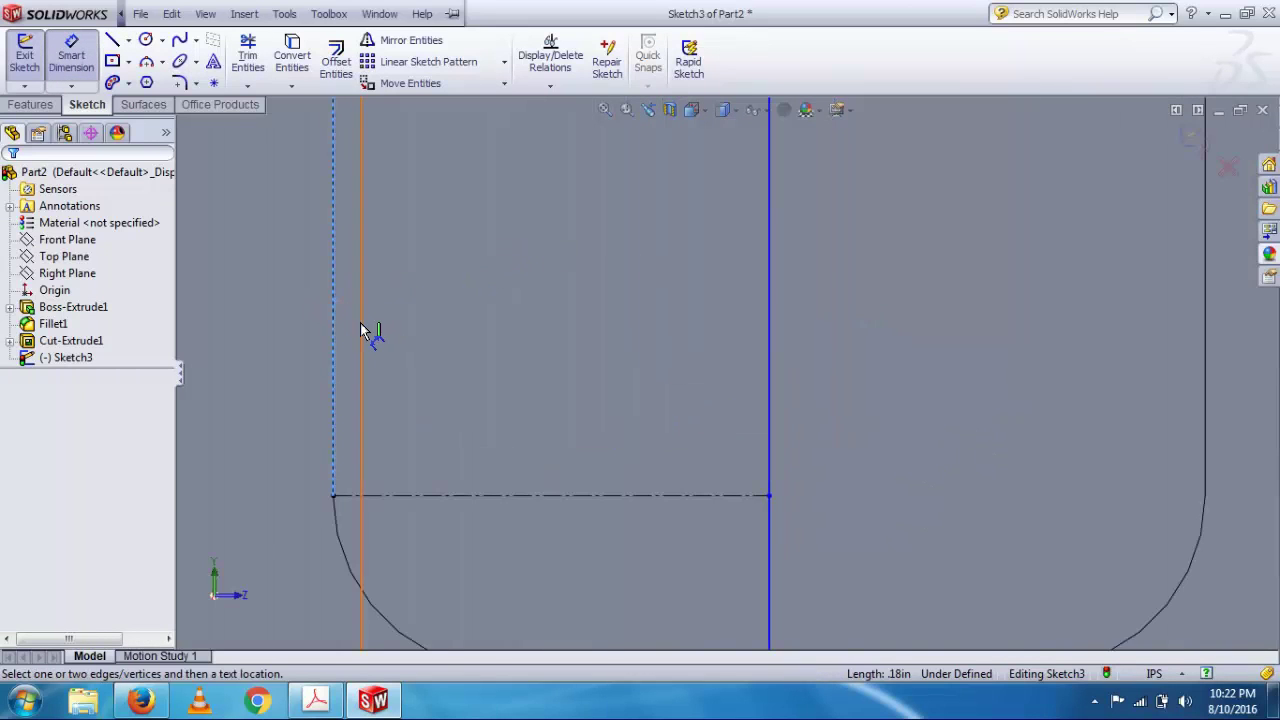
{"action": "left_click", "coordinate": [362, 330]}
{"action": "left_click", "coordinate": [628, 272]}
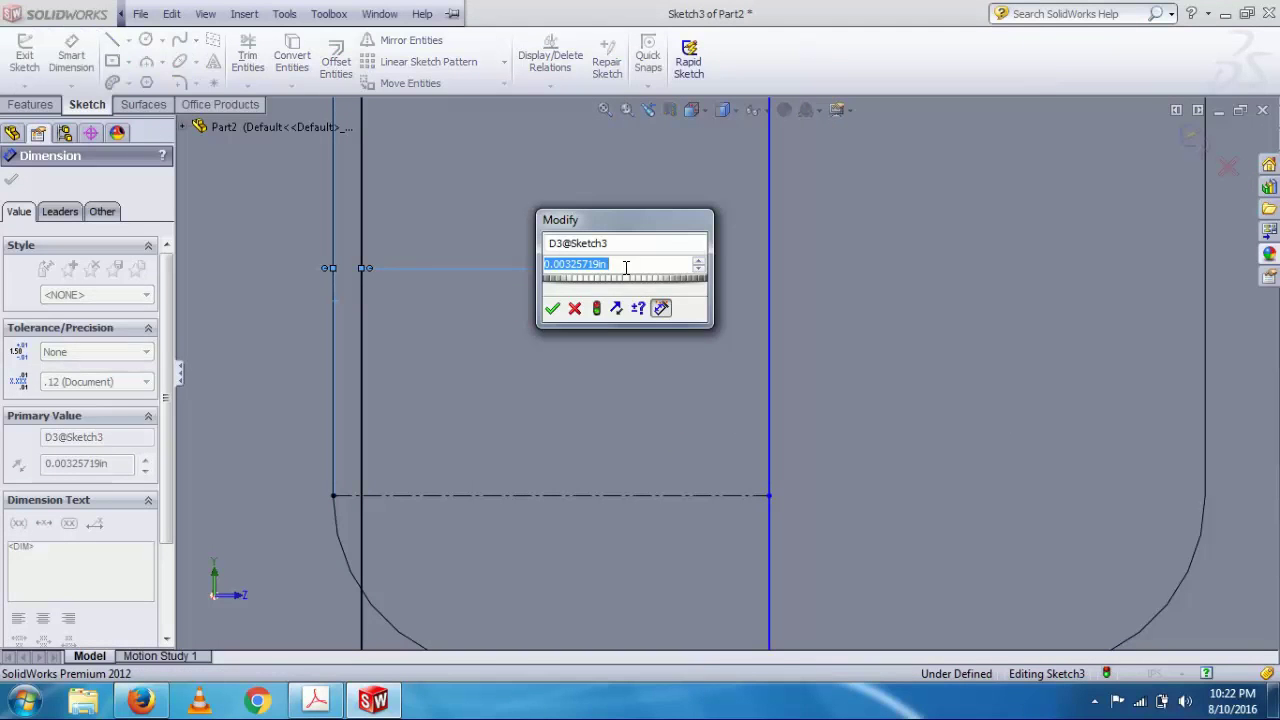
{"action": "type", "text": "0.001"}
{"action": "key", "text": "Return"}
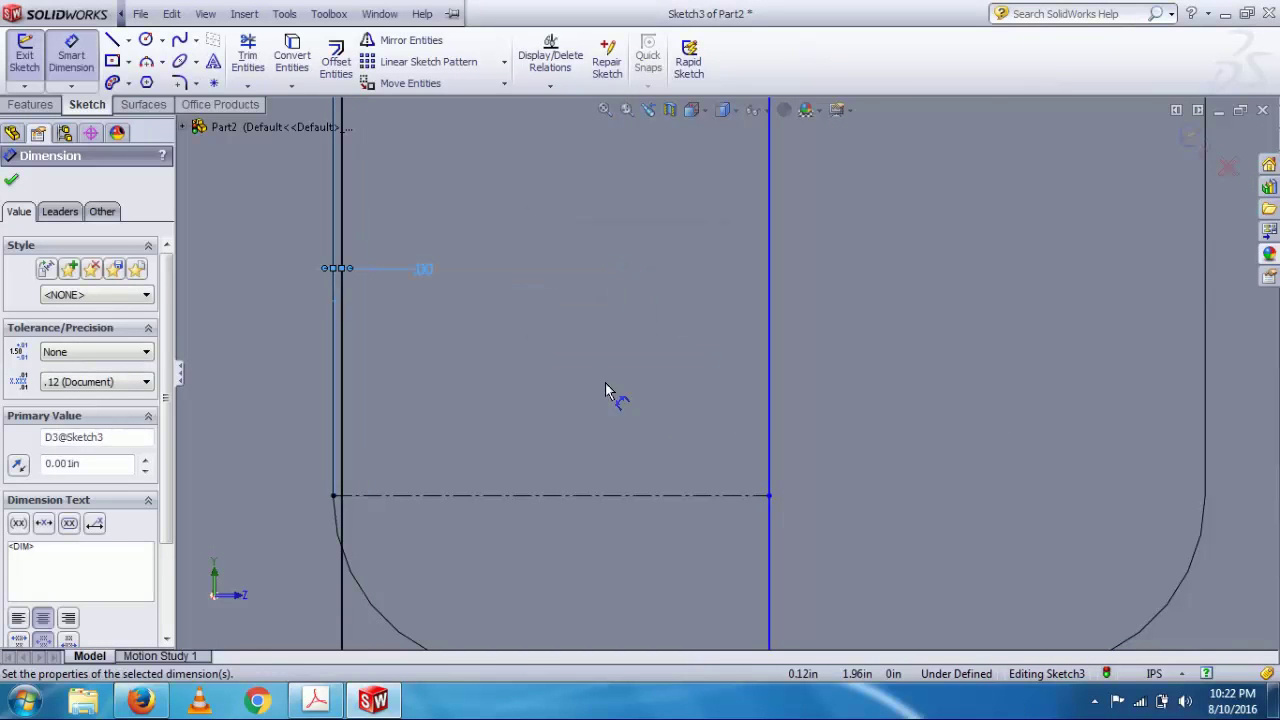
Trim the short horizontal overhangs that extend past the profile's left vertical line at its lower and upper corners.
{"action": "scroll", "coordinate": [610, 400], "scroll_direction": "down", "scroll_amount": 5}
{"action": "scroll", "coordinate": [635, 307], "scroll_direction": "down", "scroll_amount": 4}
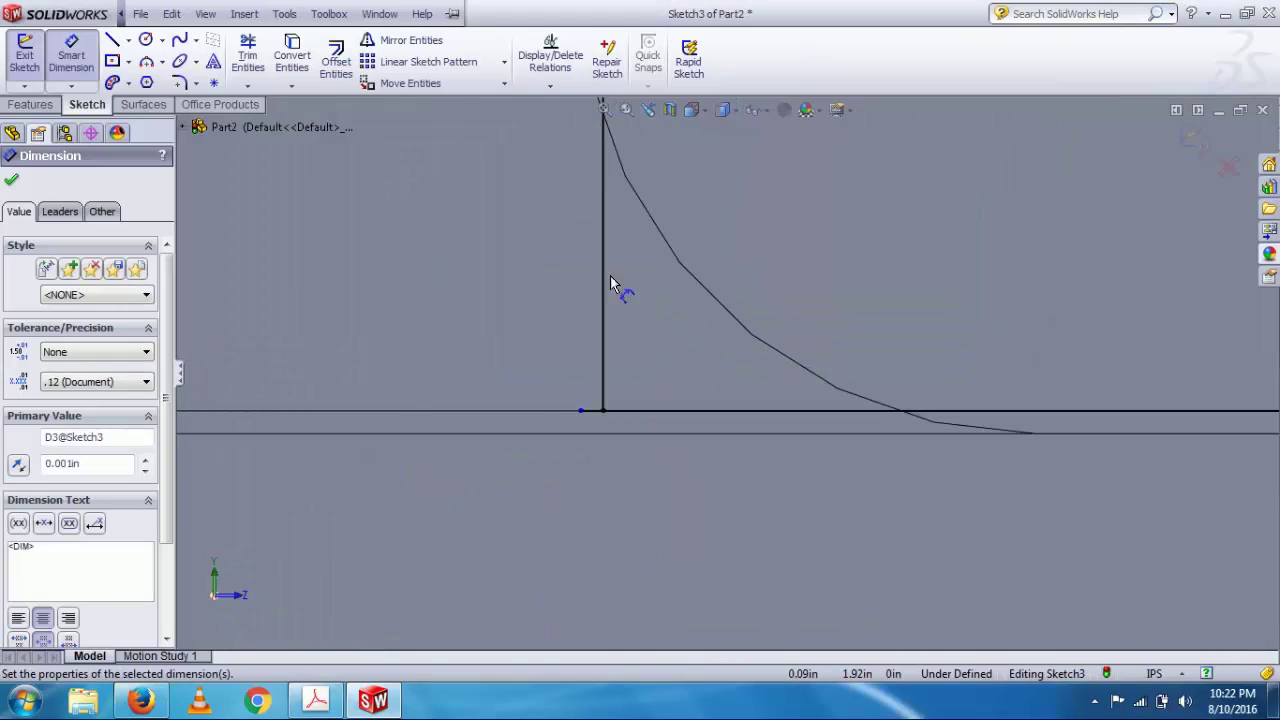
{"action": "left_click", "coordinate": [890, 100]}
{"action": "left_click", "coordinate": [249, 52]}
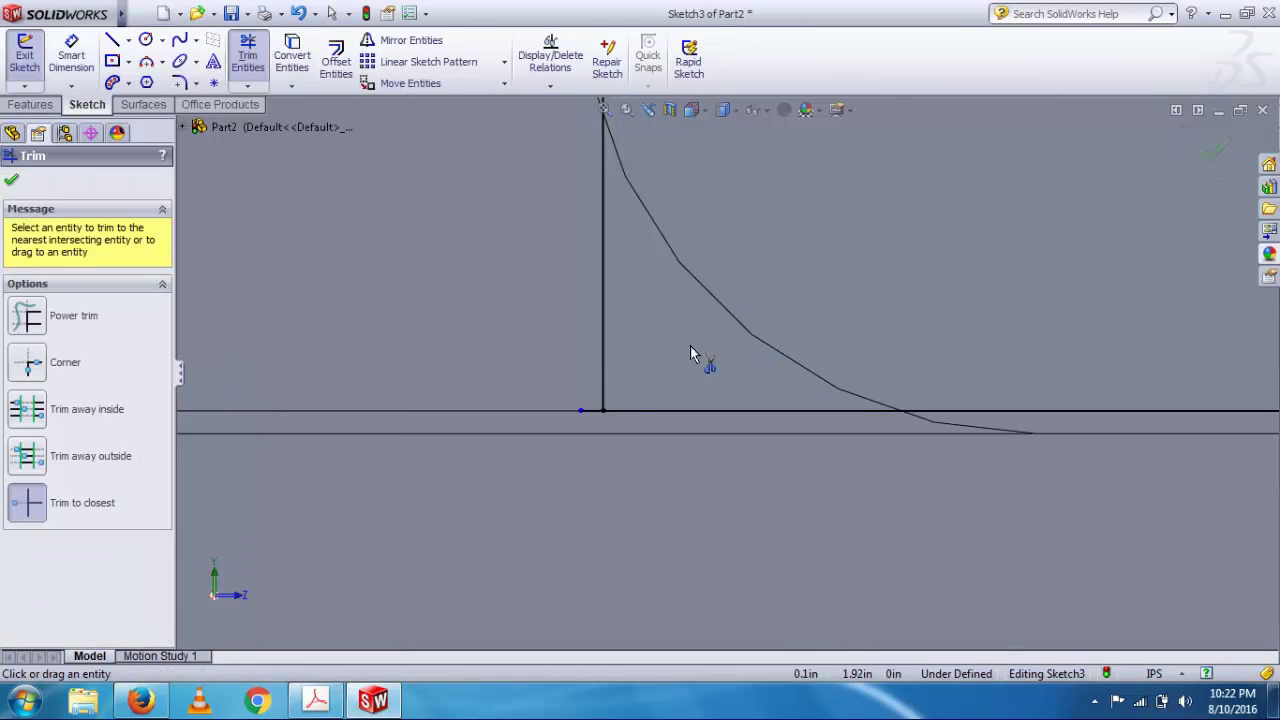
{"action": "left_click", "coordinate": [593, 410]}
{"action": "scroll", "coordinate": [745, 333], "scroll_direction": "up", "scroll_amount": 5}
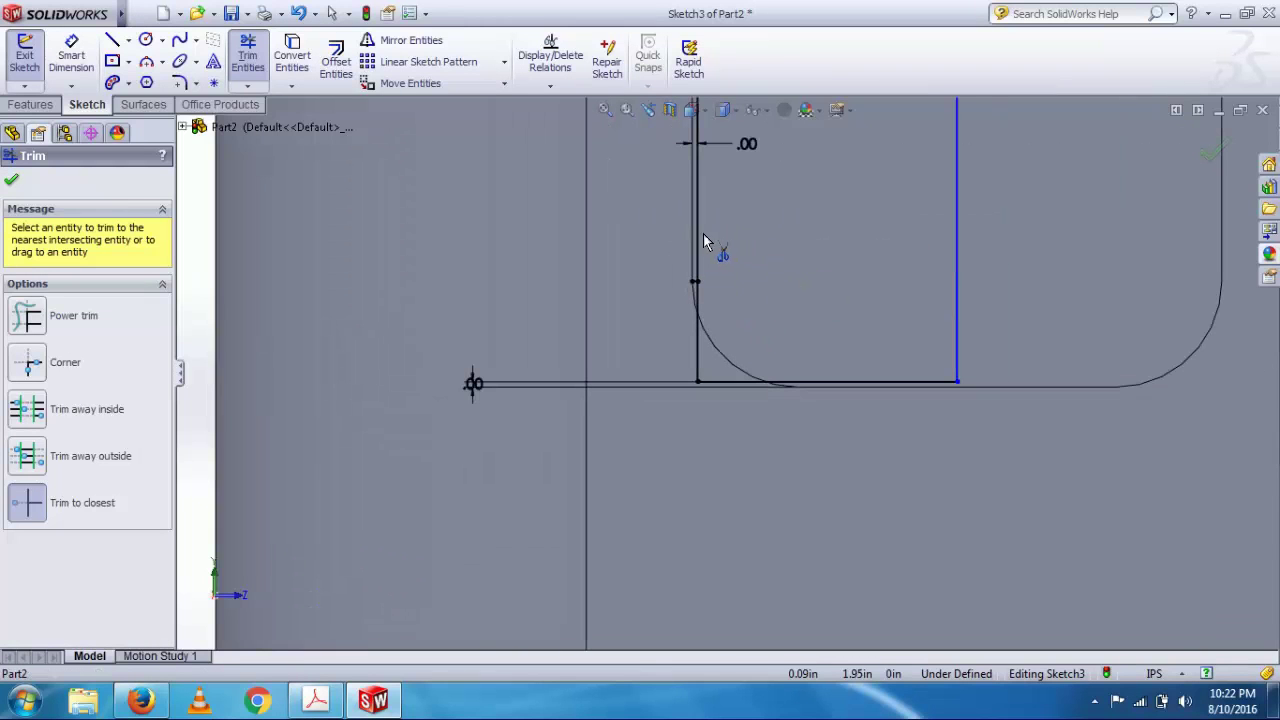
{"action": "scroll", "coordinate": [706, 240], "scroll_direction": "up", "scroll_amount": 4}
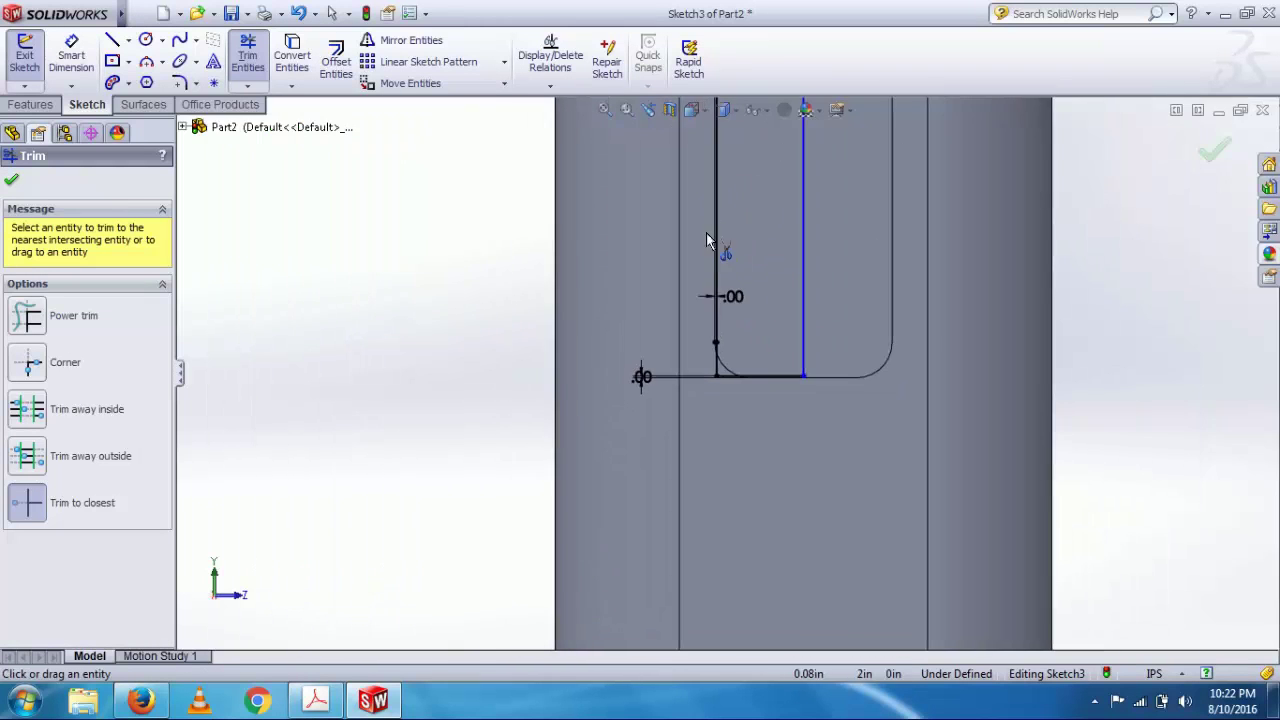
{"action": "scroll", "coordinate": [706, 240], "scroll_direction": "down", "scroll_amount": 4}
{"action": "scroll", "coordinate": [717, 190], "scroll_direction": "up", "scroll_amount": 1}
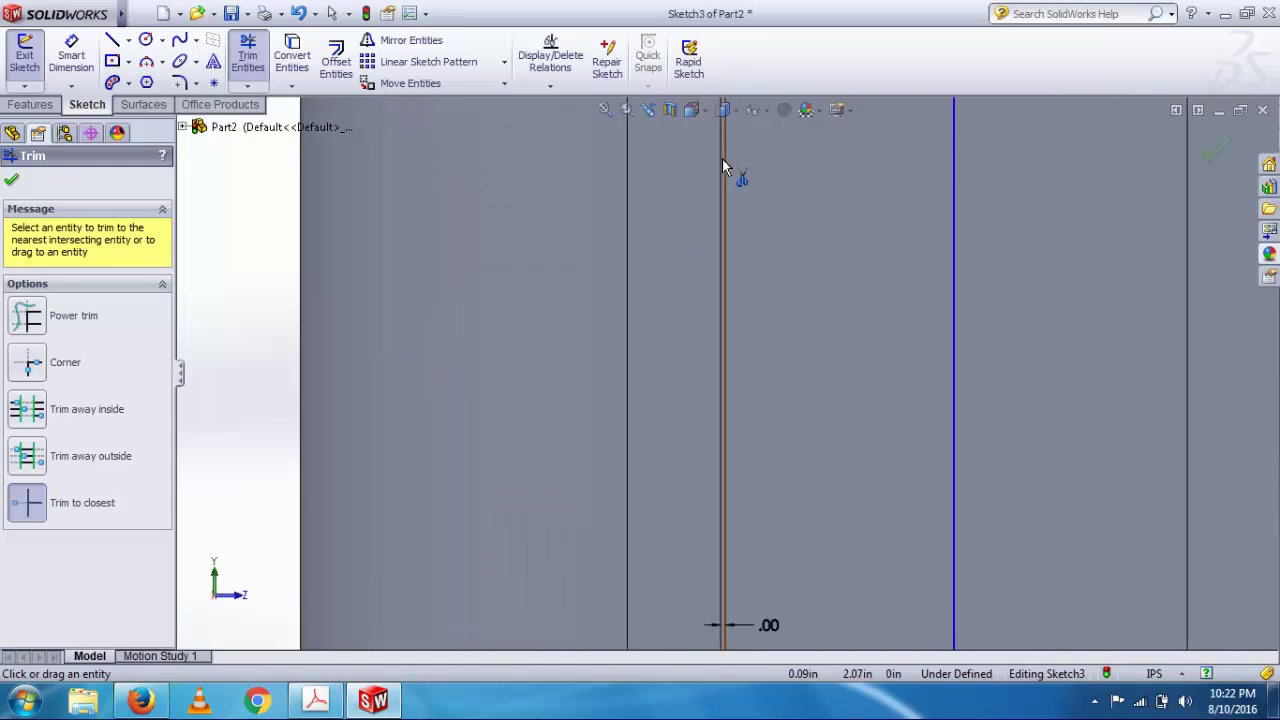
{"action": "scroll", "coordinate": [723, 165], "scroll_direction": "up", "scroll_amount": 3}
{"action": "scroll", "coordinate": [724, 162], "scroll_direction": "down", "scroll_amount": 4}
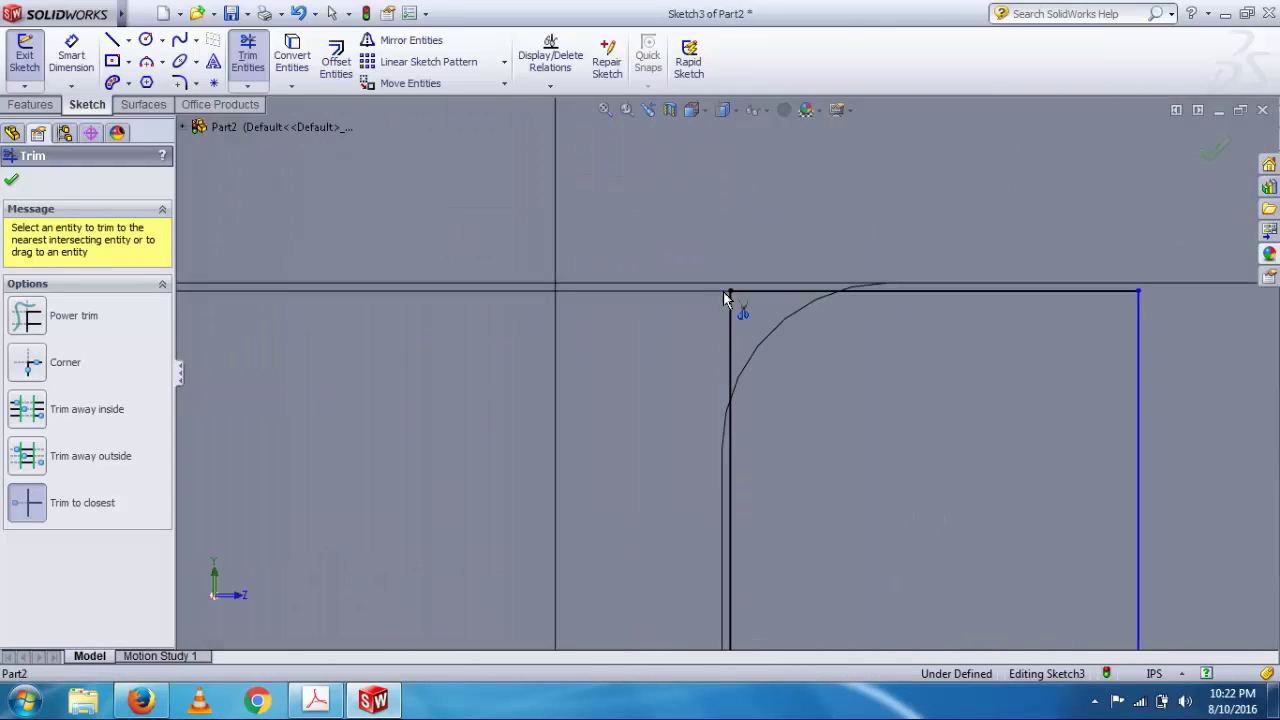
Round all four corners of the switch profile with 0.02 in sketch fillets.
{"action": "left_click", "coordinate": [179, 84]}
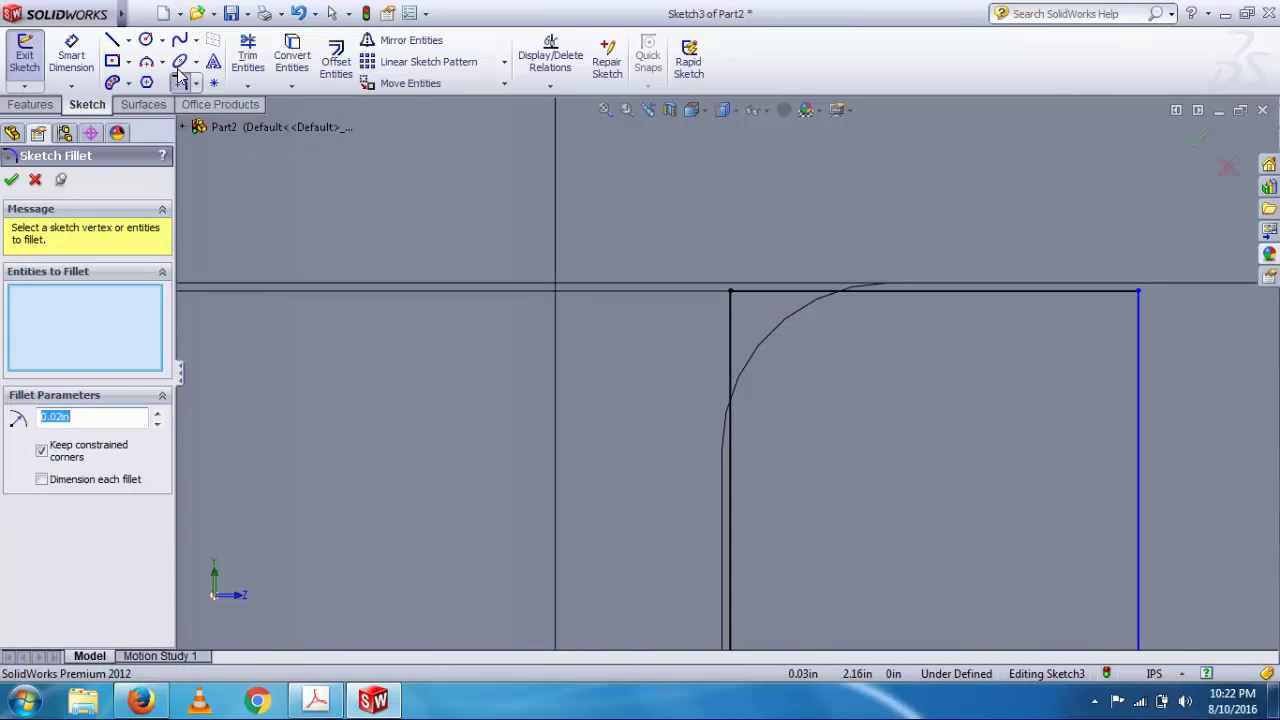
{"action": "left_click", "coordinate": [729, 290]}
{"action": "scroll", "coordinate": [851, 509], "scroll_direction": "up", "scroll_amount": 5}
{"action": "scroll", "coordinate": [753, 602], "scroll_direction": "down", "scroll_amount": 3}
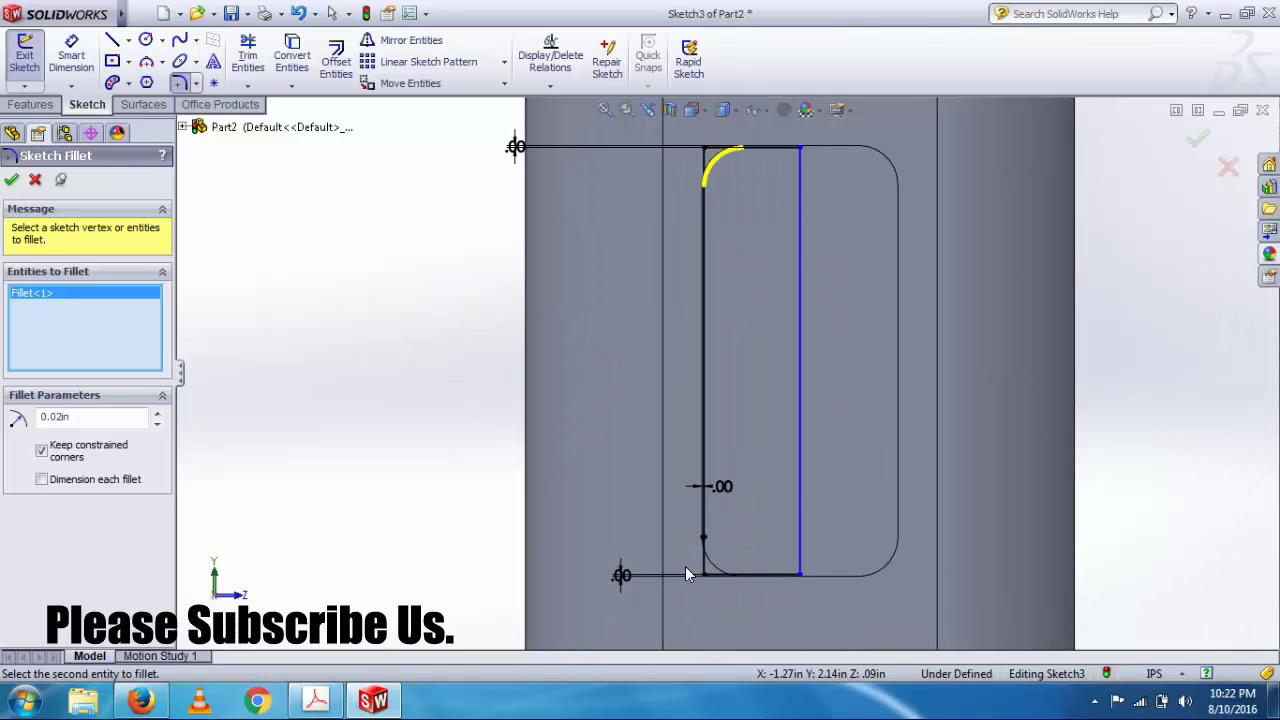
{"action": "left_click", "coordinate": [699, 570]}
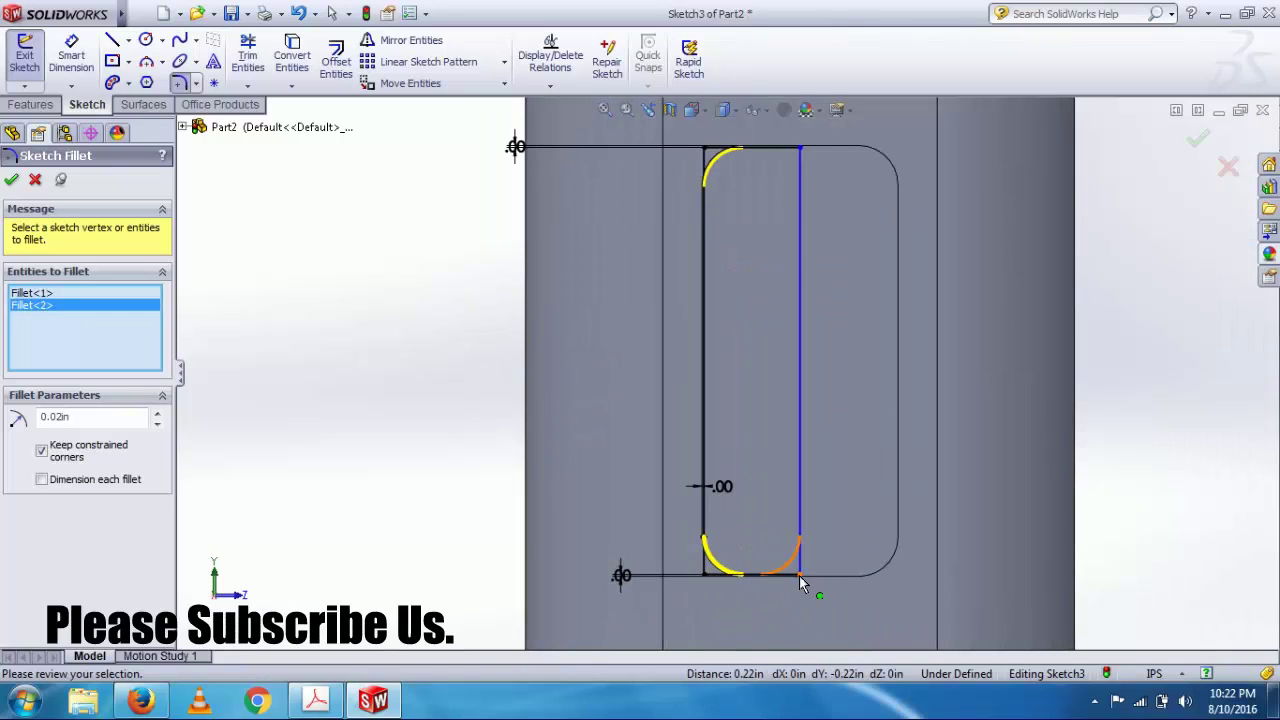
{"action": "left_click", "coordinate": [799, 575]}
{"action": "left_click", "coordinate": [800, 150]}
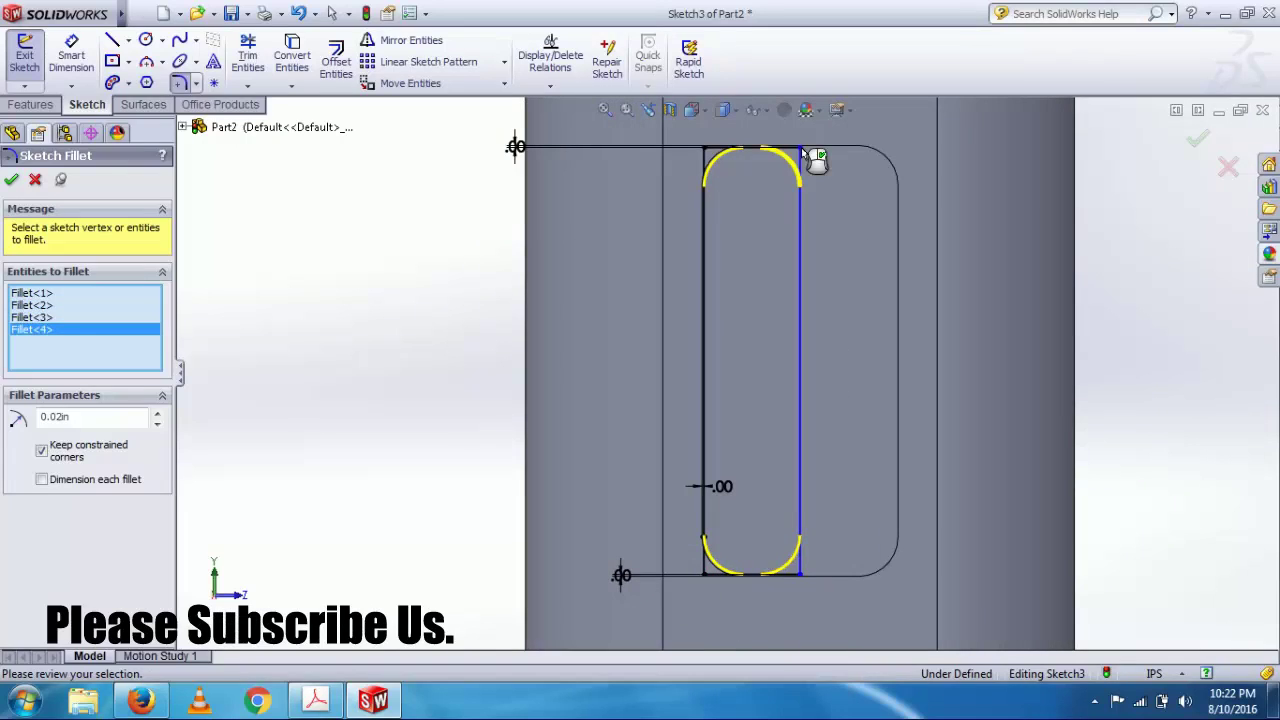
{"action": "left_click", "coordinate": [1194, 141]}
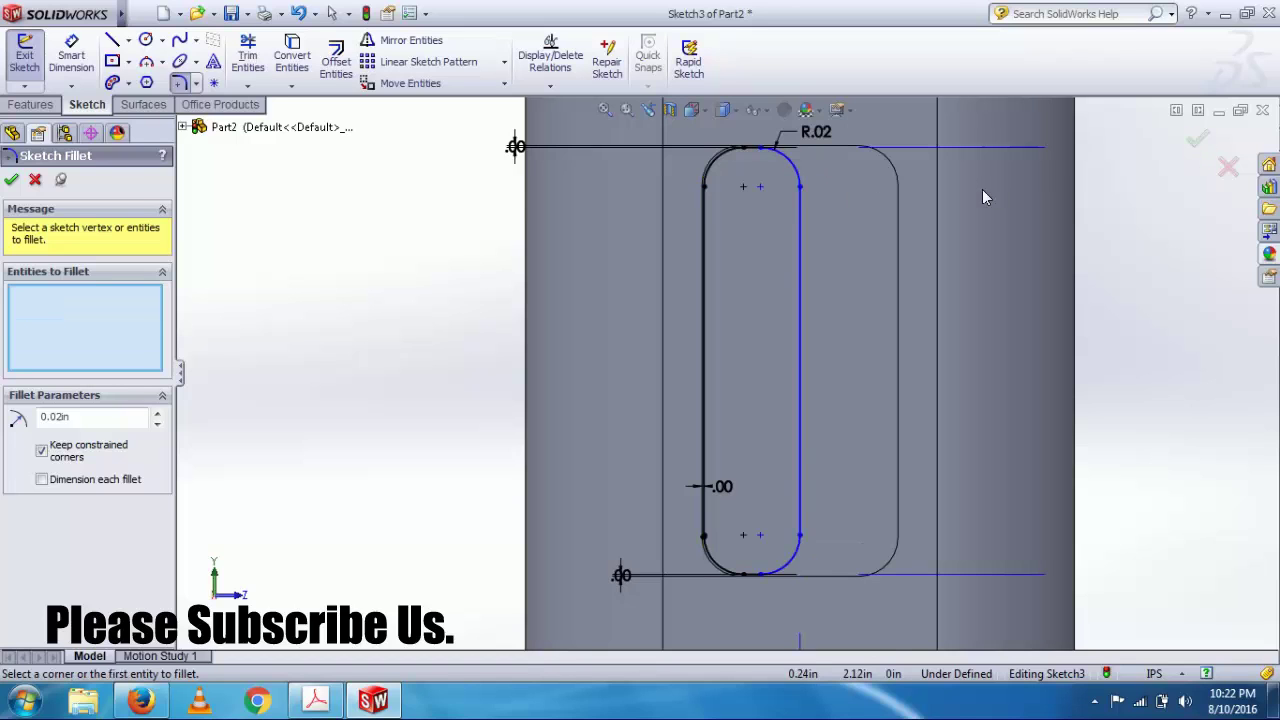
{"action": "scroll", "coordinate": [982, 190], "scroll_direction": "up", "scroll_amount": 1}
{"action": "middle_click_drag", "start_coordinate": [982, 190], "coordinate": [942, 188]}
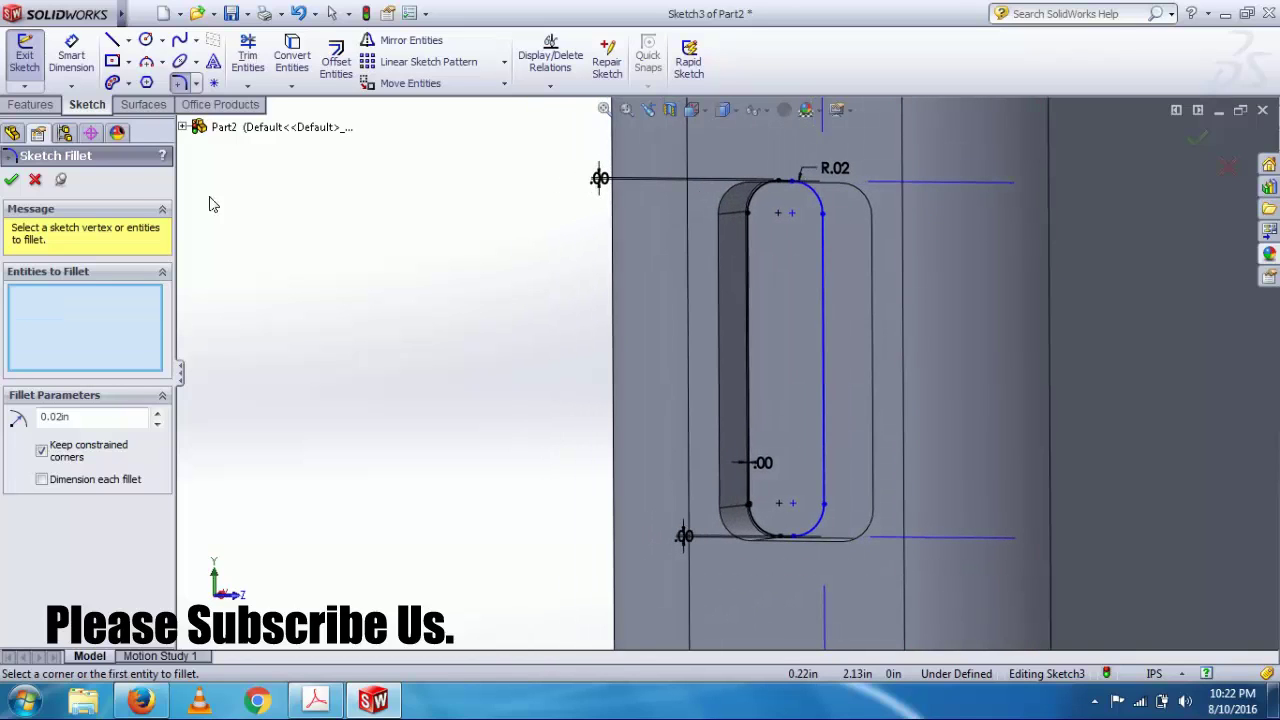
{"action": "left_click", "coordinate": [12, 180]}
Extrude the rounded switch profile outward from the pocket as a blind boss 0.08 in deep.
{"action": "left_click", "coordinate": [30, 104]}
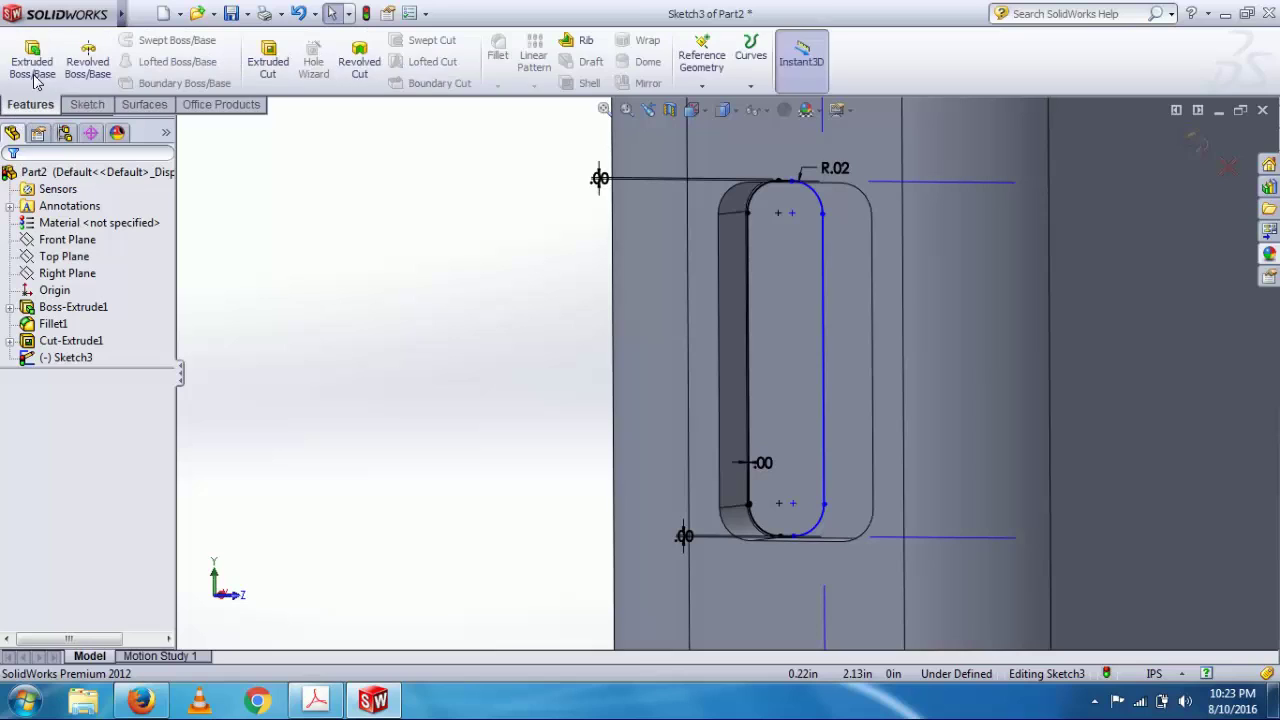
{"action": "left_click", "coordinate": [32, 58]}
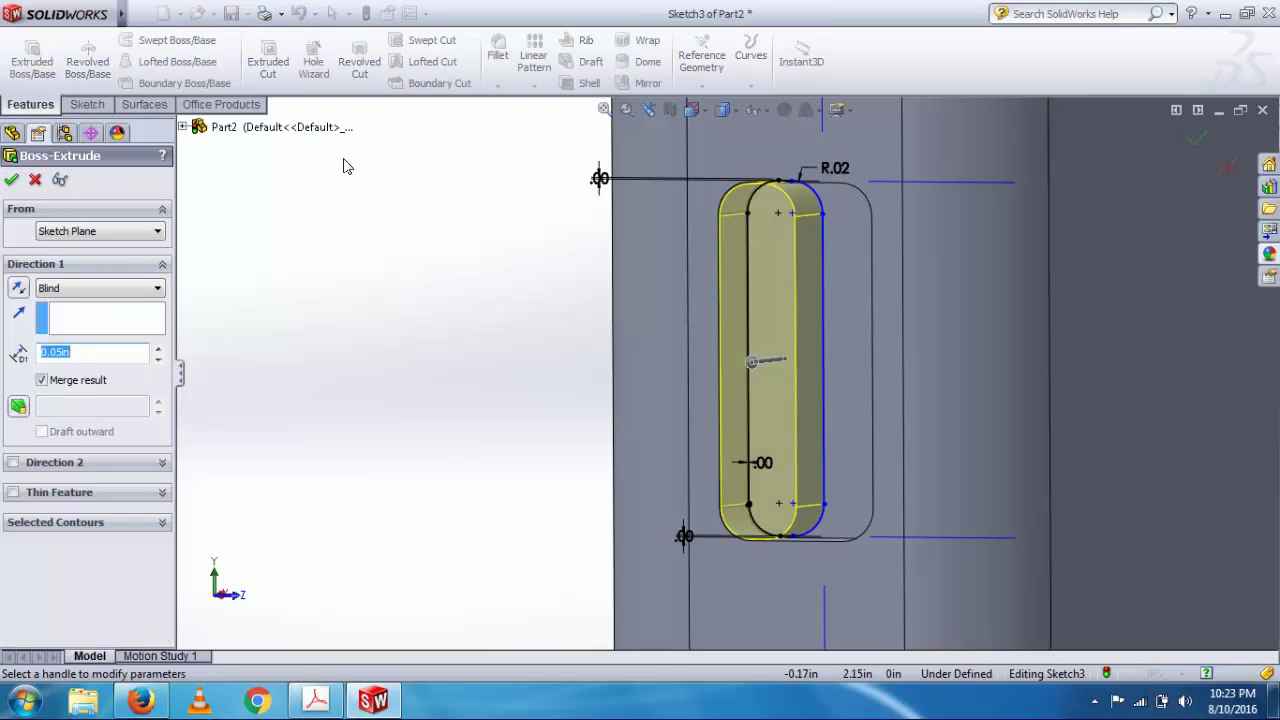
{"action": "key", "text": "Return"}
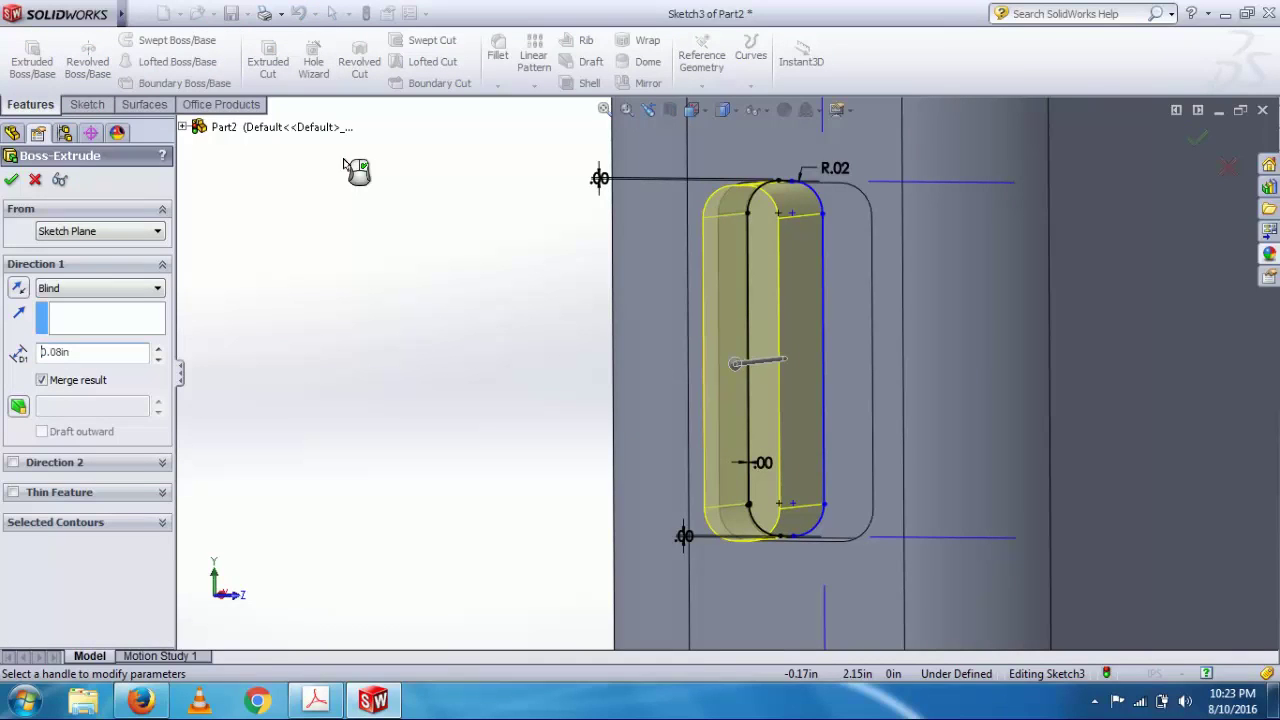
{"action": "middle_click_drag", "start_coordinate": [647, 391], "coordinate": [376, 334]}
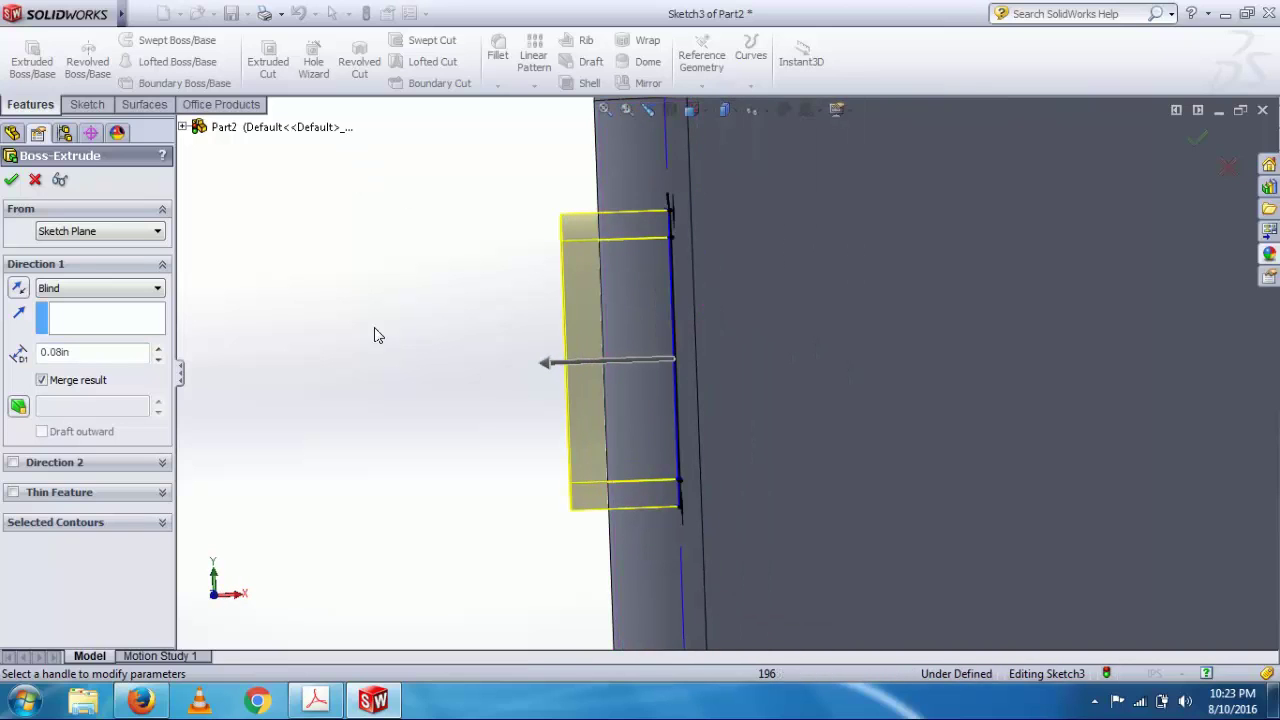
{"action": "left_click", "coordinate": [13, 180]}
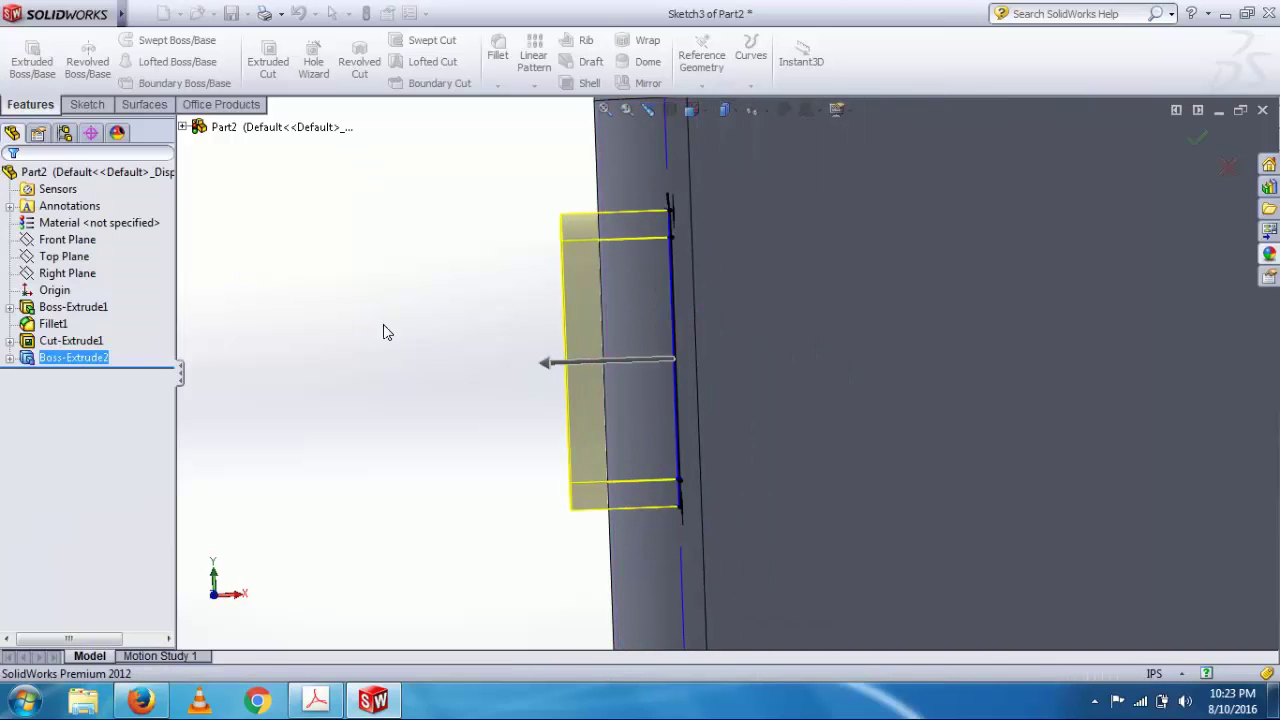
Start a sketch on the flat side face of the body, viewed from the left, below the switch.
{"action": "key", "text": "space"}
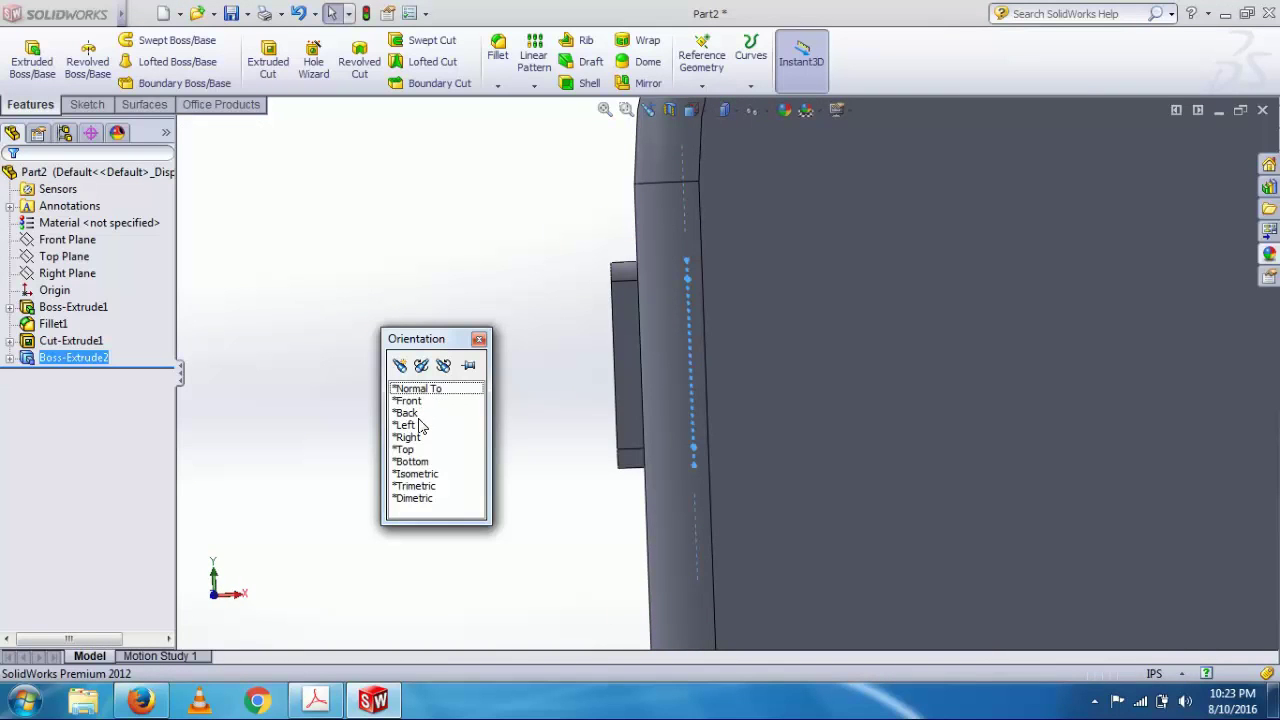
{"action": "left_click", "coordinate": [419, 426]}
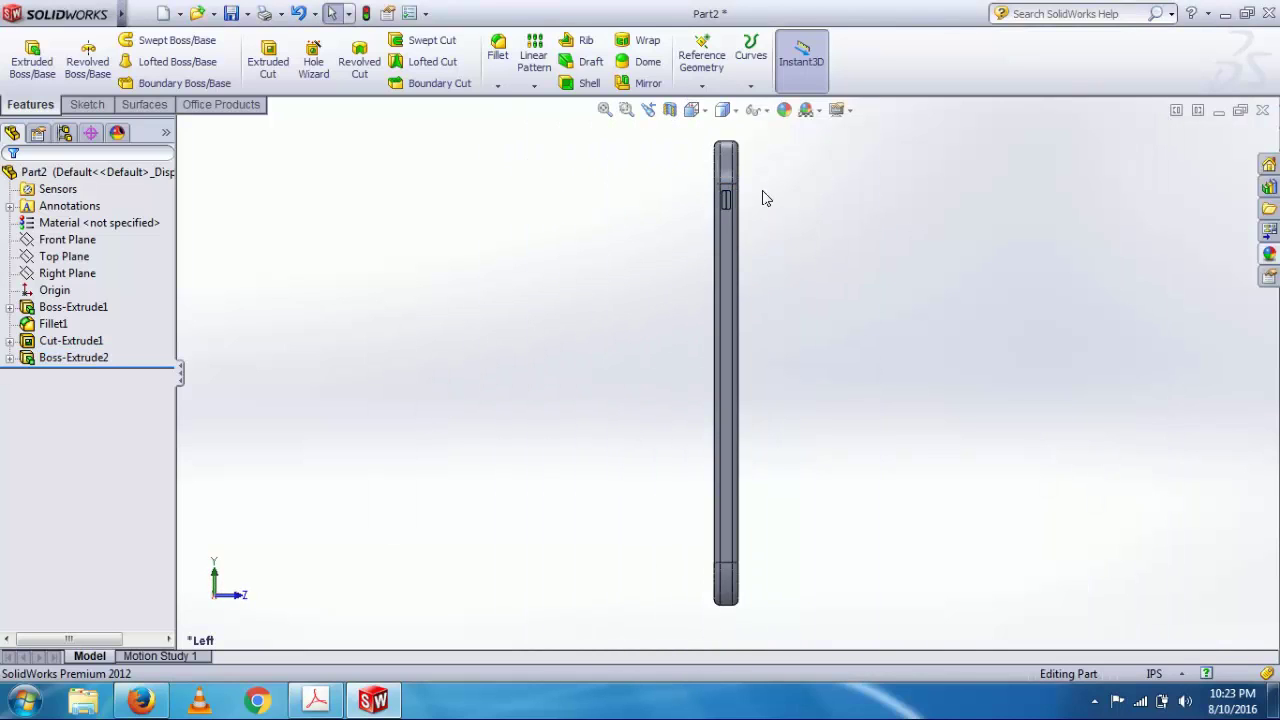
{"action": "scroll", "coordinate": [706, 303], "scroll_direction": "down", "scroll_amount": 6}
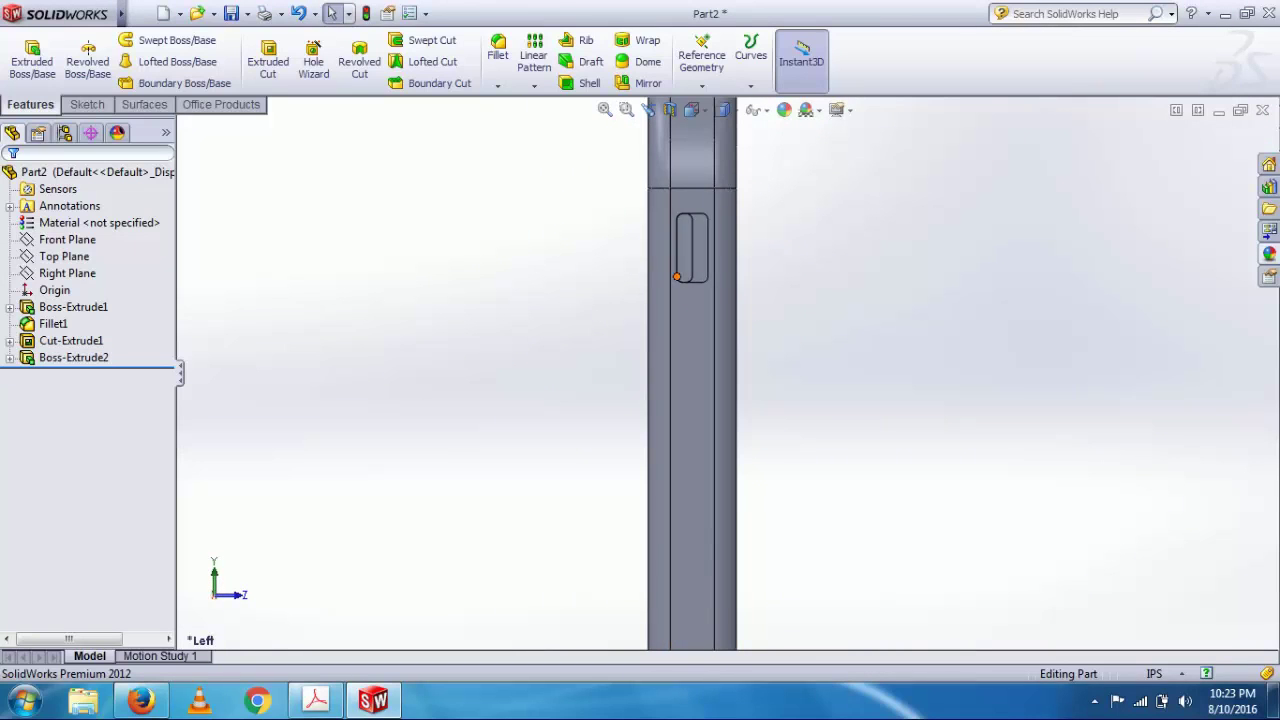
{"action": "left_click", "coordinate": [699, 412]}
{"action": "left_click", "coordinate": [777, 360]}
{"action": "key", "text": "space"}
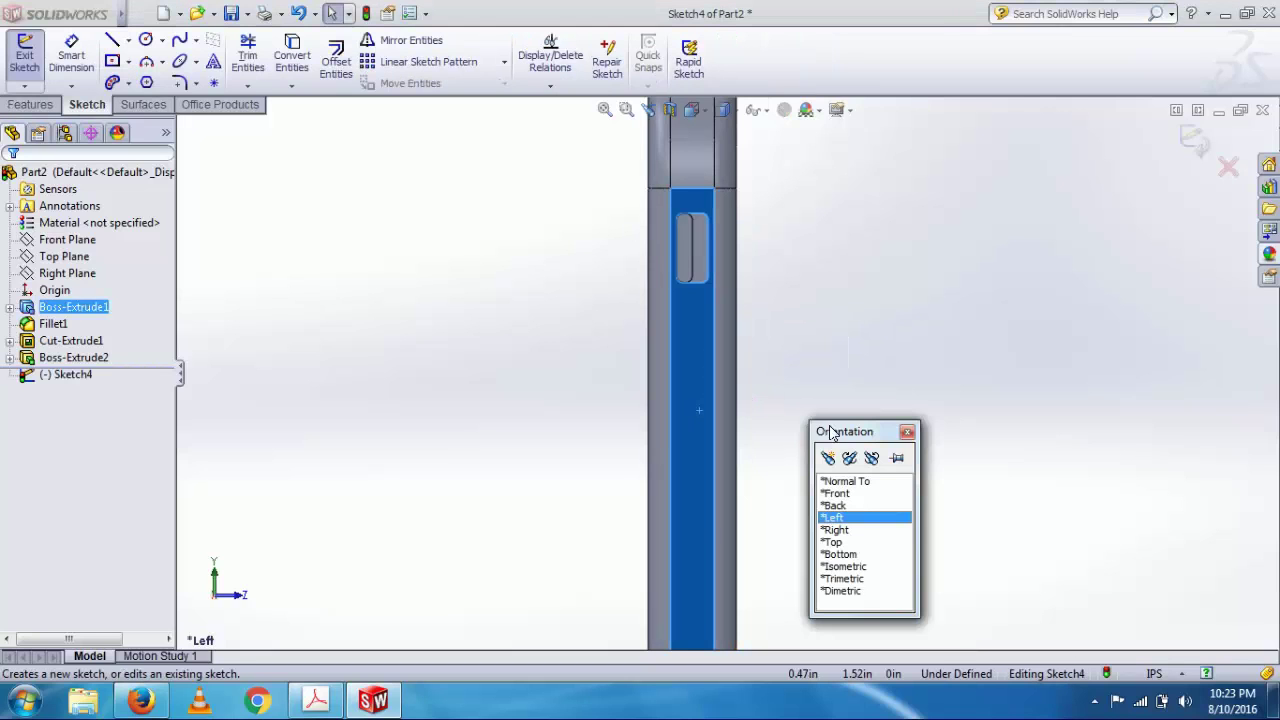
Draw a vertical center rectangle about 0.08 by 0.57 in on the side face below the switch pocket.
{"action": "left_click", "coordinate": [113, 62]}
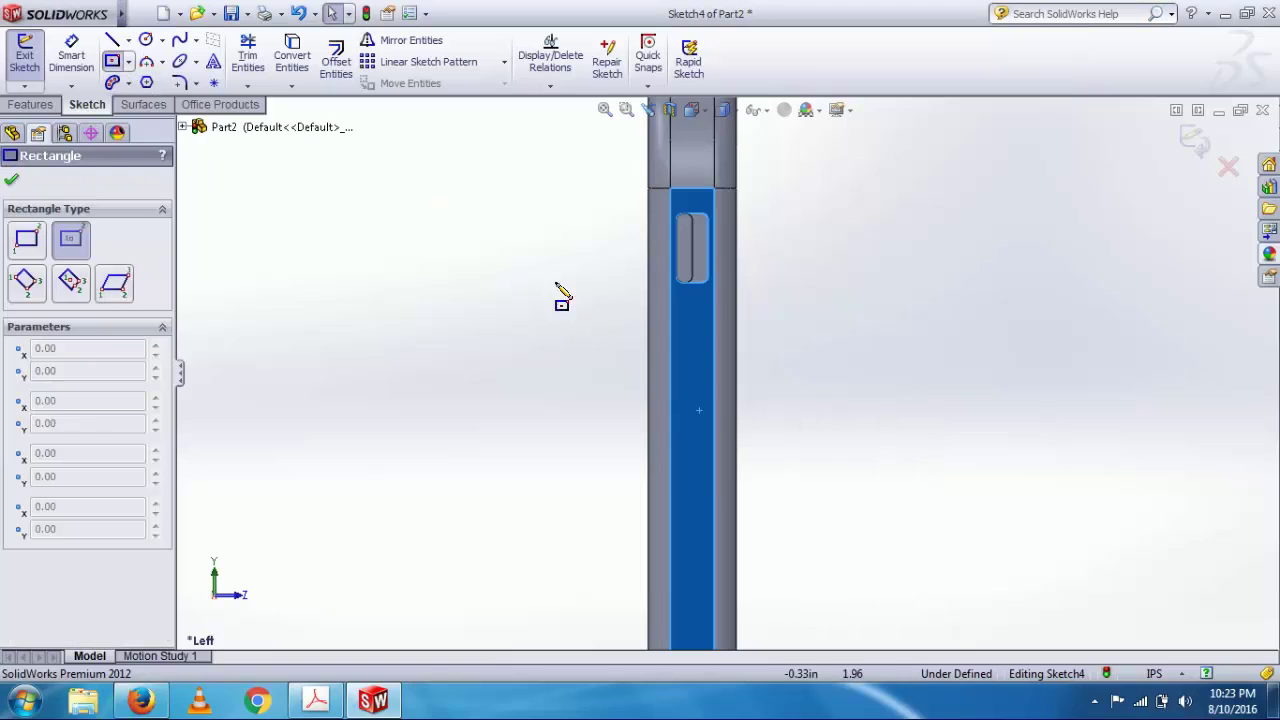
{"action": "left_click", "coordinate": [694, 466]}
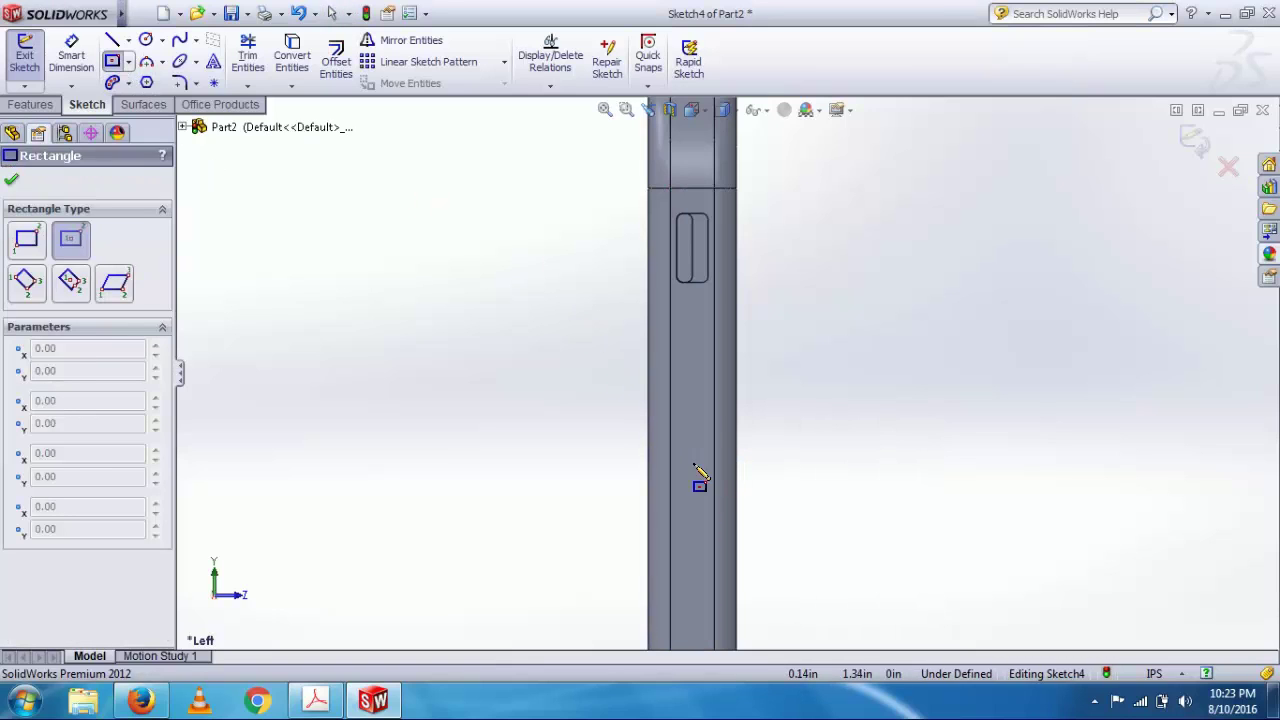
{"action": "left_click", "coordinate": [708, 377]}
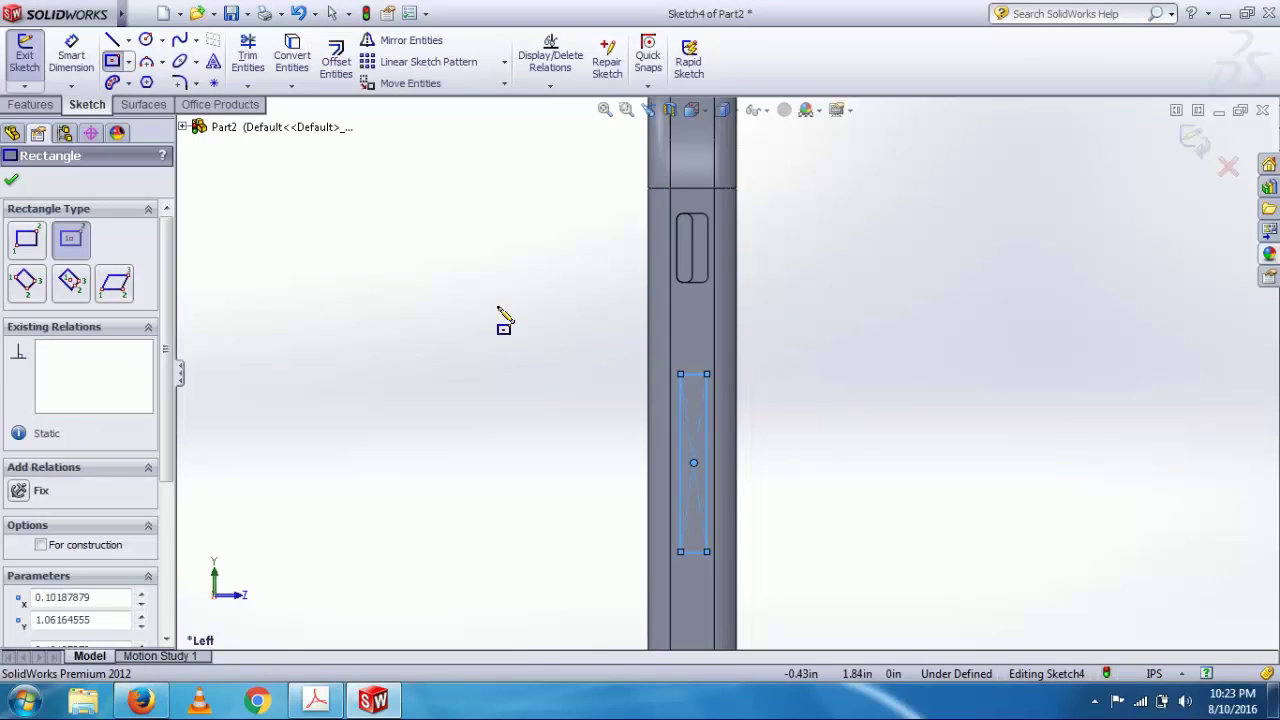
{"action": "left_click", "coordinate": [128, 83]}
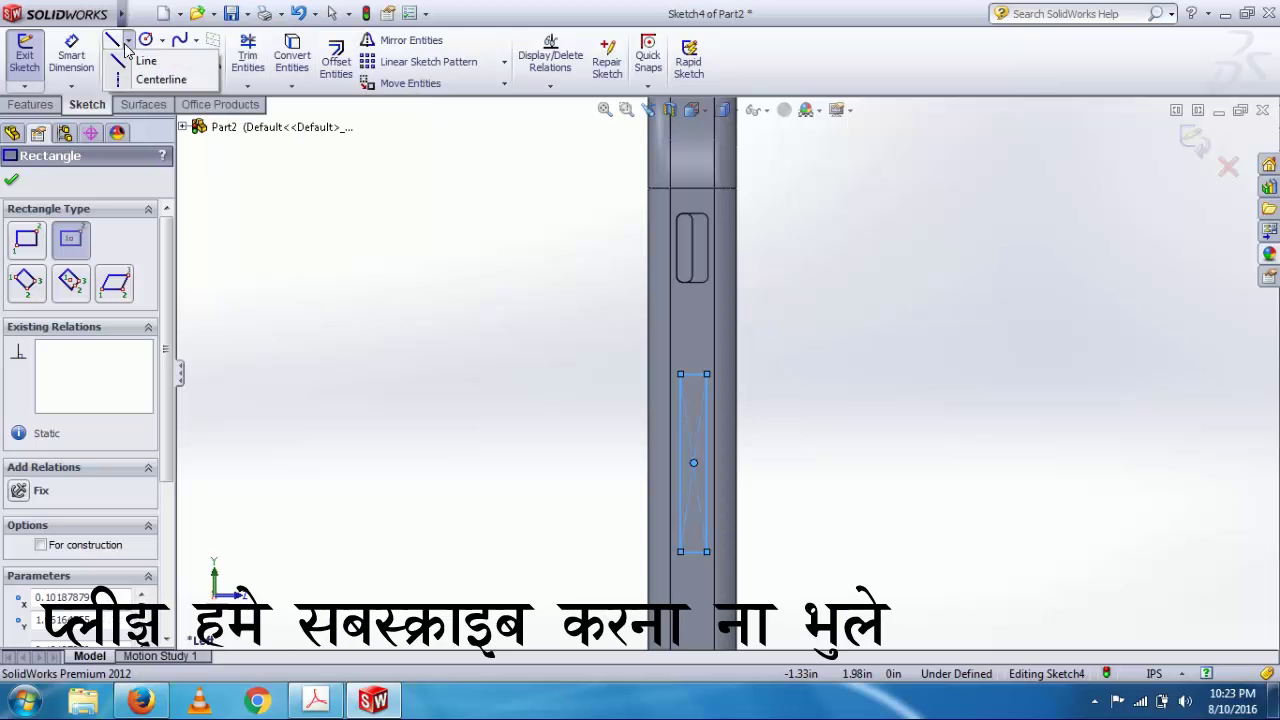
Dimension the rectangle's center point 0.14 in from the body's left edge.
{"action": "left_click", "coordinate": [71, 55]}
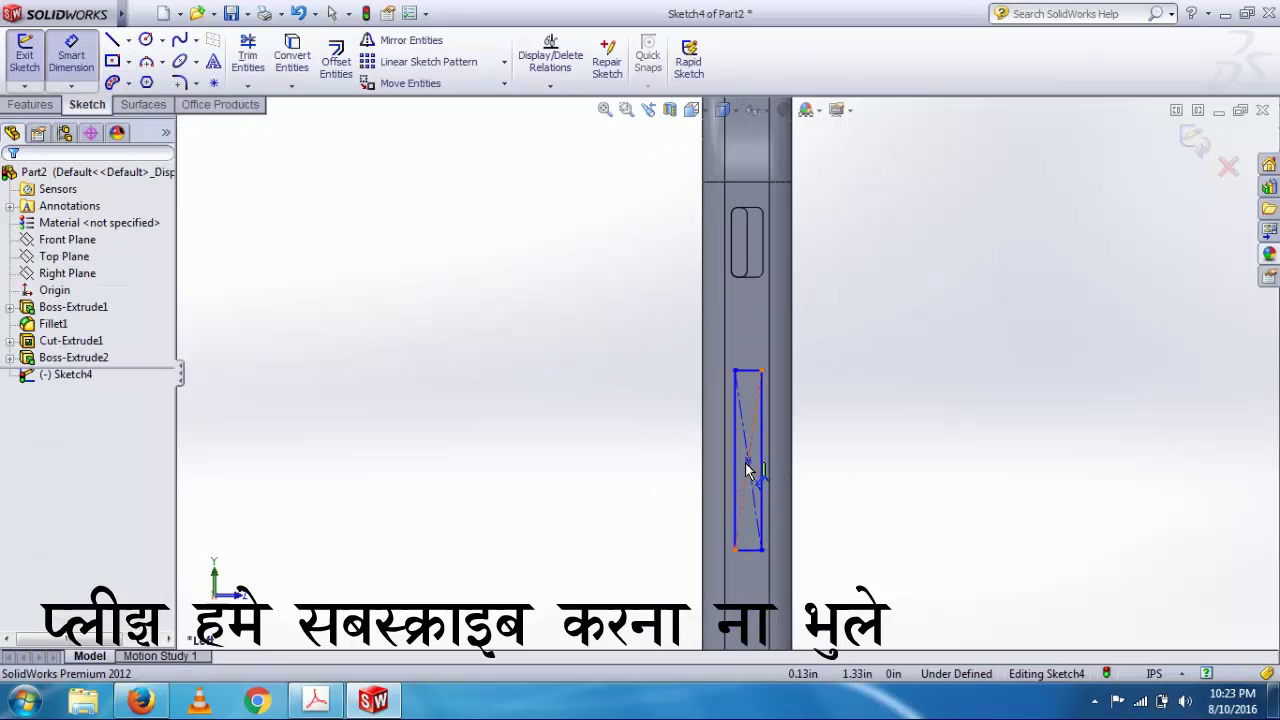
{"action": "left_click", "coordinate": [748, 462]}
{"action": "left_click", "coordinate": [702, 462]}
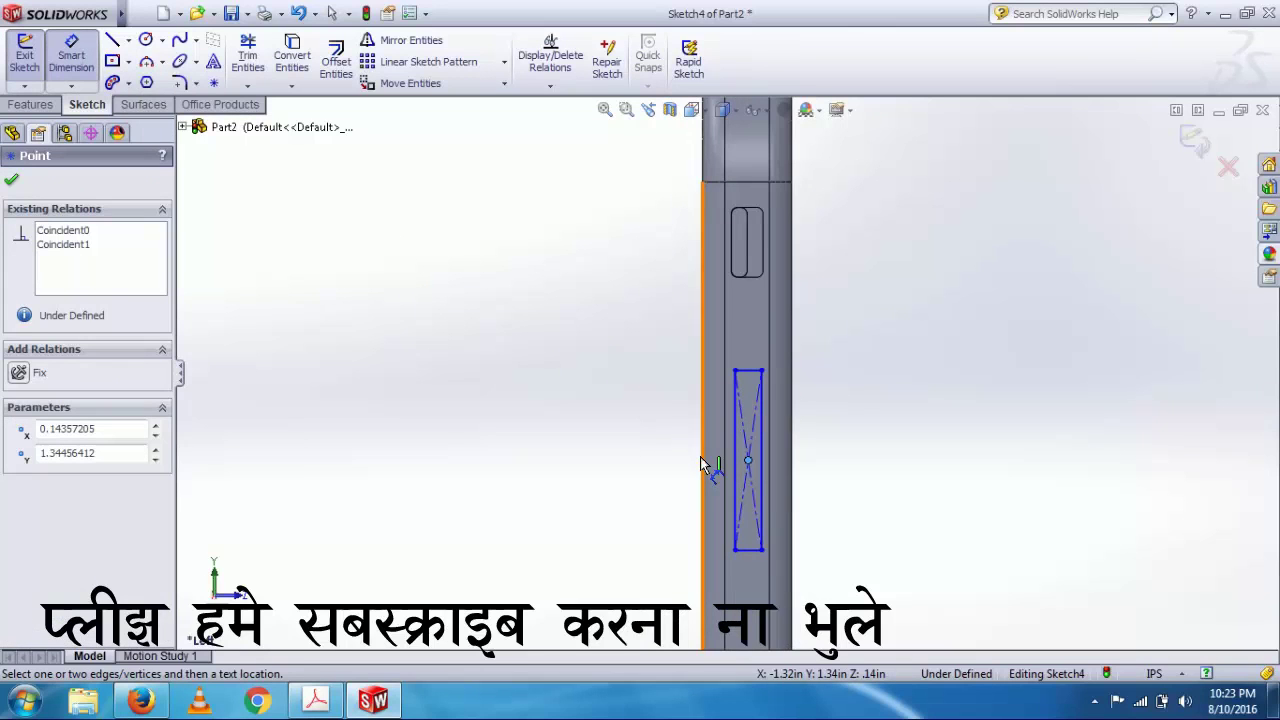
{"action": "left_click", "coordinate": [543, 424]}
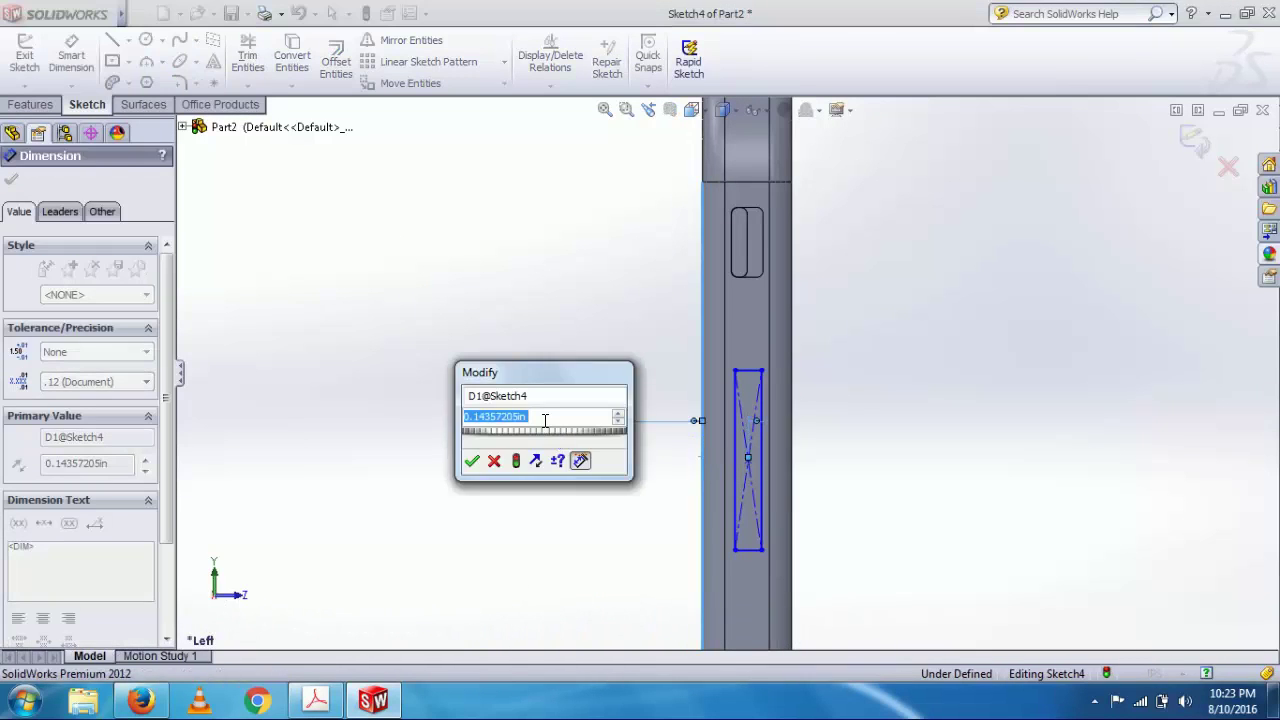
{"action": "type", "text": "0.14"}
{"action": "key", "text": "Return"}
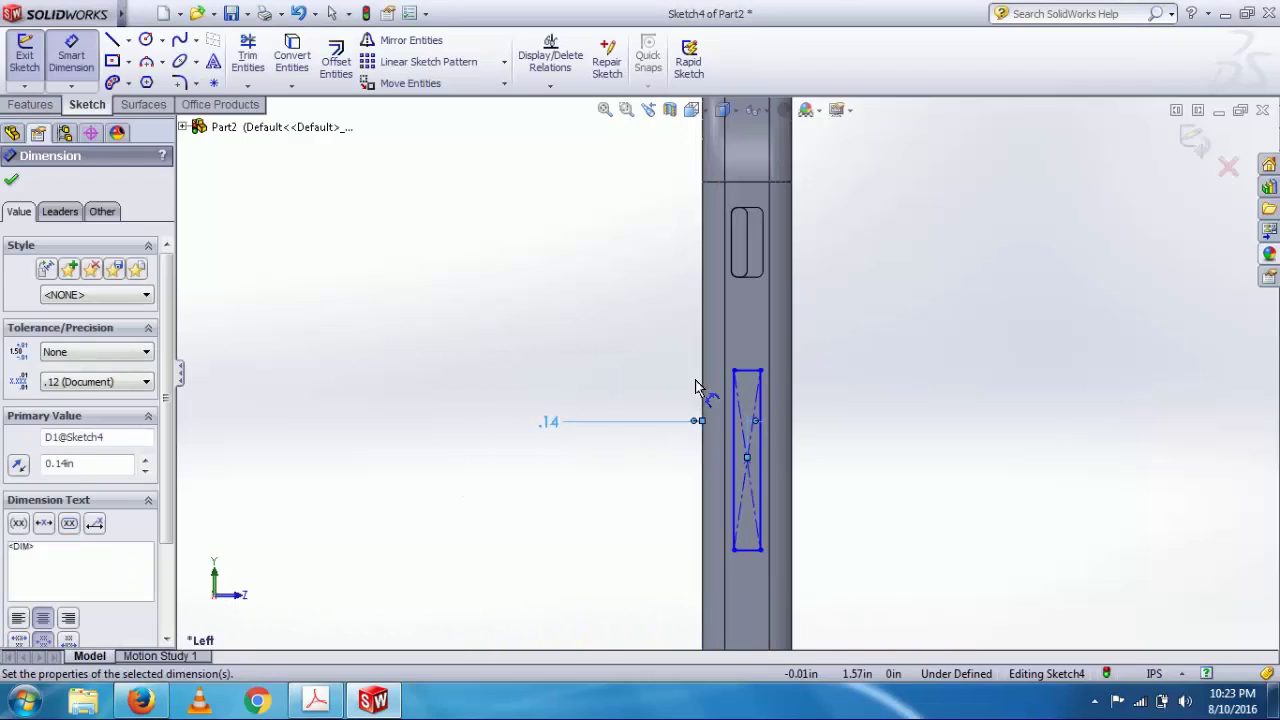
Cap the rectangle's upper end with a tangent 180° three-point arc of about 0.04 in radius.
{"action": "scroll", "coordinate": [700, 380], "scroll_direction": "up", "scroll_amount": 2}
{"action": "scroll", "coordinate": [700, 372], "scroll_direction": "down", "scroll_amount": 5}
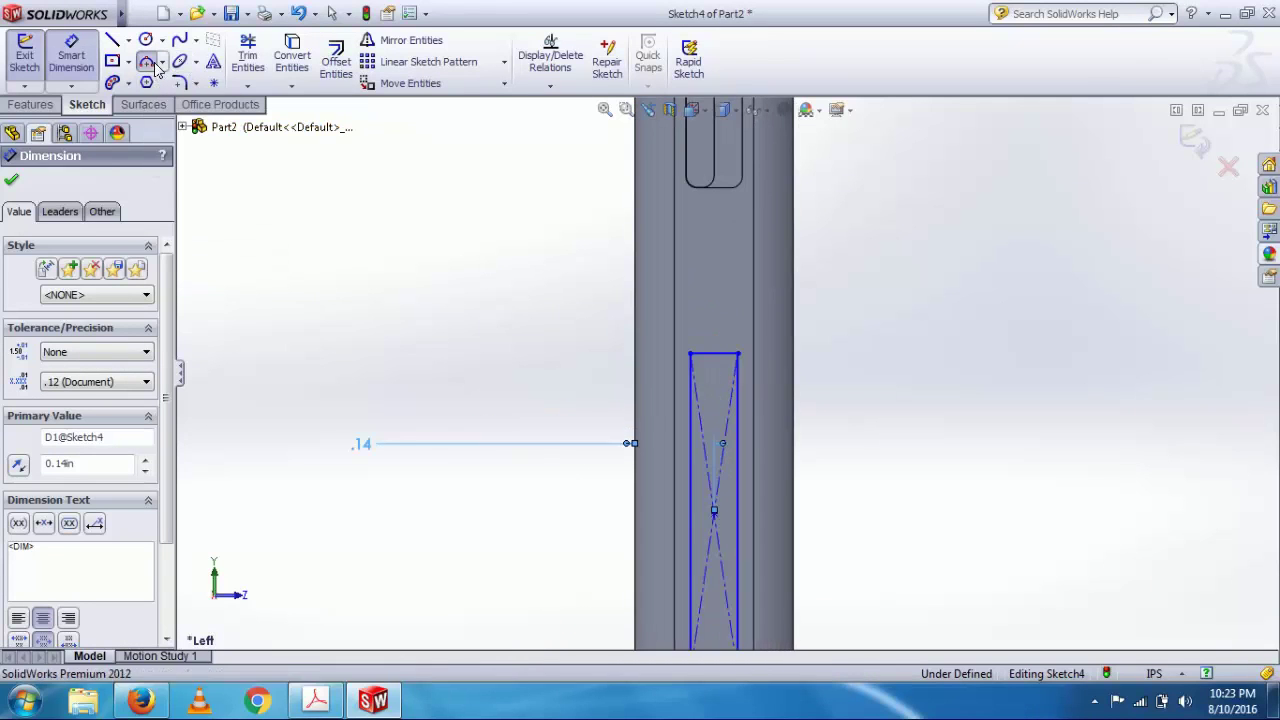
{"action": "left_click", "coordinate": [148, 63]}
{"action": "left_click", "coordinate": [737, 356]}
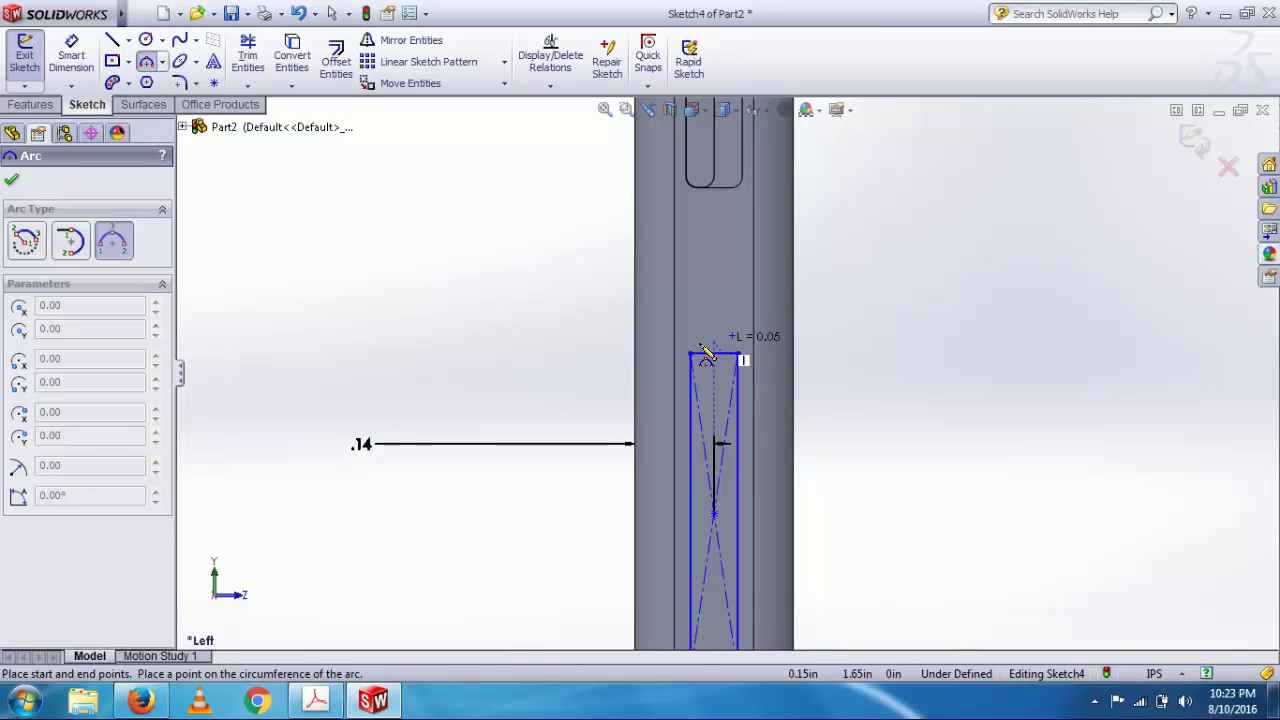
{"action": "left_click", "coordinate": [690, 355]}
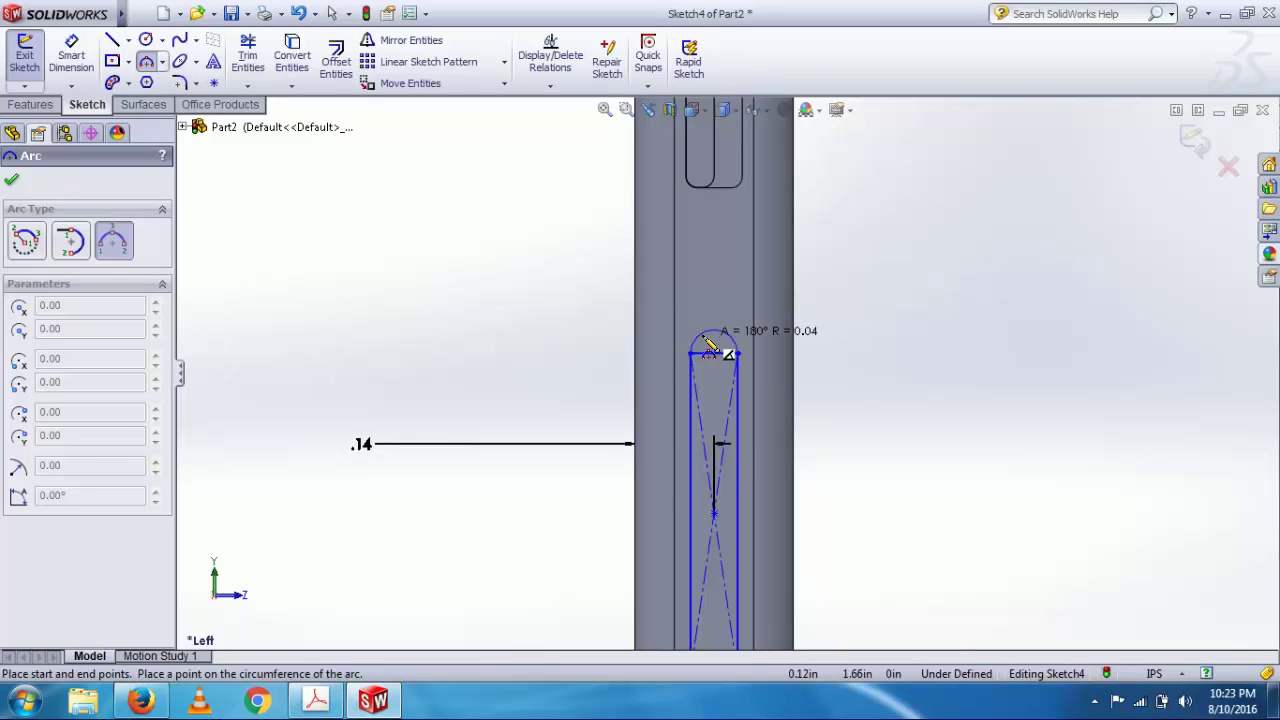
{"action": "left_click", "coordinate": [714, 333]}
Close the rectangle's lower end with a matching tangent three-point arc between its two bottom corners.
{"action": "scroll", "coordinate": [722, 370], "scroll_direction": "up", "scroll_amount": 3}
{"action": "scroll", "coordinate": [705, 548], "scroll_direction": "down", "scroll_amount": 1}
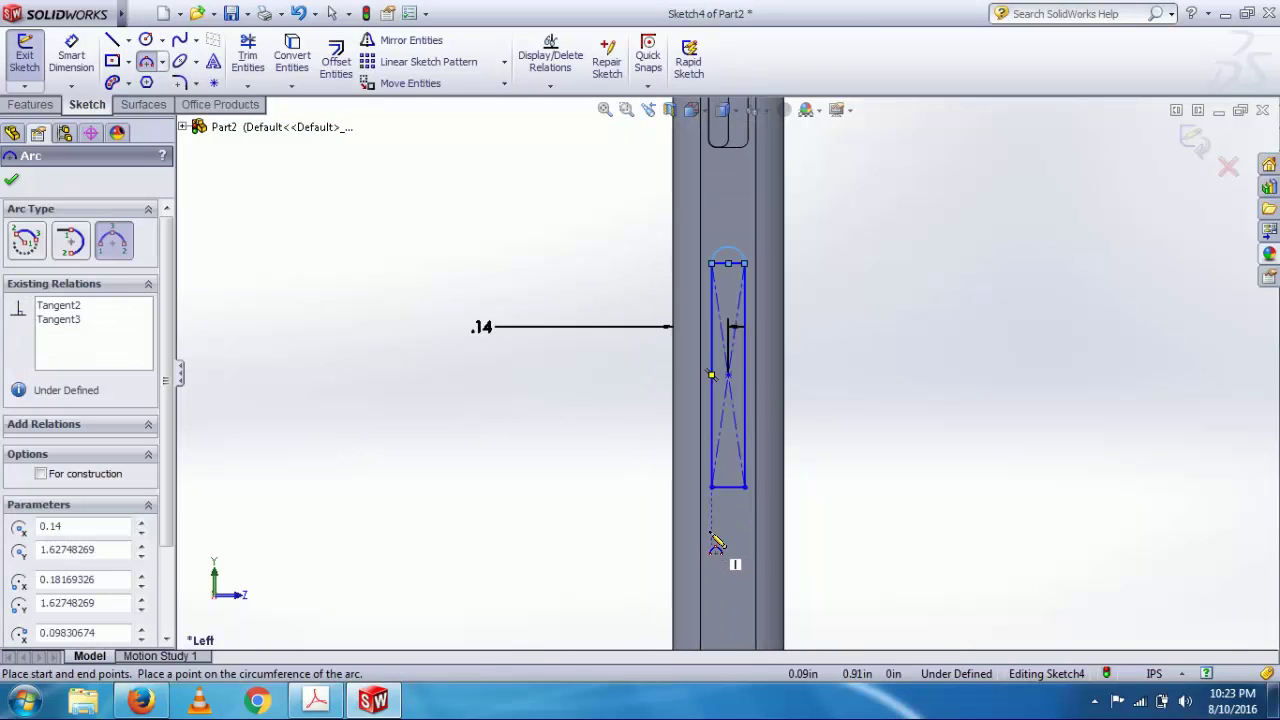
{"action": "left_click", "coordinate": [712, 488]}
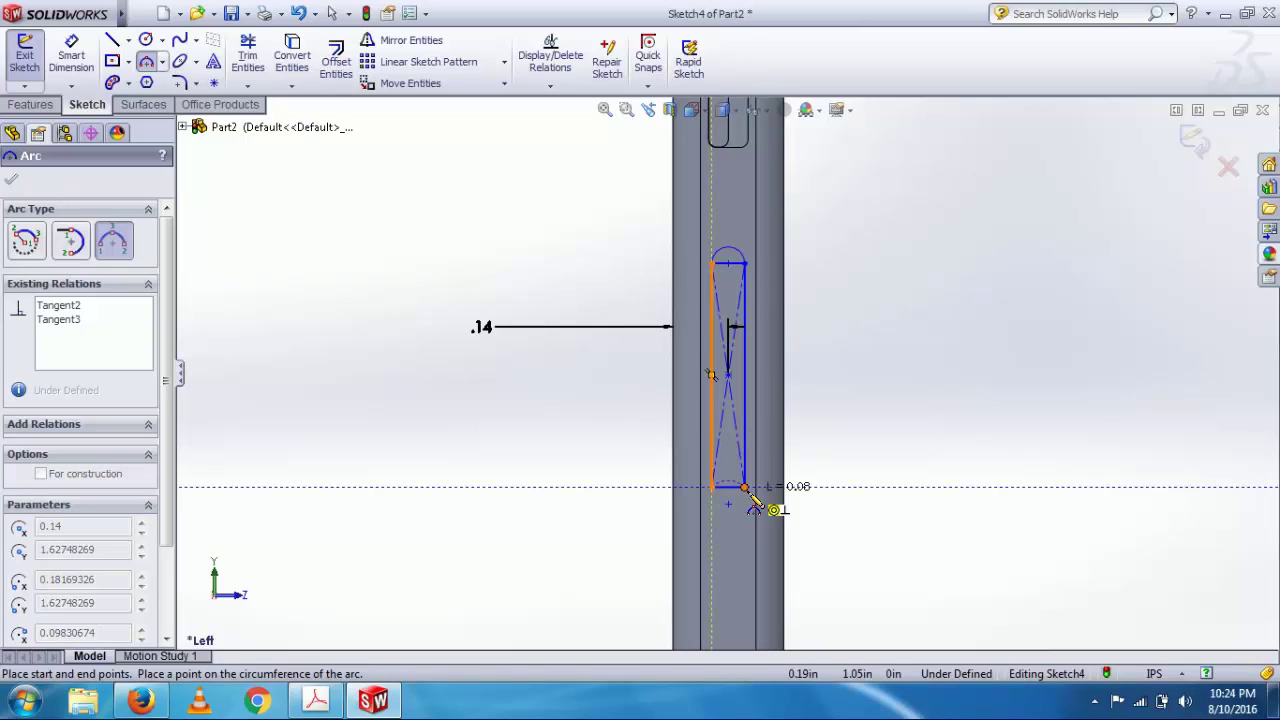
{"action": "left_click", "coordinate": [745, 489]}
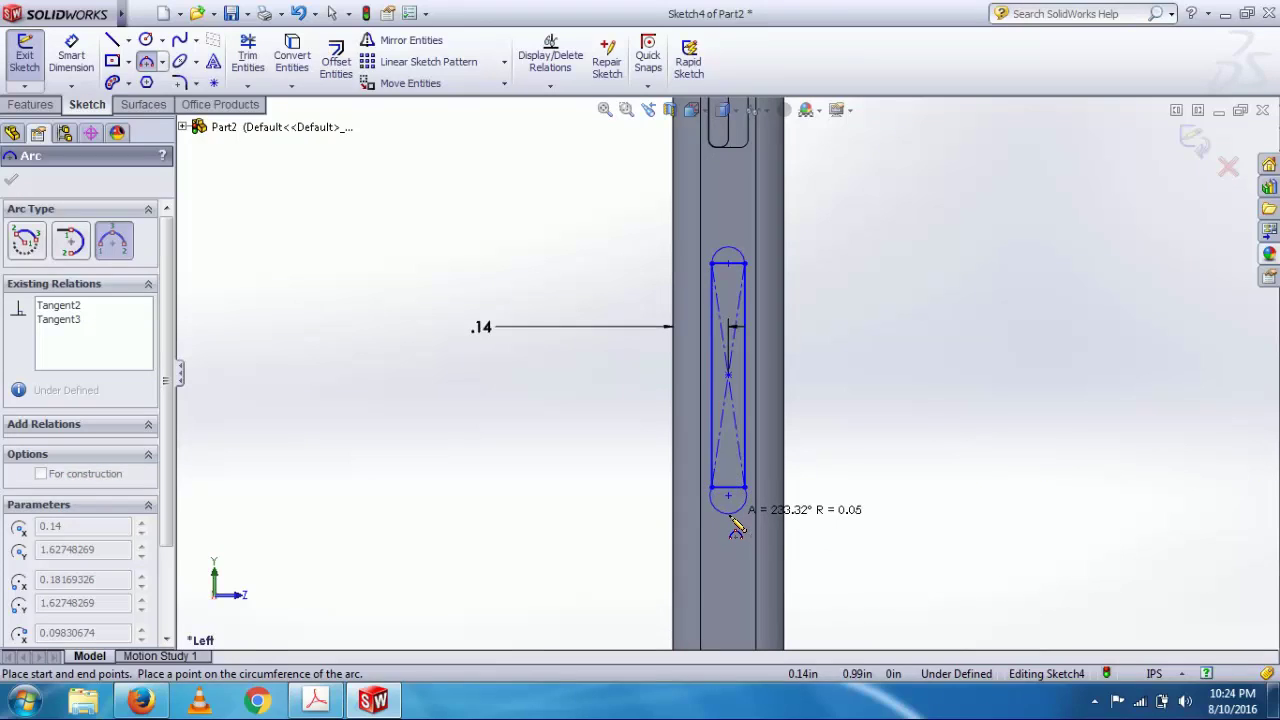
{"action": "left_click", "coordinate": [735, 513]}
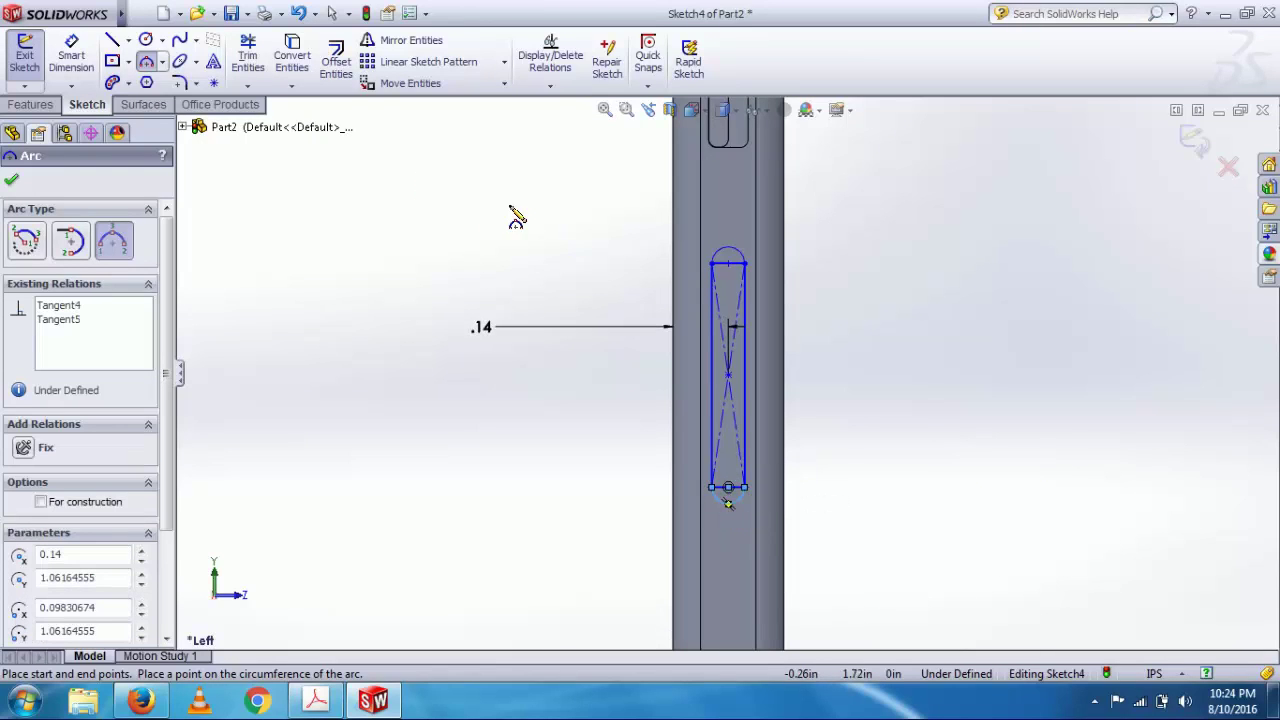
Trim away the rectangle's two short edges and its diagonal construction lines, leaving a single slot outline.
{"action": "left_click", "coordinate": [248, 55]}
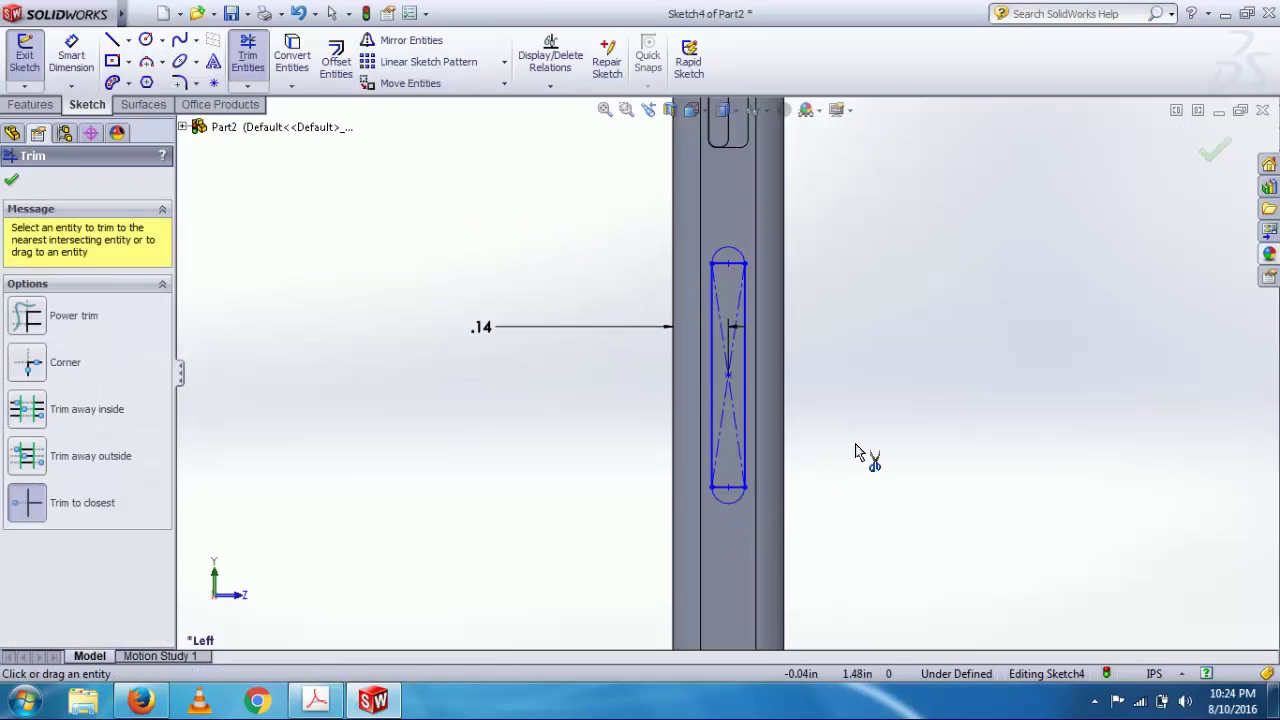
{"action": "left_click", "coordinate": [723, 487]}
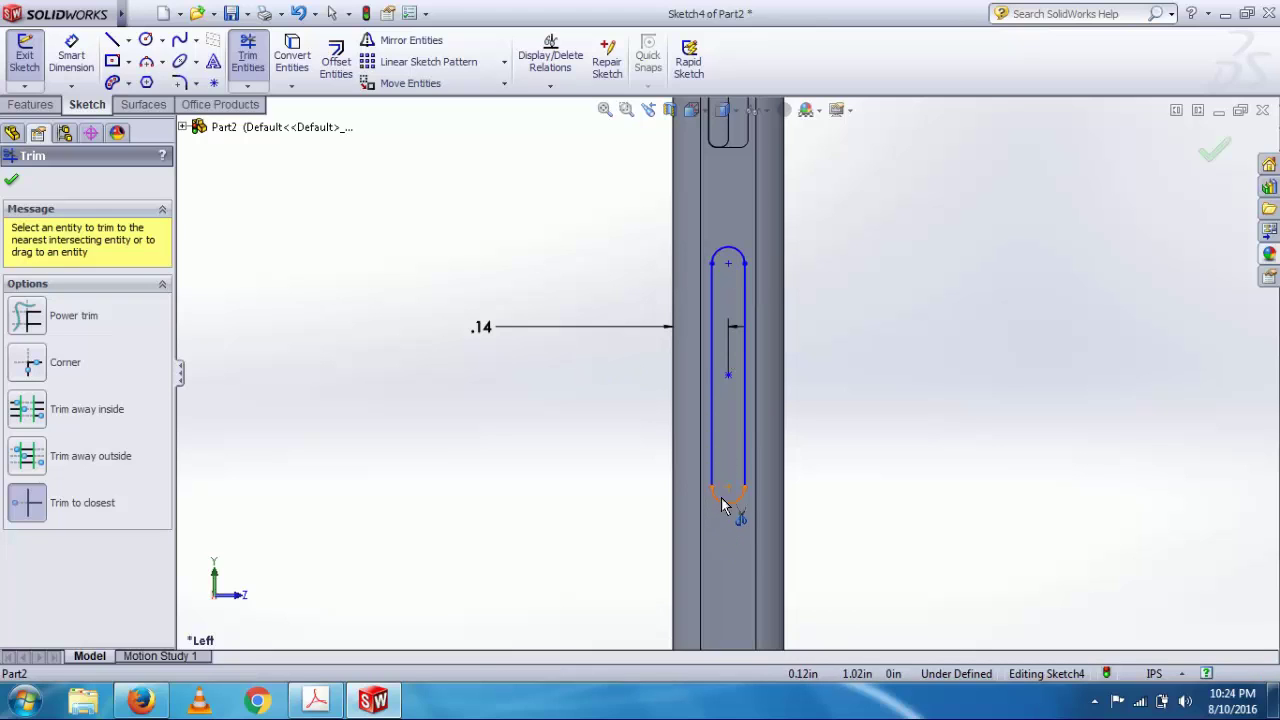
{"action": "left_click", "coordinate": [90, 66]}
Place sketch points at the midpoints of the slot's upper and lower arcs.
{"action": "left_click", "coordinate": [213, 83]}
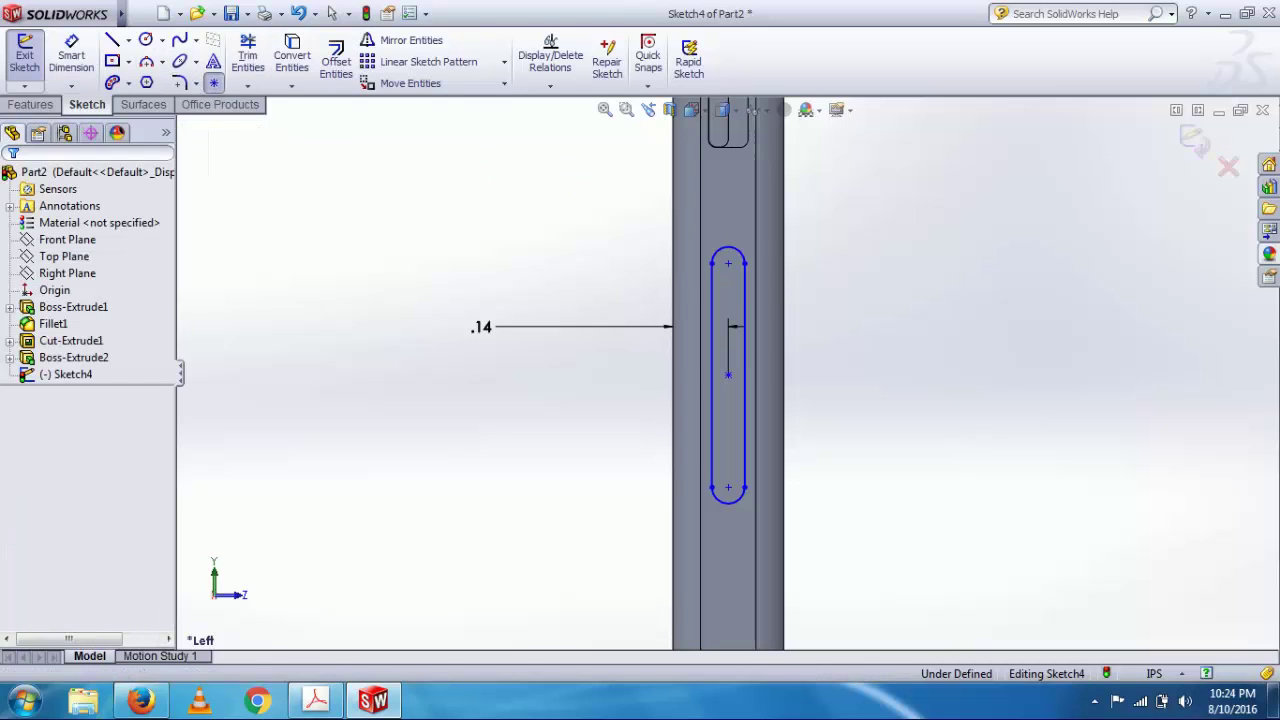
{"action": "scroll", "coordinate": [762, 236], "scroll_direction": "down", "scroll_amount": 5}
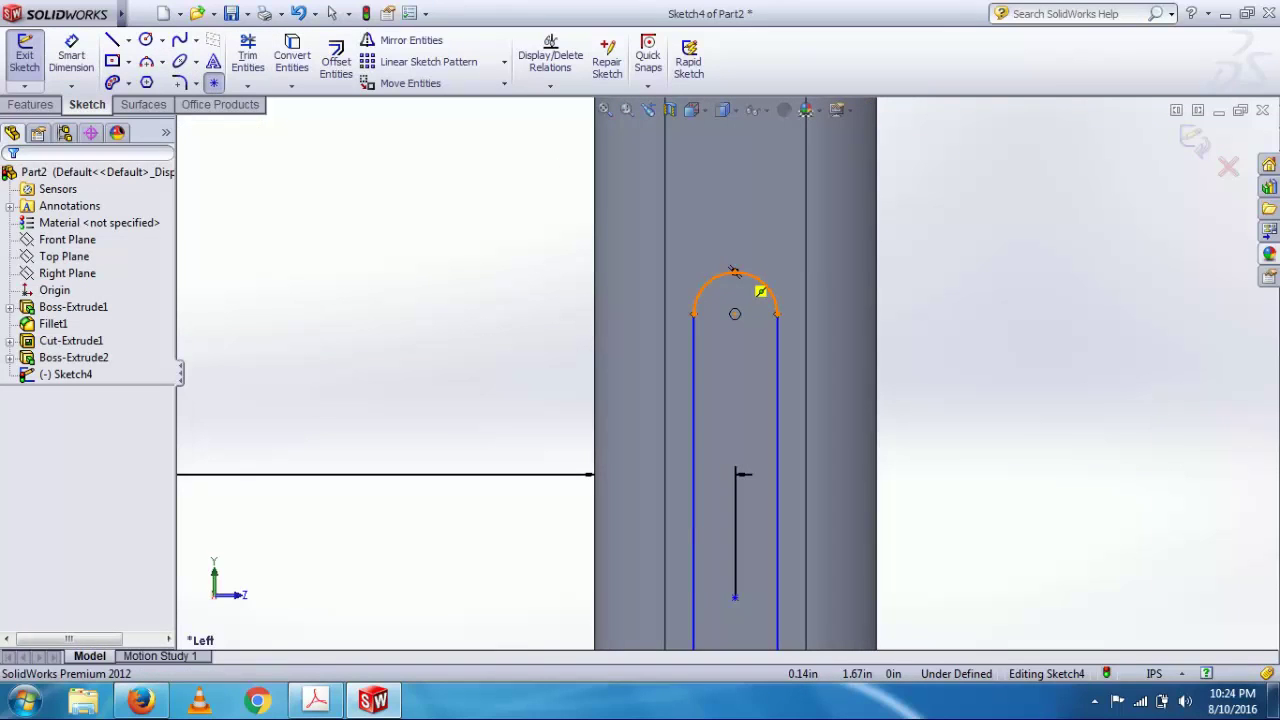
{"action": "left_click", "coordinate": [734, 271]}
{"action": "scroll", "coordinate": [734, 280], "scroll_direction": "up", "scroll_amount": 4}
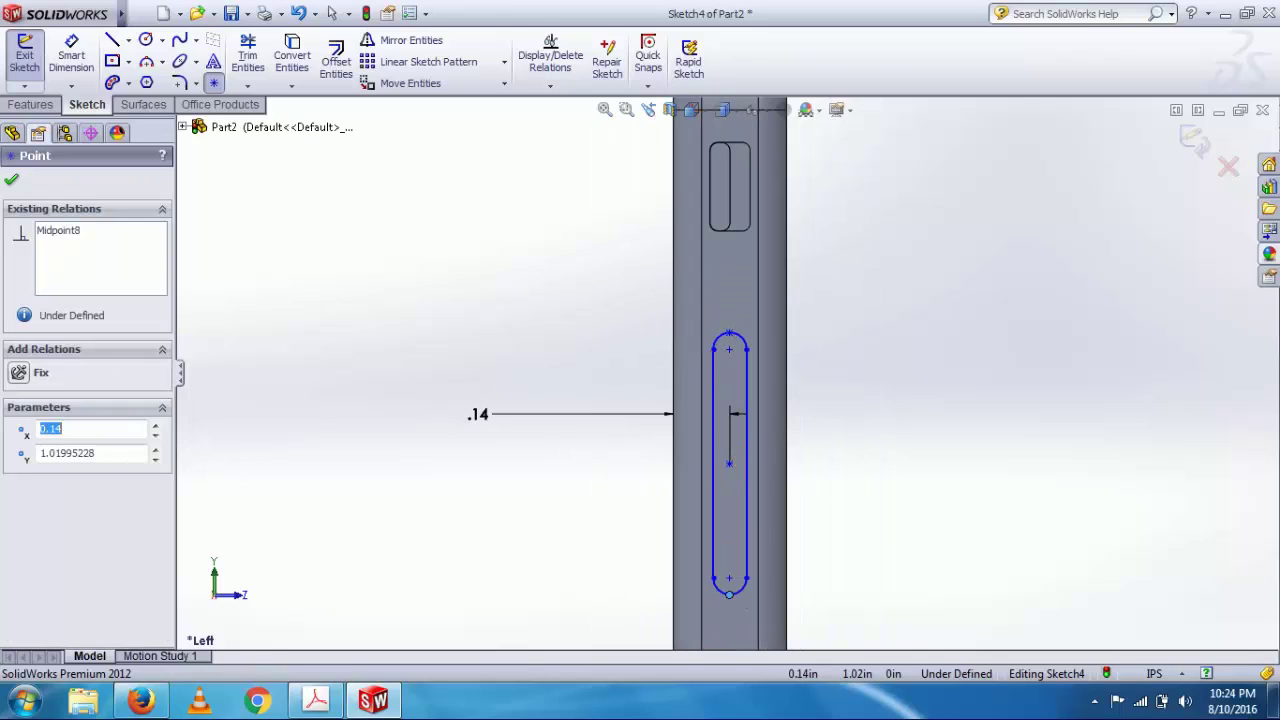
Dimension the slot's overall length between the two arc midpoints as 0.43 in.
{"action": "left_click", "coordinate": [71, 55]}
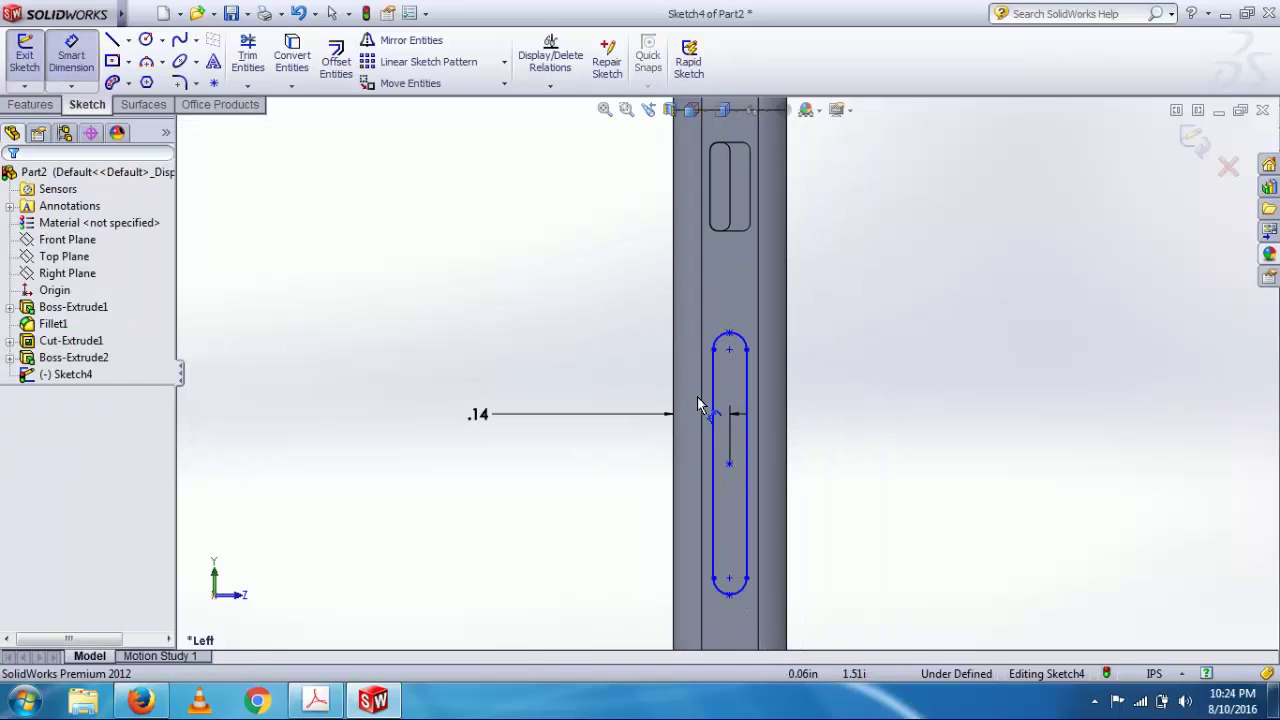
{"action": "left_click", "coordinate": [730, 333]}
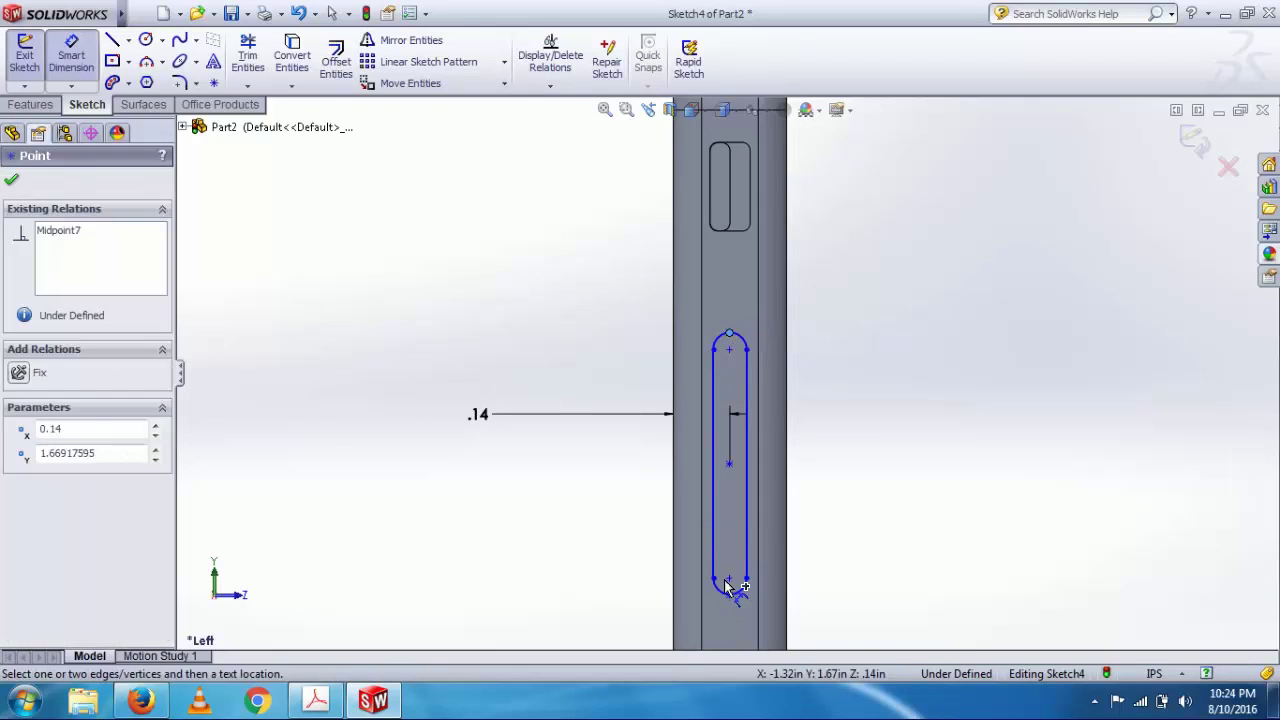
{"action": "left_click", "coordinate": [730, 595]}
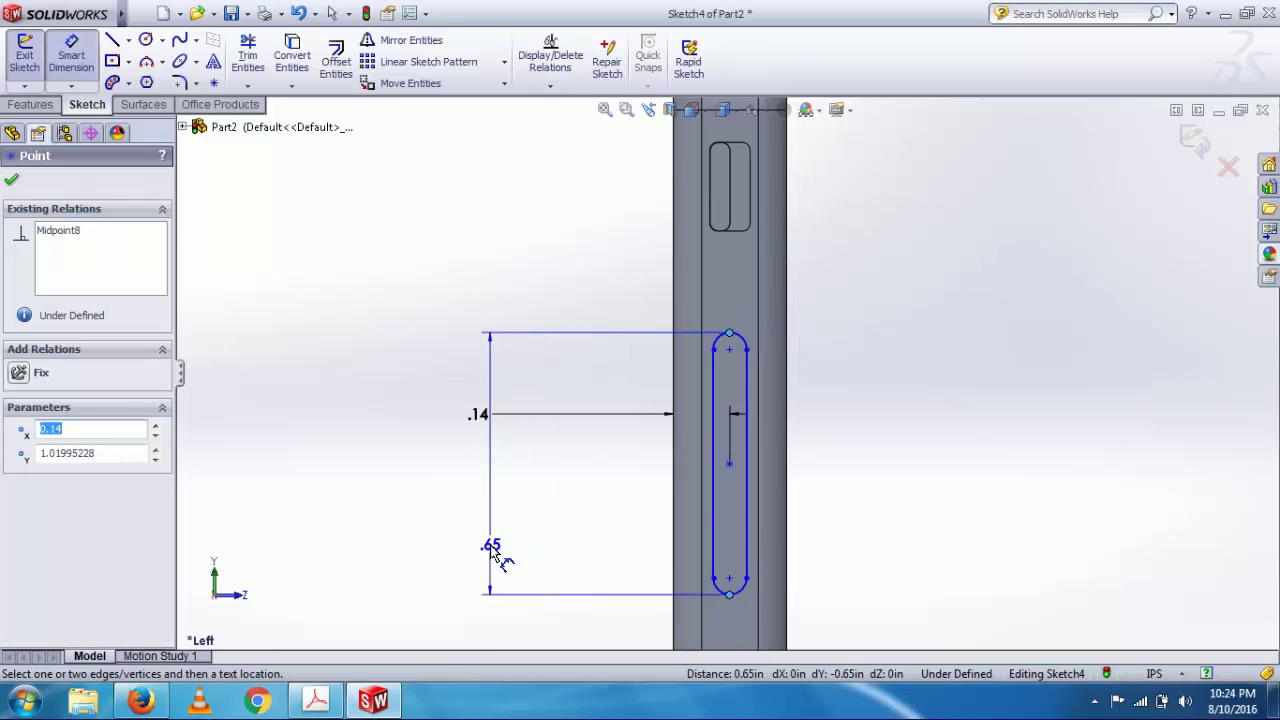
{"action": "left_click", "coordinate": [490, 543]}
{"action": "type", "text": "0"}
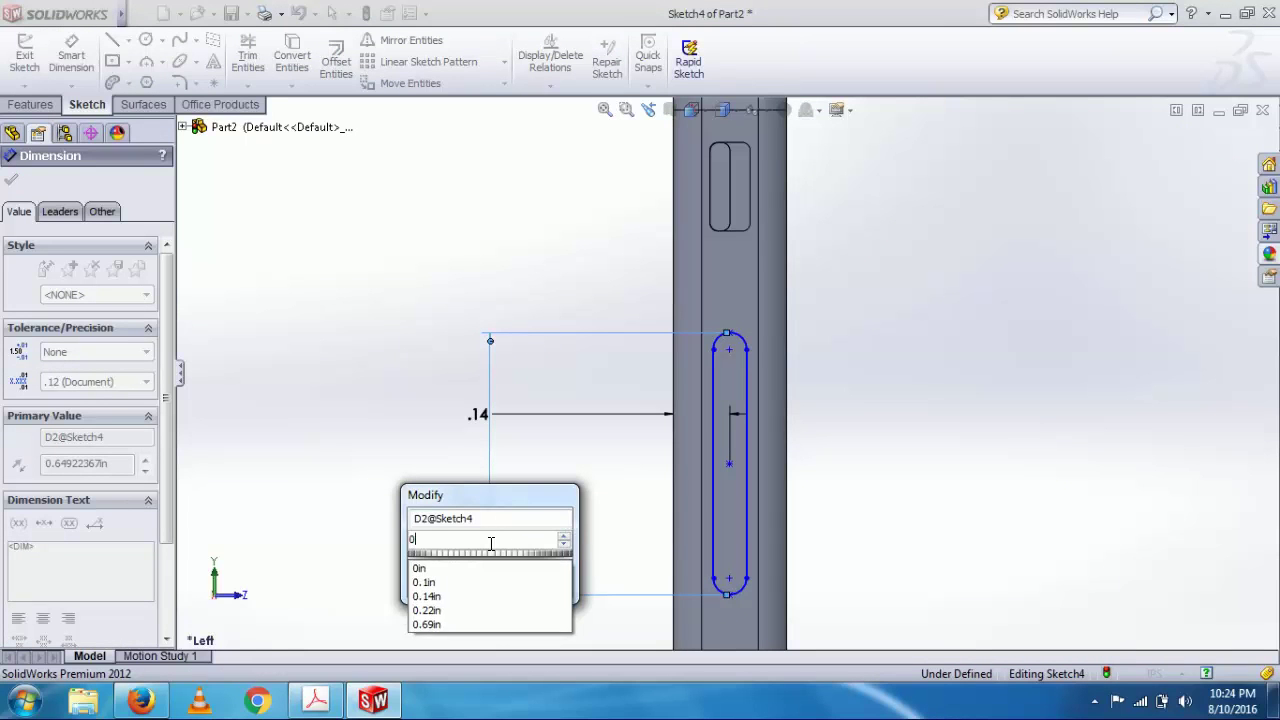
{"action": "type", "text": ".43"}
{"action": "key", "text": "Return"}
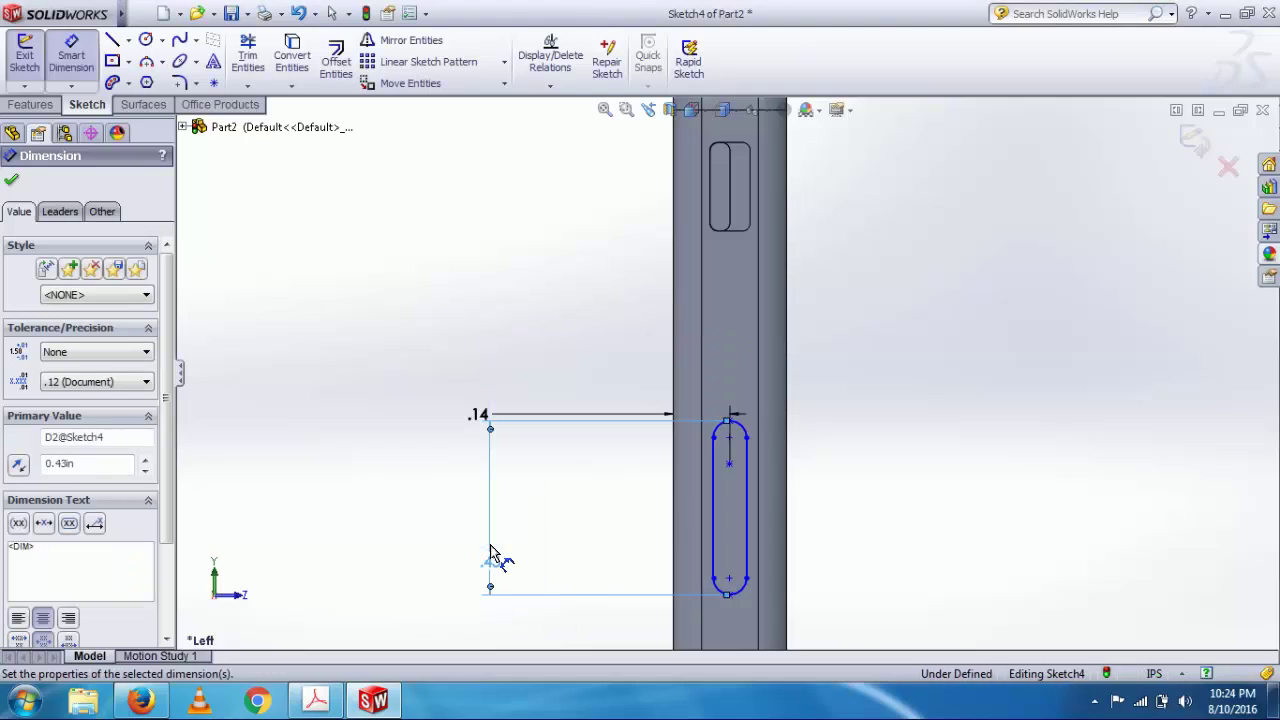
Dimension the slot's width between its two vertical lines as 0.11 in.
{"action": "left_click", "coordinate": [746, 527]}
{"action": "left_click", "coordinate": [715, 530]}
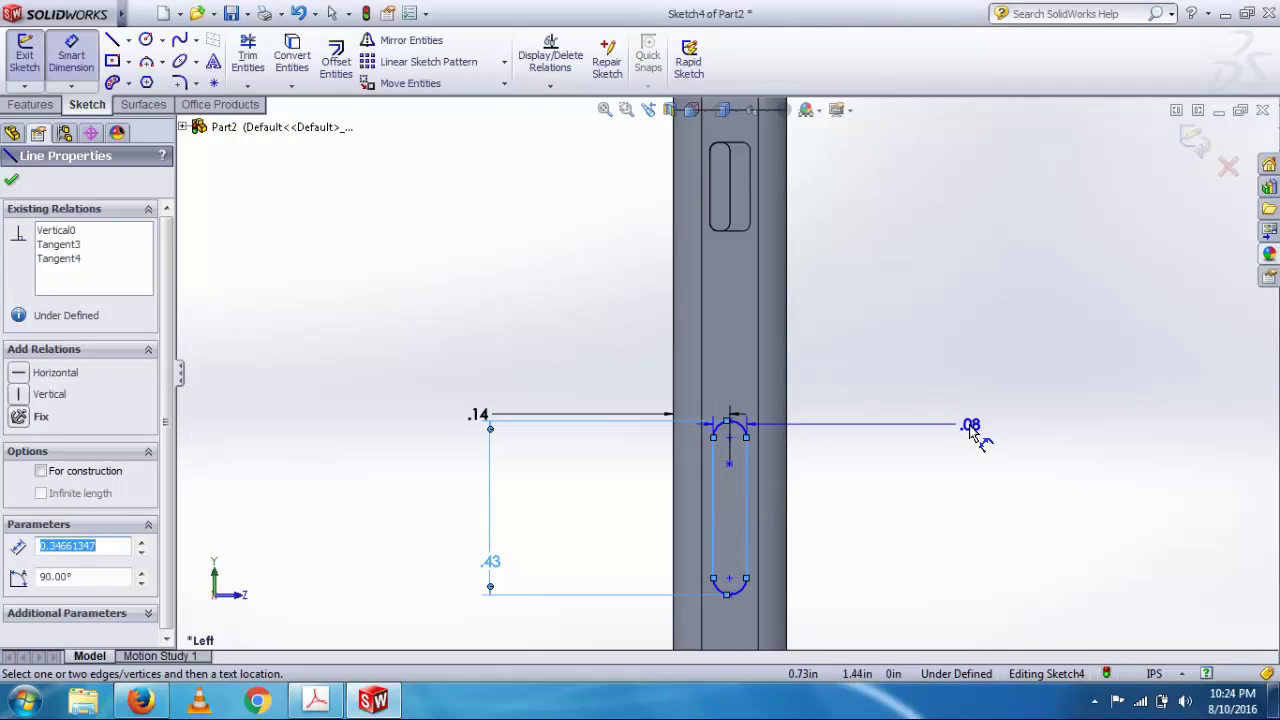
{"action": "left_click", "coordinate": [971, 430]}
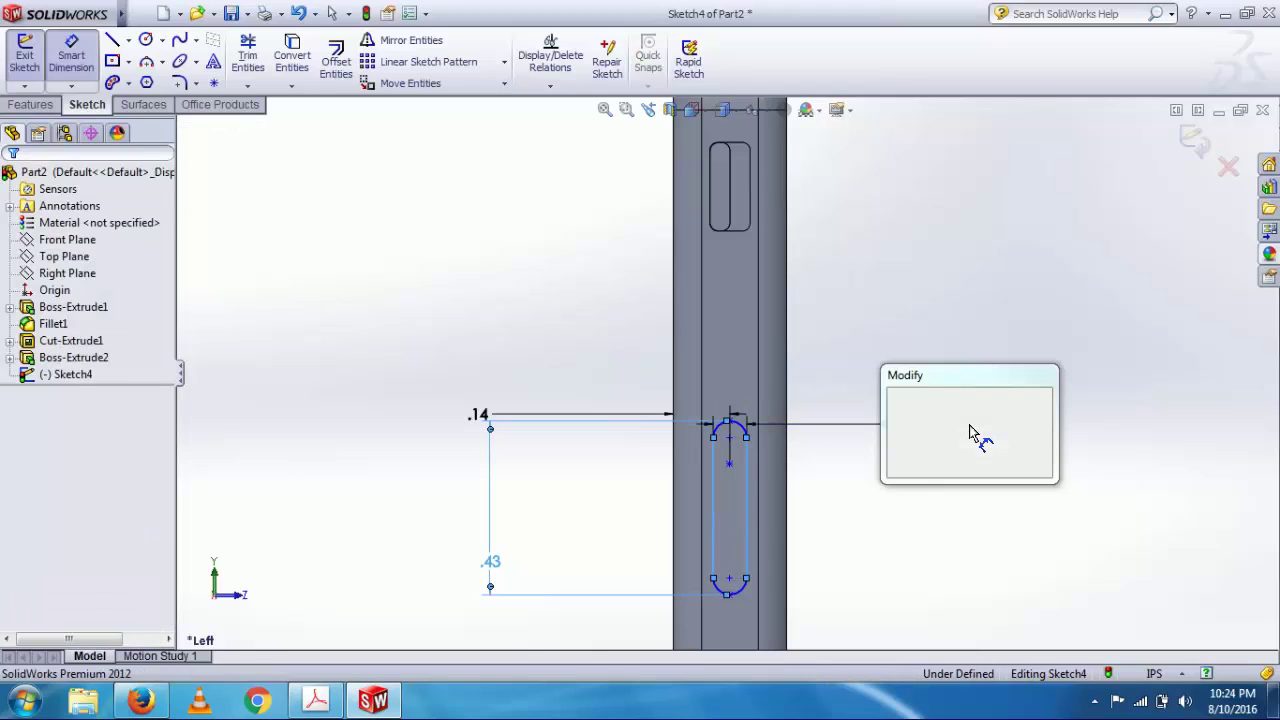
{"action": "type", "text": "0.11"}
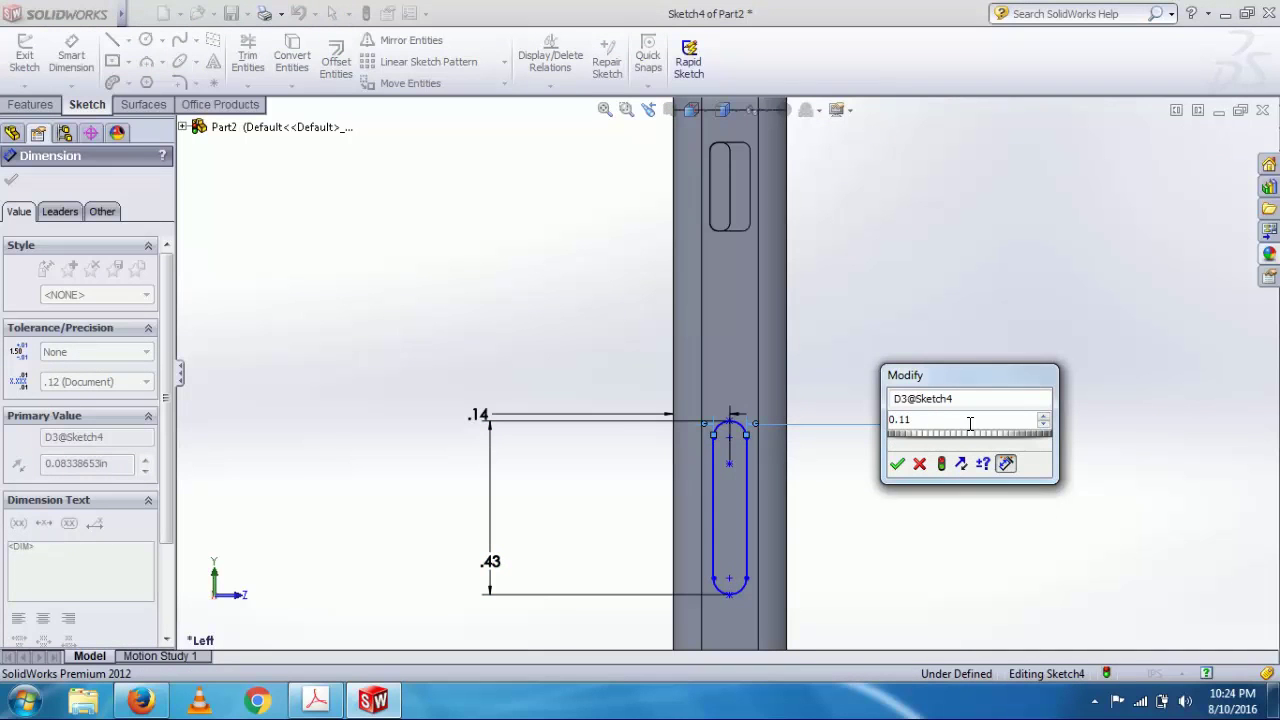
{"action": "key", "text": "Return"}
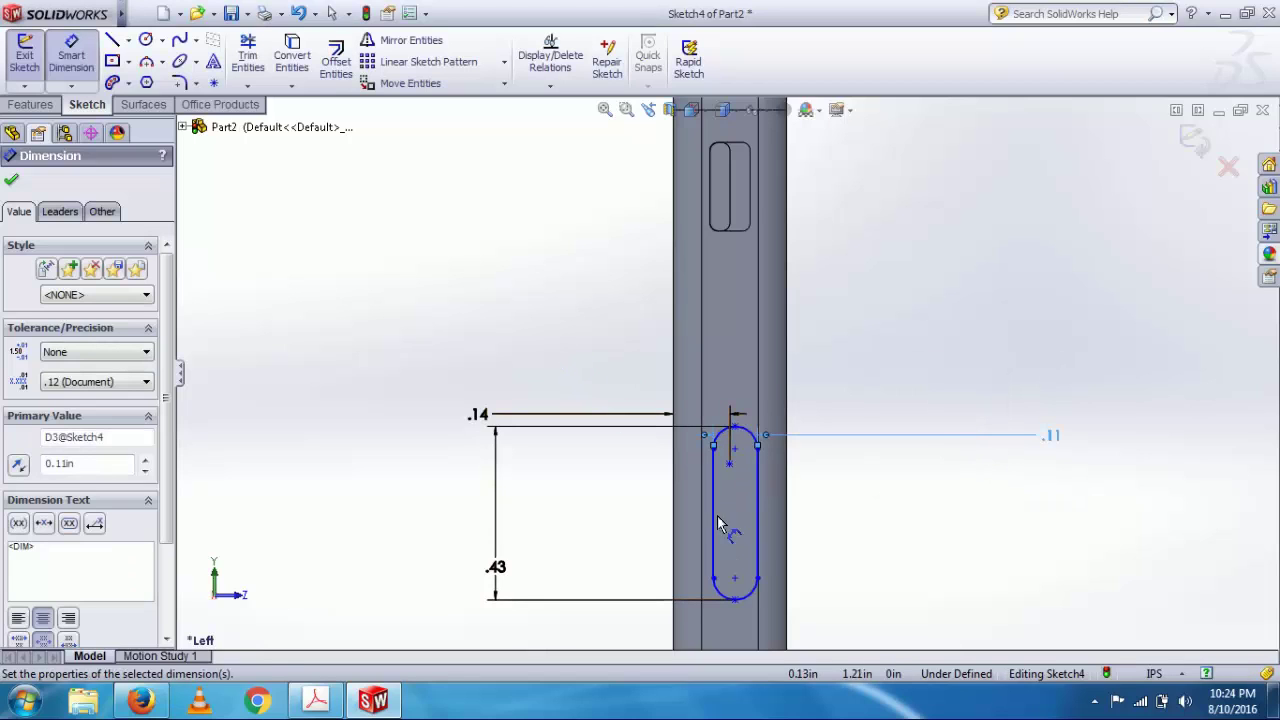
Delete the leftover rectangle center point together with the 0.14 in and 0.11 in dimensions.
{"action": "left_click", "coordinate": [730, 468]}
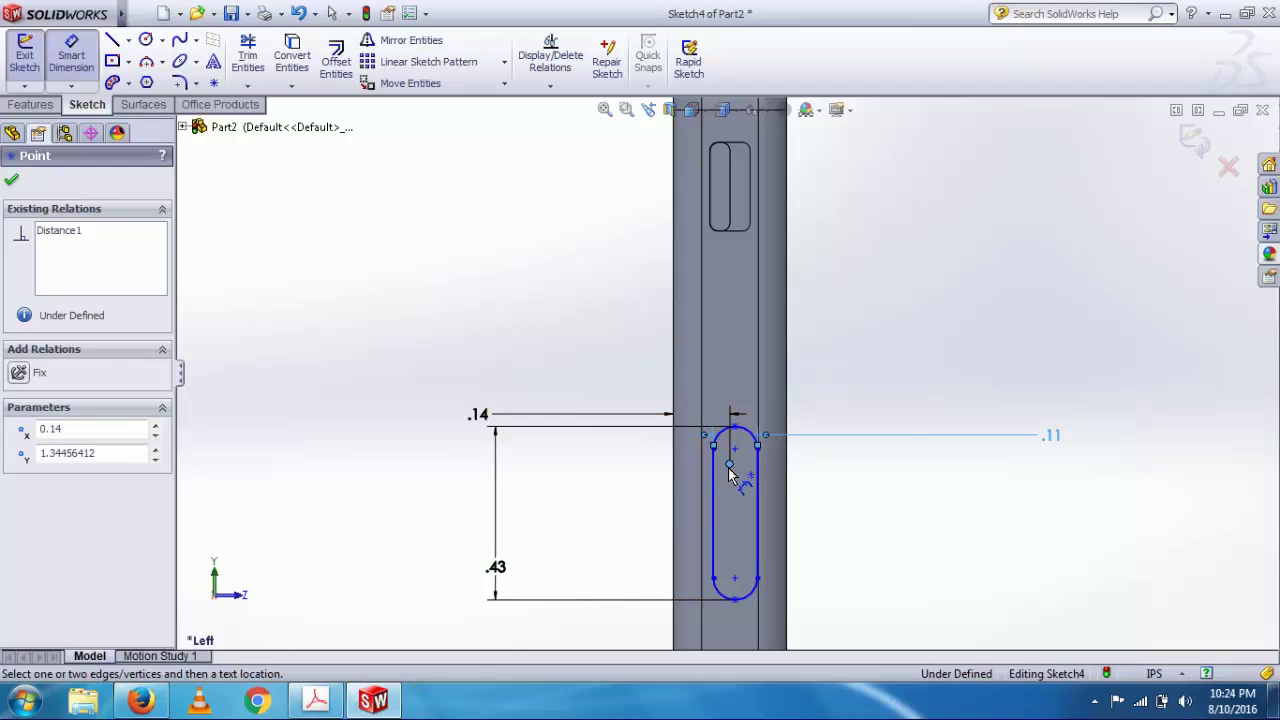
{"action": "key", "text": "Escape"}
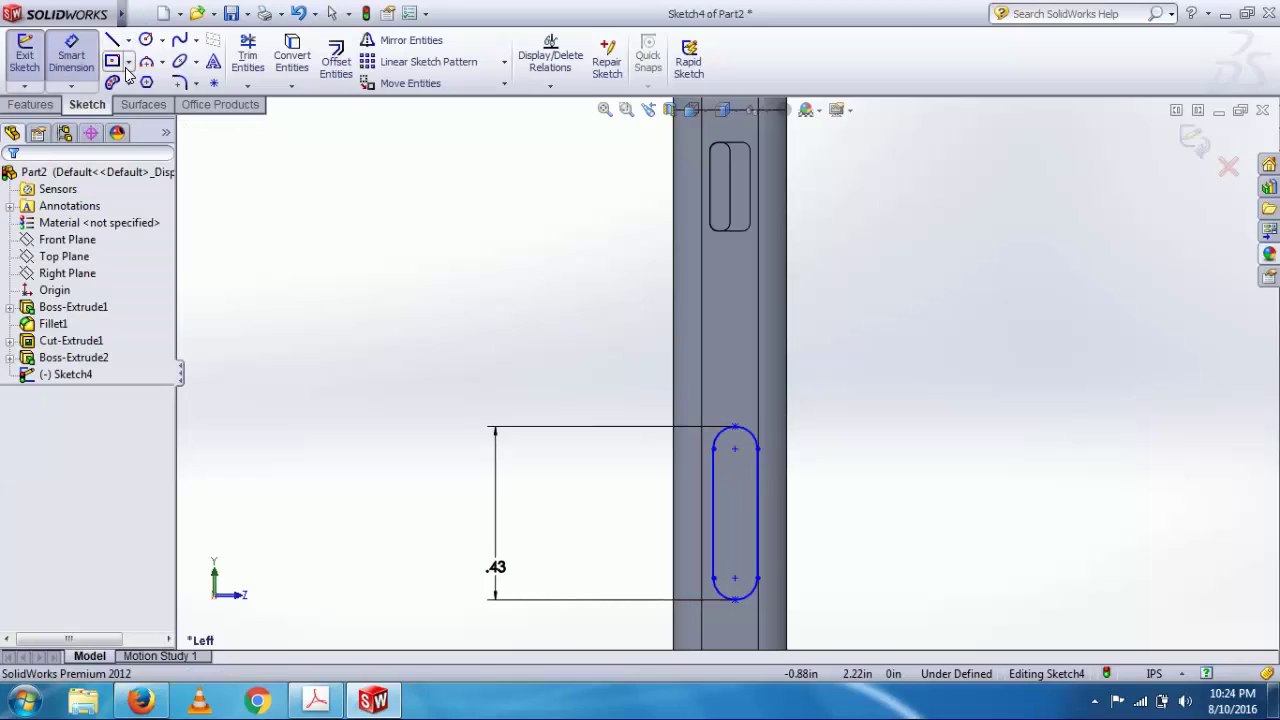
Draw a corner rectangle about 0.11 by 0.32 in across the slot's arc endpoints.
{"action": "left_click", "coordinate": [128, 62]}
{"action": "left_click", "coordinate": [160, 101]}
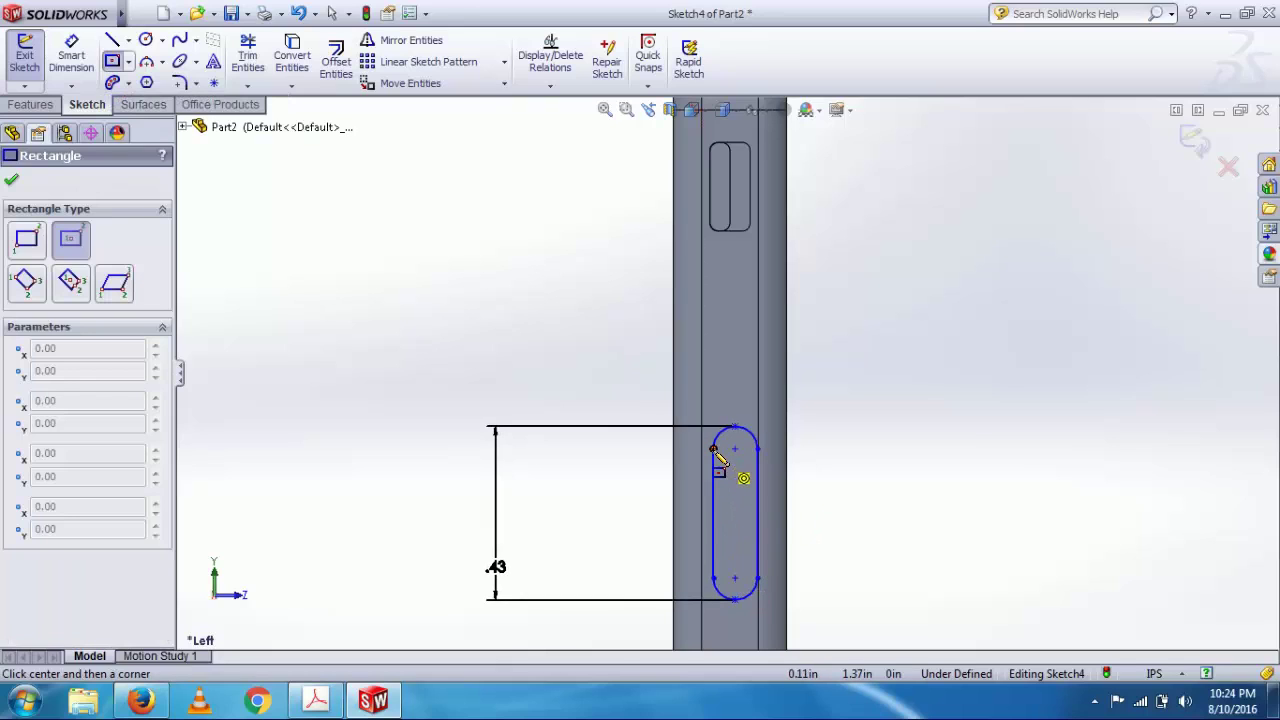
{"action": "left_click", "coordinate": [130, 63]}
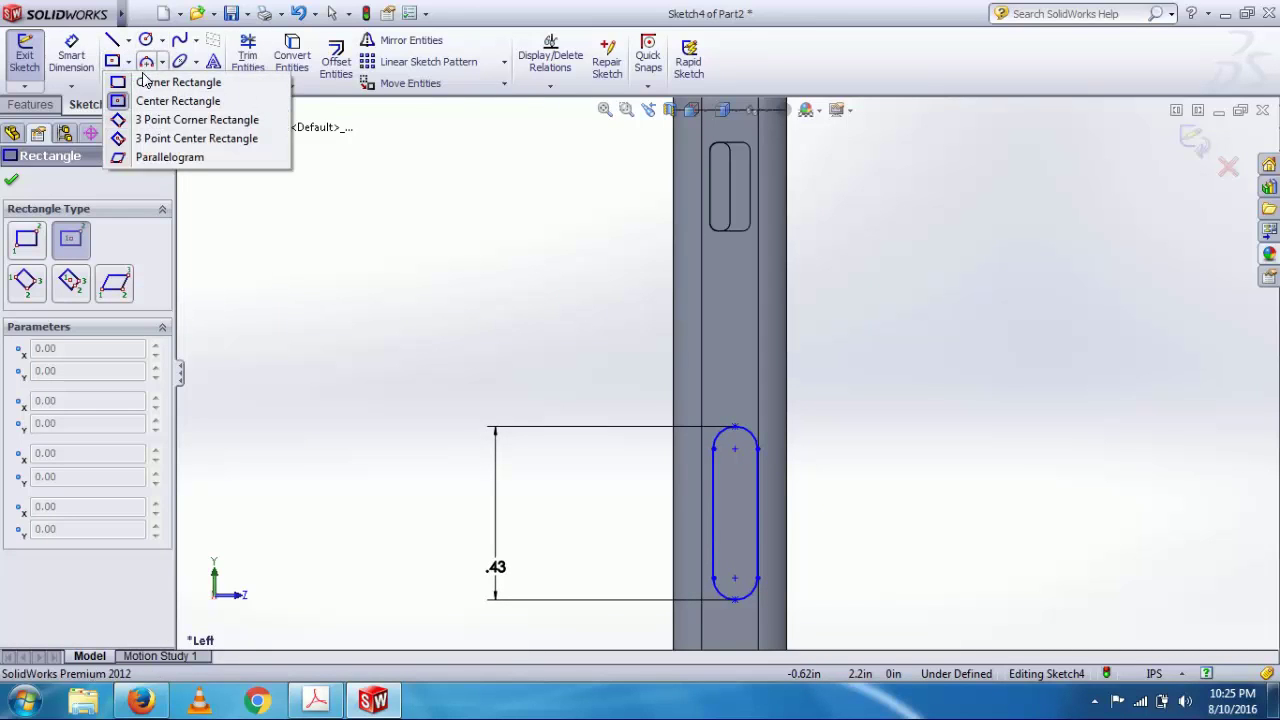
{"action": "left_click", "coordinate": [148, 84]}
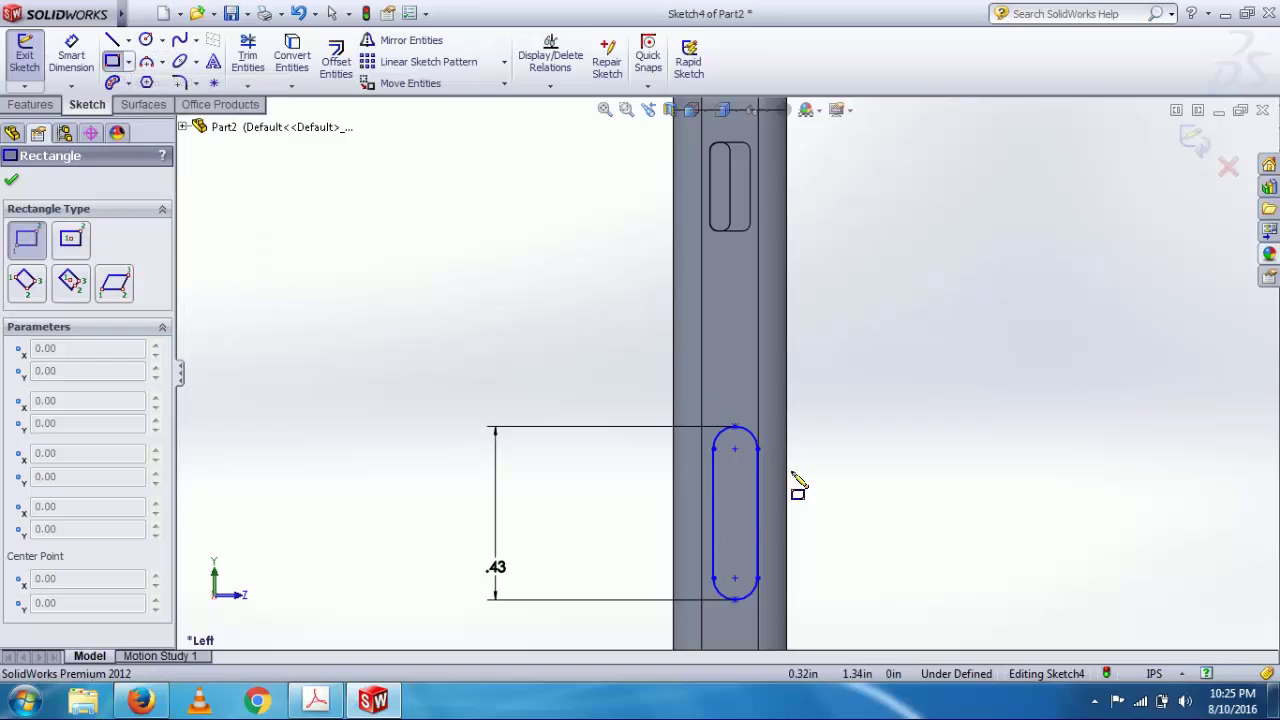
{"action": "left_click", "coordinate": [713, 449]}
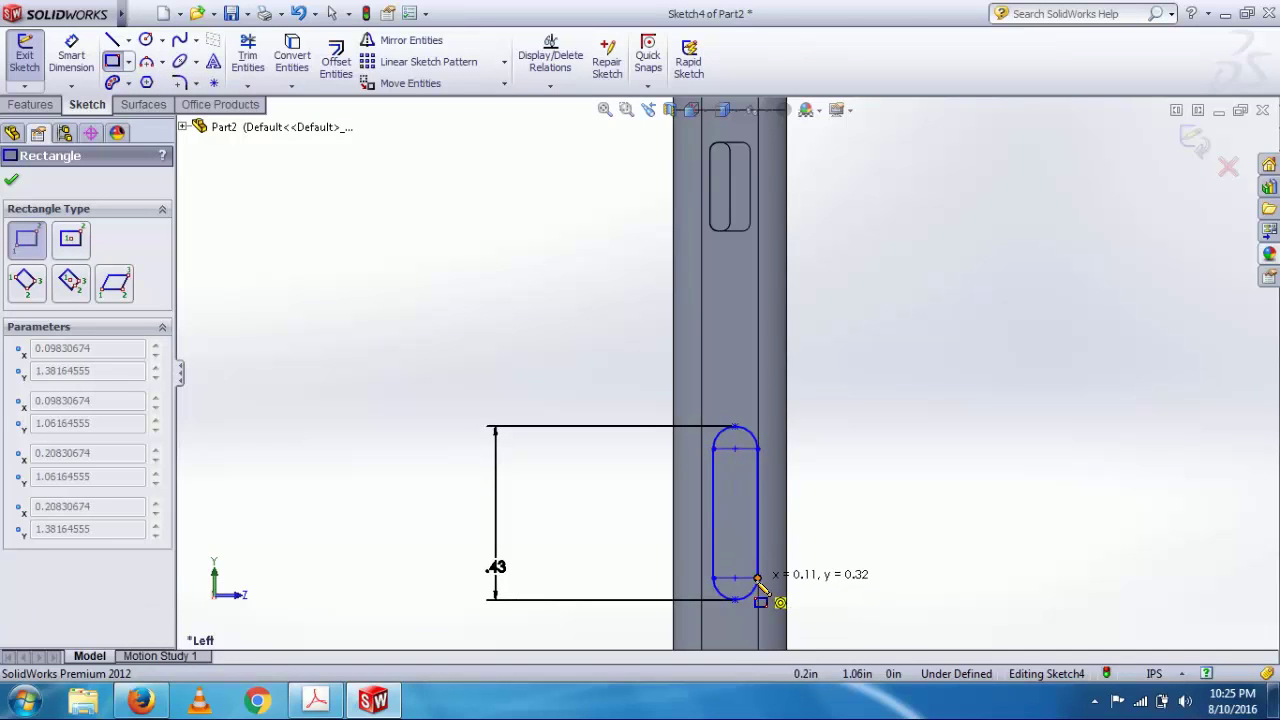
{"action": "left_click", "coordinate": [757, 580]}
Delete the rectangle's horizontal lines between the slot's arc endpoints.
{"action": "scroll", "coordinate": [810, 460], "scroll_direction": "down", "scroll_amount": 3}
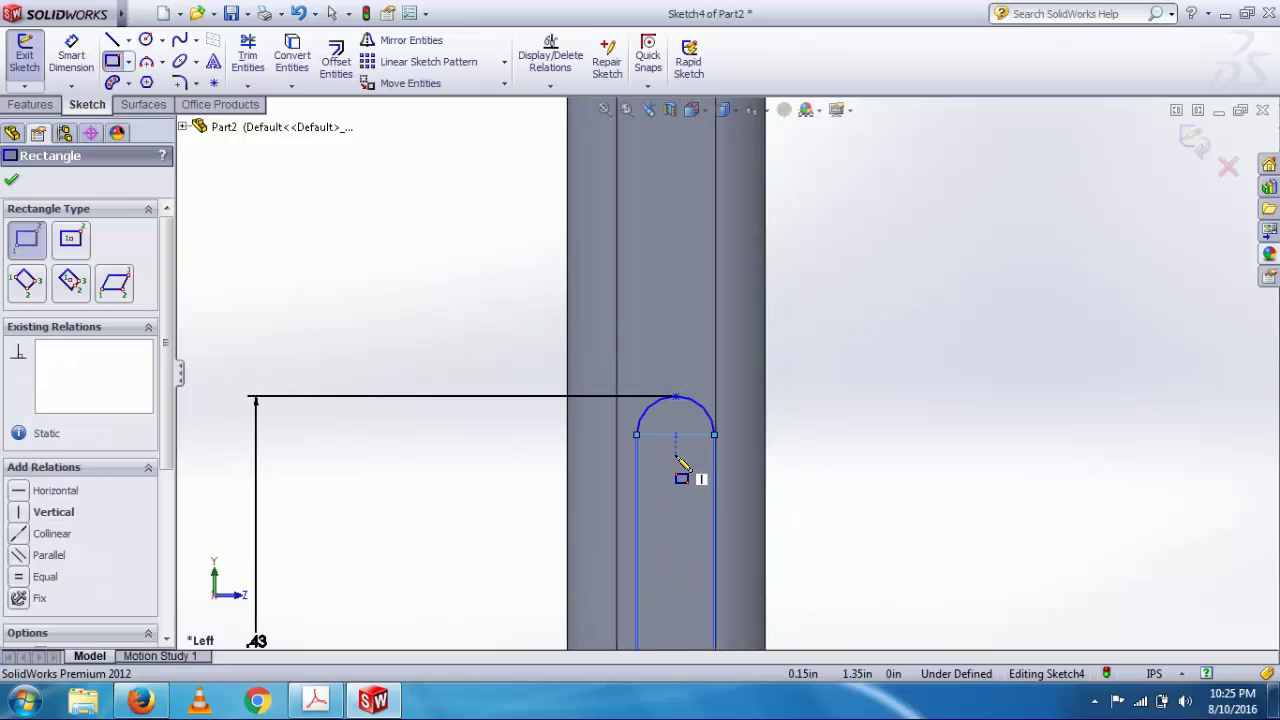
{"action": "key", "text": "Escape"}
{"action": "left_click", "coordinate": [686, 437]}
{"action": "key", "text": "Delete"}
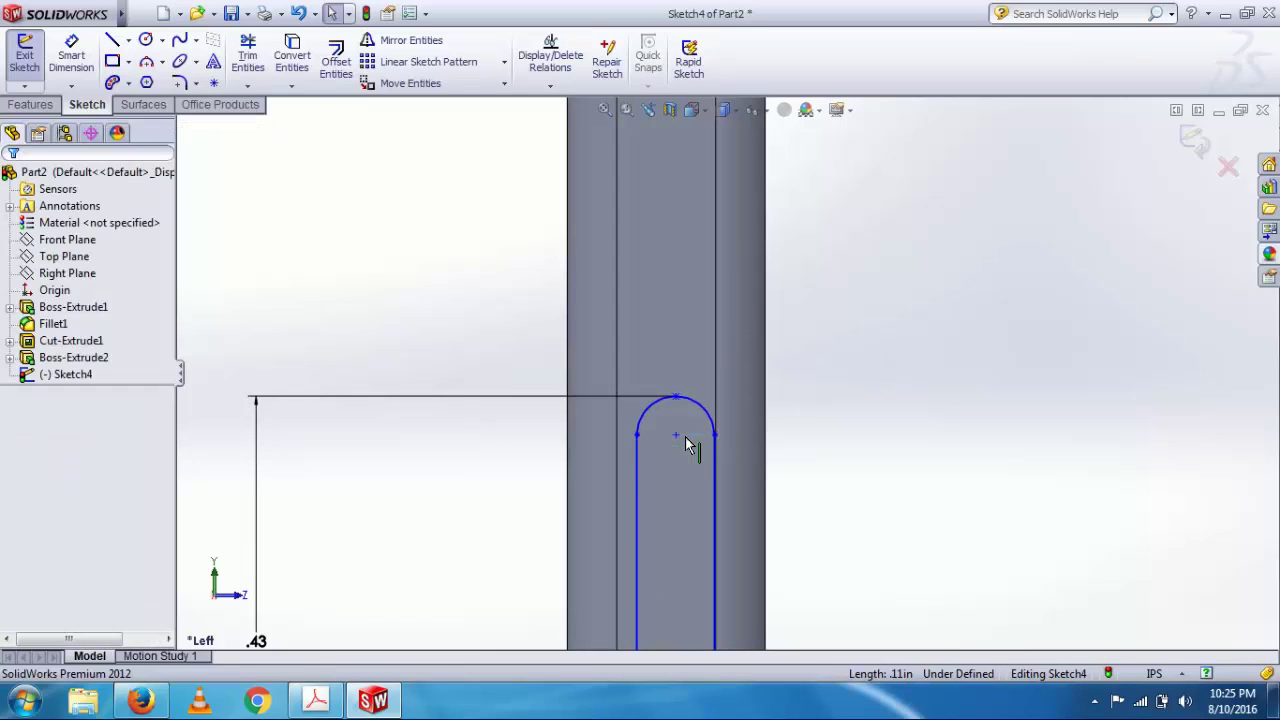
{"action": "scroll", "coordinate": [699, 450], "scroll_direction": "up", "scroll_amount": 3}
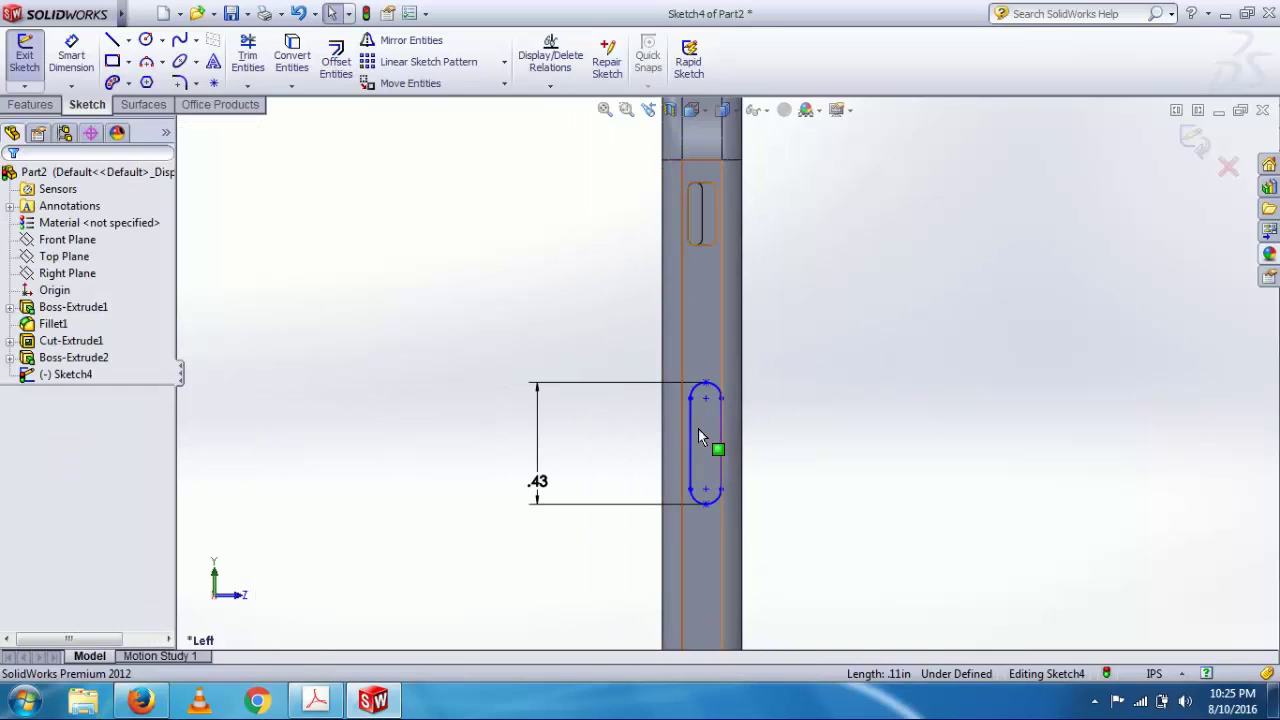
Draw two crossing diagonal centerlines between the slot's opposite arc endpoints to mark its center.
{"action": "left_click", "coordinate": [128, 40]}
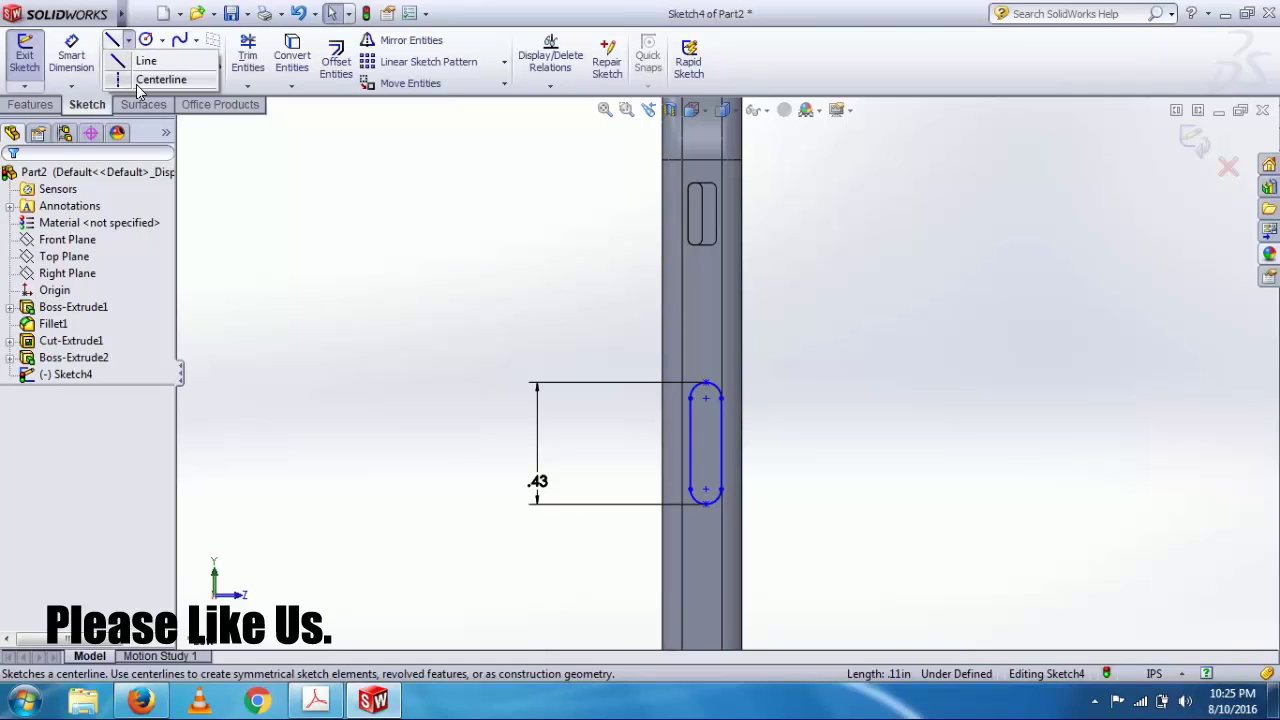
{"action": "left_click", "coordinate": [150, 80]}
{"action": "left_click", "coordinate": [703, 398]}
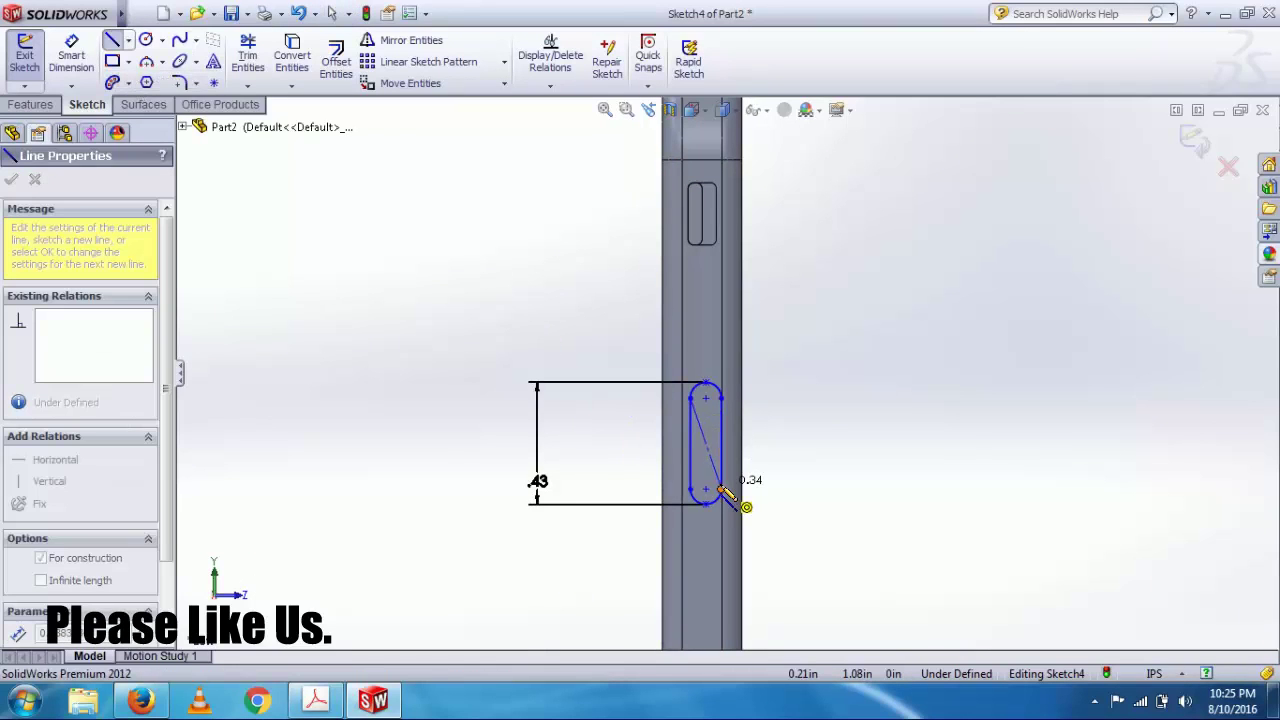
{"action": "left_click", "coordinate": [706, 490]}
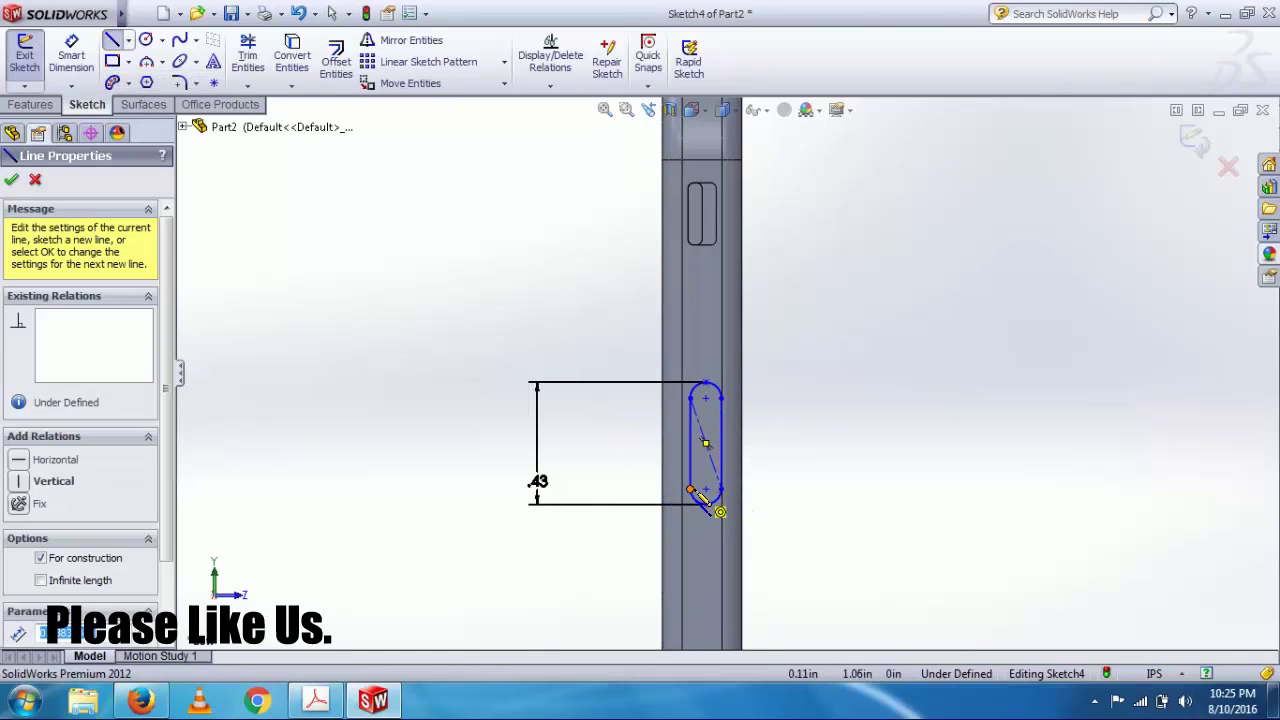
{"action": "left_click", "coordinate": [691, 490]}
{"action": "left_click", "coordinate": [720, 399]}
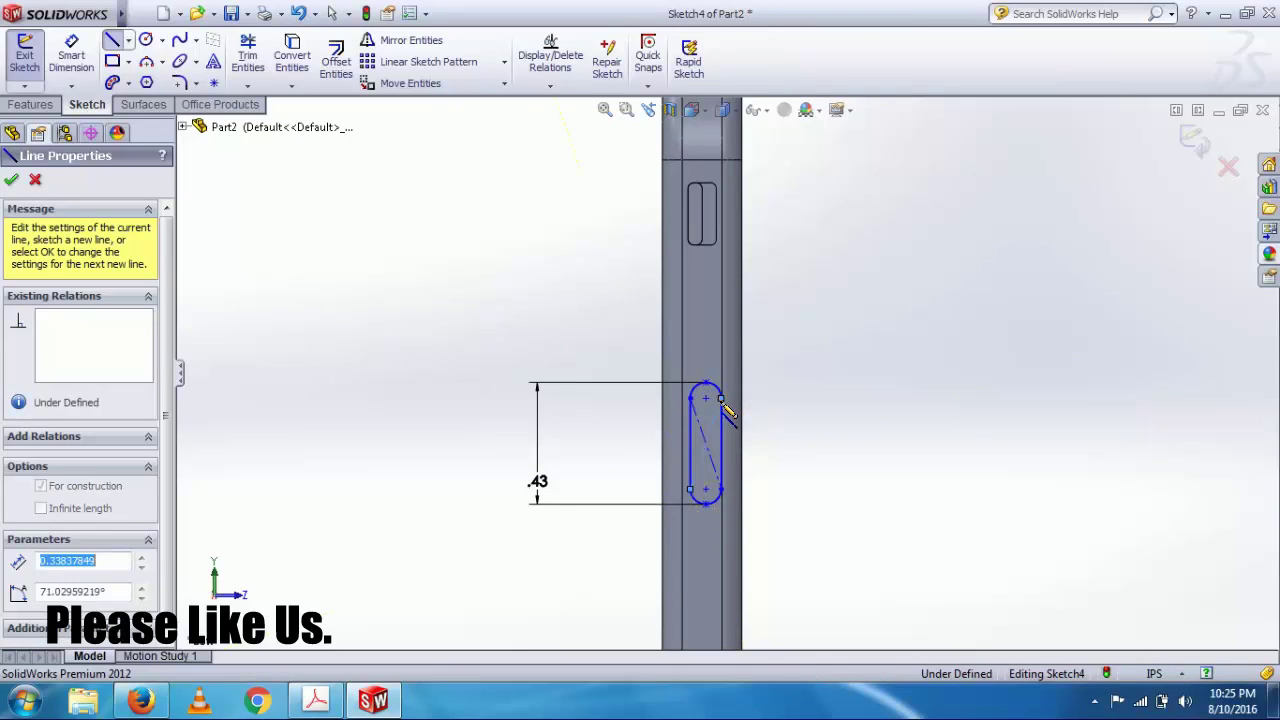
{"action": "scroll", "coordinate": [724, 500], "scroll_direction": "down", "scroll_amount": 2}
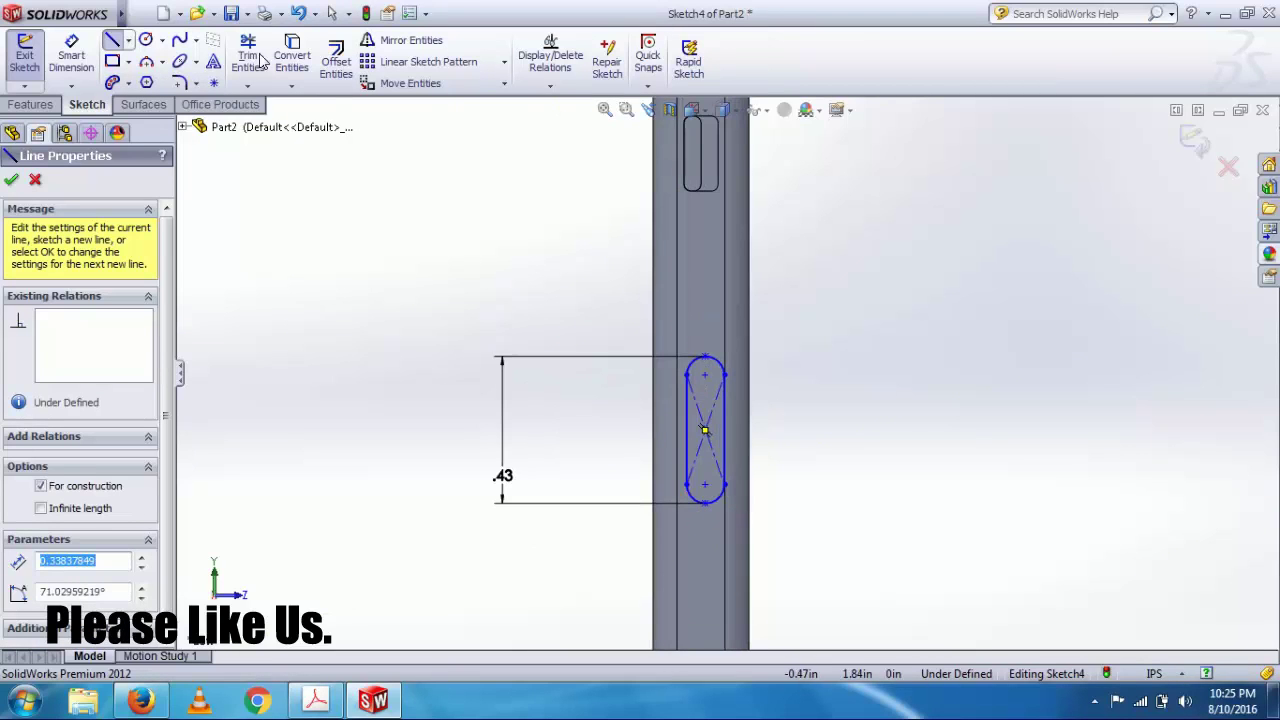
Place a sketch point where the slot's two diagonal centerlines cross.
{"action": "left_click", "coordinate": [215, 84]}
{"action": "scroll", "coordinate": [667, 410], "scroll_direction": "down", "scroll_amount": 5}
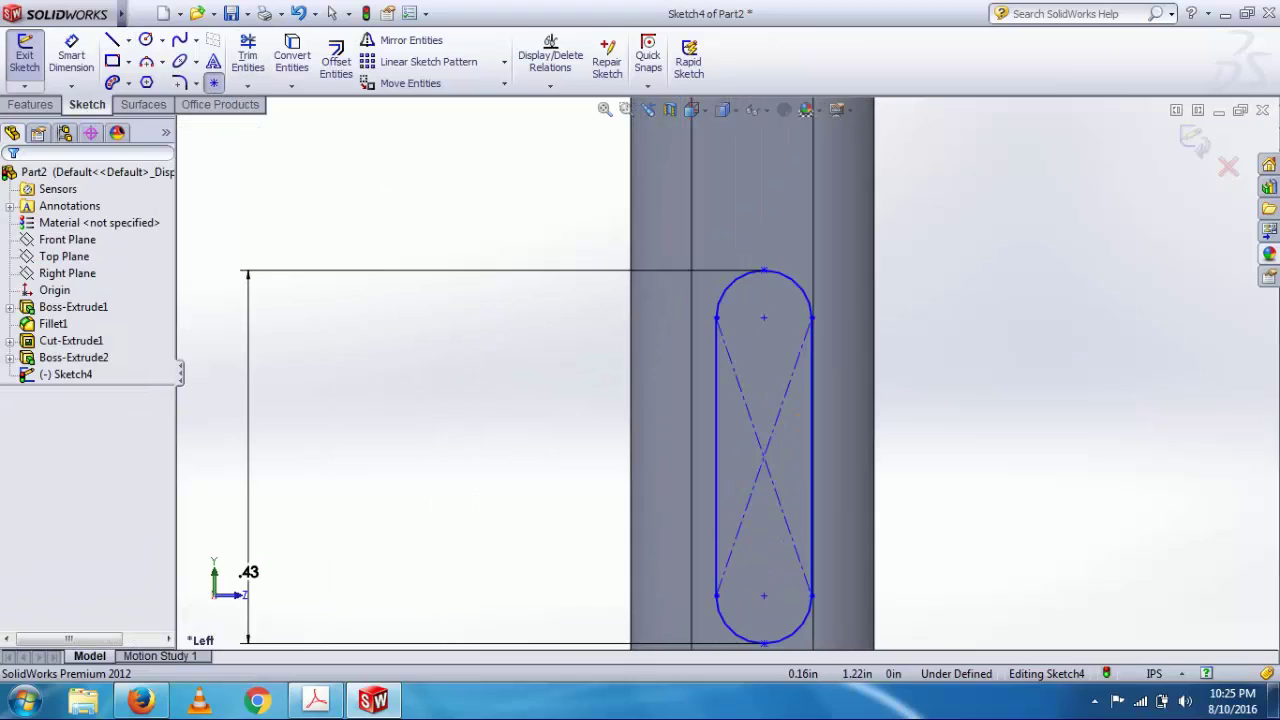
{"action": "left_click", "coordinate": [764, 456]}
{"action": "scroll", "coordinate": [741, 405], "scroll_direction": "up", "scroll_amount": 4}
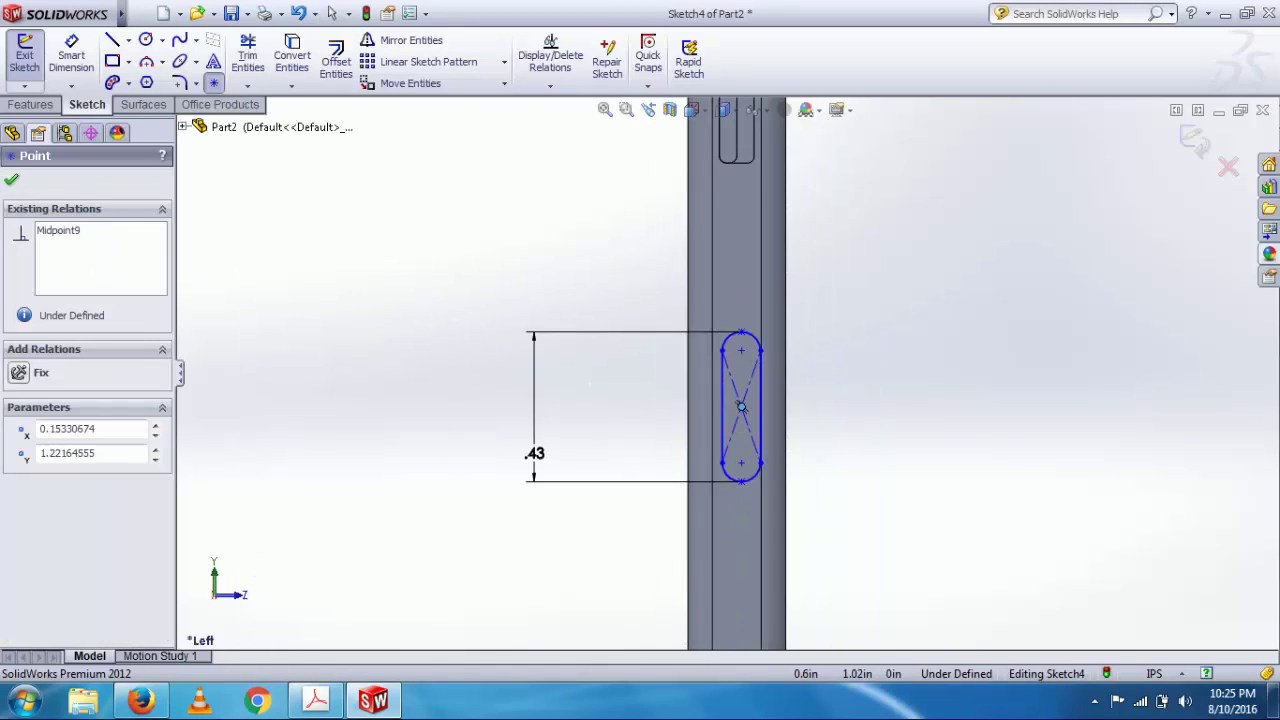
Dimension the slot's center point 1.36 in below the midpoint of the body's top edge.
{"action": "left_click", "coordinate": [71, 55]}
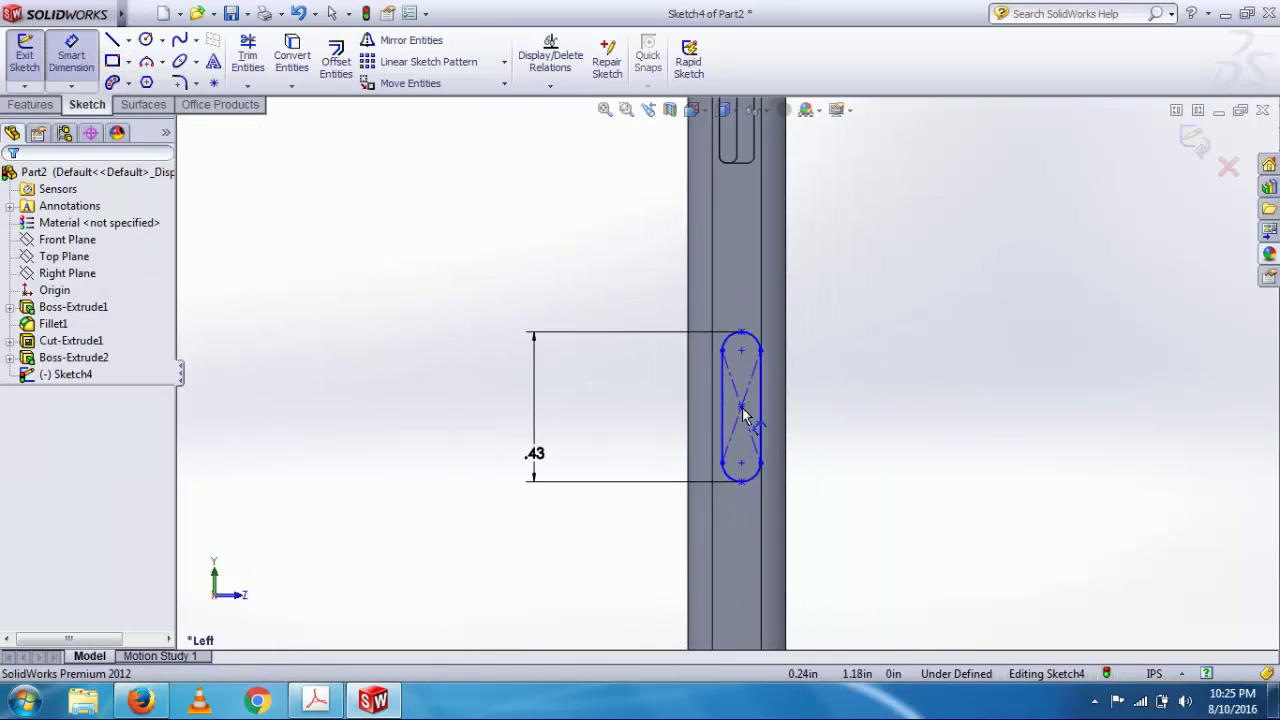
{"action": "left_click", "coordinate": [741, 408]}
{"action": "scroll", "coordinate": [794, 266], "scroll_direction": "up", "scroll_amount": 3}
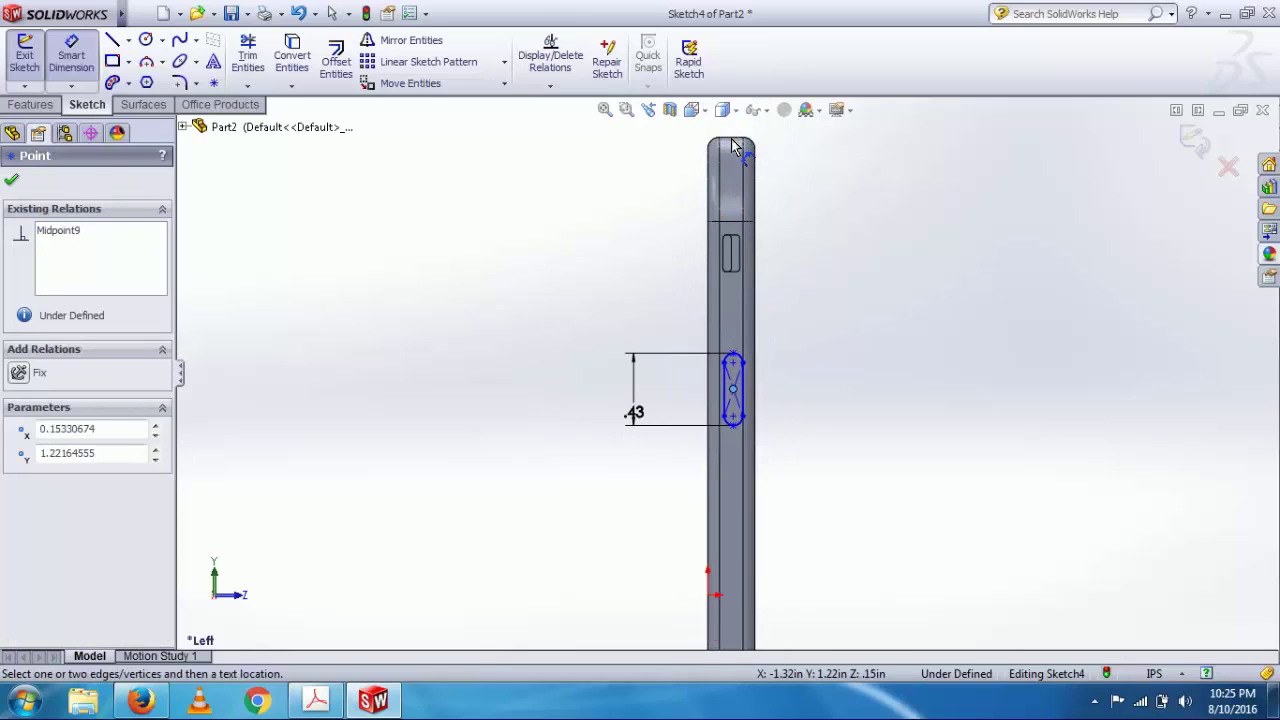
{"action": "left_click", "coordinate": [733, 147]}
{"action": "key", "text": "Return"}
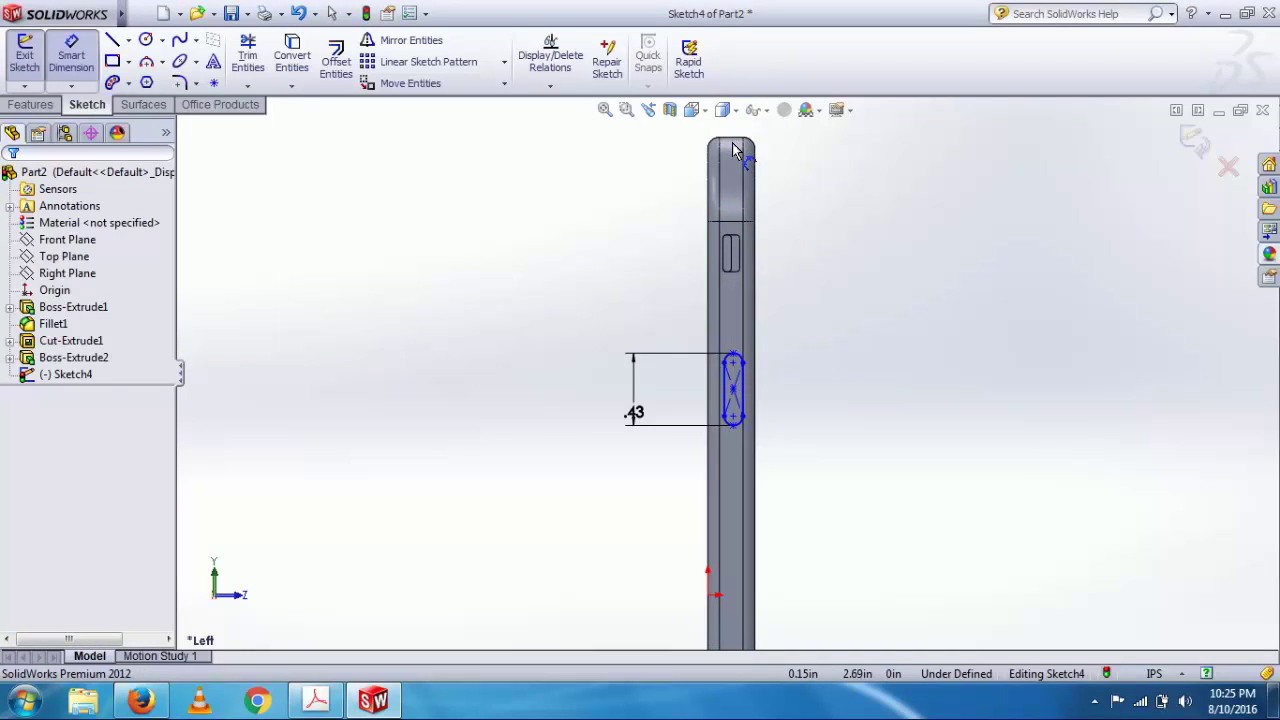
{"action": "left_click", "coordinate": [732, 139]}
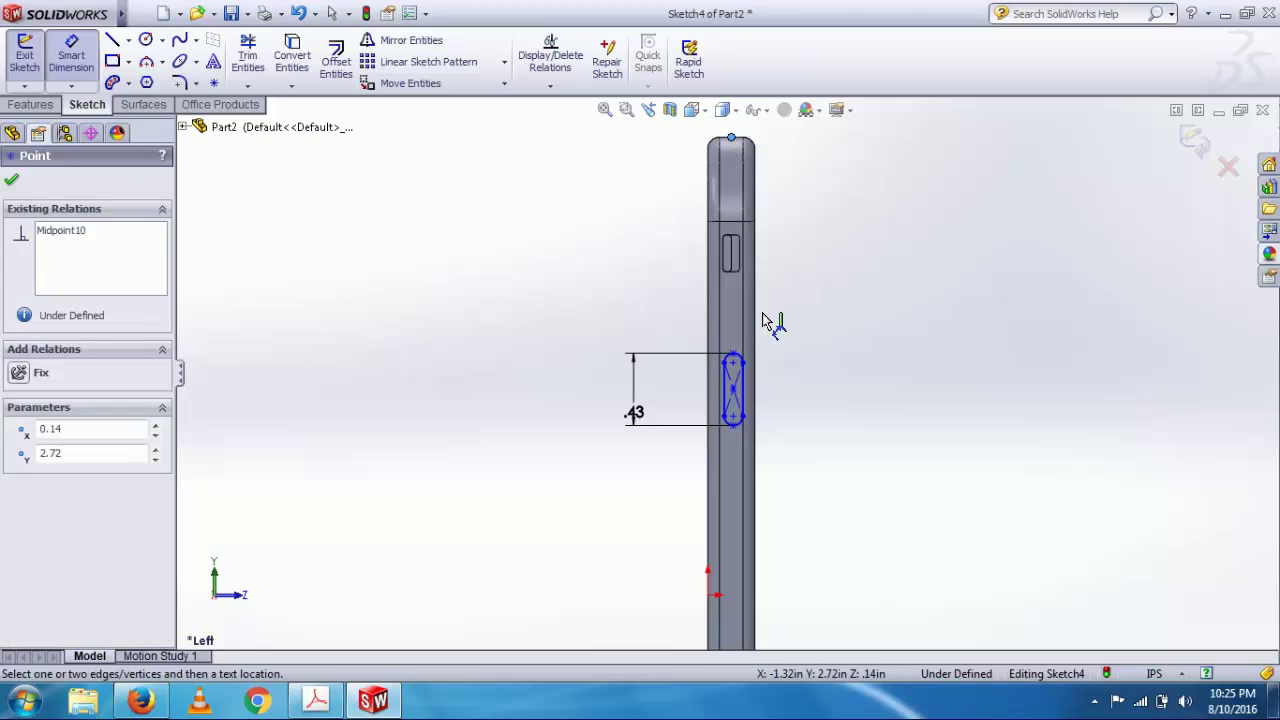
{"action": "left_click", "coordinate": [733, 392]}
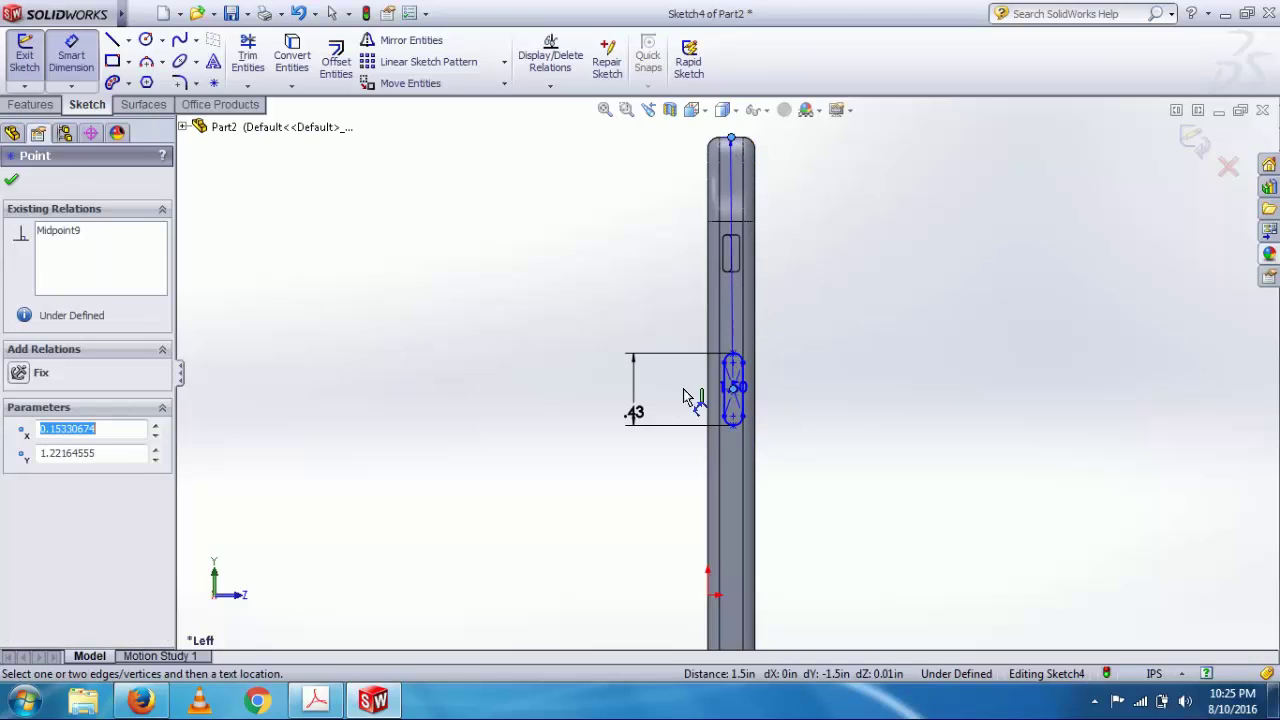
{"action": "left_click", "coordinate": [540, 393]}
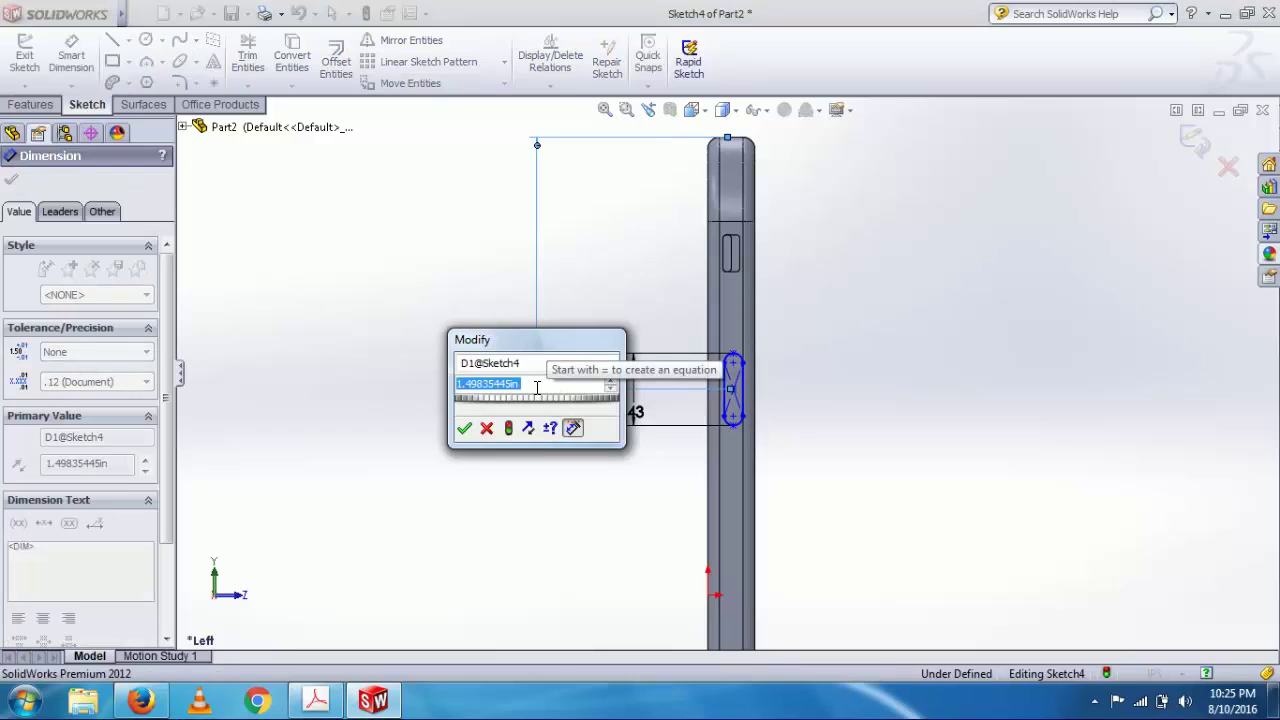
{"action": "type", "text": "1.36"}
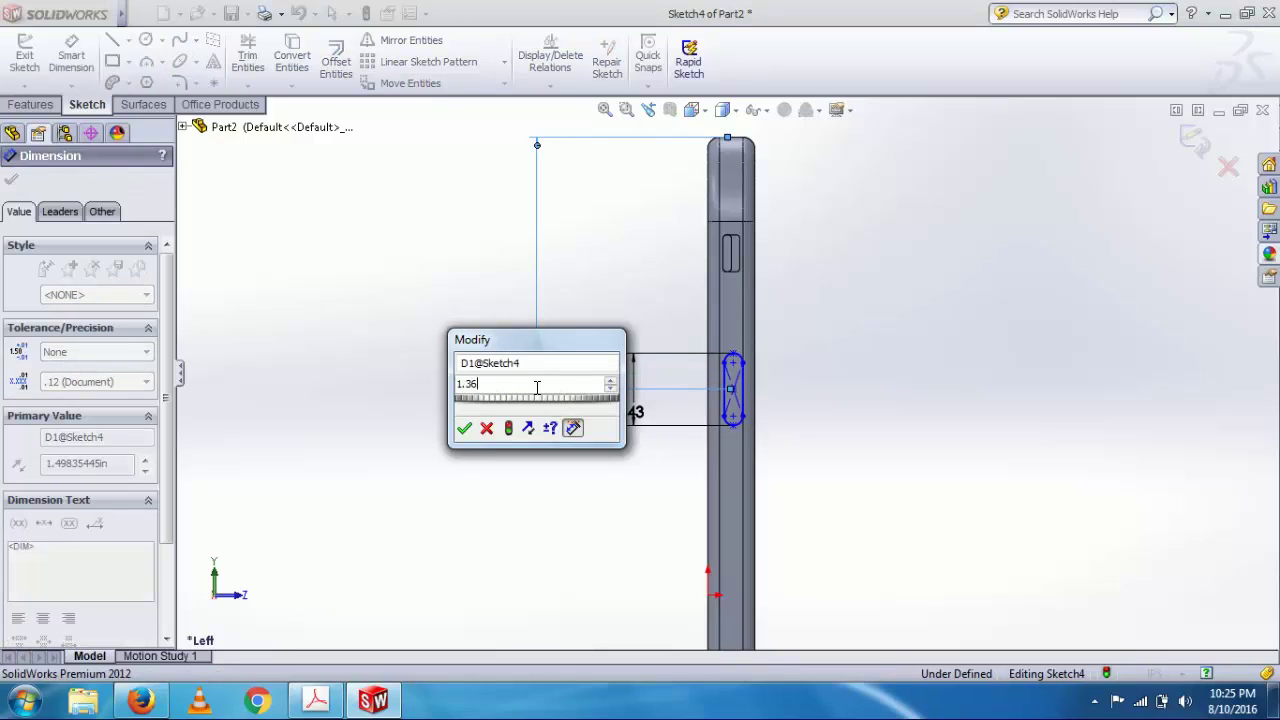
{"action": "key", "text": "Return"}
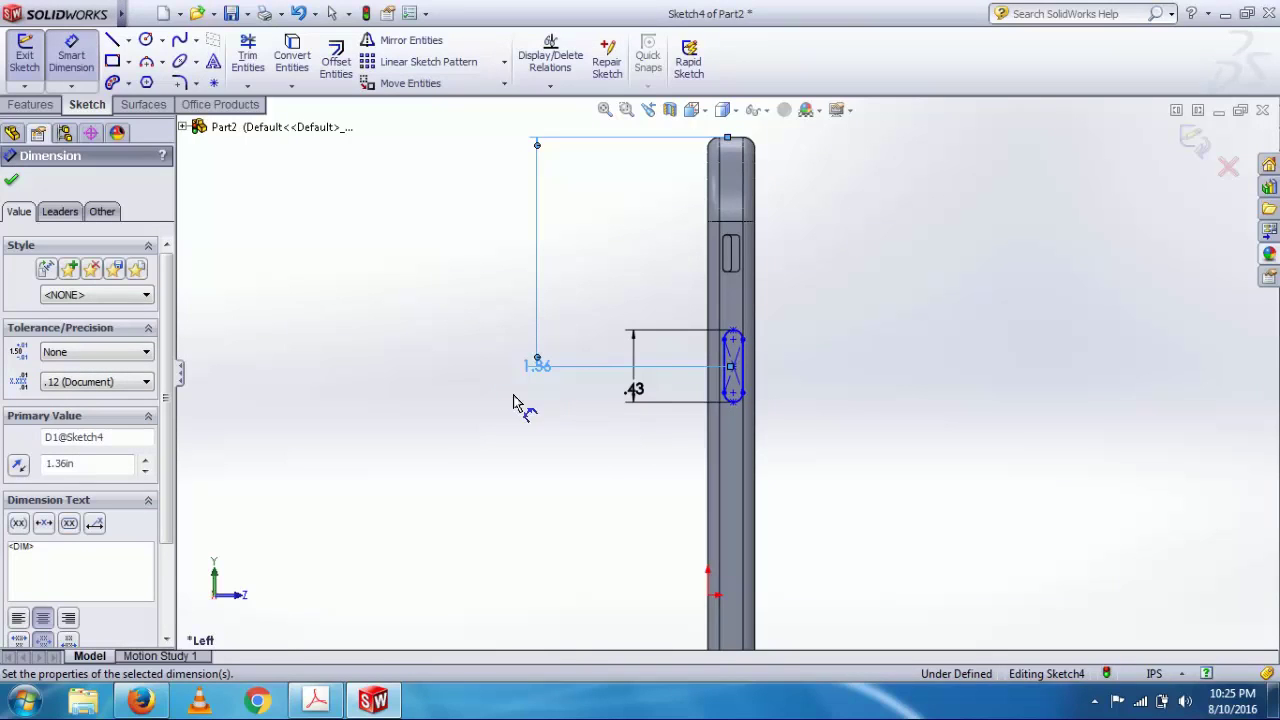
Dimension the slot's width between its two vertical lines as 0.11 in.
{"action": "scroll", "coordinate": [791, 323], "scroll_direction": "down", "scroll_amount": 6}
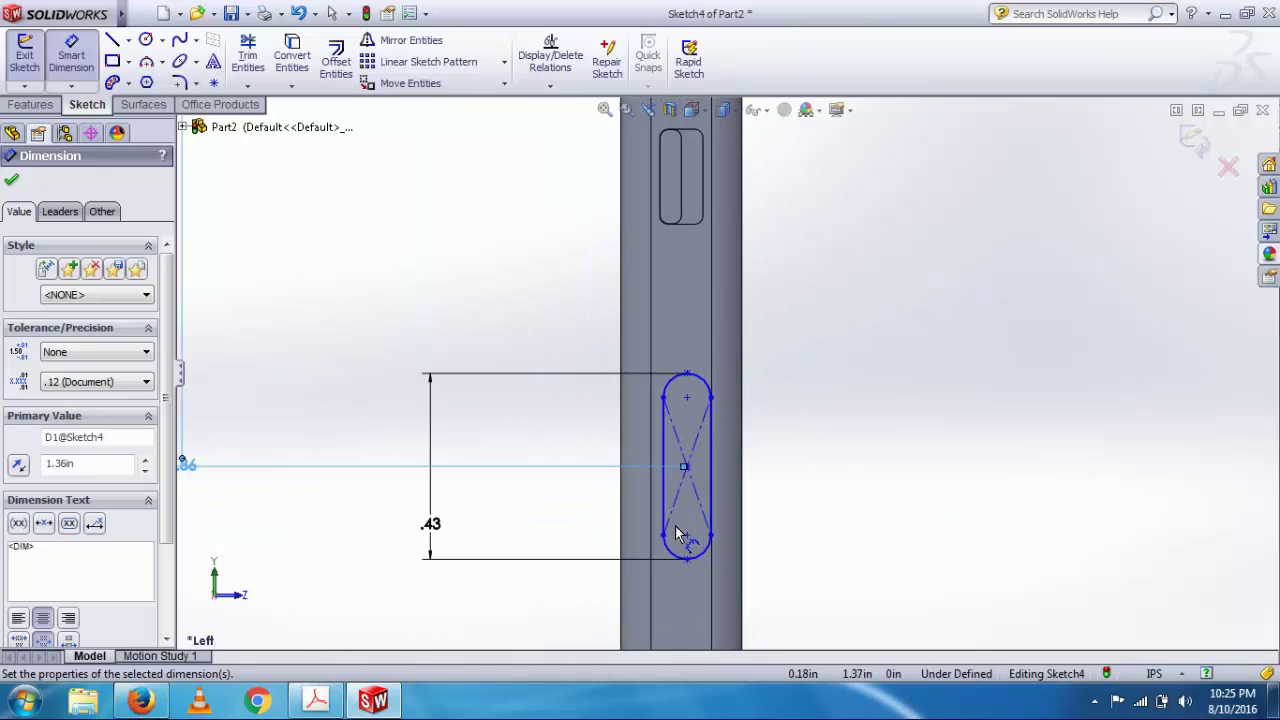
{"action": "scroll", "coordinate": [676, 530], "scroll_direction": "down", "scroll_amount": 3}
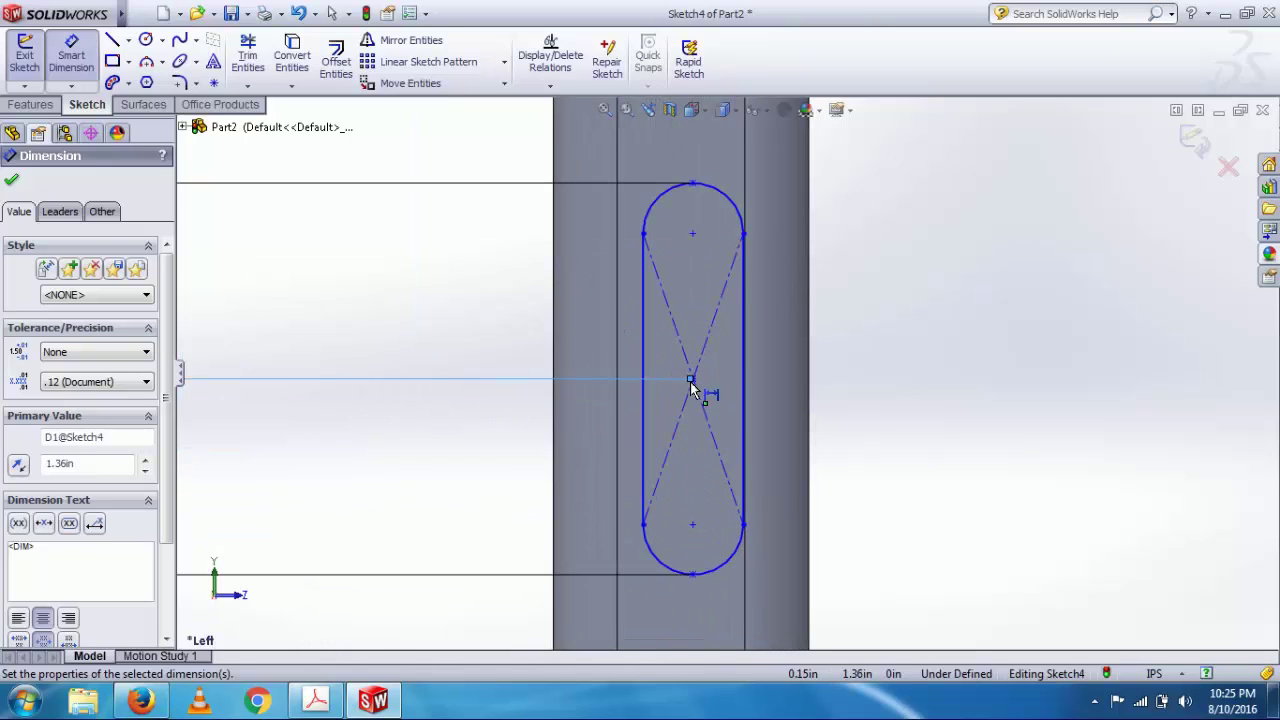
{"action": "scroll", "coordinate": [691, 388], "scroll_direction": "up", "scroll_amount": 4}
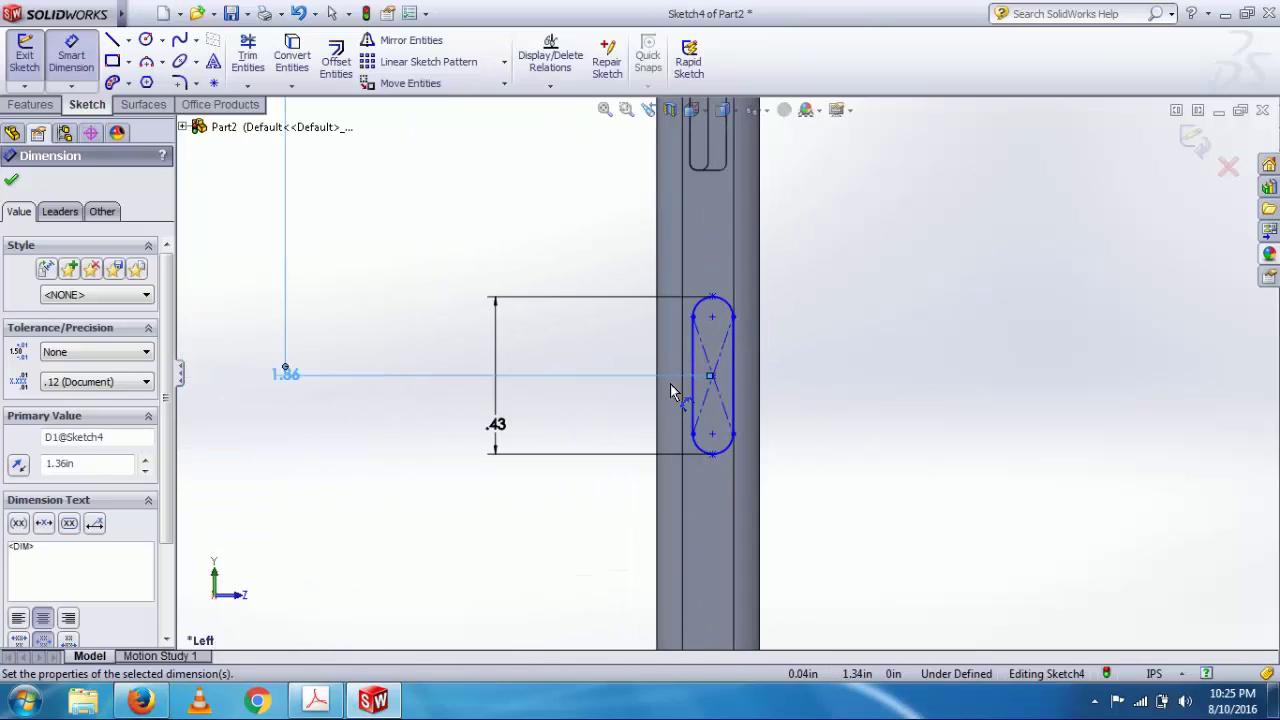
{"action": "left_click", "coordinate": [731, 395]}
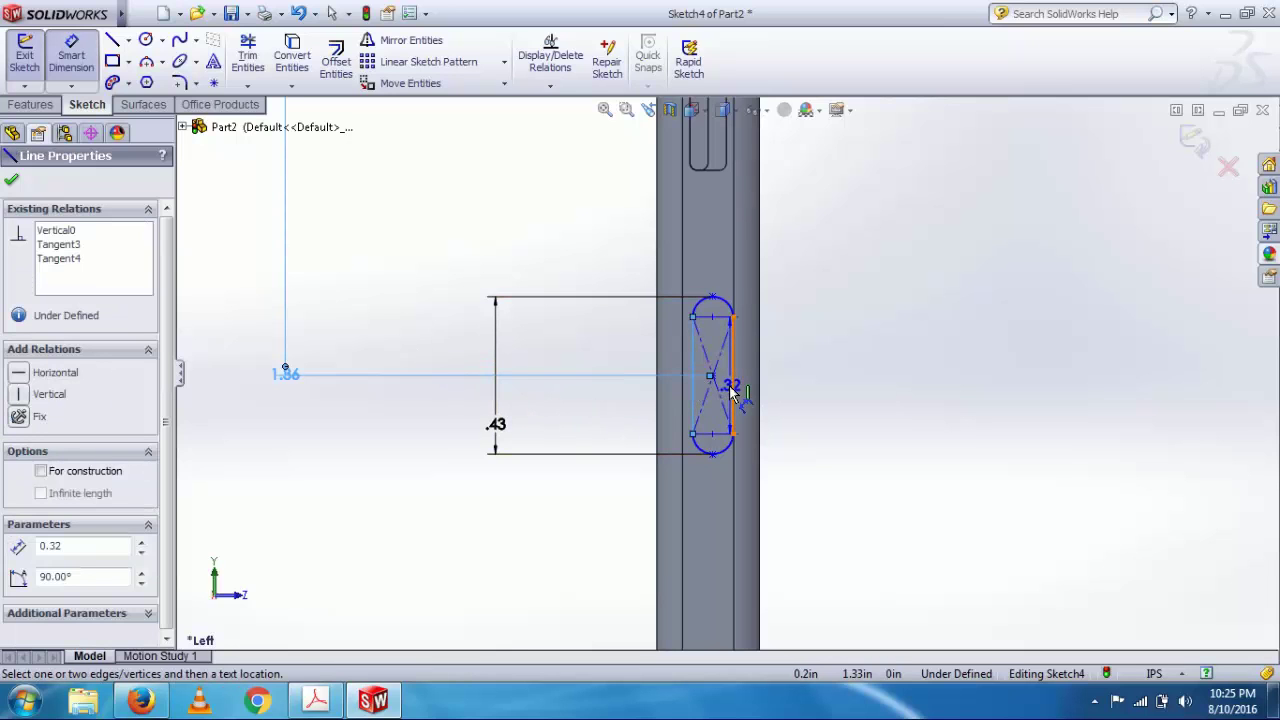
{"action": "left_click", "coordinate": [731, 388]}
{"action": "left_click", "coordinate": [903, 318]}
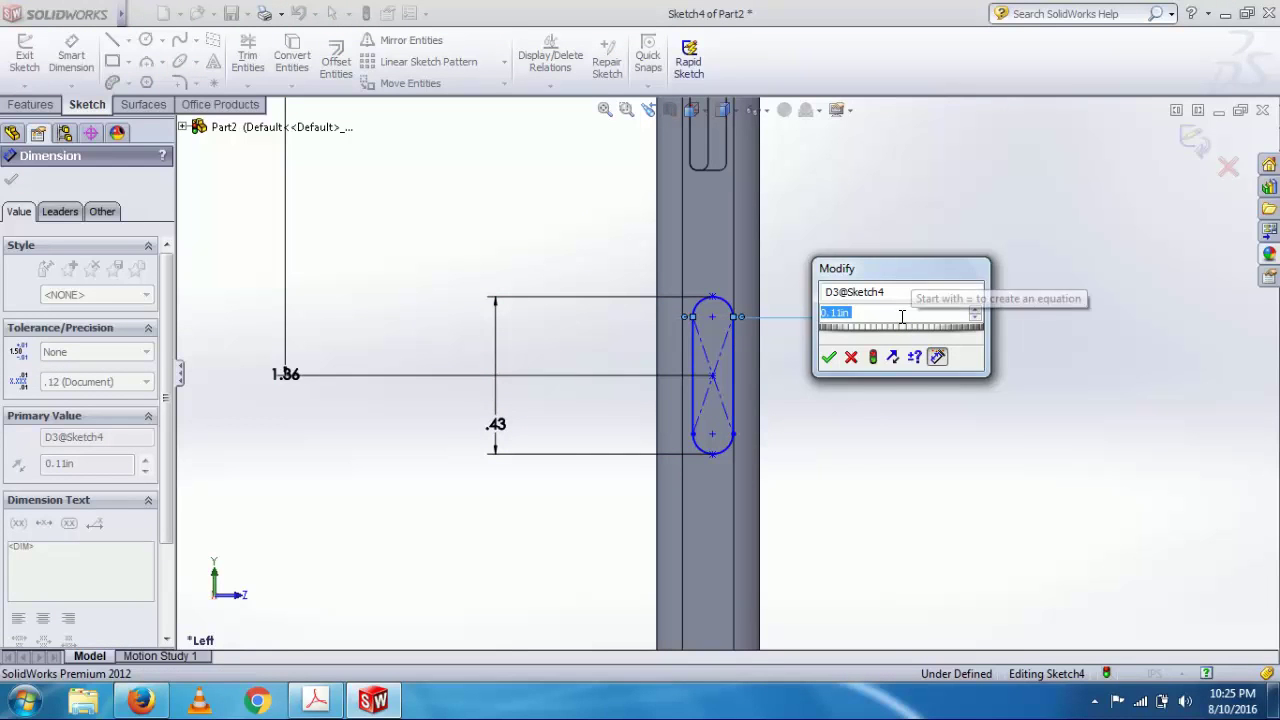
{"action": "type", "text": "0.11"}
{"action": "key", "text": "Return"}
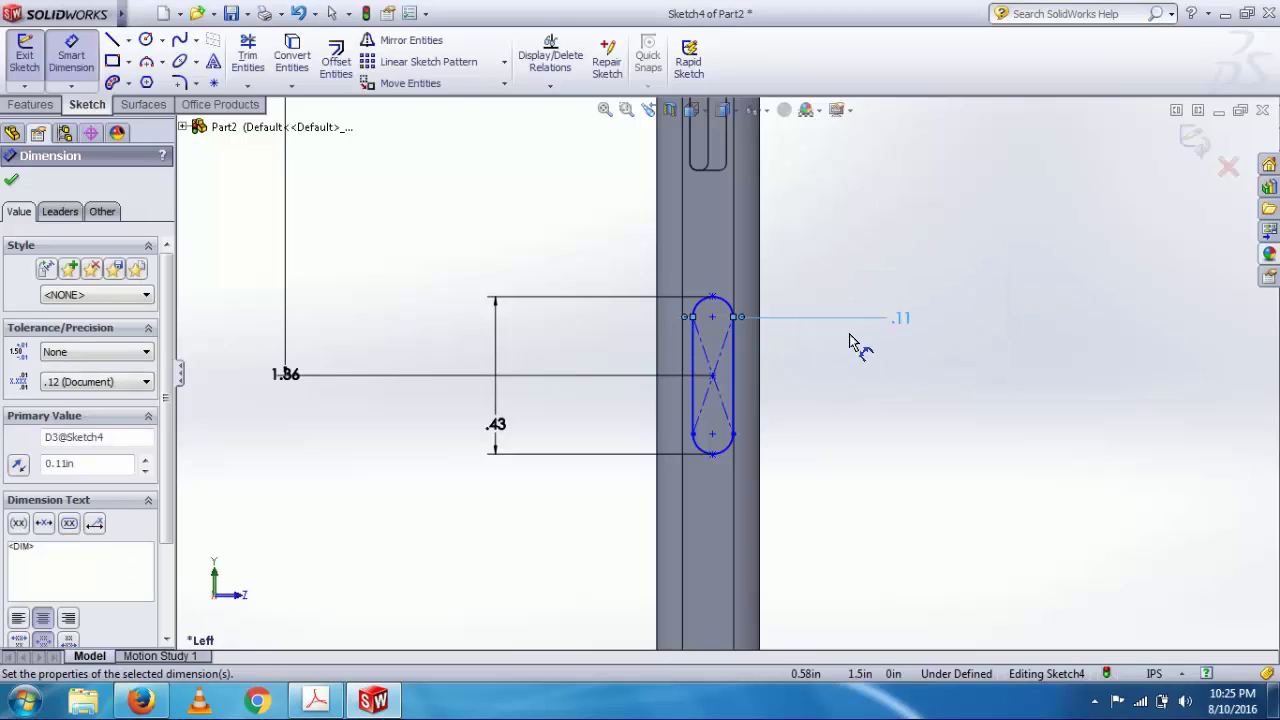
Try to dimension the distance from the slot's center point to the body's outer side edge.
{"action": "scroll", "coordinate": [734, 374], "scroll_direction": "down", "scroll_amount": 4}
{"action": "scroll", "coordinate": [470, 365], "scroll_direction": "up", "scroll_amount": 2}
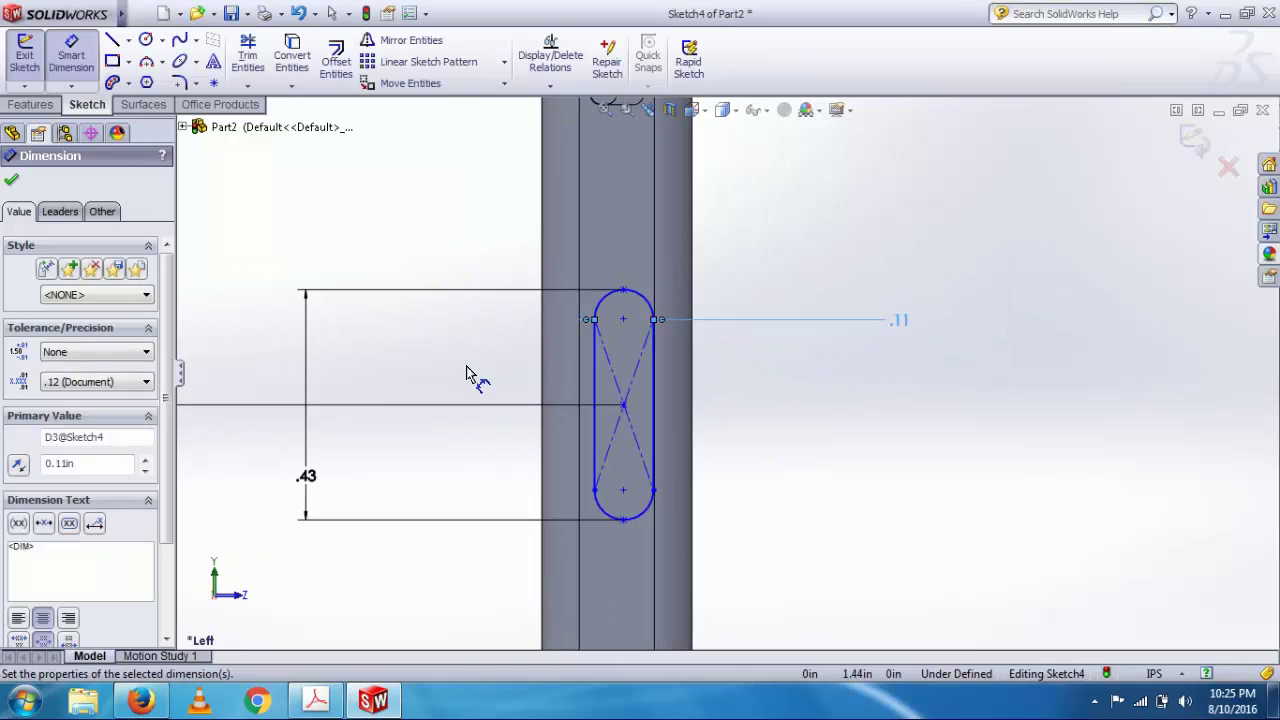
{"action": "left_click", "coordinate": [622, 406]}
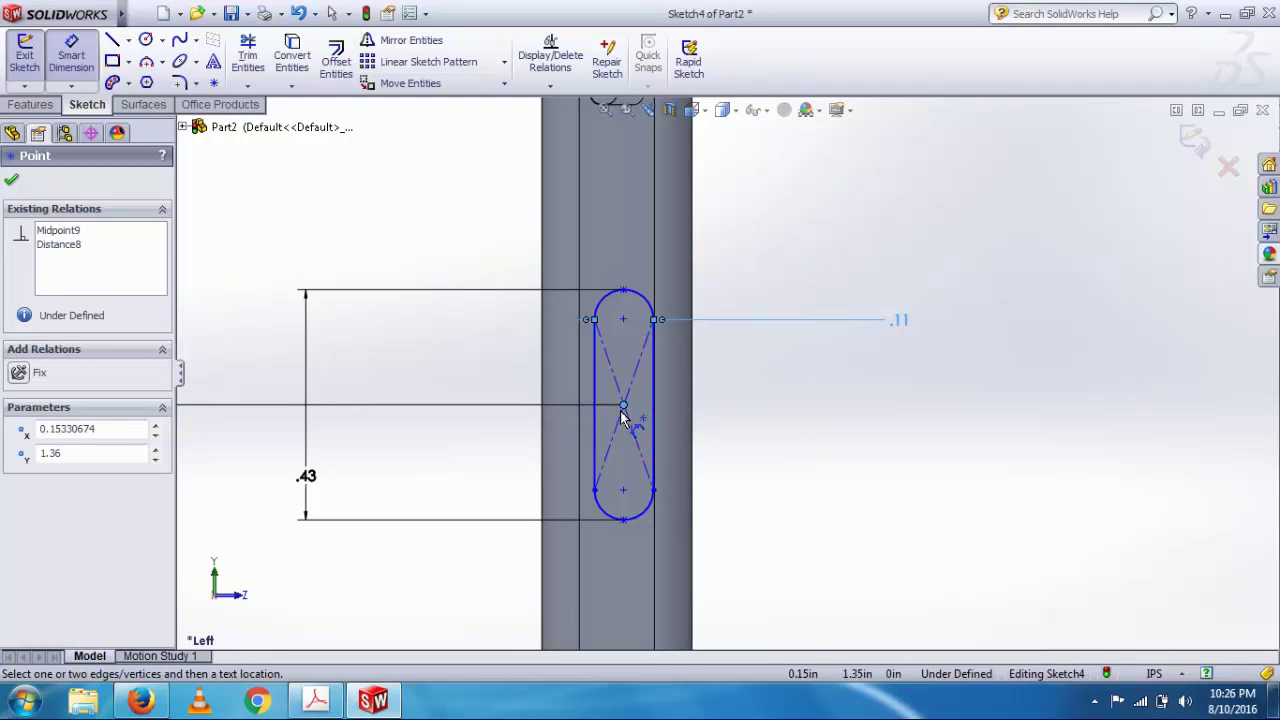
{"action": "left_click", "coordinate": [694, 426]}
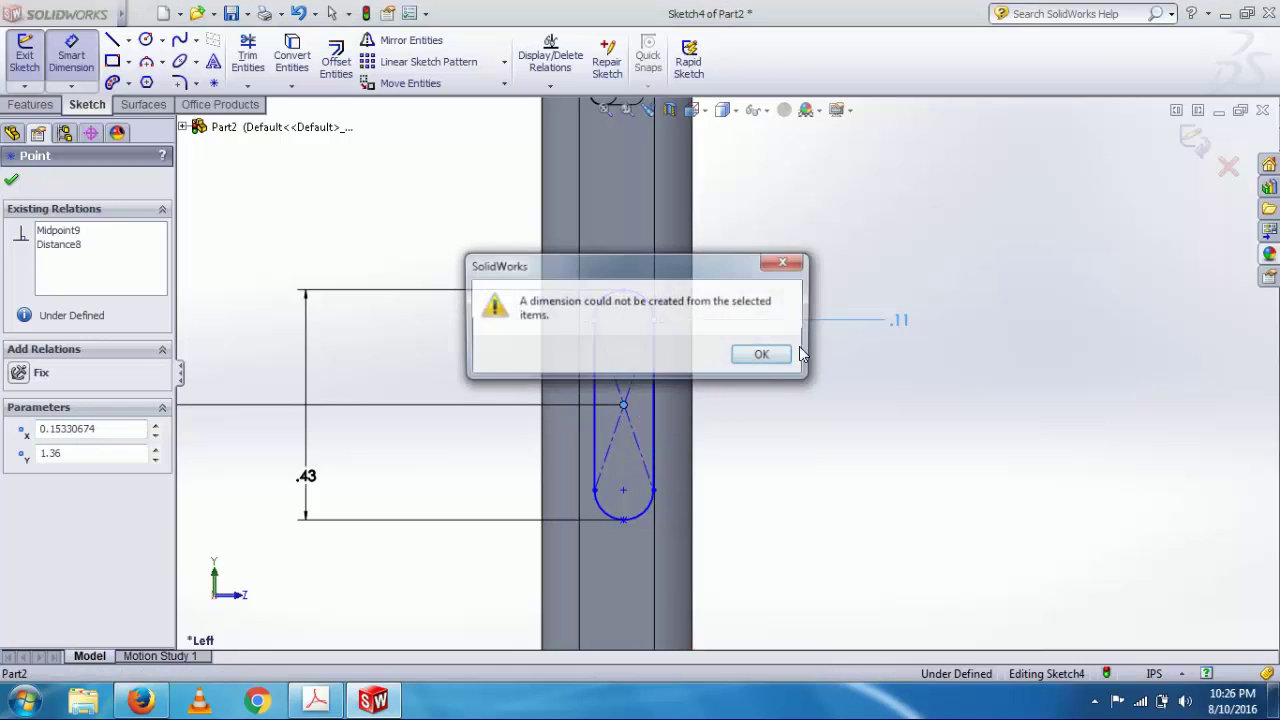
{"action": "left_click", "coordinate": [764, 355]}
Dimension the slot's center point 0.14 in from the body's outer side edge.
{"action": "left_click", "coordinate": [67, 73]}
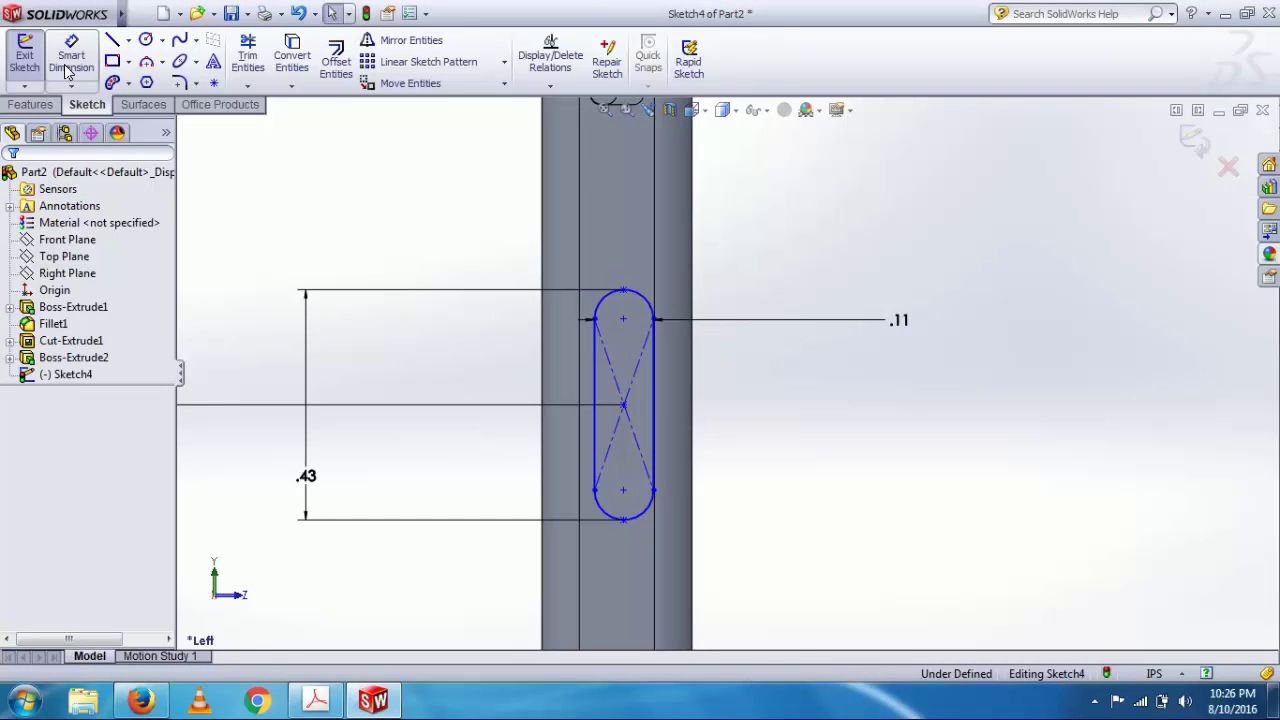
{"action": "left_click", "coordinate": [625, 407]}
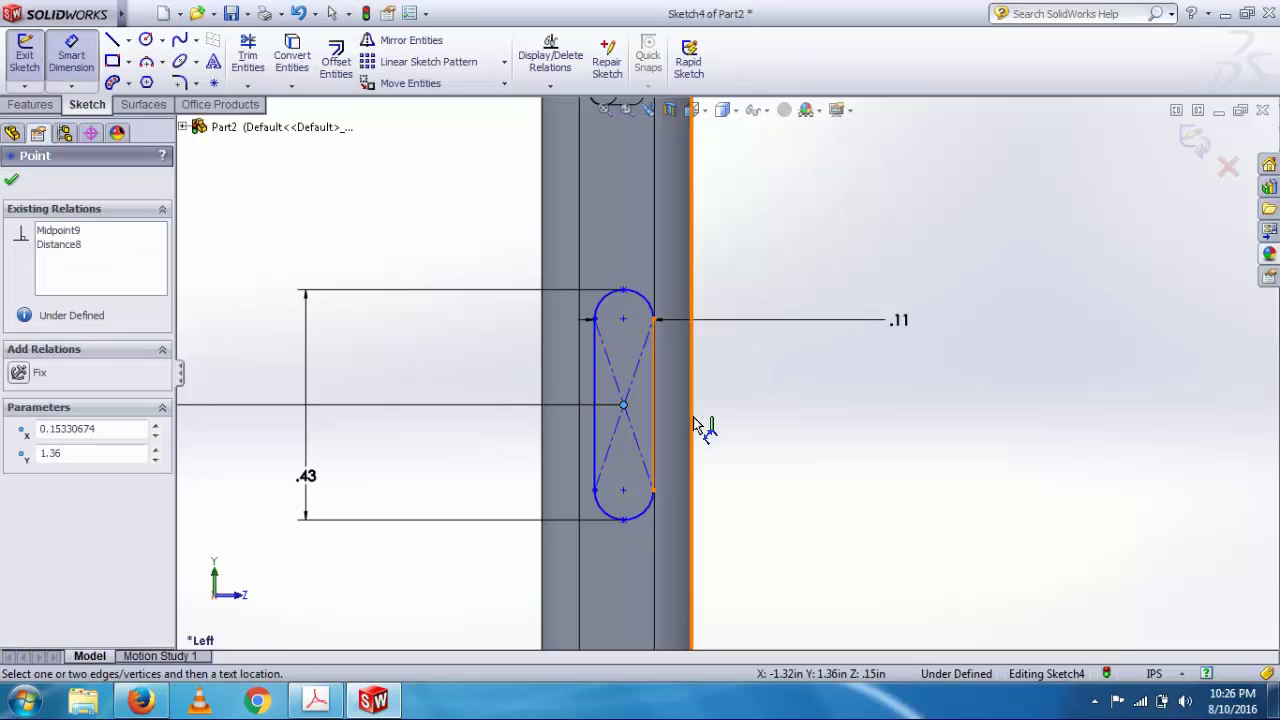
{"action": "left_click", "coordinate": [694, 426]}
{"action": "left_click", "coordinate": [838, 383]}
{"action": "type", "text": "0."}
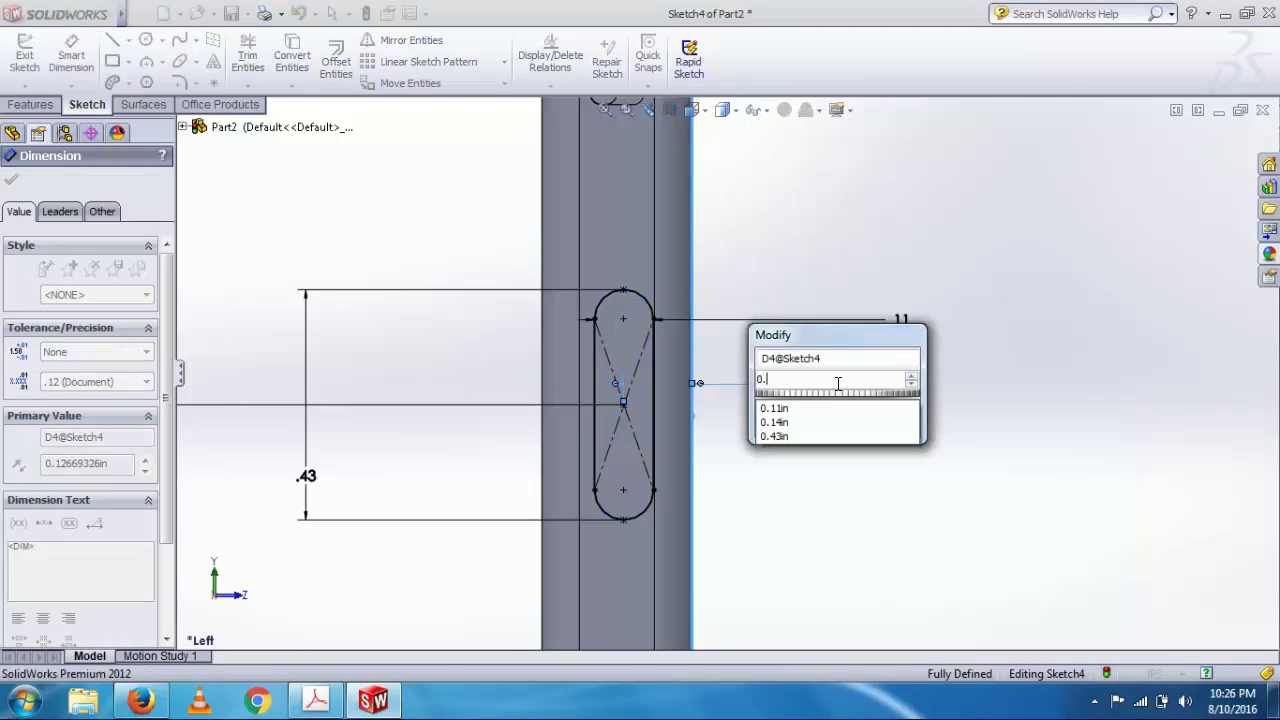
{"action": "type", "text": "11"}
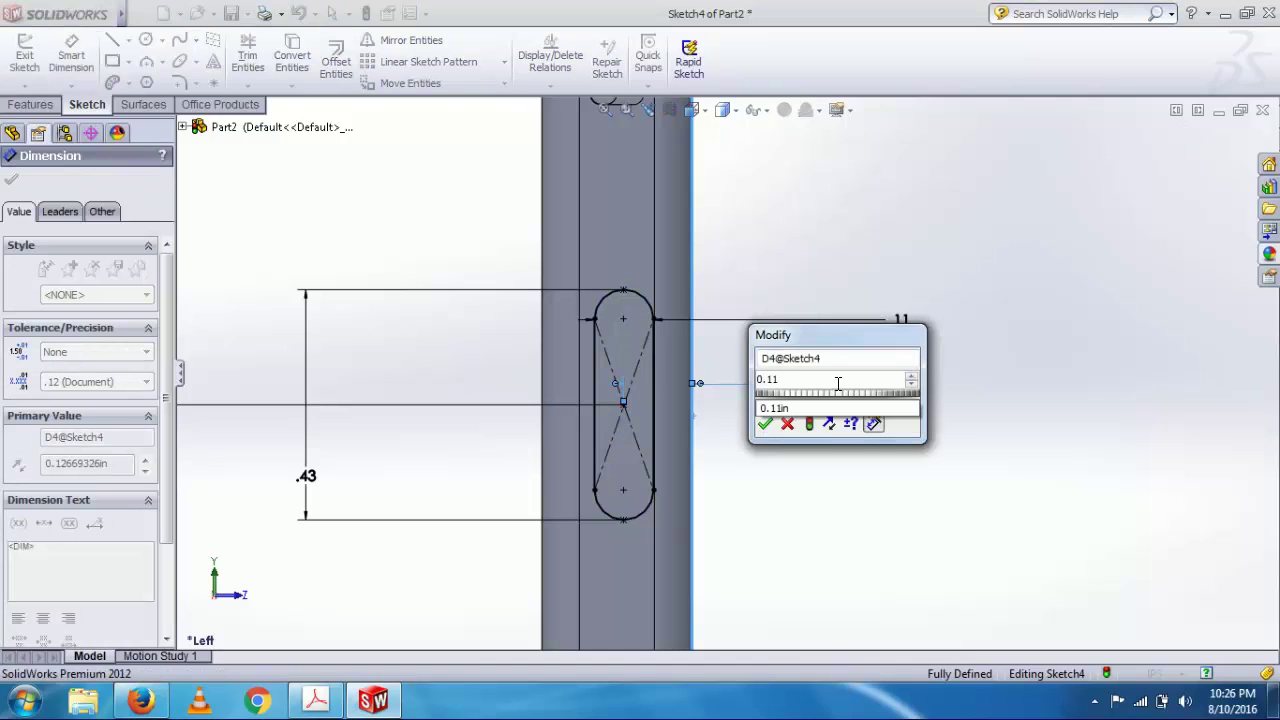
{"action": "double_click", "coordinate": [838, 383]}
{"action": "type", "text": "0.14"}
{"action": "key", "text": "Return"}
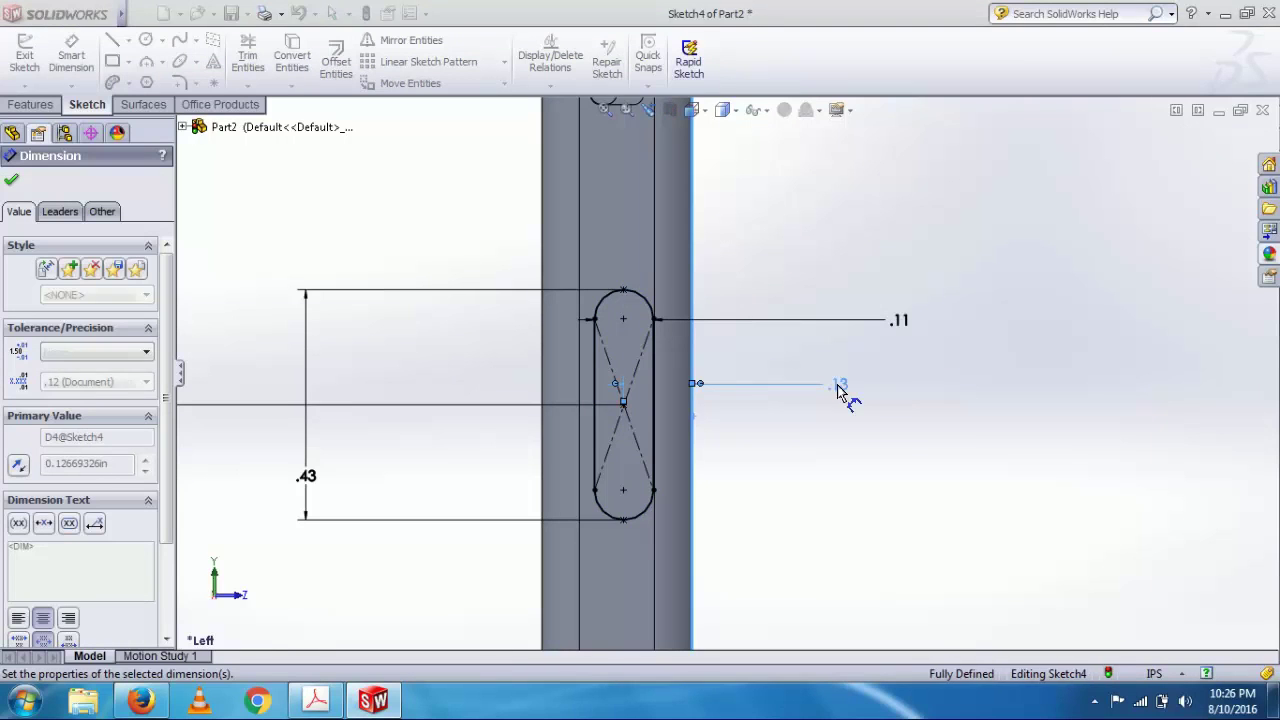
{"action": "scroll", "coordinate": [715, 390], "scroll_direction": "up", "scroll_amount": 3}
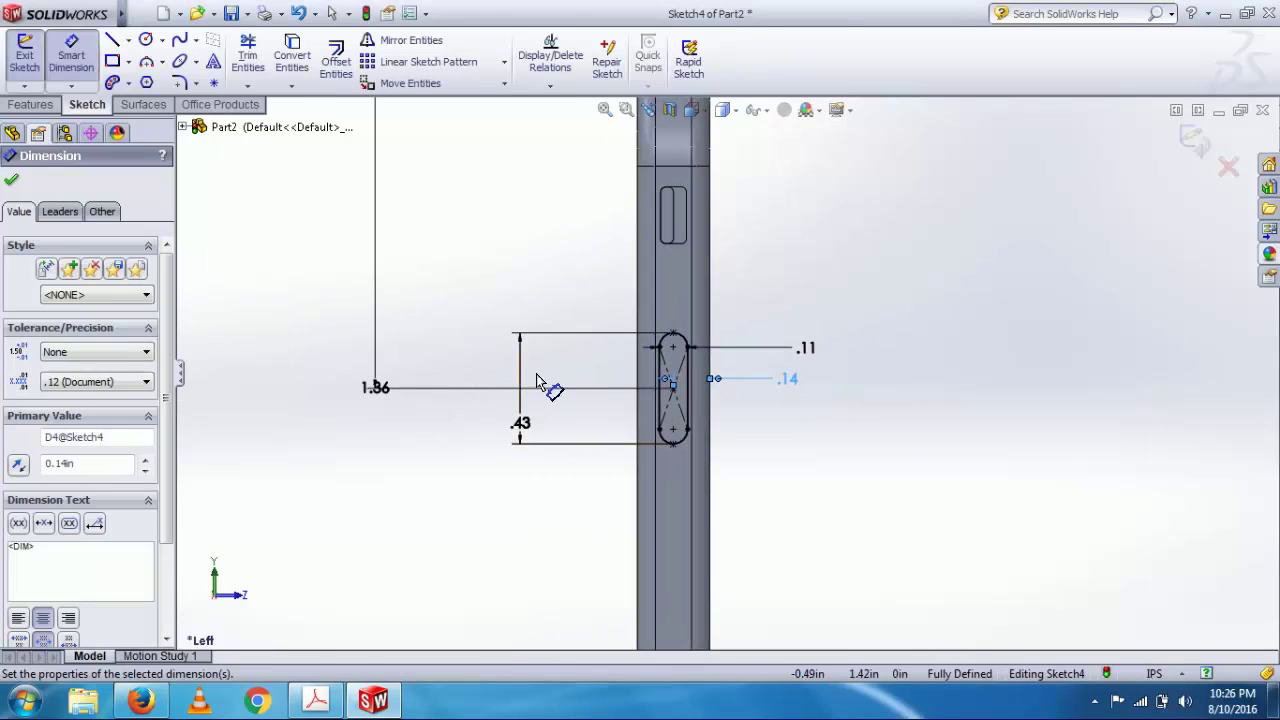
{"action": "scroll", "coordinate": [718, 368], "scroll_direction": "down", "scroll_amount": 2}
{"action": "scroll", "coordinate": [670, 368], "scroll_direction": "up", "scroll_amount": 3}
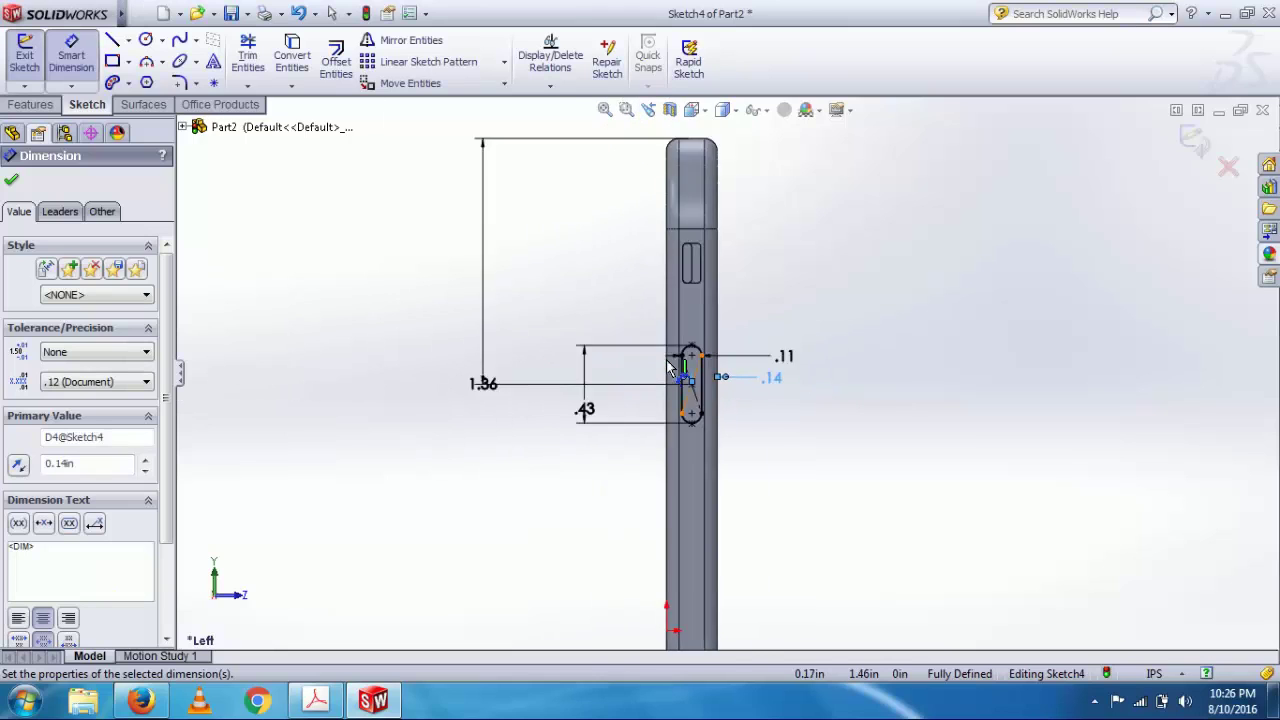
{"action": "scroll", "coordinate": [671, 366], "scroll_direction": "down", "scroll_amount": 2}
{"action": "scroll", "coordinate": [720, 366], "scroll_direction": "up", "scroll_amount": 2}
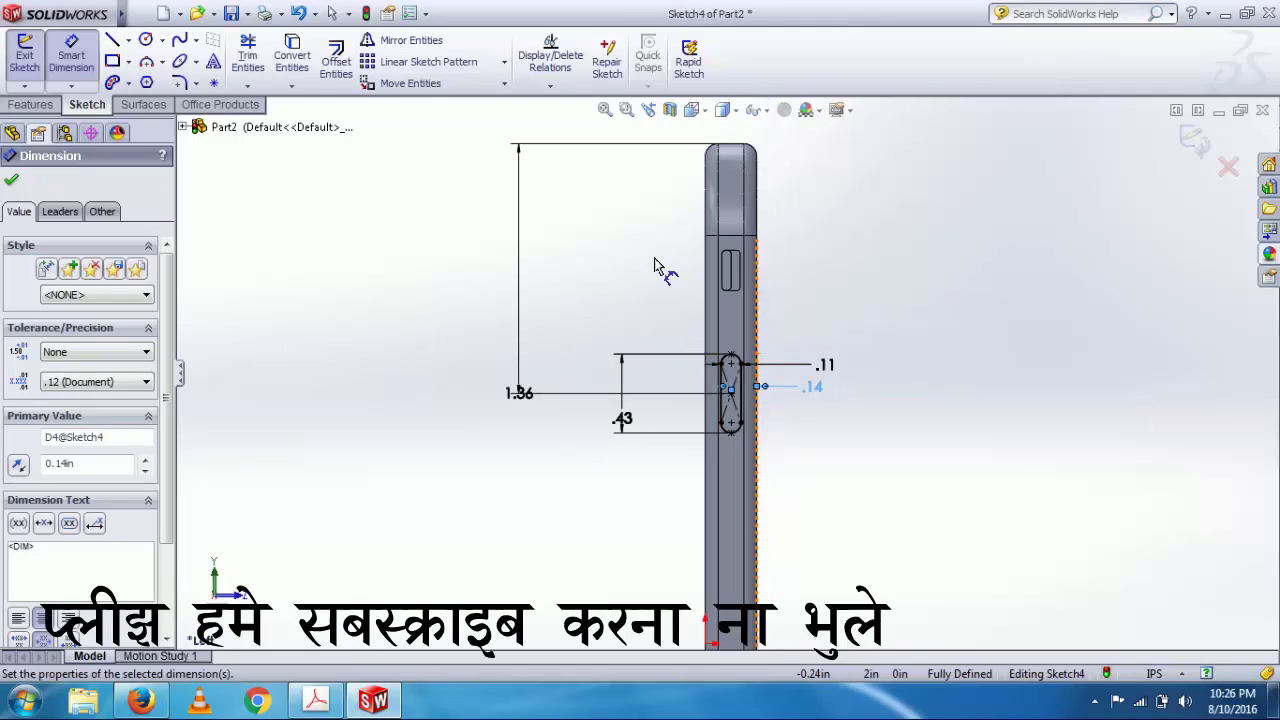
{"action": "scroll", "coordinate": [705, 355], "scroll_direction": "down", "scroll_amount": 2}
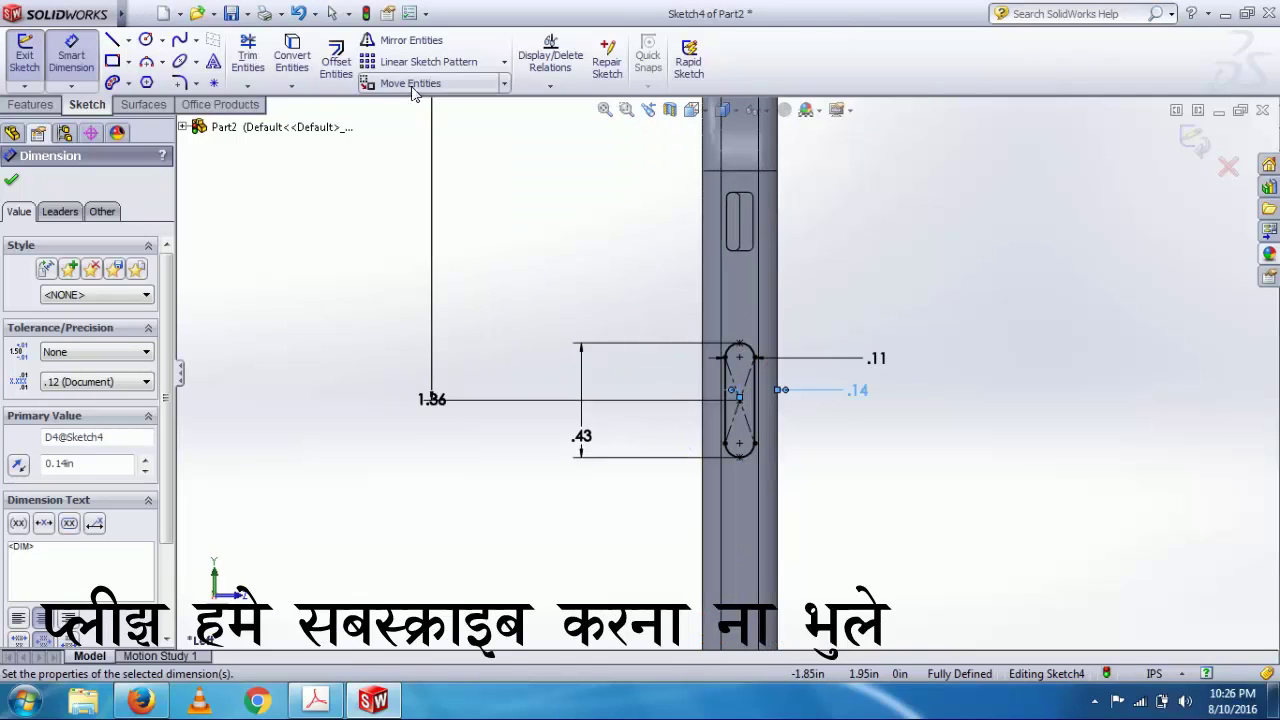
Copy the volume button slot, keeping its relations, to a spot directly below the original on the body's side face.
{"action": "left_click", "coordinate": [504, 84]}
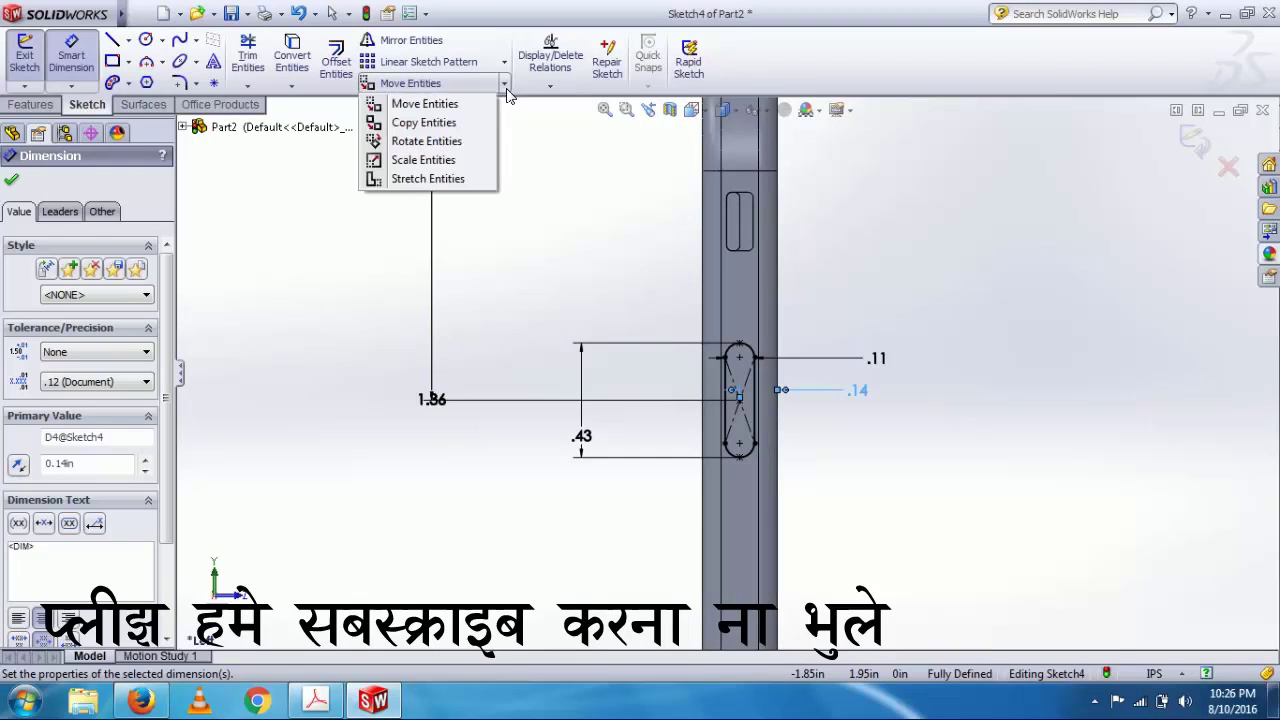
{"action": "left_click", "coordinate": [486, 123]}
{"action": "left_click", "coordinate": [624, 308]}
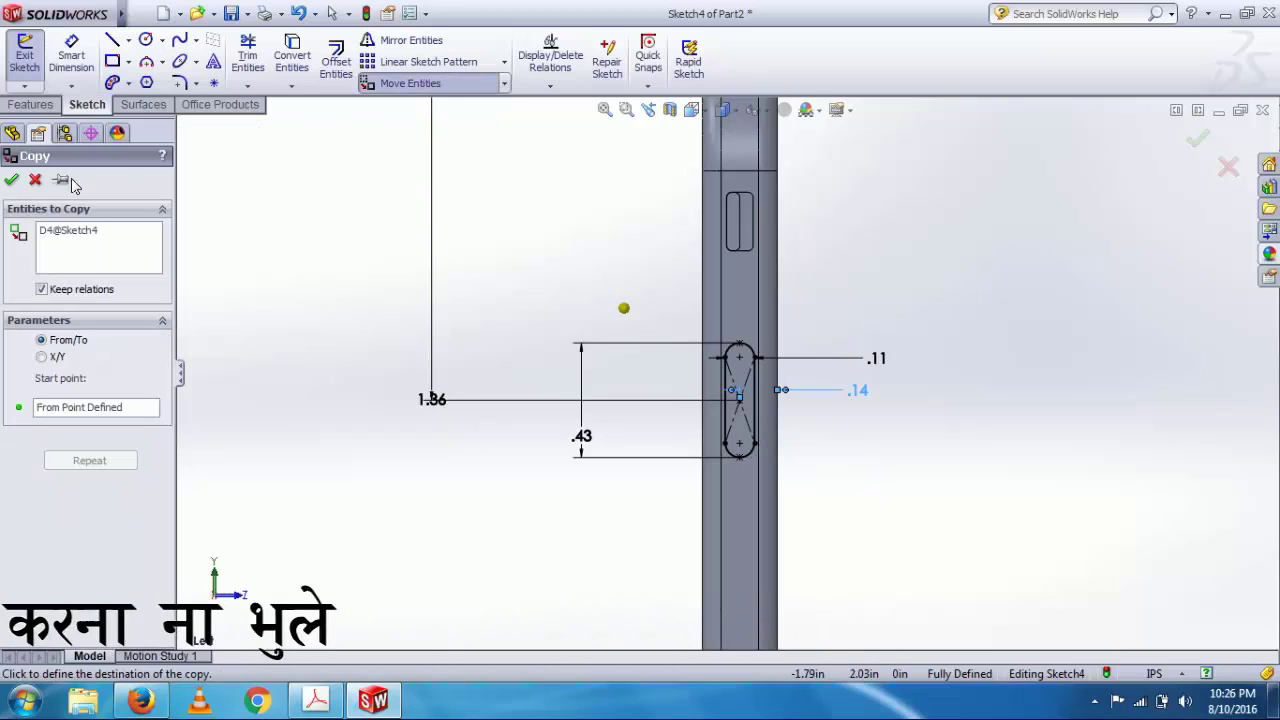
{"action": "right_click", "coordinate": [90, 250]}
{"action": "left_click", "coordinate": [150, 258]}
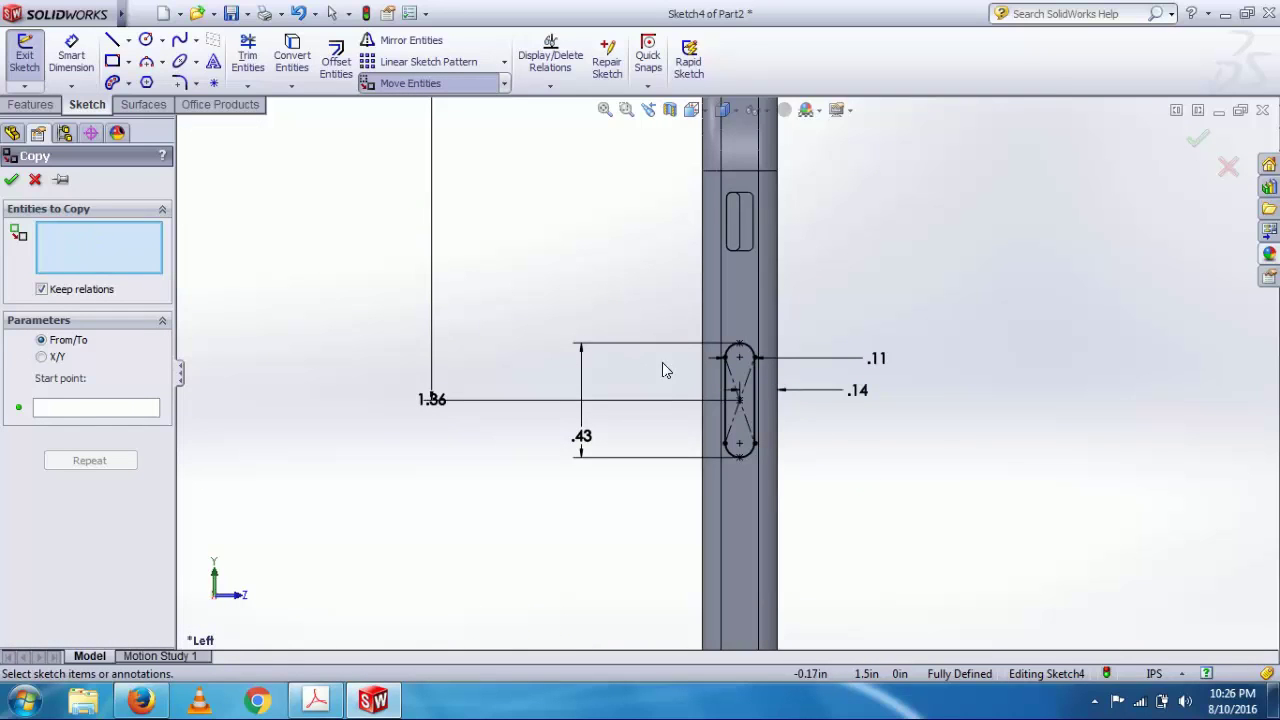
{"action": "left_click_drag", "start_coordinate": [648, 296], "coordinate": [866, 543]}
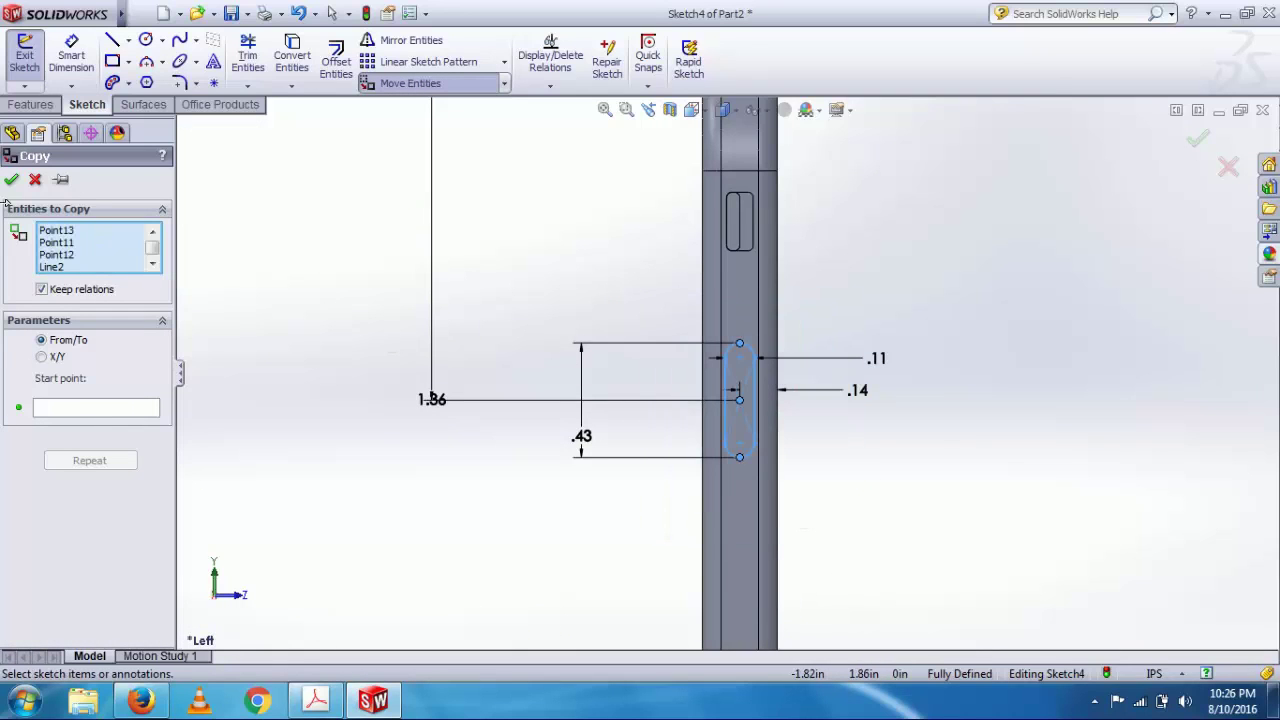
{"action": "left_click", "coordinate": [92, 406]}
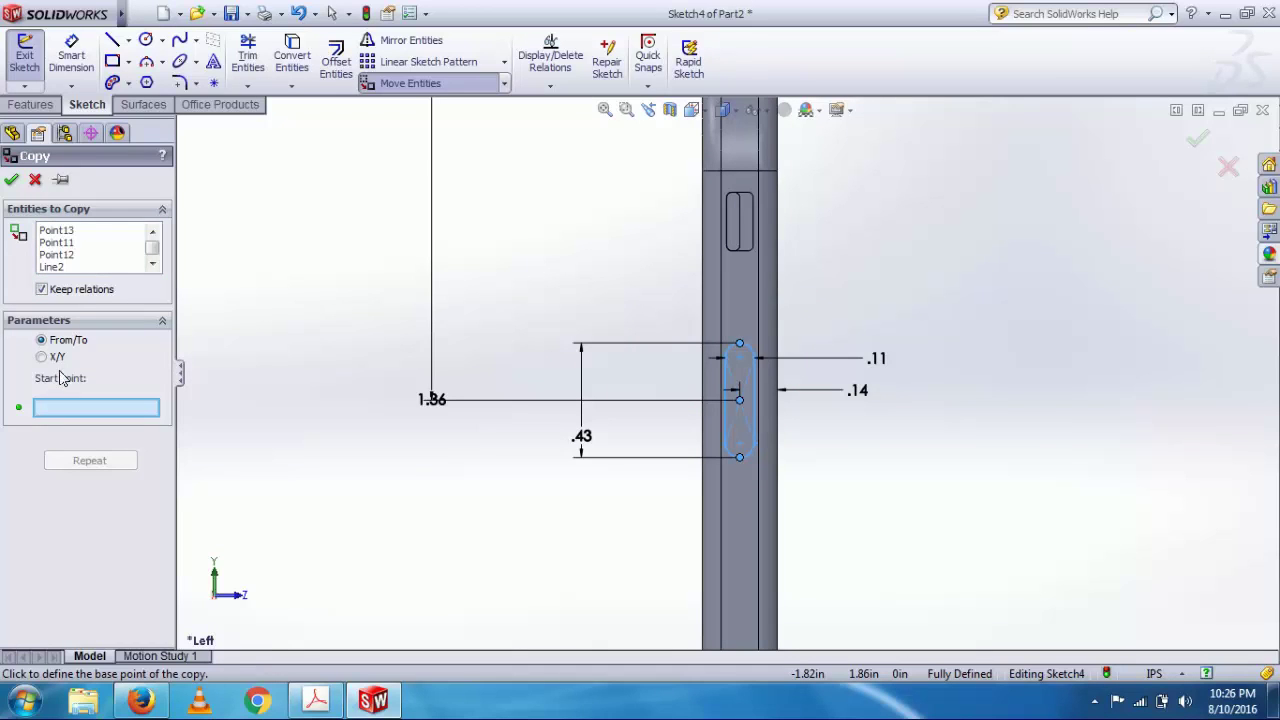
{"action": "scroll", "coordinate": [728, 535], "scroll_direction": "up", "scroll_amount": 2}
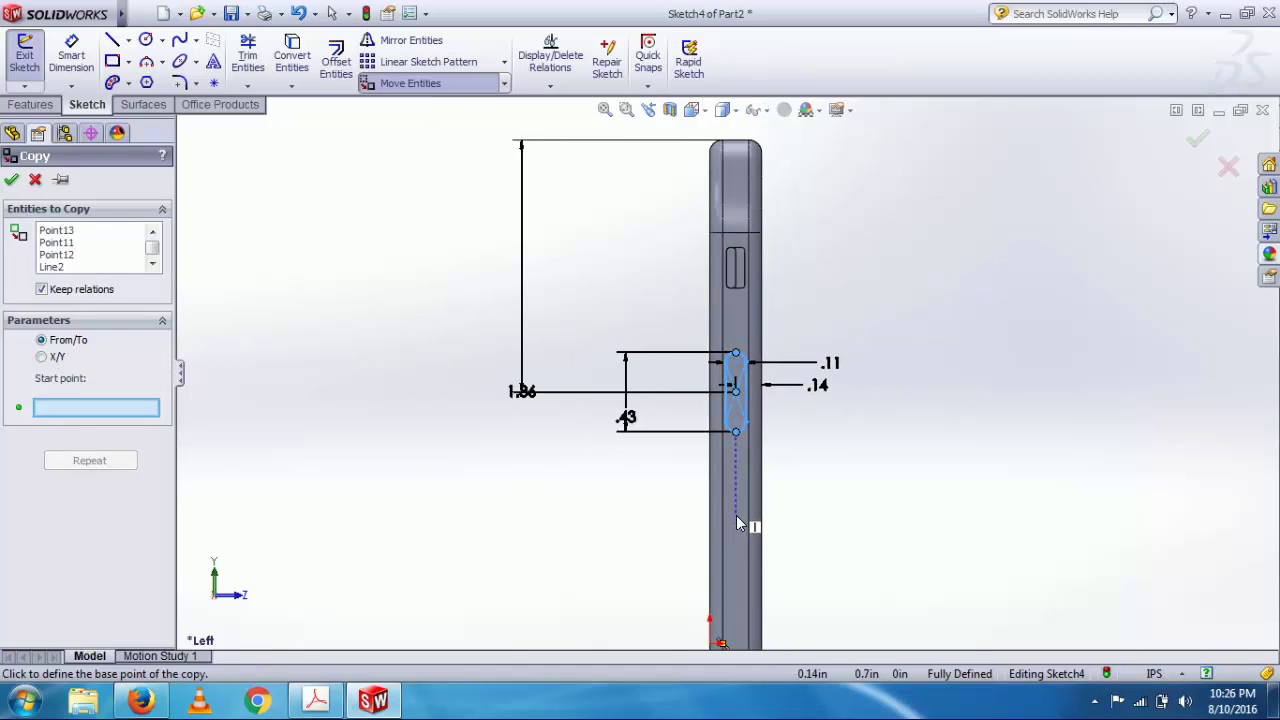
{"action": "left_click", "coordinate": [736, 517]}
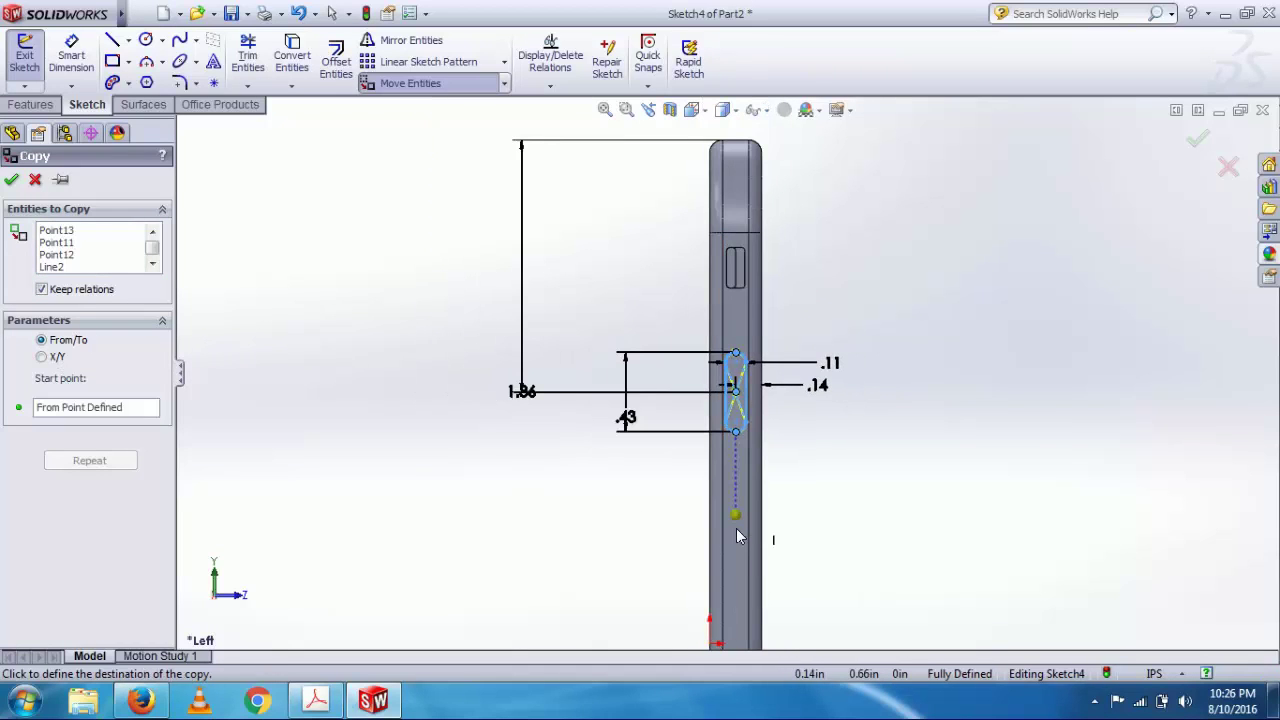
{"action": "left_click", "coordinate": [730, 637]}
Dimension the copied slot's center point from the body's outer side edge, linking it by equation to the upper slot's 0.14 in dimension.
{"action": "scroll", "coordinate": [735, 515], "scroll_direction": "down", "scroll_amount": 2}
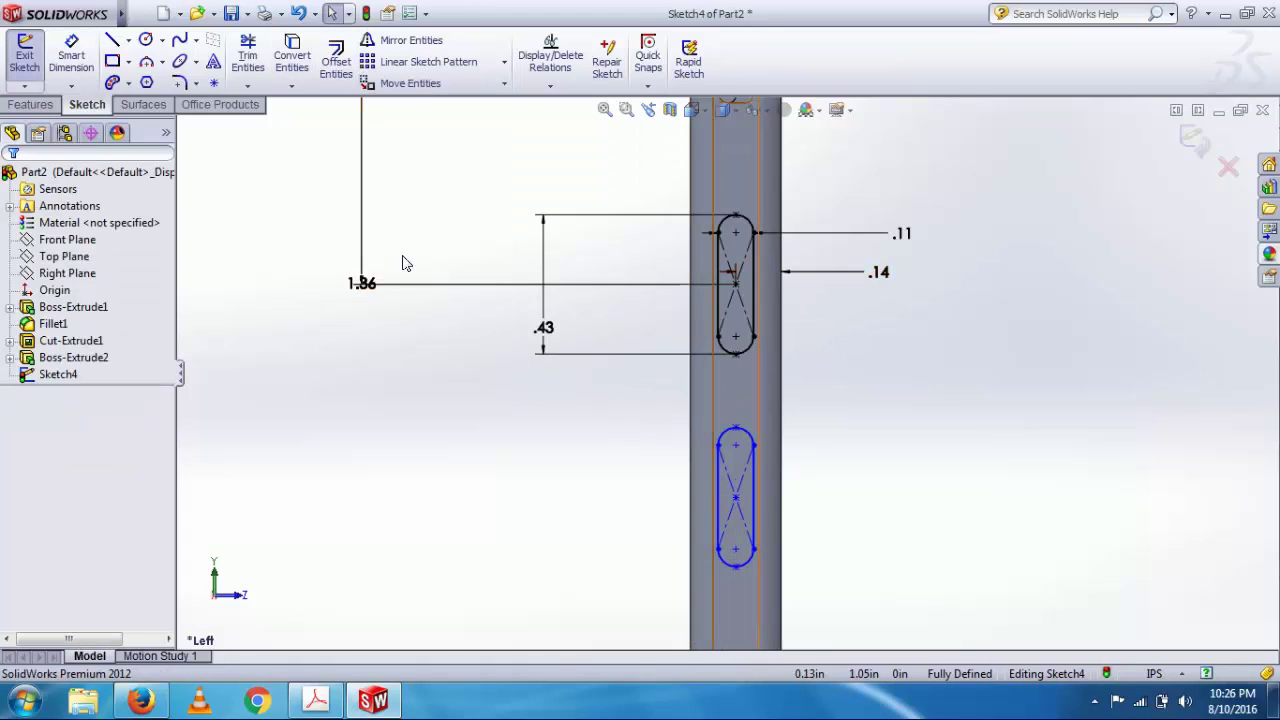
{"action": "left_click", "coordinate": [88, 73]}
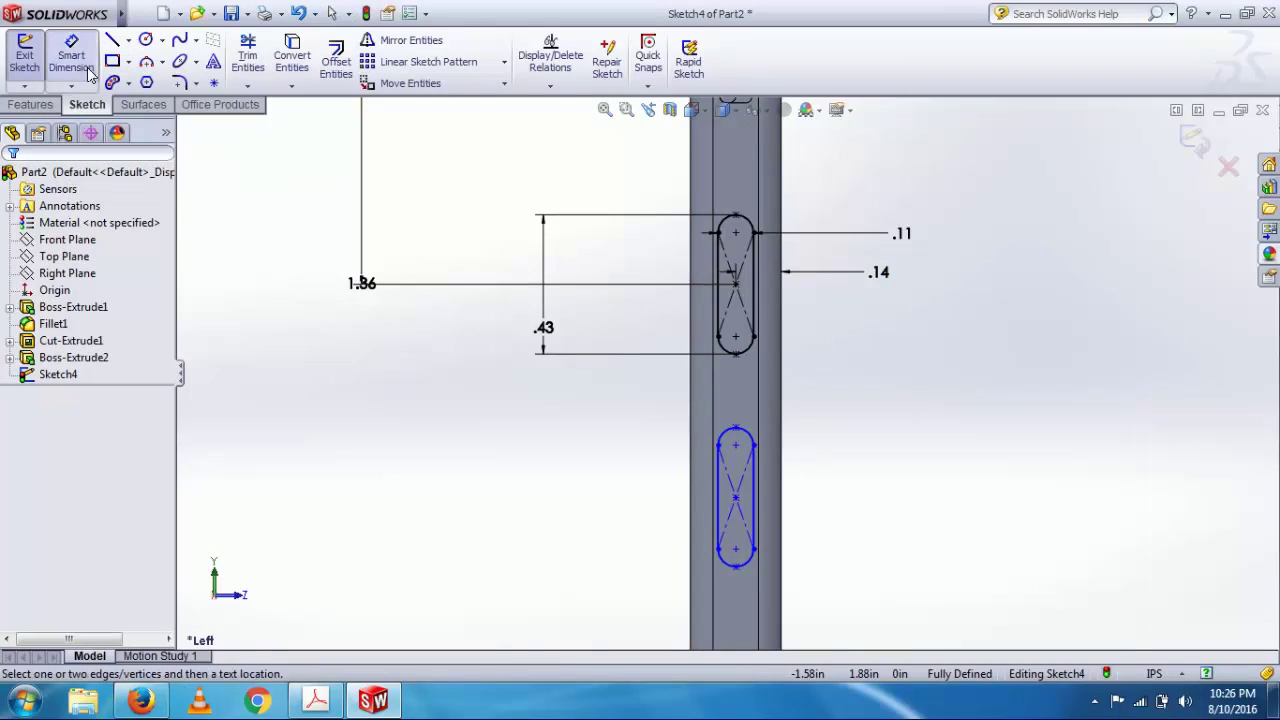
{"action": "left_click", "coordinate": [735, 499]}
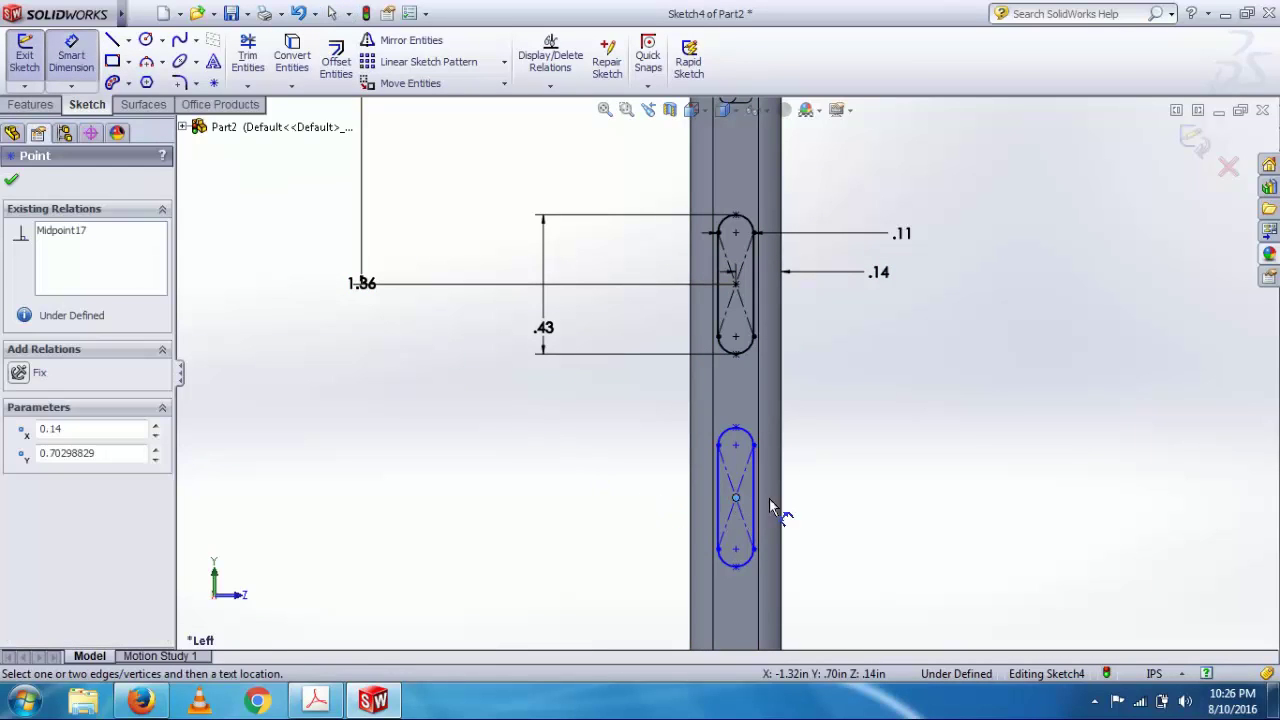
{"action": "left_click", "coordinate": [785, 512]}
{"action": "left_click", "coordinate": [908, 463]}
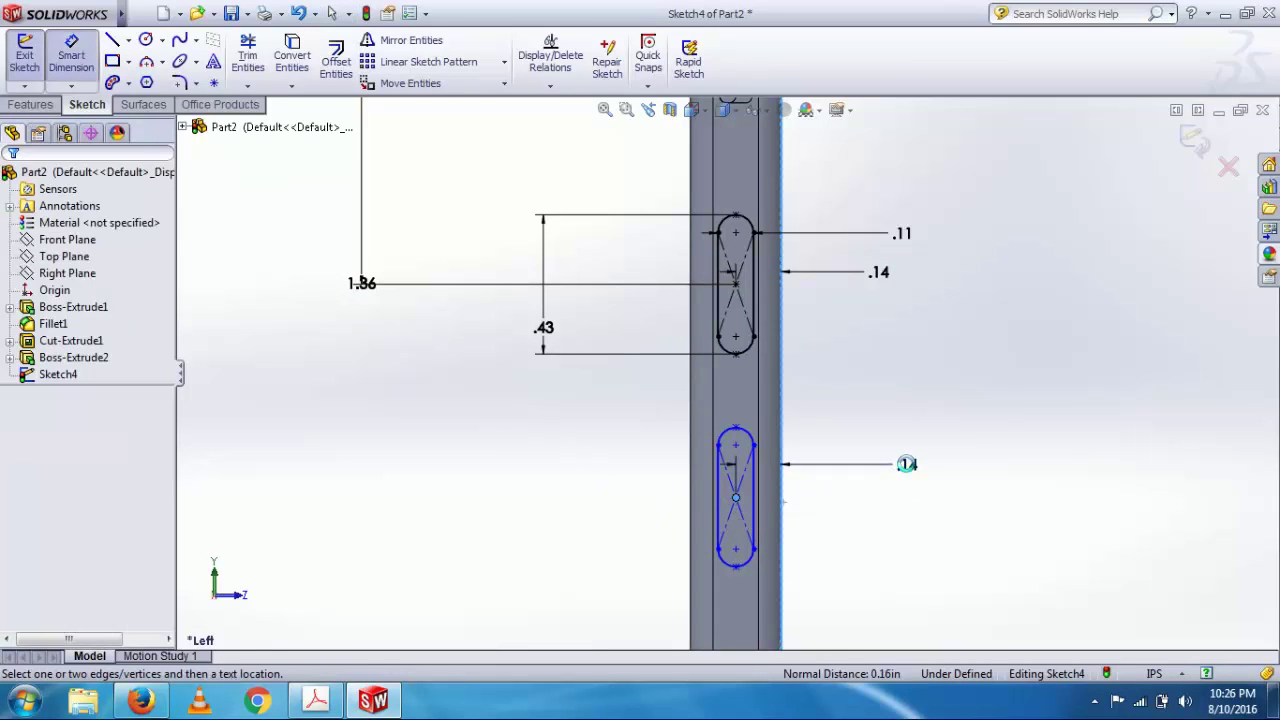
{"action": "type", "text": "="}
{"action": "left_click", "coordinate": [840, 278]}
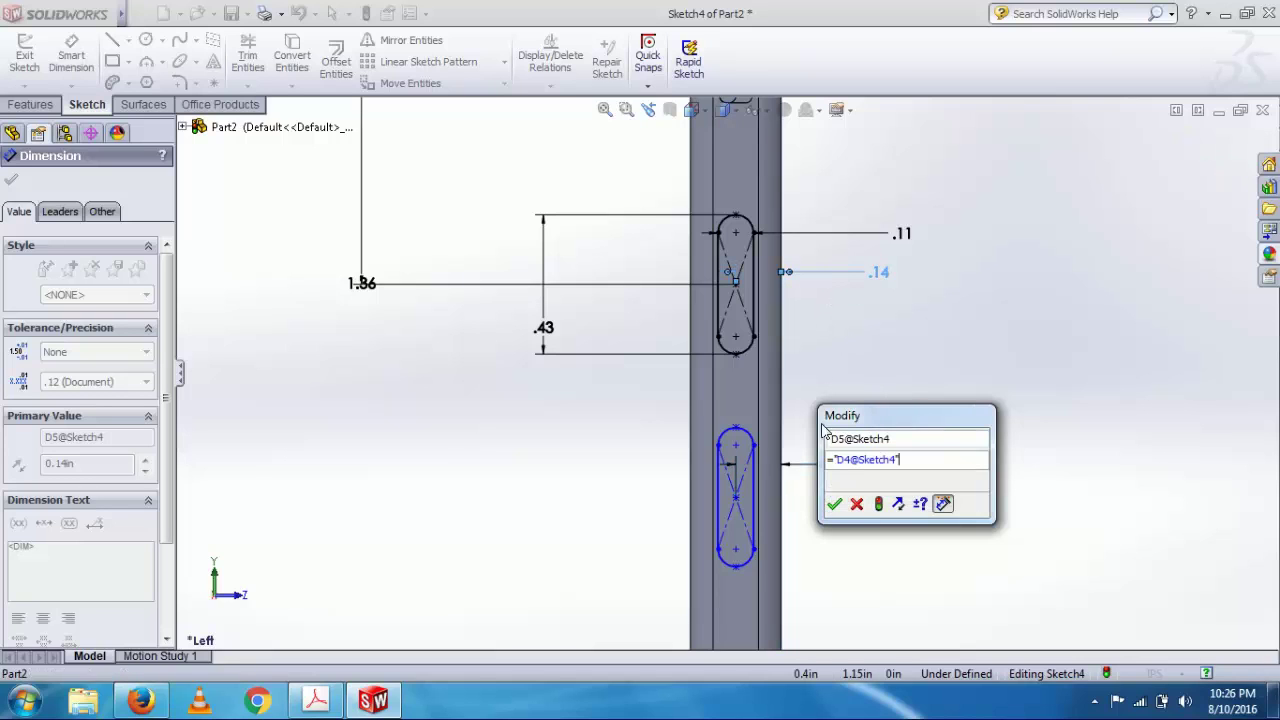
{"action": "left_click", "coordinate": [838, 507]}
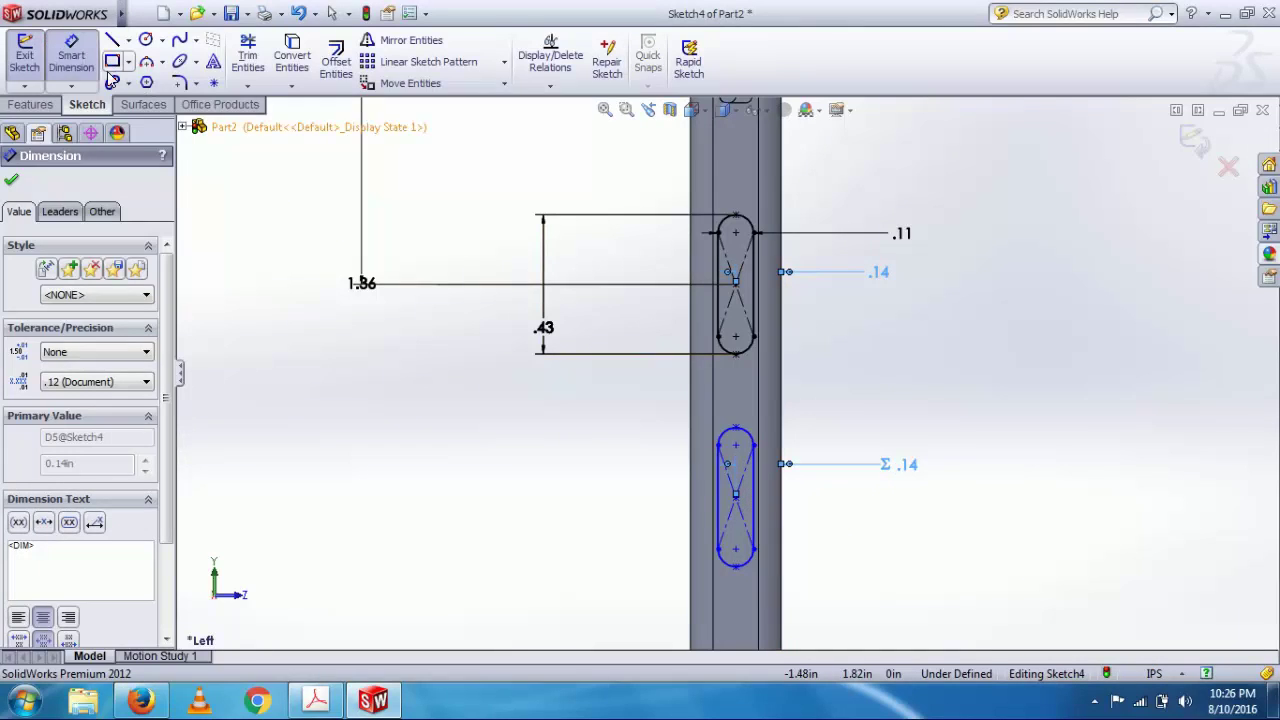
Dimension the copied slot's width between its vertical lines, linking it by equation to the upper slot's 0.11 in width.
{"action": "left_click", "coordinate": [756, 485]}
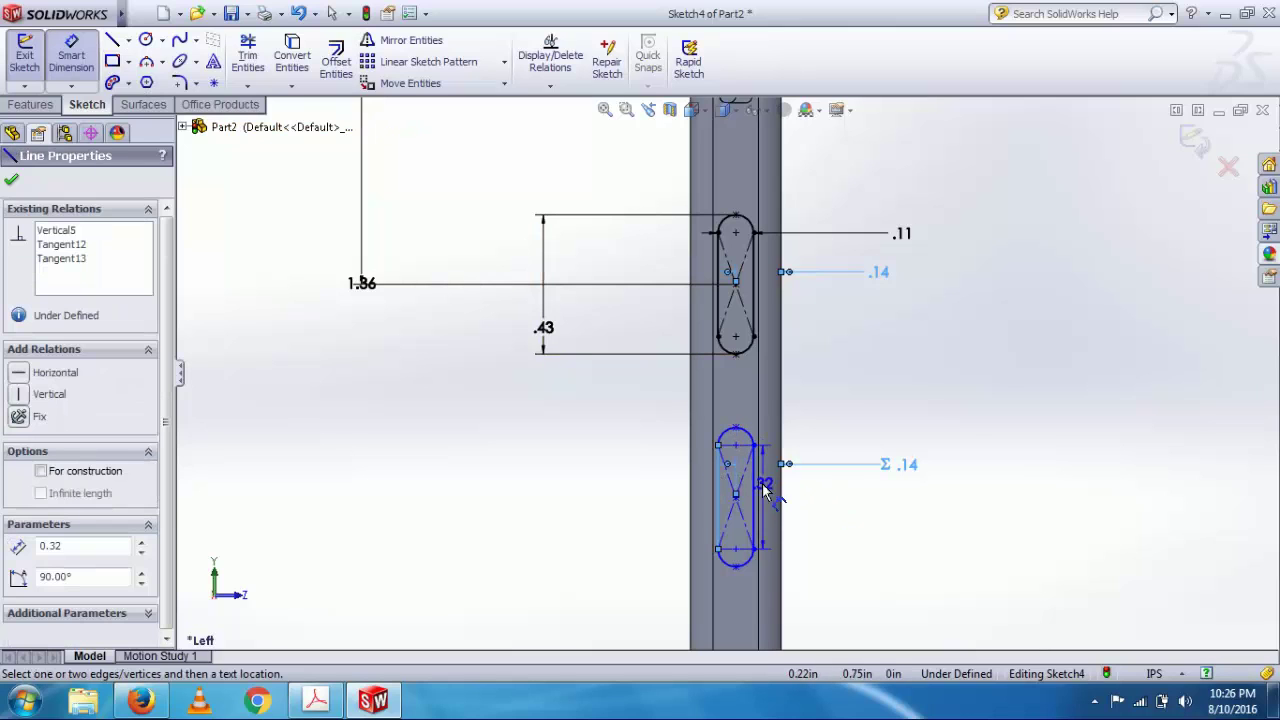
{"action": "left_click", "coordinate": [943, 374]}
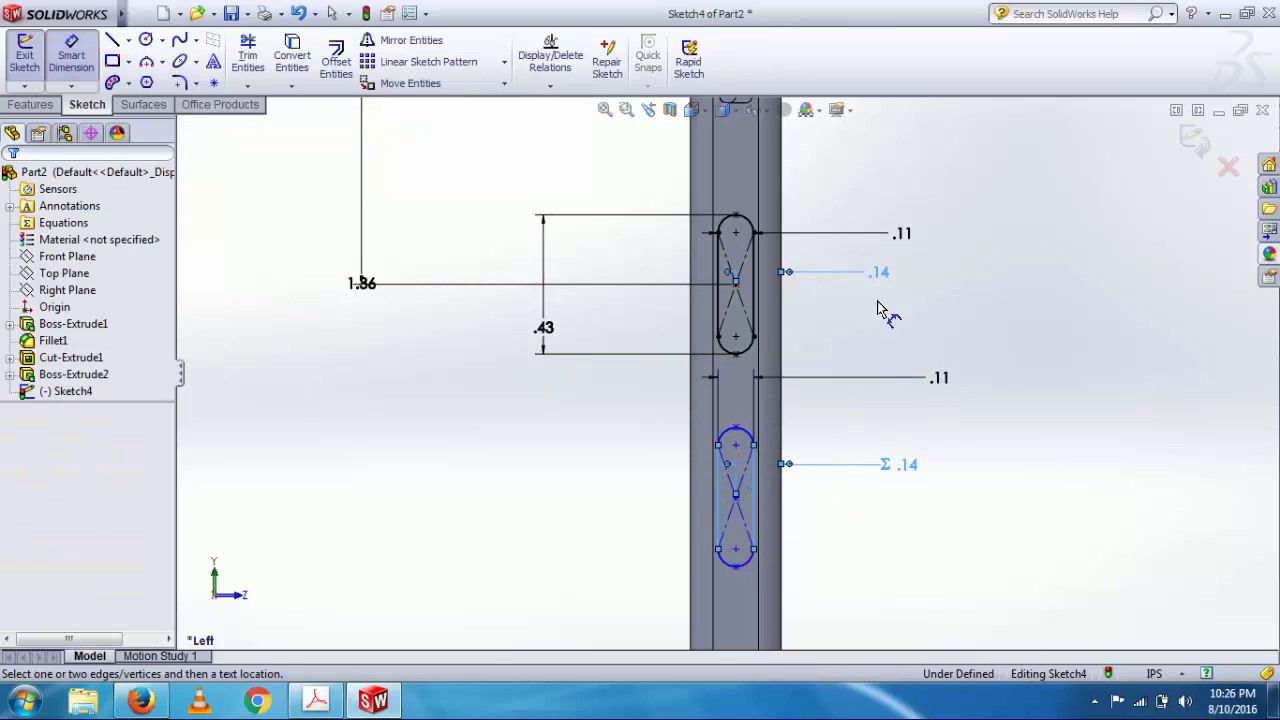
{"action": "type", "text": "="}
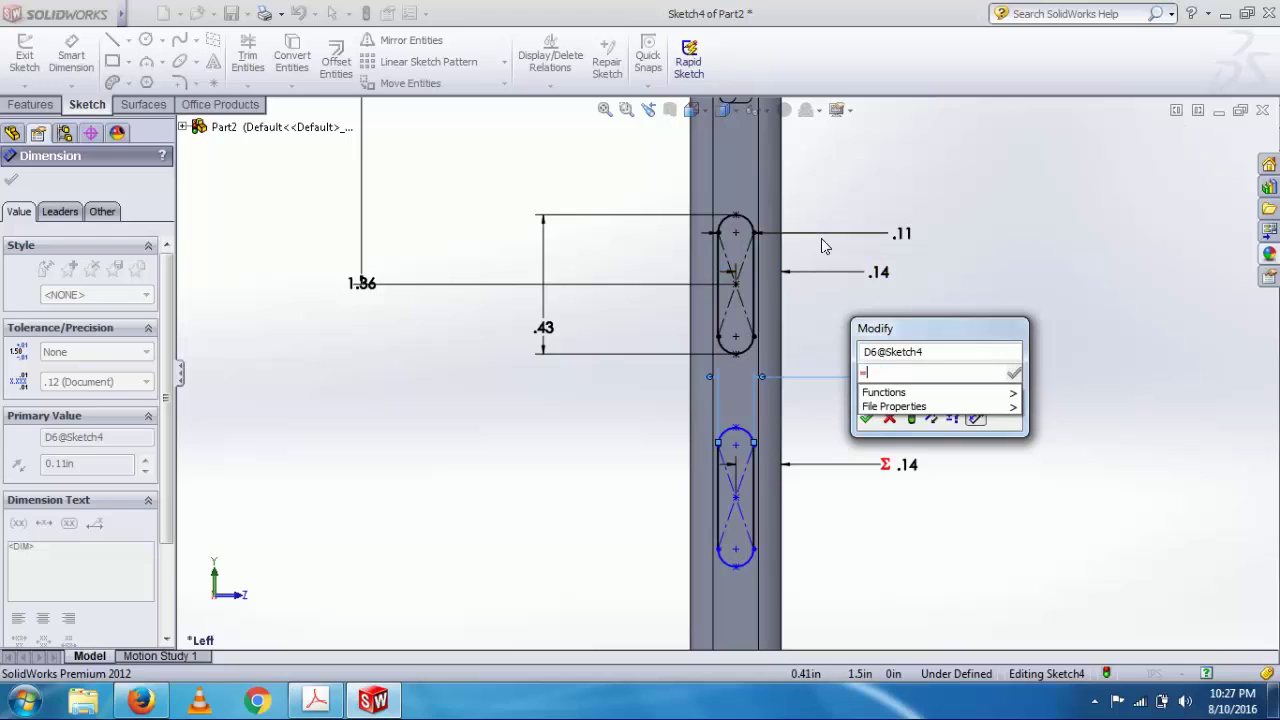
{"action": "left_click", "coordinate": [822, 240]}
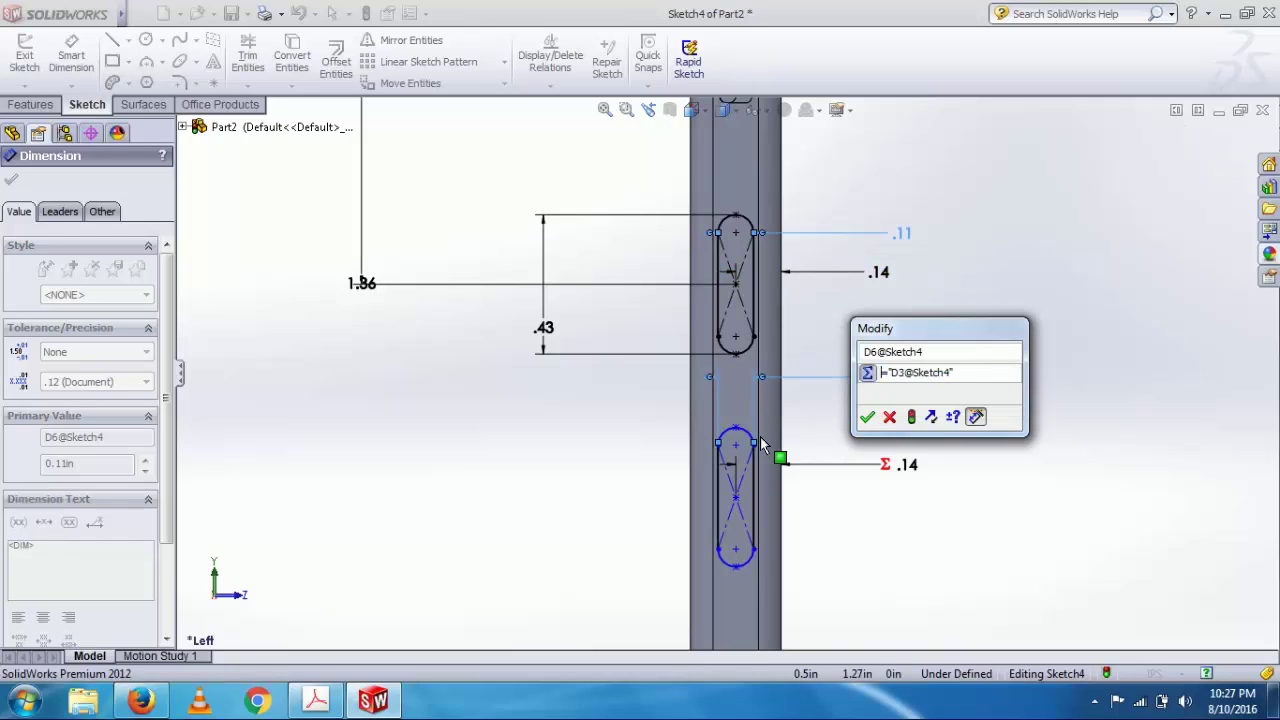
{"action": "left_click", "coordinate": [867, 418]}
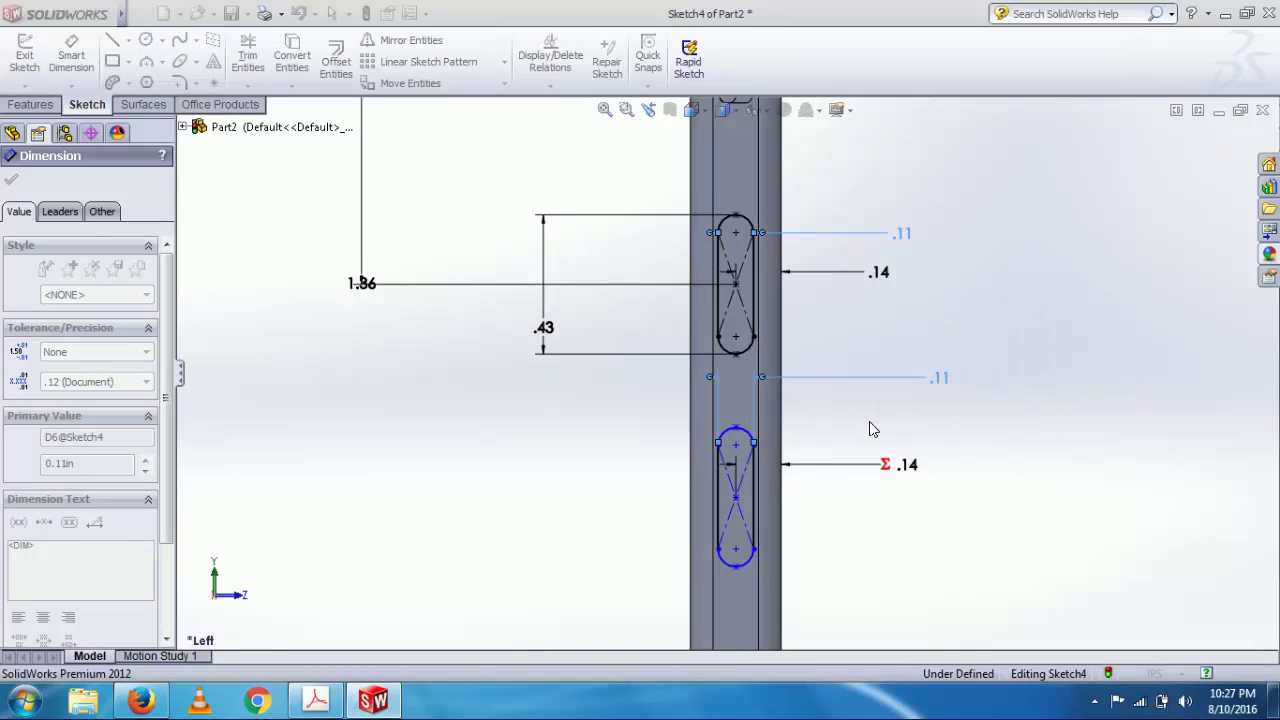
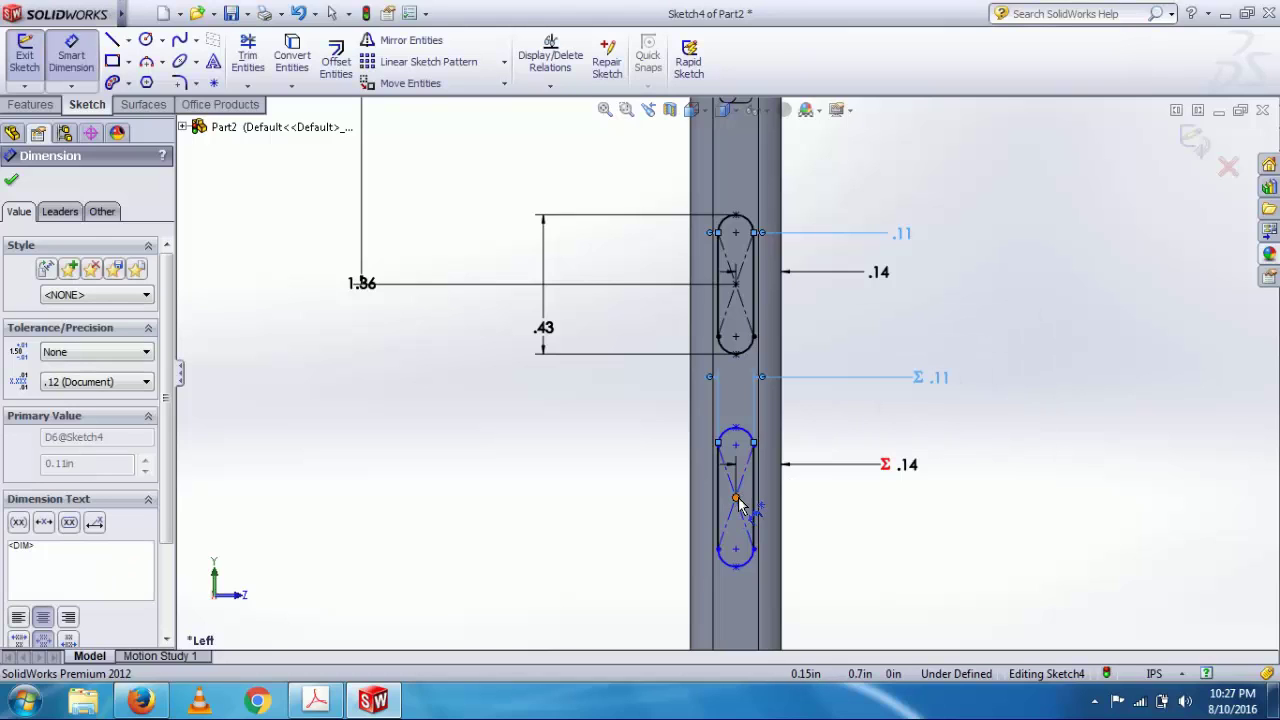
Dimension the copied slot's overall height between its arc ends, linking it by equation to the upper slot's 0.43 in height.
{"action": "left_click", "coordinate": [737, 429]}
{"action": "left_click", "coordinate": [736, 568]}
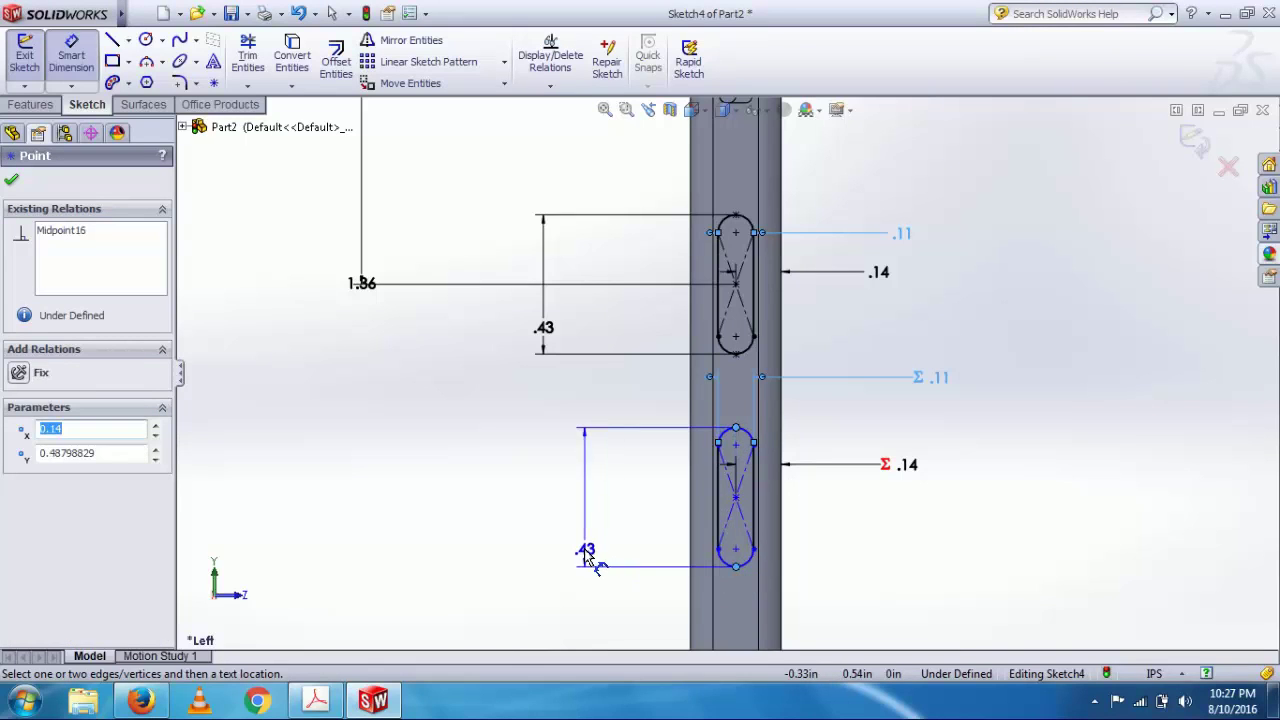
{"action": "left_click", "coordinate": [594, 557]}
{"action": "type", "text": "="}
{"action": "left_click", "coordinate": [545, 328]}
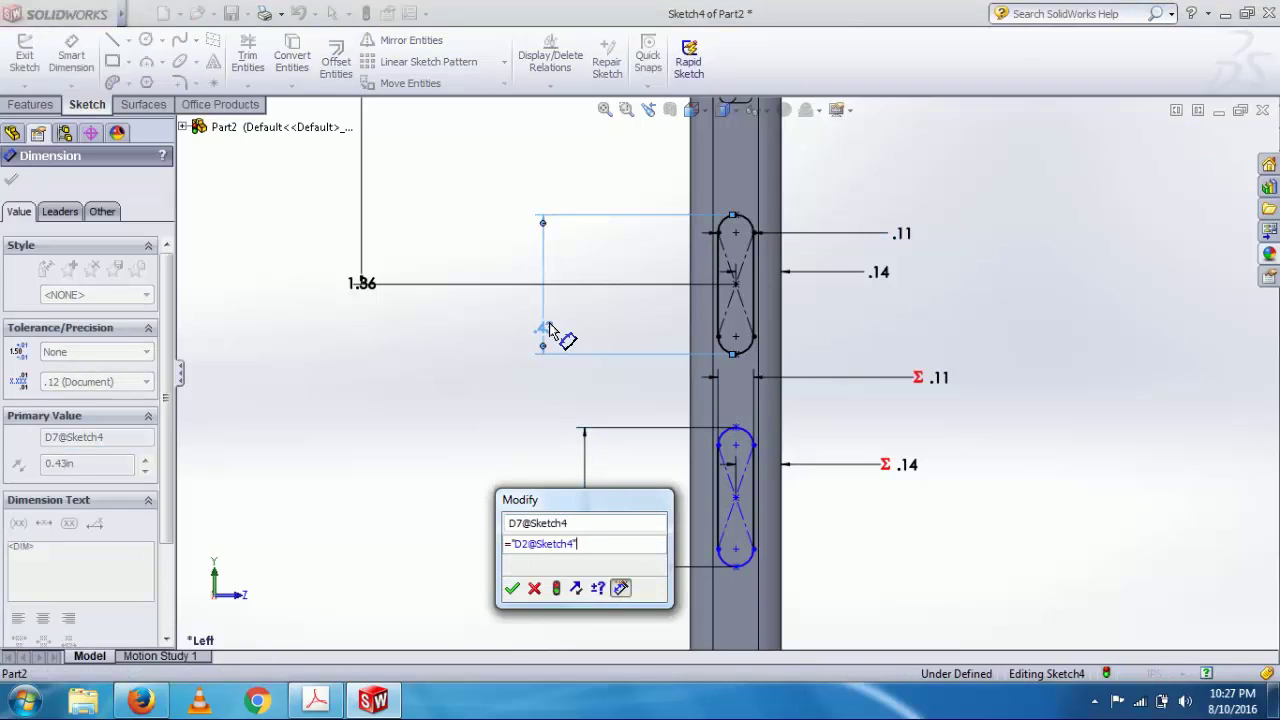
{"action": "left_click", "coordinate": [511, 588]}
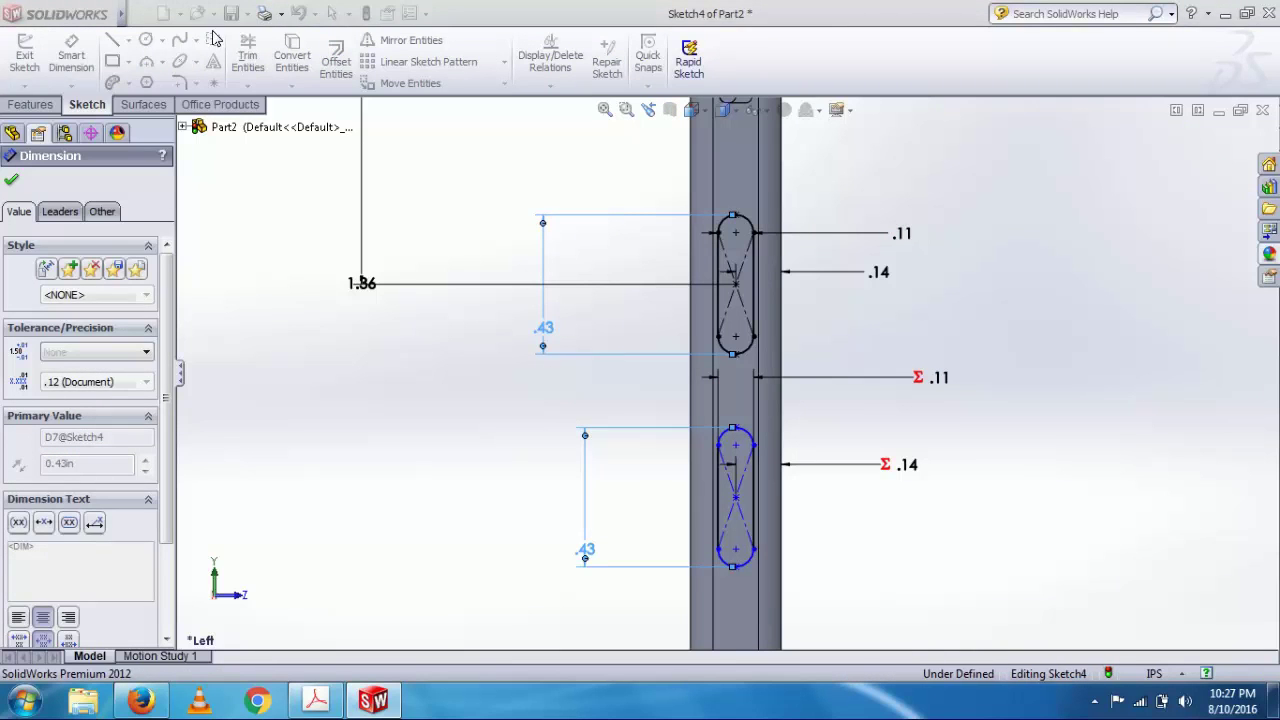
Dimension the copied slot's center point 1.86 in below the midpoint of the body's top edge.
{"action": "scroll", "coordinate": [725, 374], "scroll_direction": "up", "scroll_amount": 6}
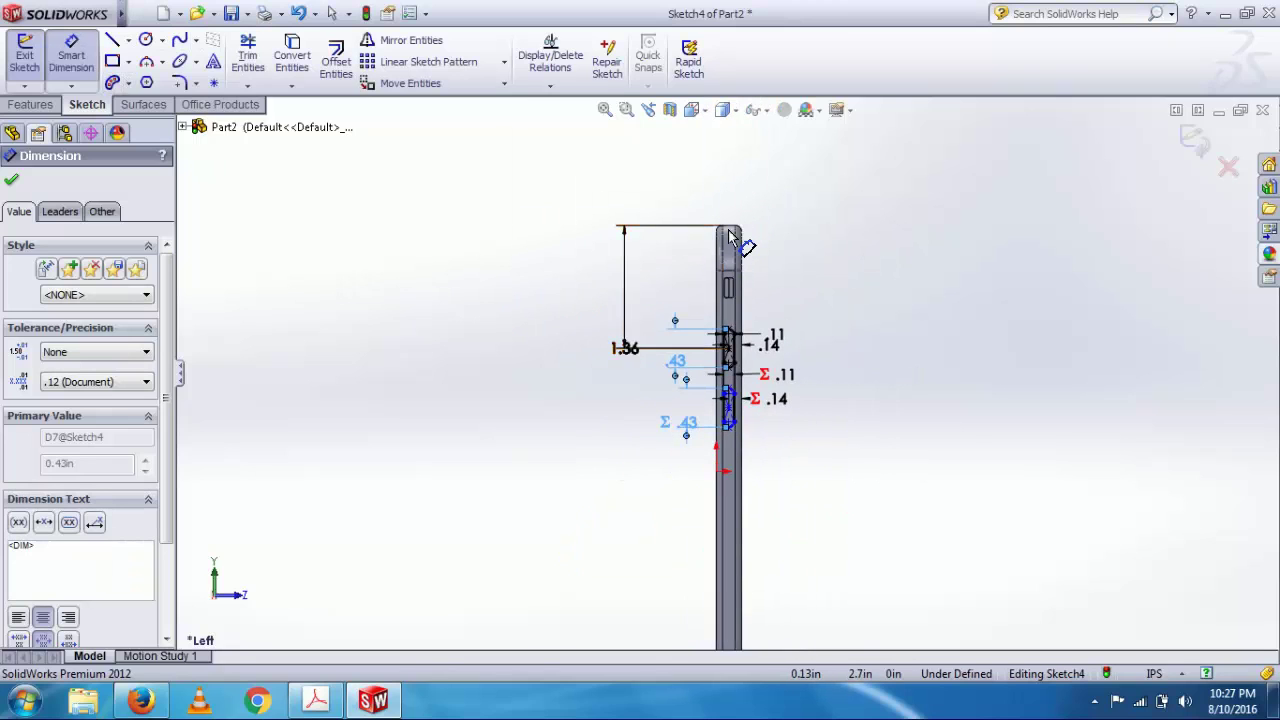
{"action": "scroll", "coordinate": [727, 420], "scroll_direction": "down", "scroll_amount": 4}
{"action": "left_click", "coordinate": [735, 390]}
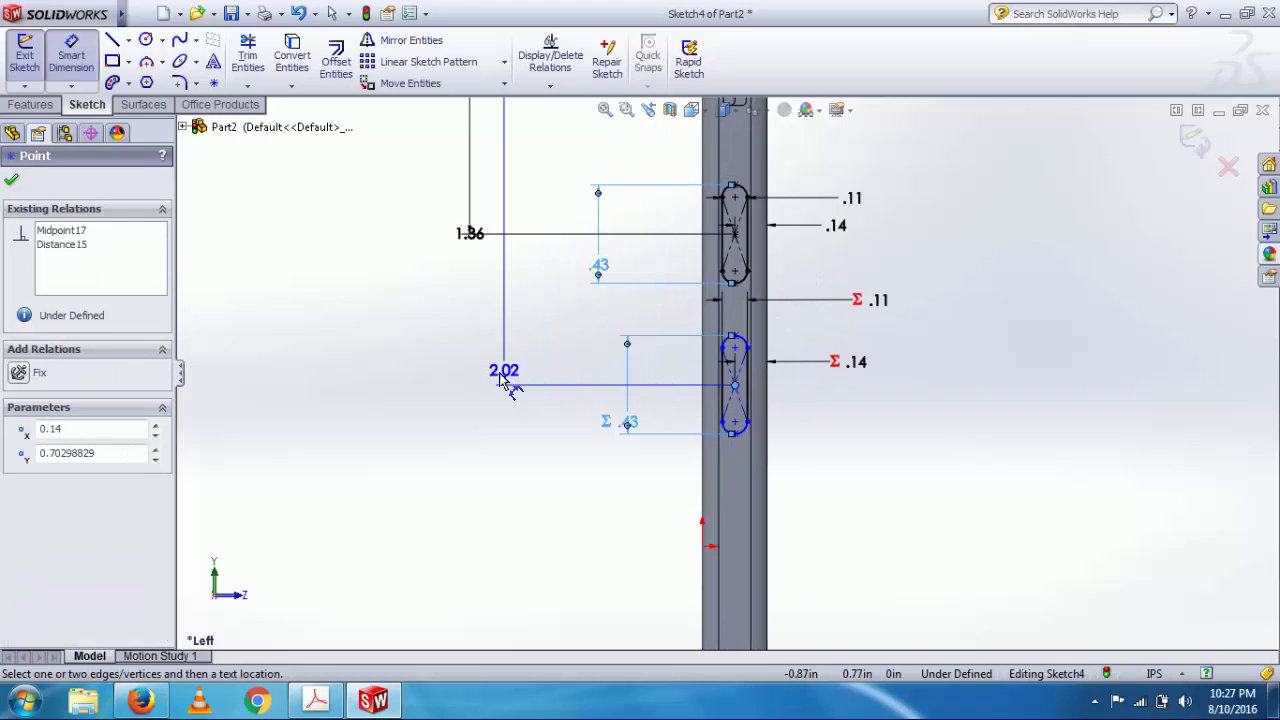
{"action": "left_click", "coordinate": [470, 390]}
{"action": "type", "text": "1"}
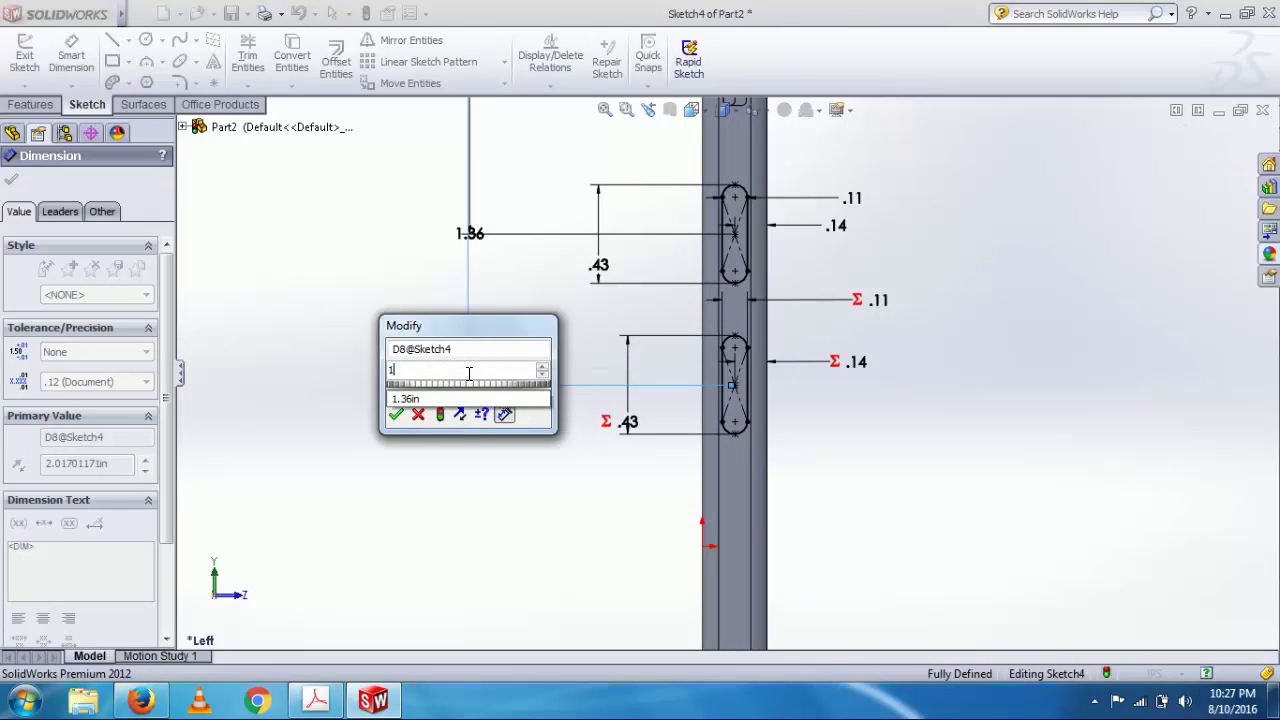
{"action": "type", "text": ".86"}
{"action": "key", "text": "Return"}
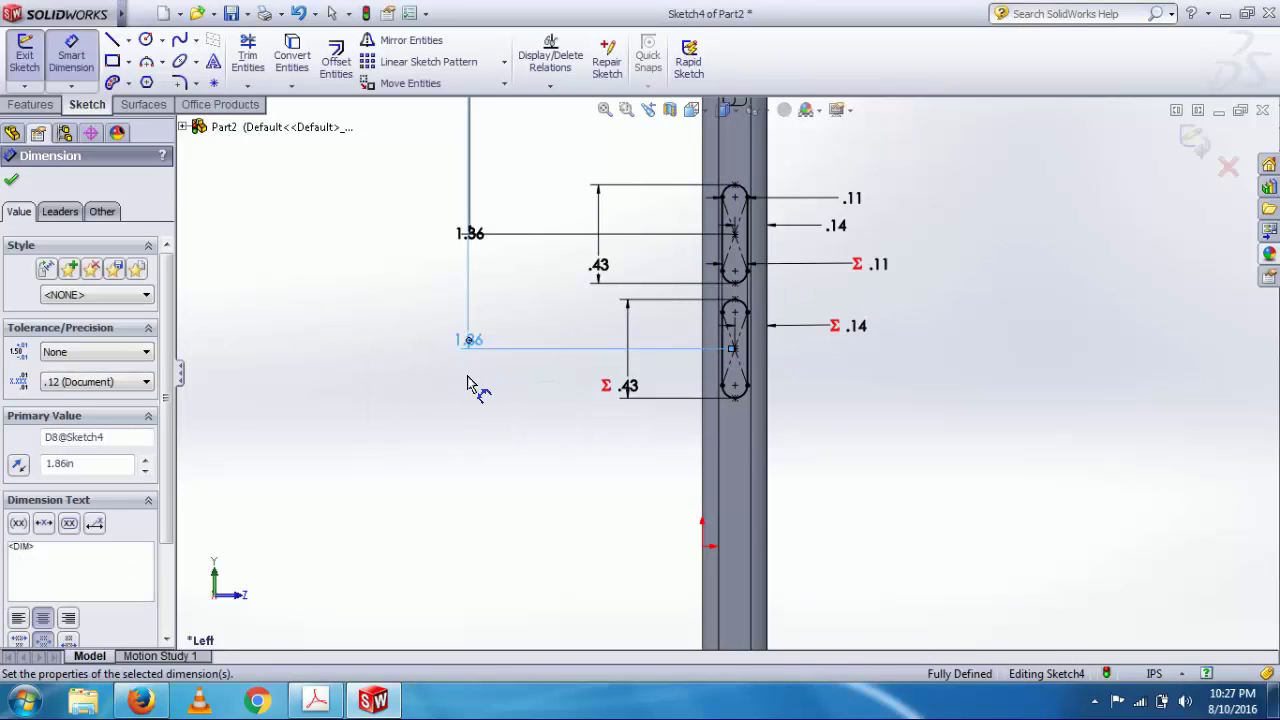
Finish the sketch and extrude both volume button slots blind outward from the side face, merged with the body.
{"action": "scroll", "coordinate": [829, 357], "scroll_direction": "up", "scroll_amount": 4}
{"action": "middle_click_drag", "start_coordinate": [837, 294], "coordinate": [790, 290]}
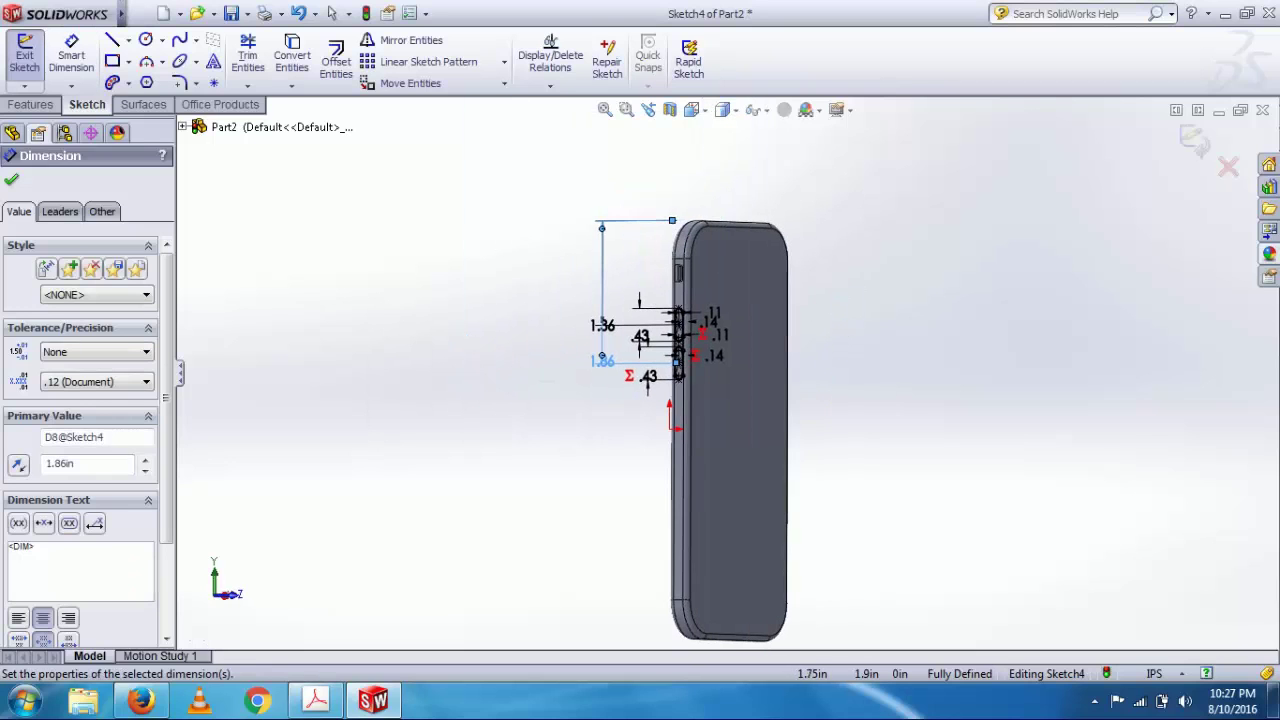
{"action": "scroll", "coordinate": [692, 240], "scroll_direction": "down", "scroll_amount": 5}
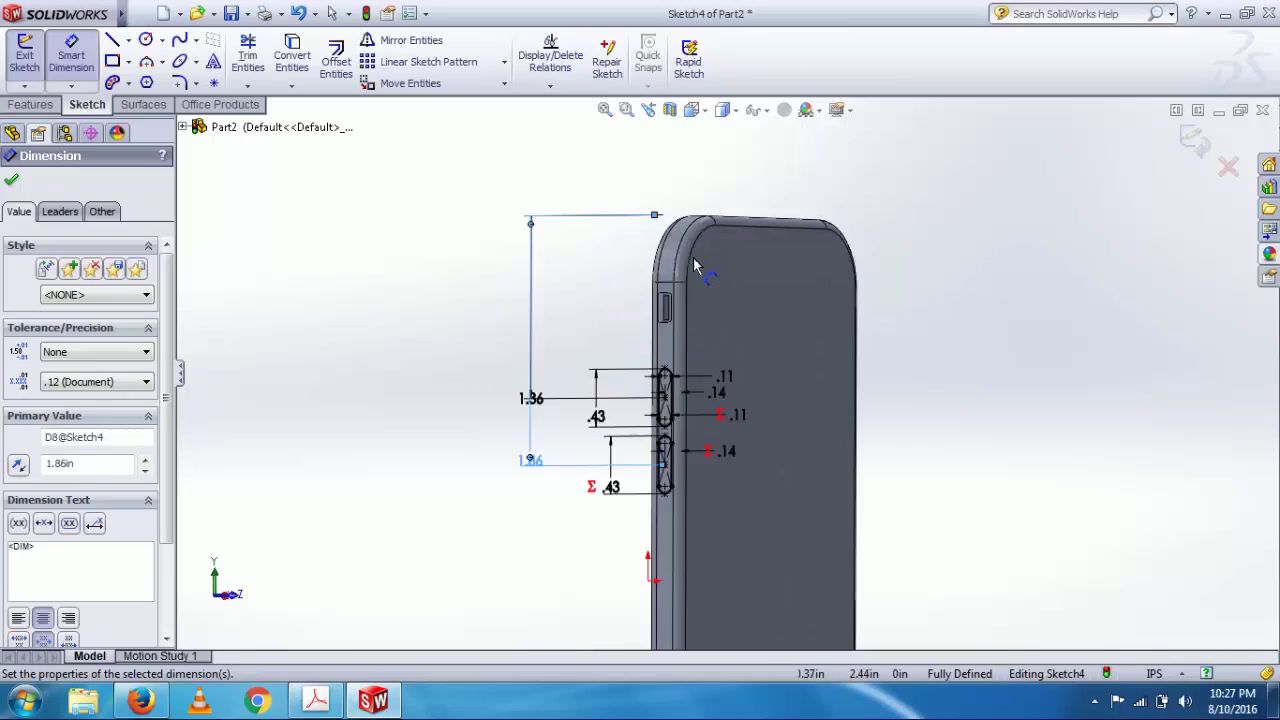
{"action": "left_click", "coordinate": [1192, 142]}
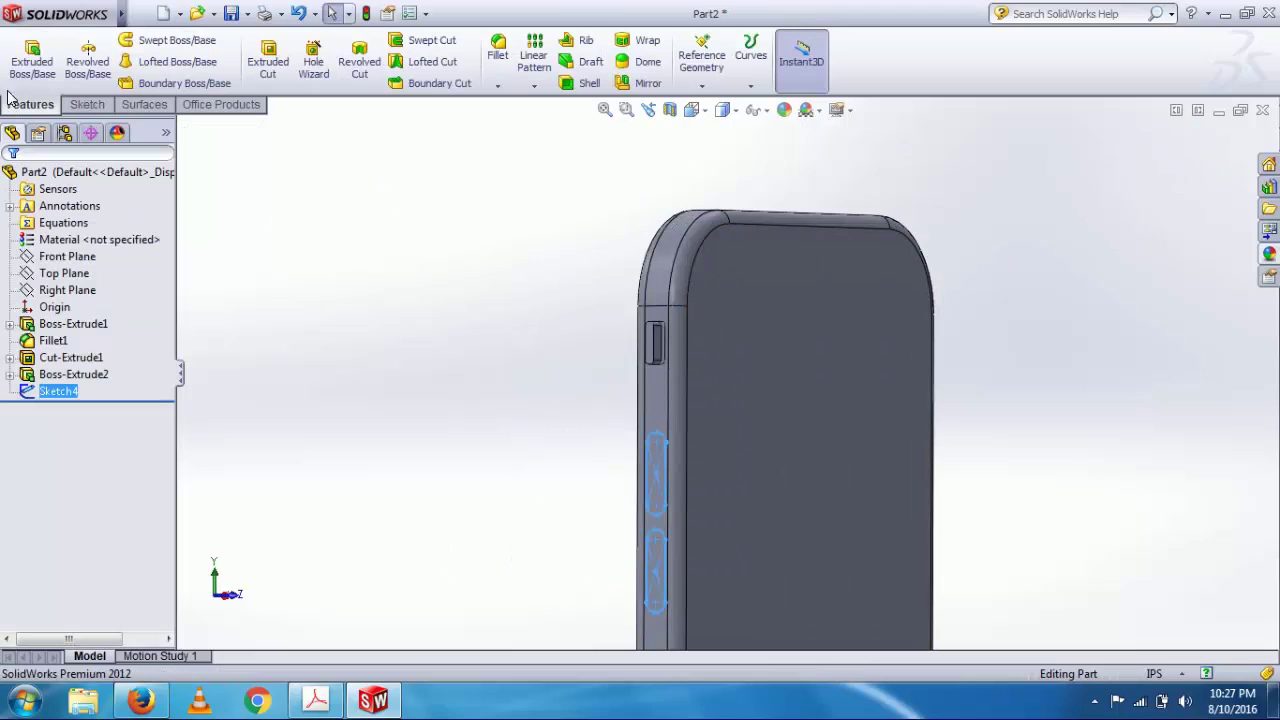
{"action": "left_click", "coordinate": [32, 58]}
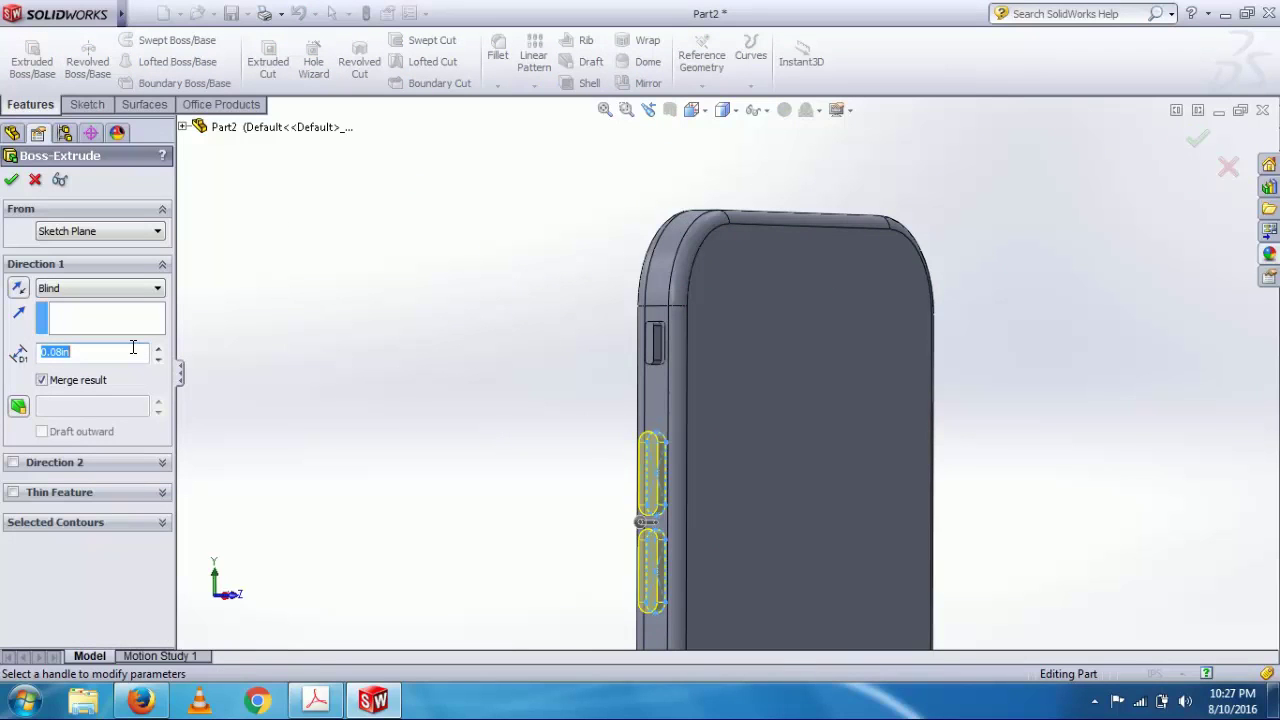
{"action": "key", "text": "Return"}
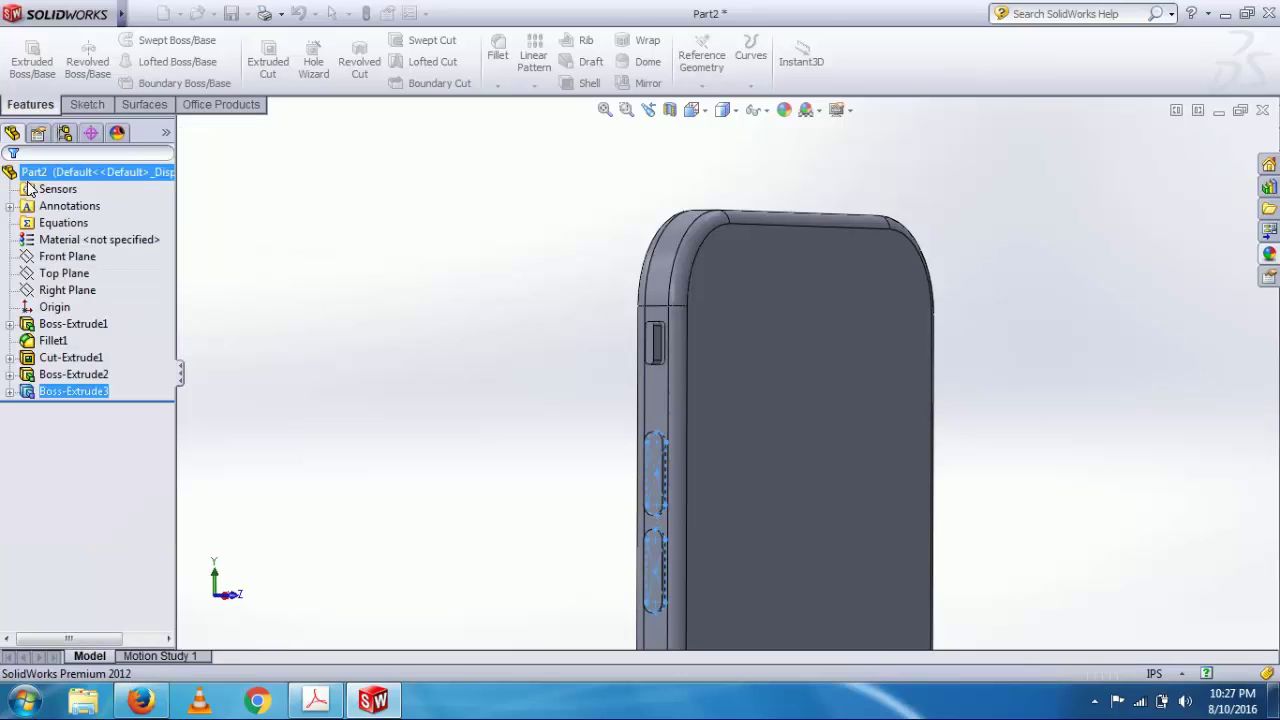
Examine the extruded volume buttons from several angles, along with the body's front and opposite side face.
{"action": "middle_click_drag", "start_coordinate": [360, 361], "coordinate": [641, 368]}
{"action": "middle_click_drag", "start_coordinate": [388, 436], "coordinate": [403, 449]}
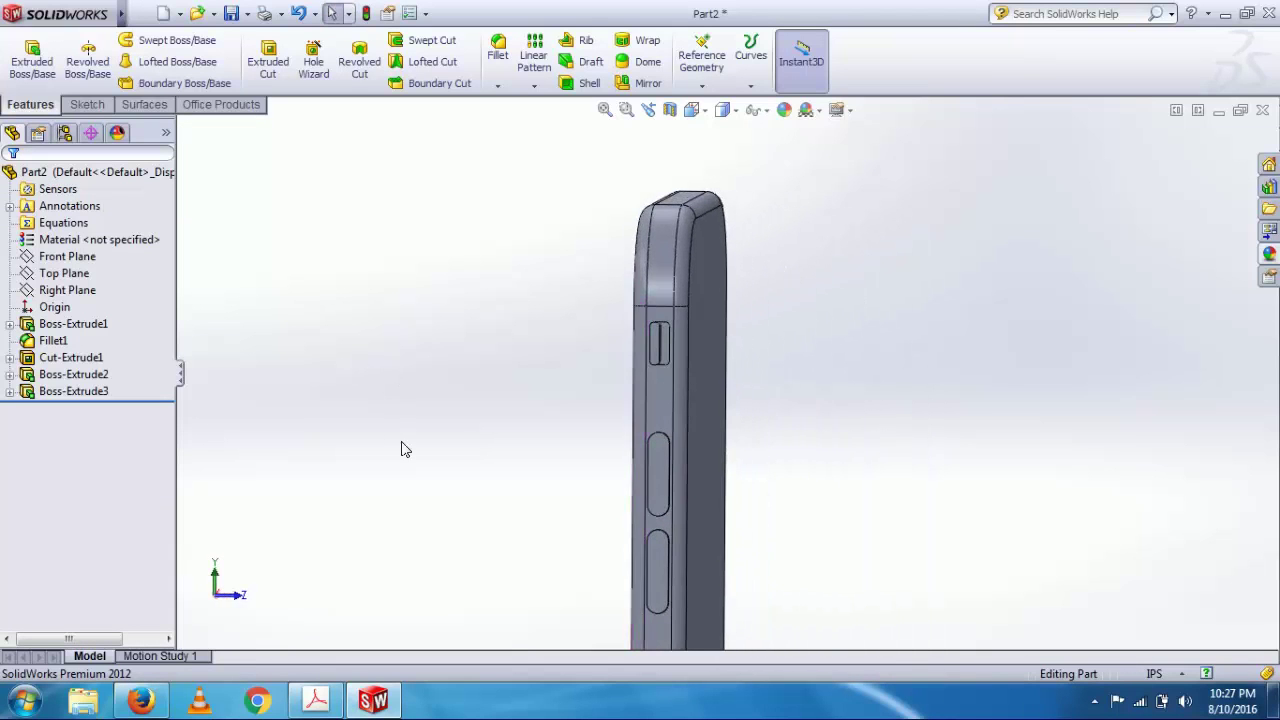
{"action": "scroll", "coordinate": [426, 463], "scroll_direction": "up", "scroll_amount": 3}
{"action": "scroll", "coordinate": [651, 546], "scroll_direction": "up", "scroll_amount": 5}
{"action": "middle_click_drag", "start_coordinate": [651, 546], "coordinate": [590, 545]}
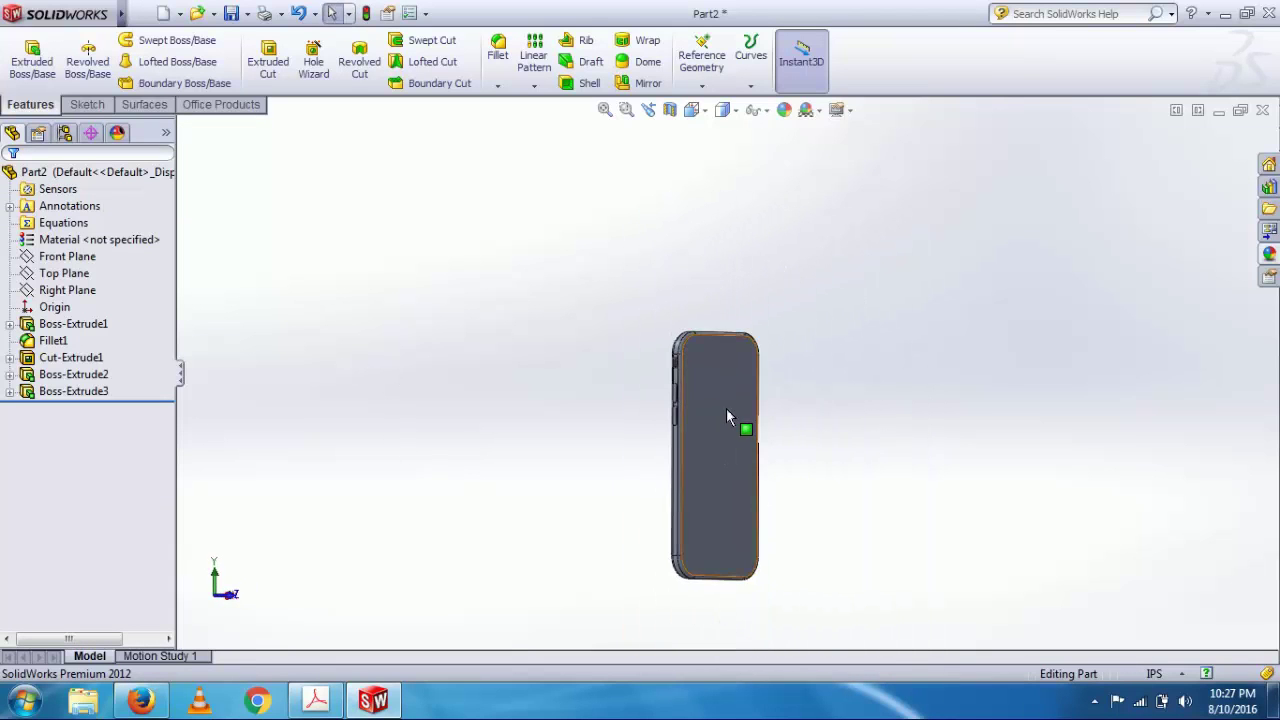
{"action": "scroll", "coordinate": [716, 406], "scroll_direction": "down", "scroll_amount": 5}
{"action": "middle_click_drag", "start_coordinate": [715, 406], "coordinate": [651, 409]}
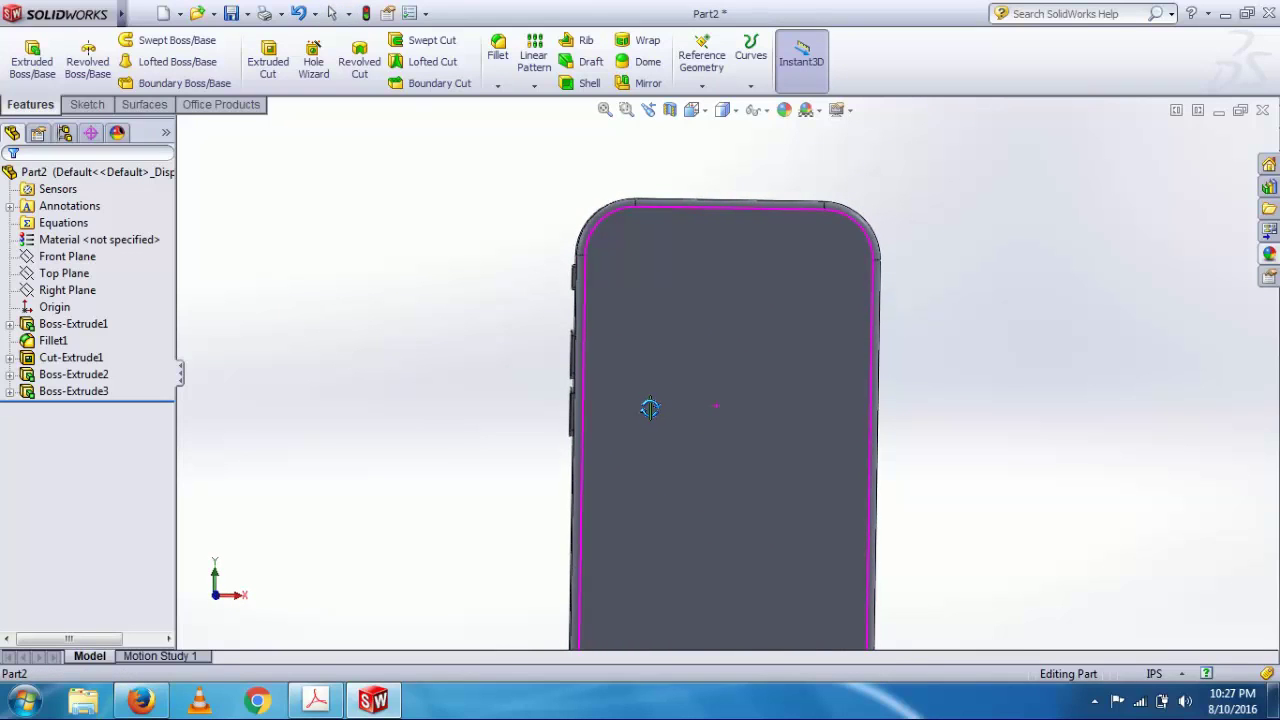
{"action": "middle_click_drag", "start_coordinate": [725, 392], "coordinate": [623, 425]}
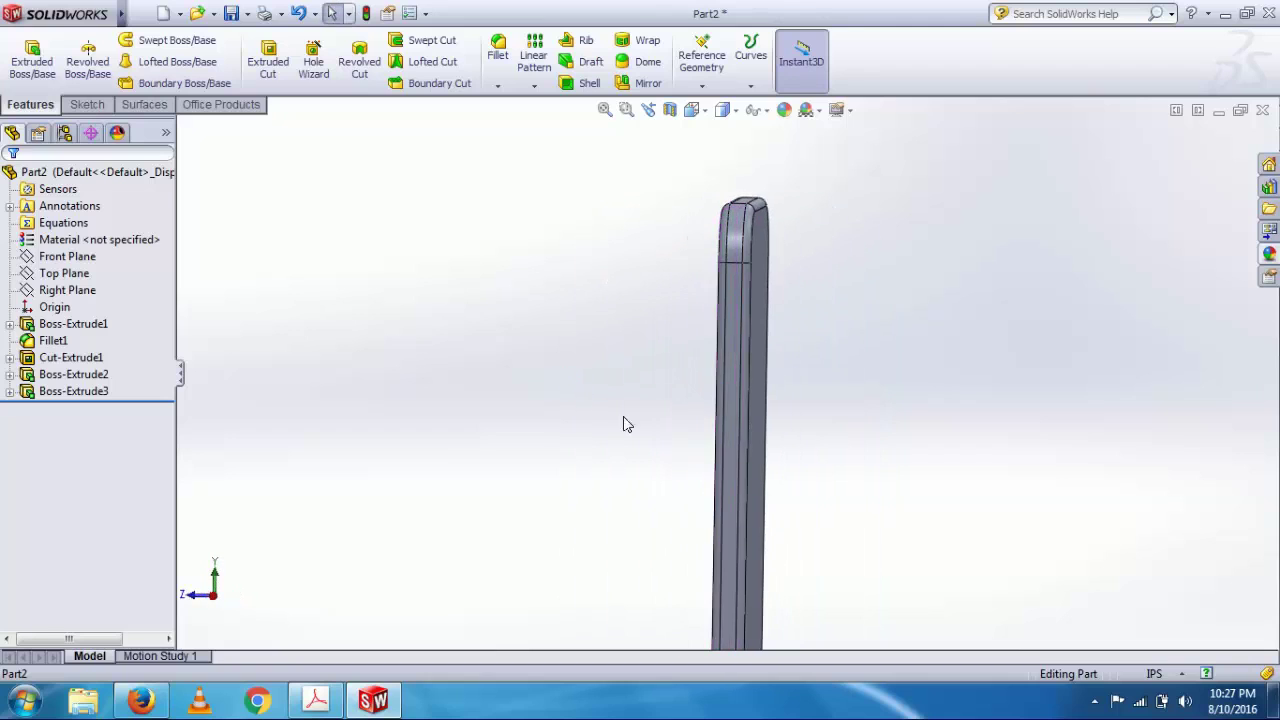
Start a sketch on the side face opposite the volume buttons and draw a vertical straight slot about 0.41 in between centers and 0.10 in wide.
{"action": "left_click", "coordinate": [735, 432]}
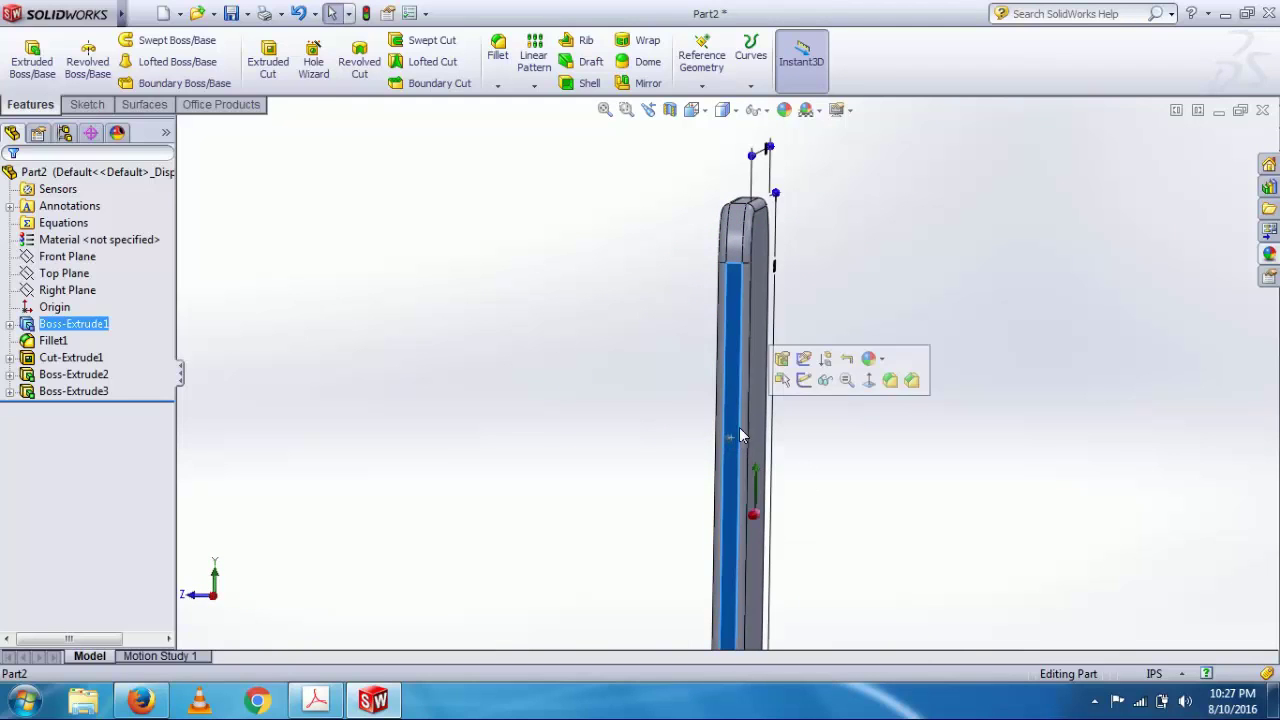
{"action": "left_click", "coordinate": [796, 385]}
{"action": "key", "text": "space"}
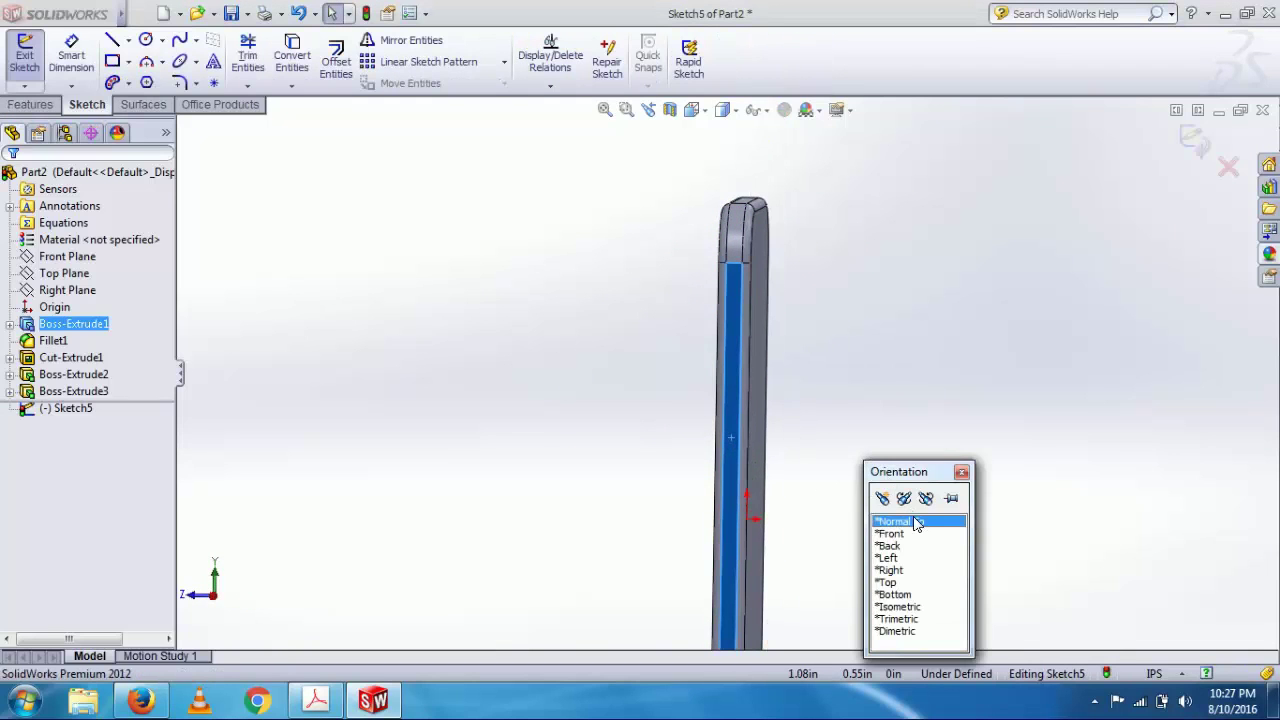
{"action": "left_click", "coordinate": [913, 522]}
{"action": "scroll", "coordinate": [726, 253], "scroll_direction": "down", "scroll_amount": 5}
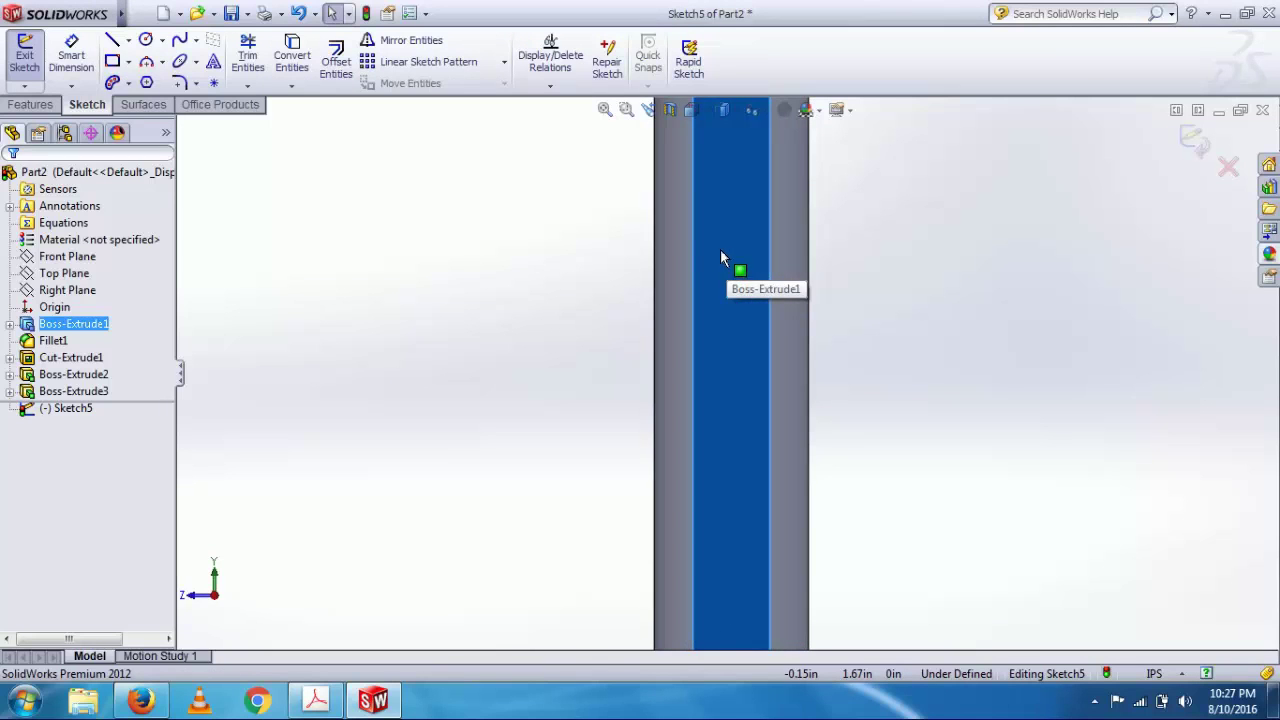
{"action": "left_click", "coordinate": [128, 83]}
{"action": "left_click", "coordinate": [150, 100]}
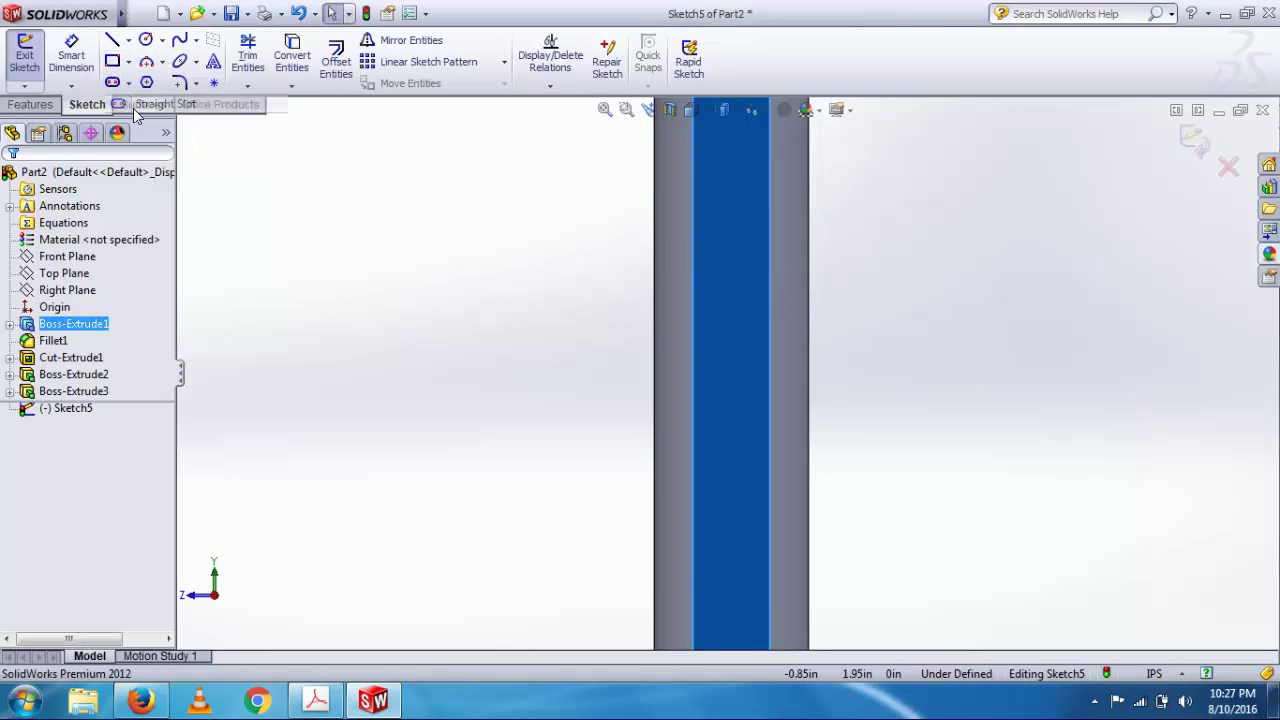
{"action": "left_click", "coordinate": [737, 256]}
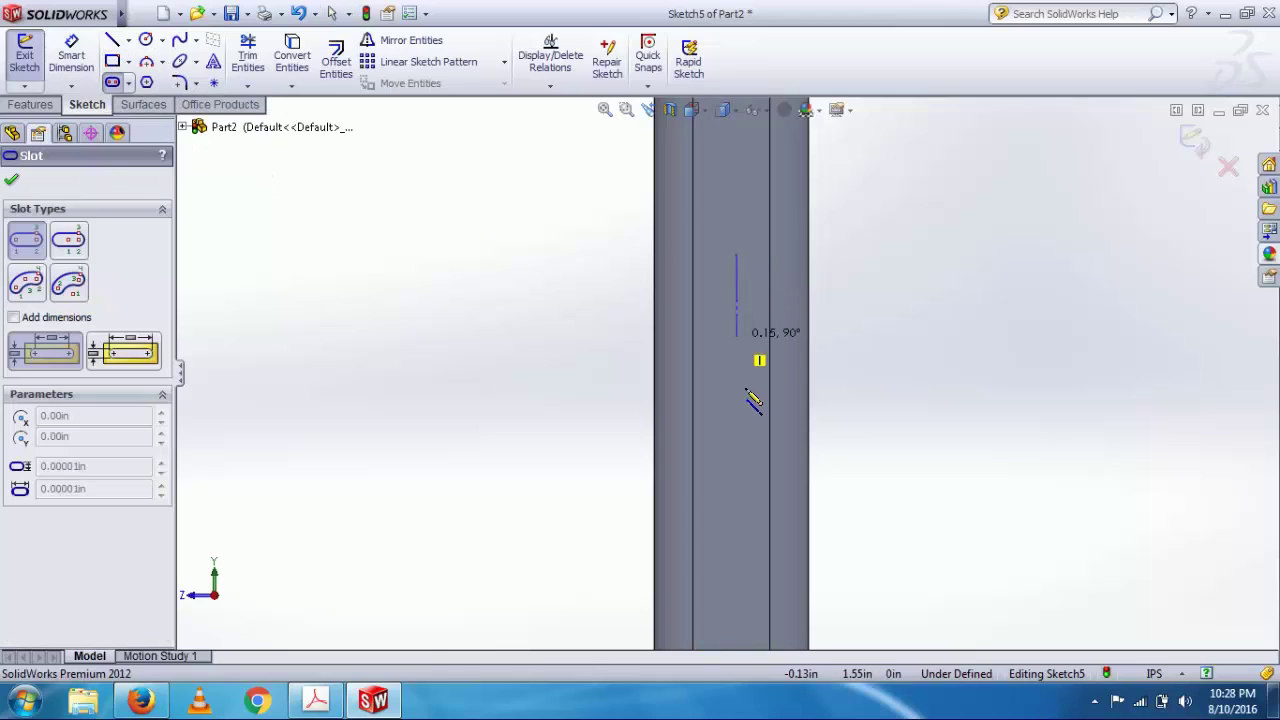
{"action": "left_click", "coordinate": [736, 479]}
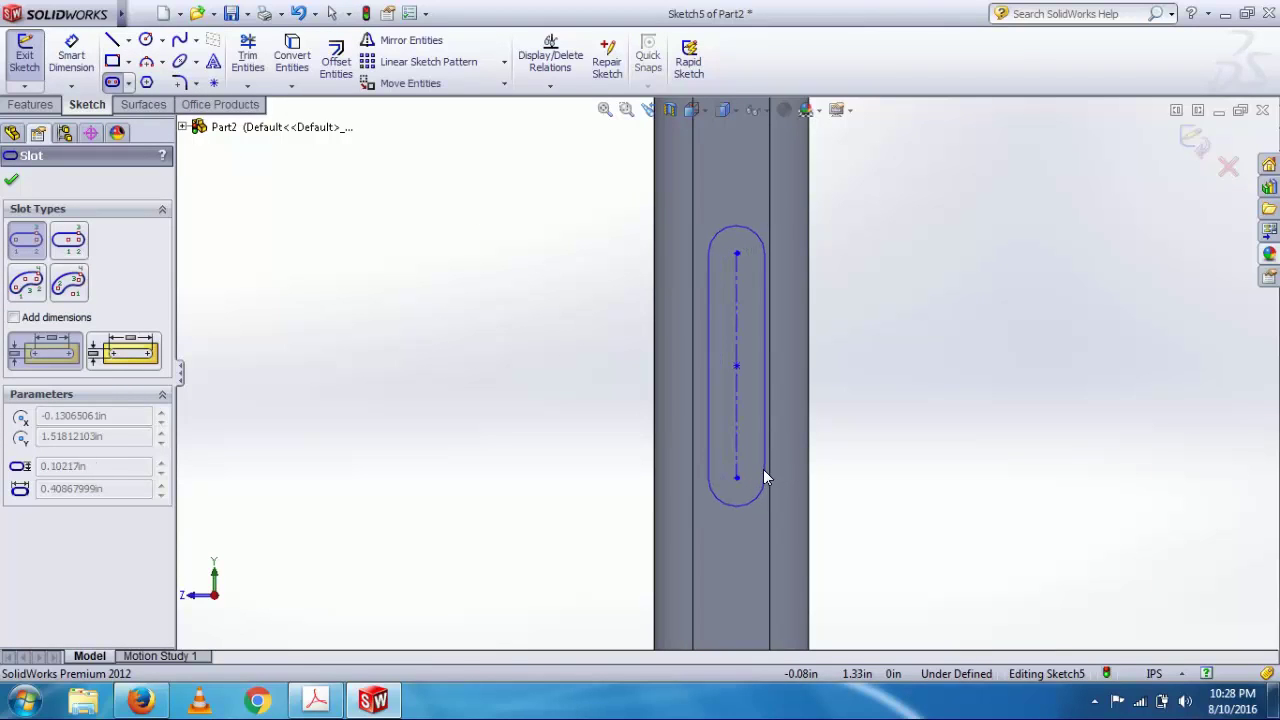
{"action": "left_click", "coordinate": [767, 477]}
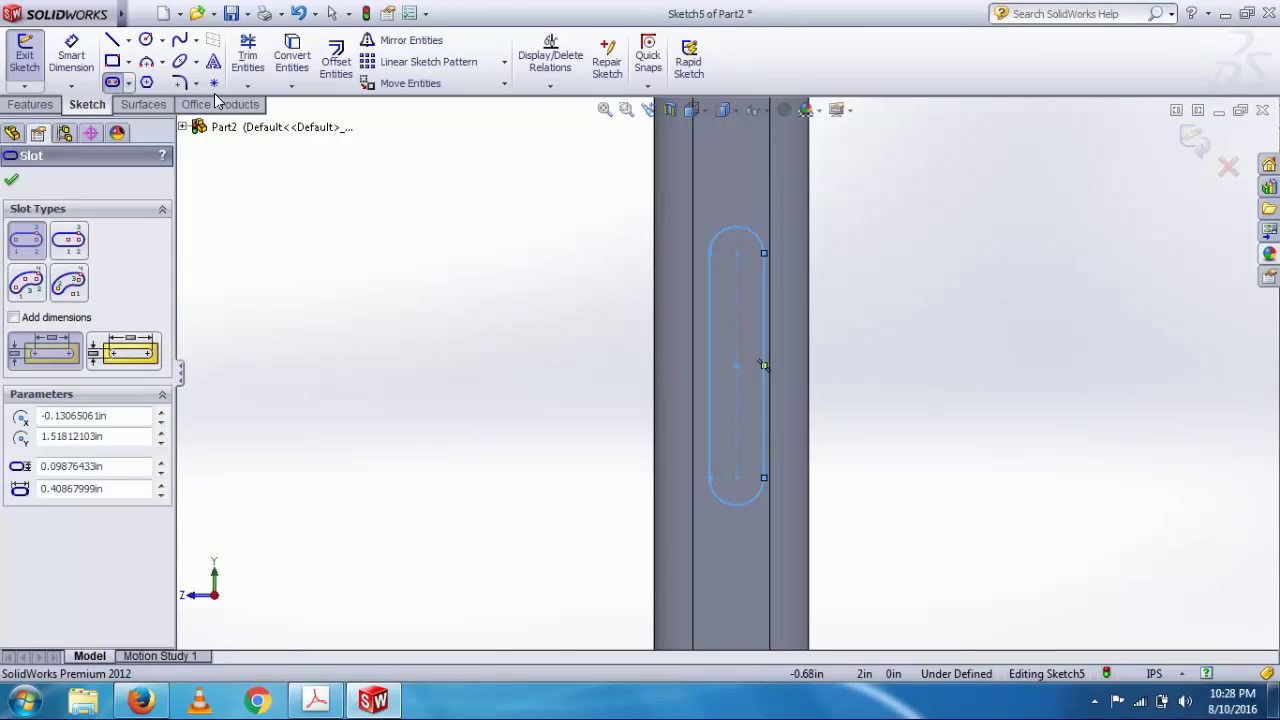
Place sketch points at the midpoints of the slot's upper and lower end arcs.
{"action": "key", "text": "Escape"}
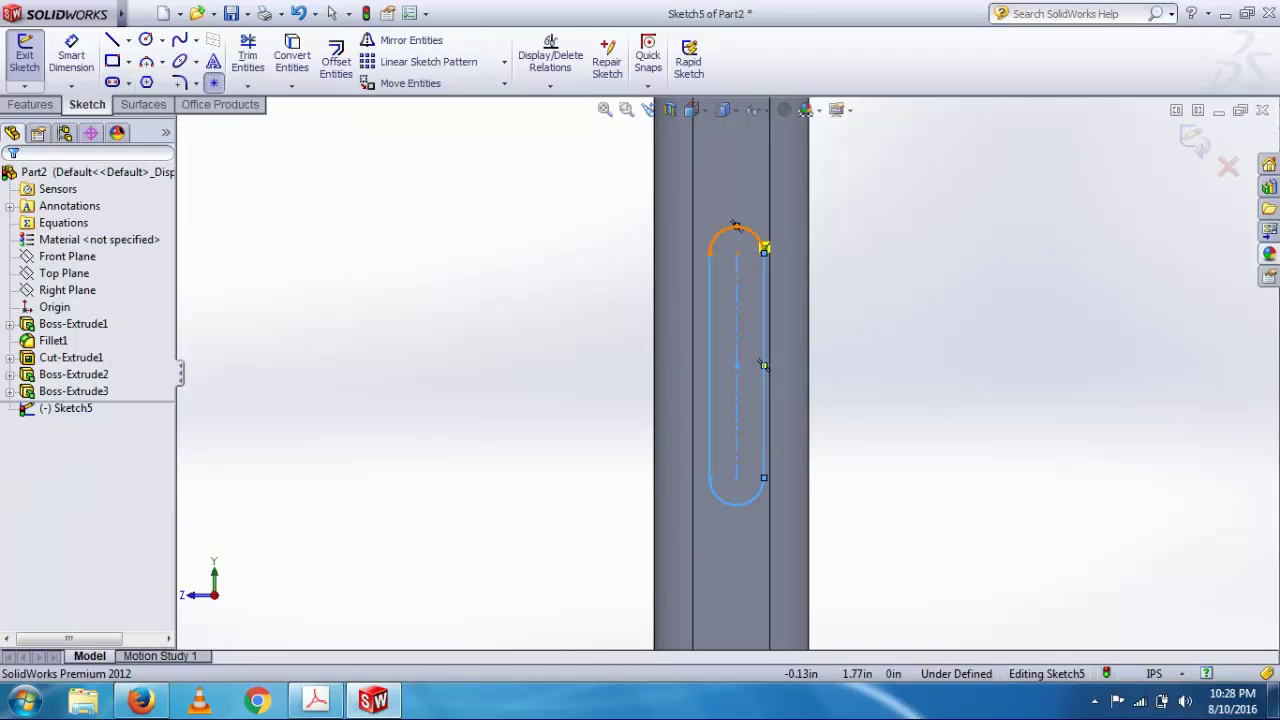
{"action": "left_click", "coordinate": [736, 226]}
{"action": "left_click", "coordinate": [736, 504]}
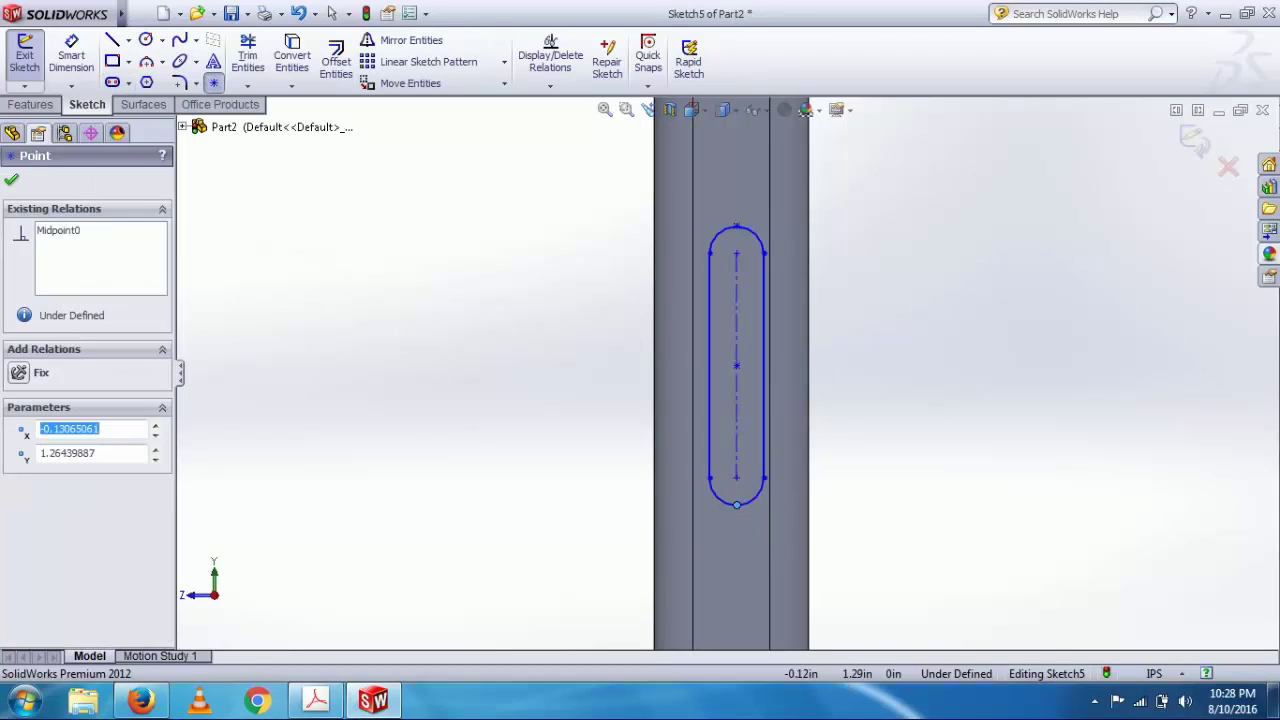
{"action": "key", "text": "Escape"}
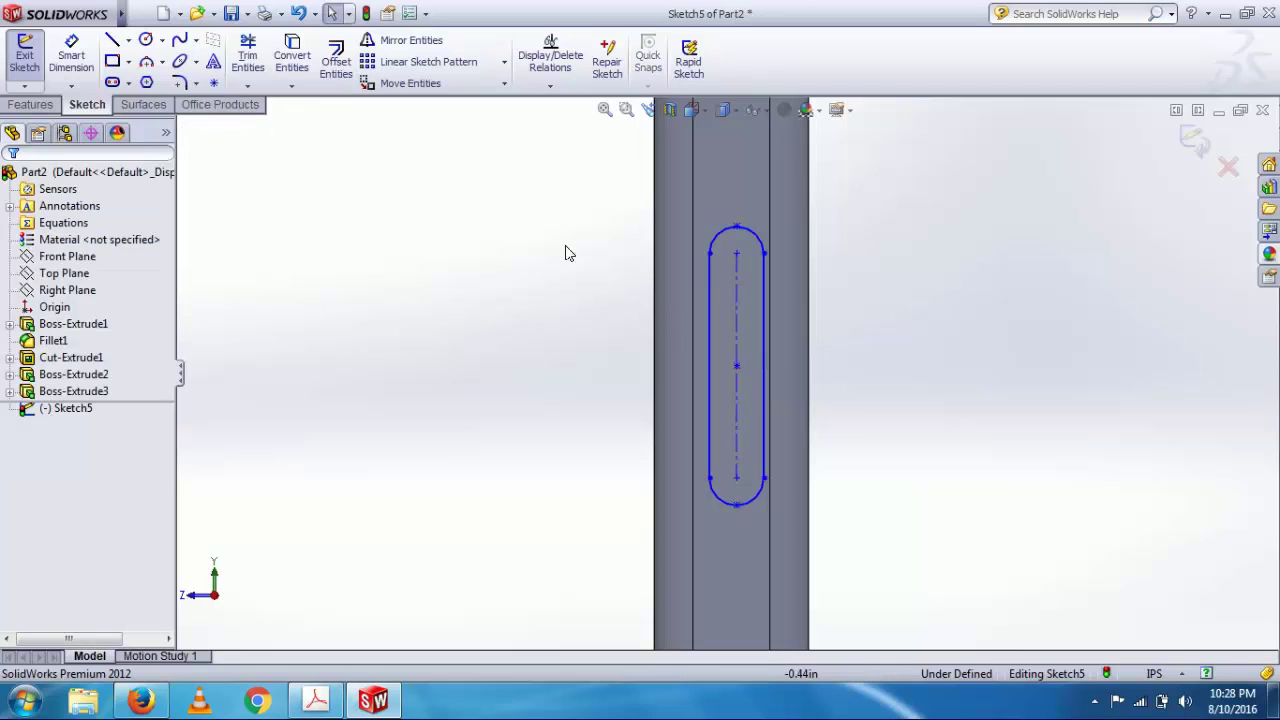
Dimension the slot's overall height between the two arc midpoints as 0.43 in.
{"action": "left_click", "coordinate": [73, 64]}
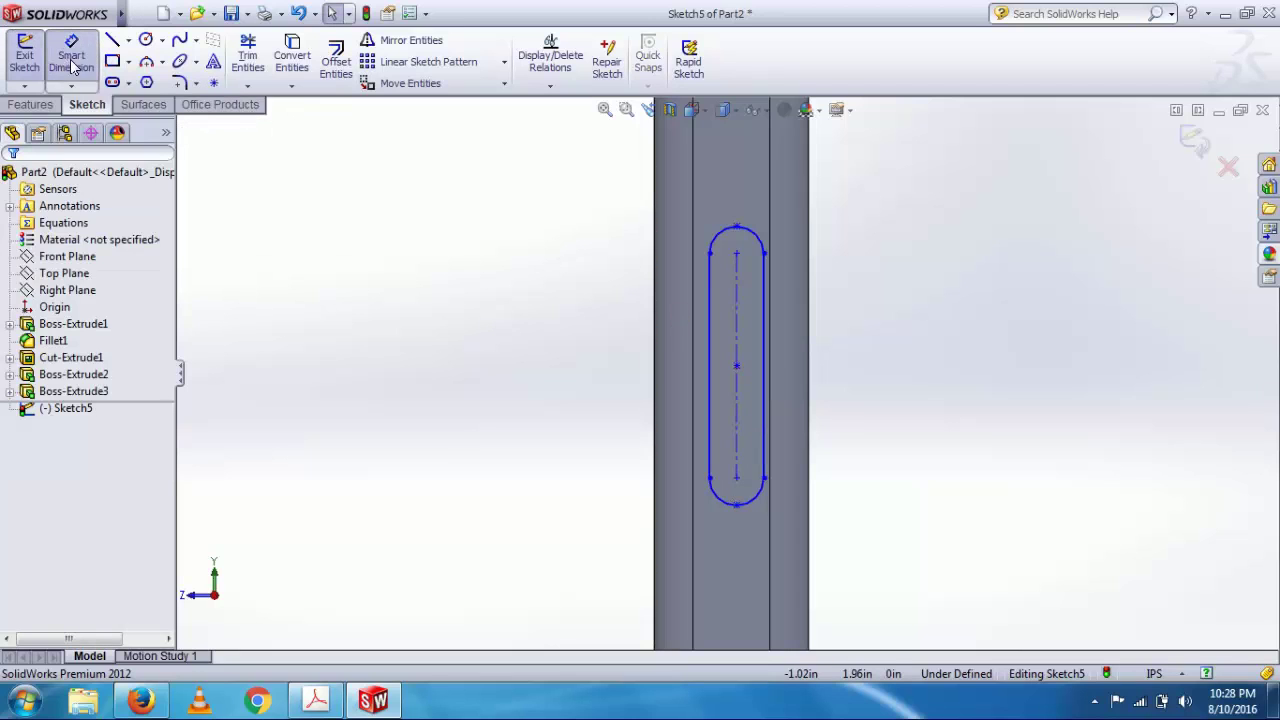
{"action": "left_click", "coordinate": [736, 229]}
{"action": "left_click", "coordinate": [736, 507]}
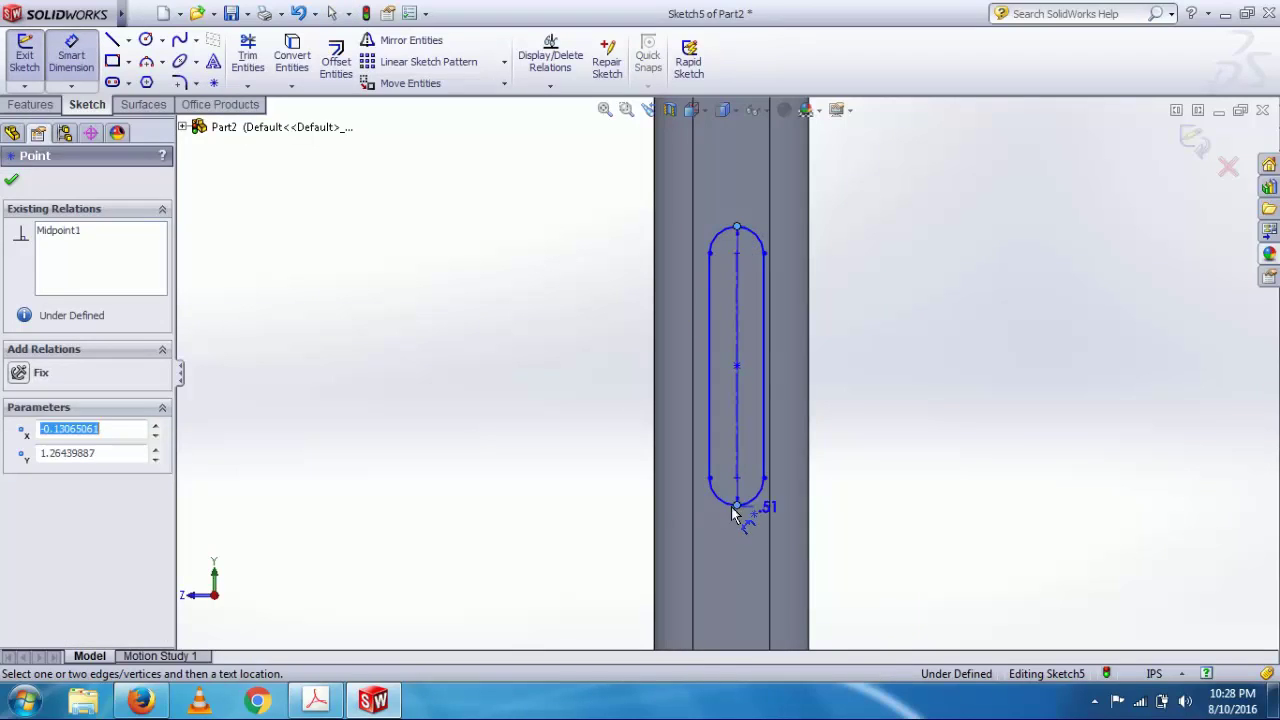
{"action": "left_click", "coordinate": [510, 461]}
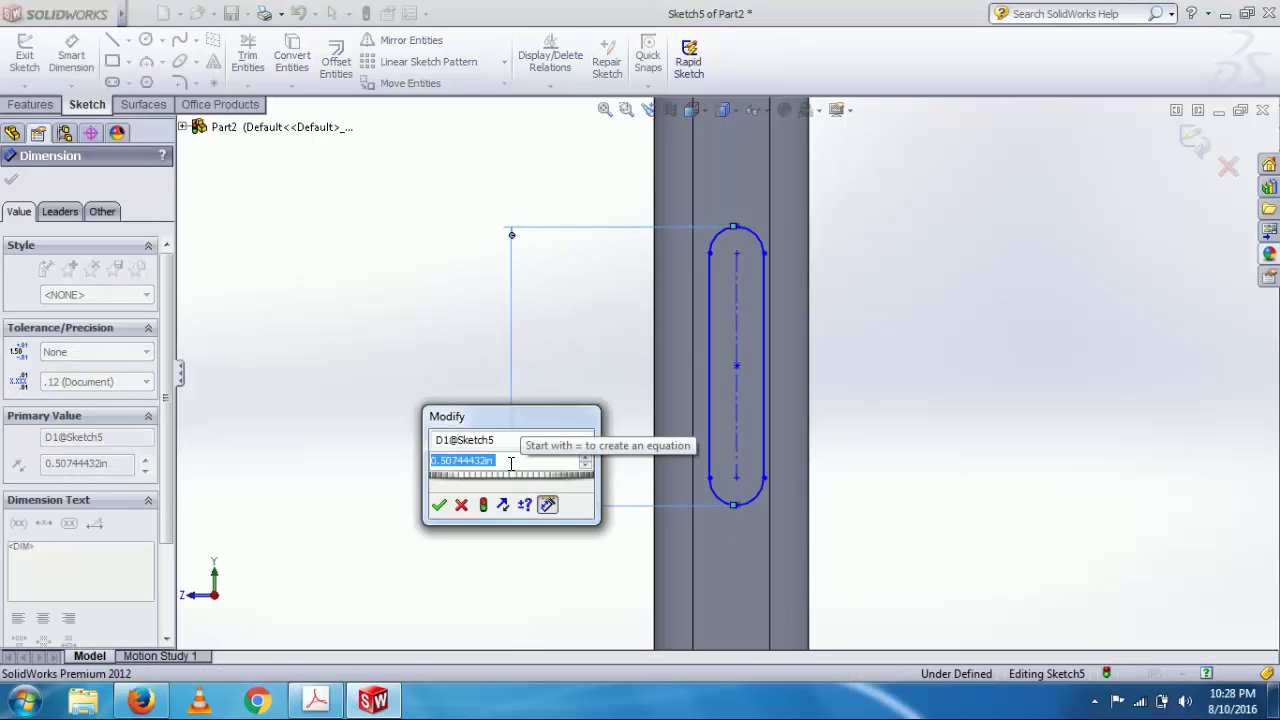
{"action": "type", "text": "0.45"}
{"action": "key", "text": "Return"}
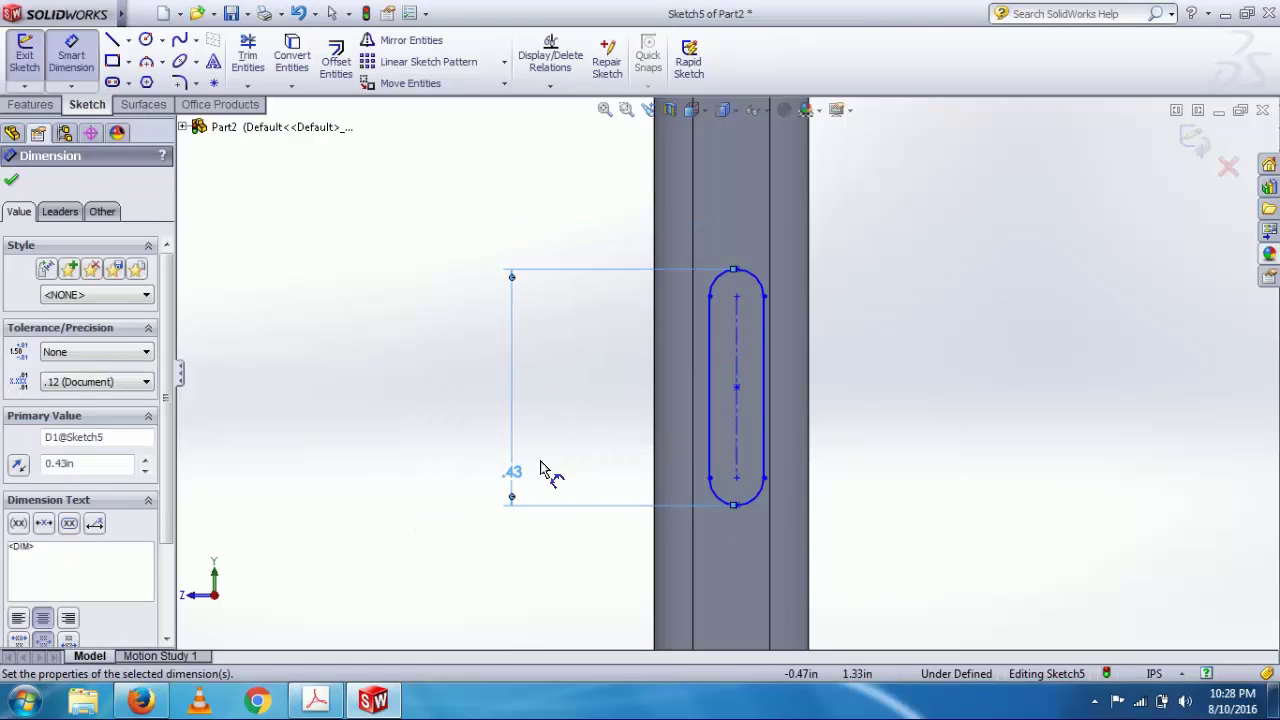
Dimension the slot's center point 0.14 in horizontally from the body's outer long edge on the origin side.
{"action": "left_click", "coordinate": [737, 389]}
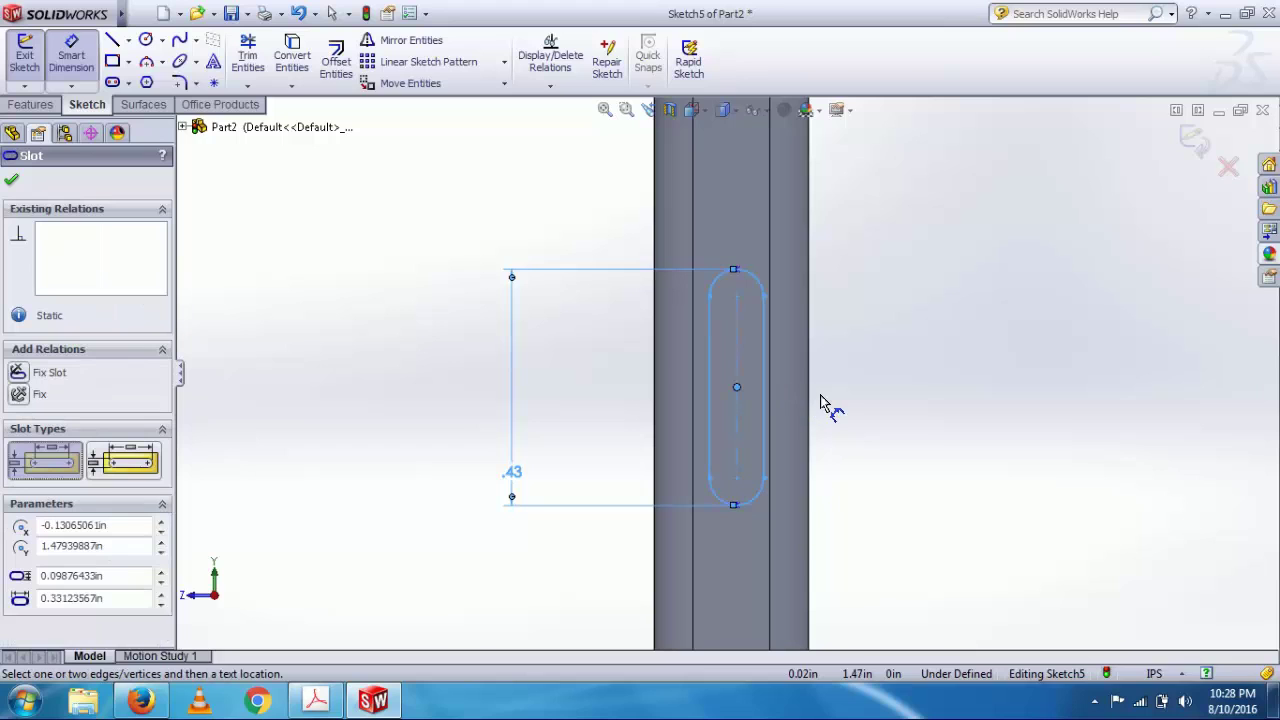
{"action": "left_click", "coordinate": [812, 412]}
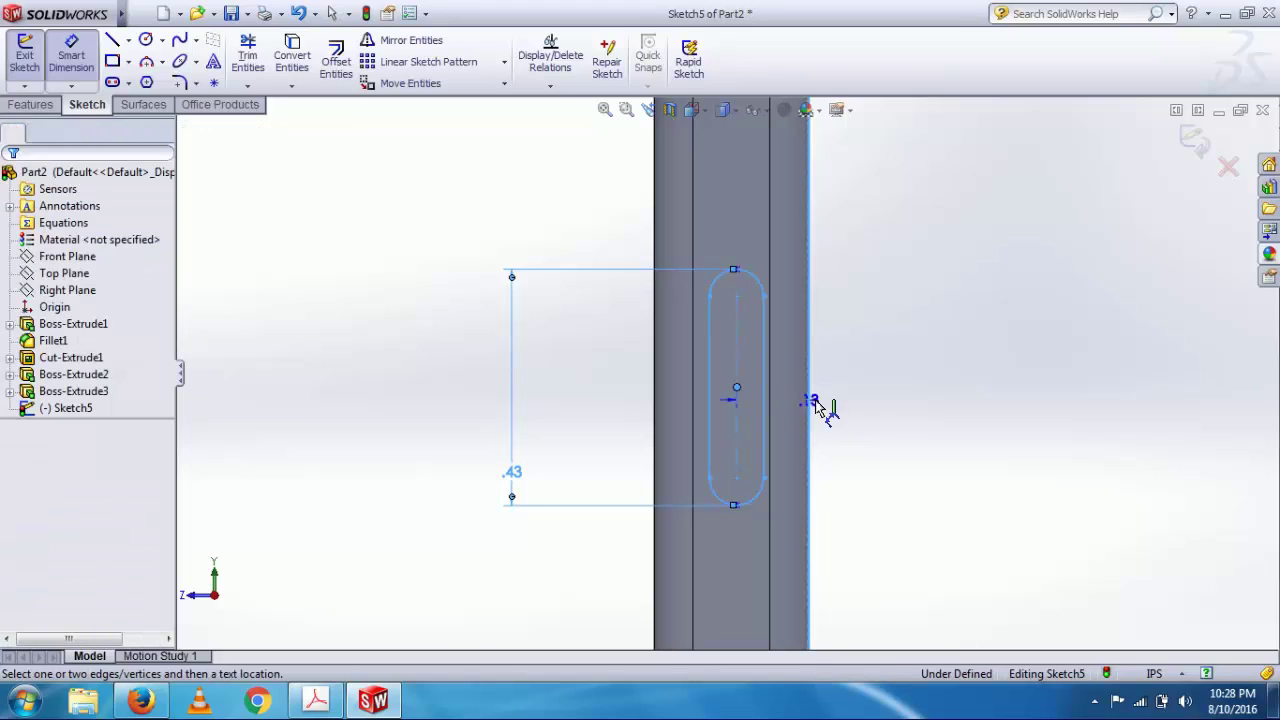
{"action": "left_click", "coordinate": [950, 372]}
{"action": "type", "text": "0.14"}
{"action": "key", "text": "Return"}
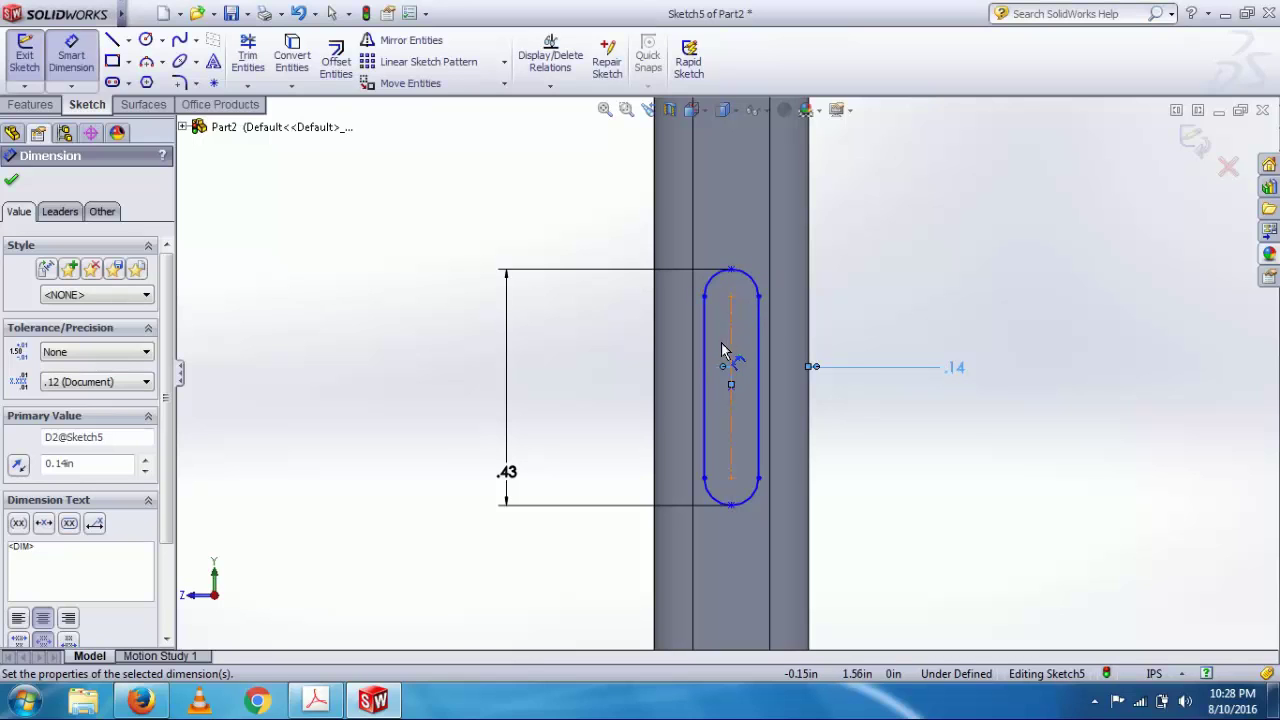
Dimension the slot's width between its two straight sides as 0.11 in.
{"action": "left_click", "coordinate": [759, 357]}
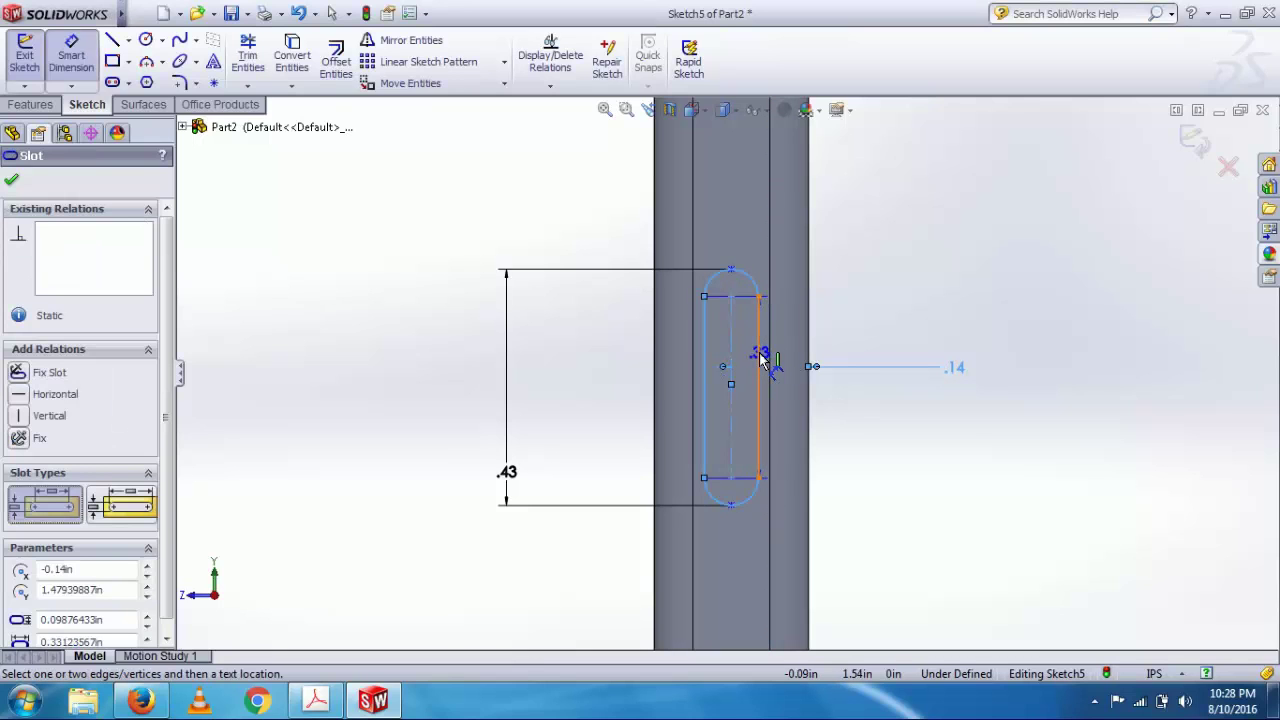
{"action": "left_click", "coordinate": [940, 312]}
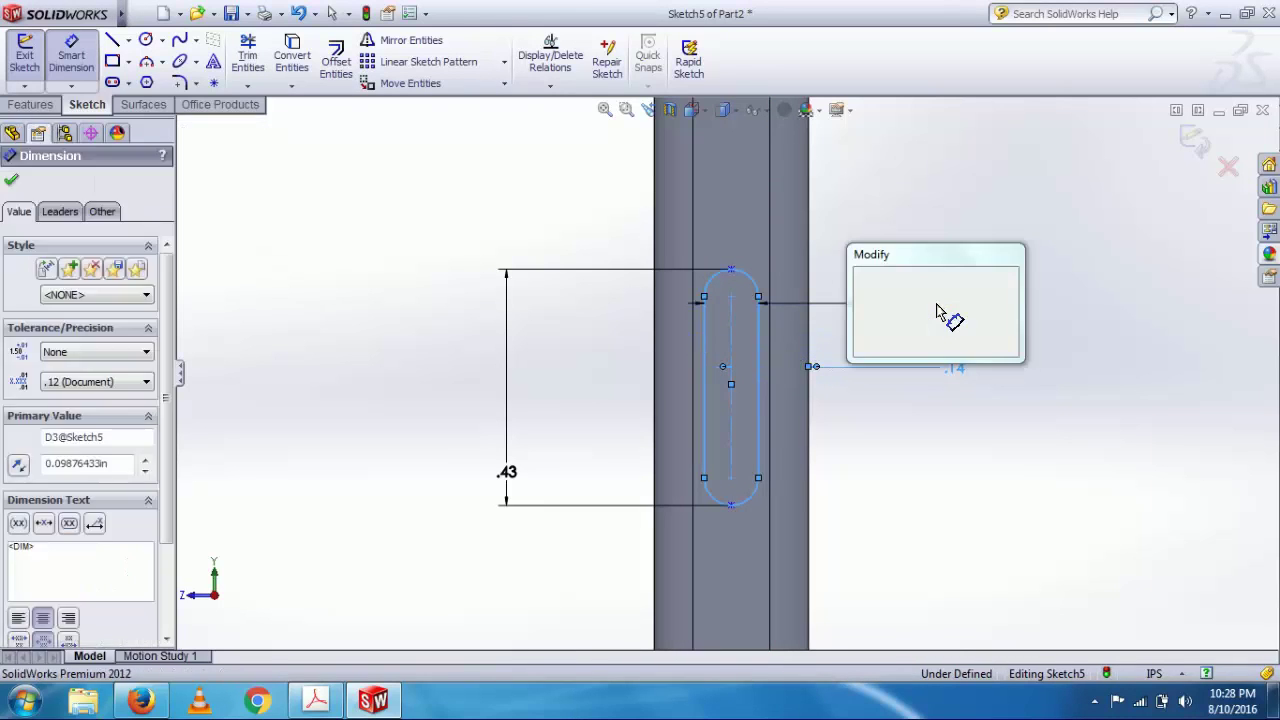
{"action": "type", "text": "0.11"}
{"action": "key", "text": "Return"}
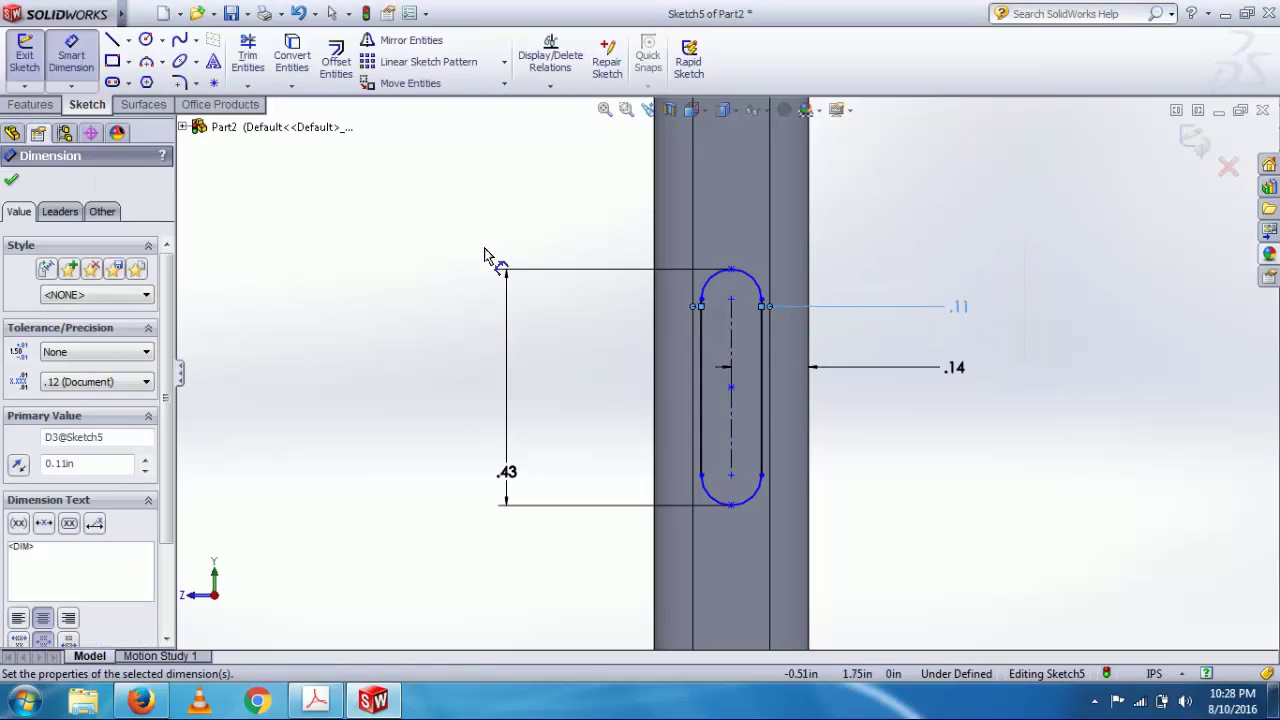
Dimension the slot's center point 1.83 in below the midpoint of the body's top edge.
{"action": "left_click", "coordinate": [733, 392]}
{"action": "scroll", "coordinate": [745, 365], "scroll_direction": "up", "scroll_amount": 5}
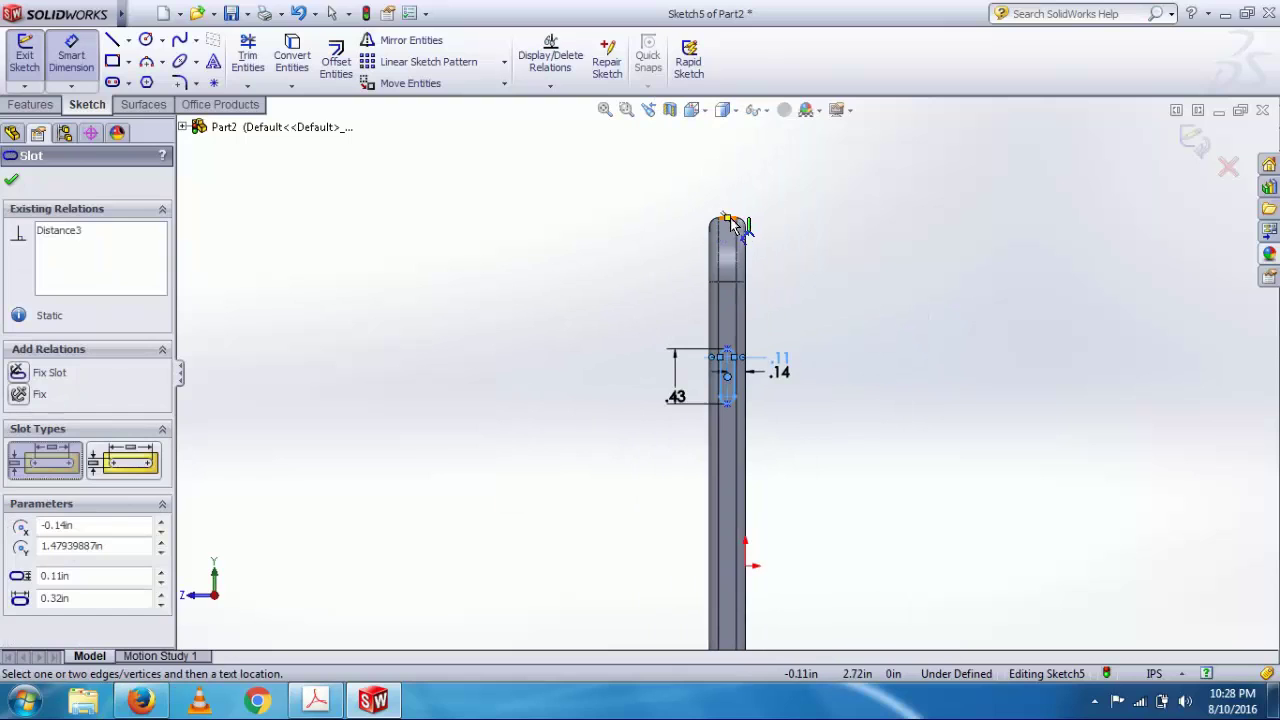
{"action": "left_click", "coordinate": [731, 222]}
{"action": "key", "text": "Return"}
{"action": "left_click", "coordinate": [730, 220]}
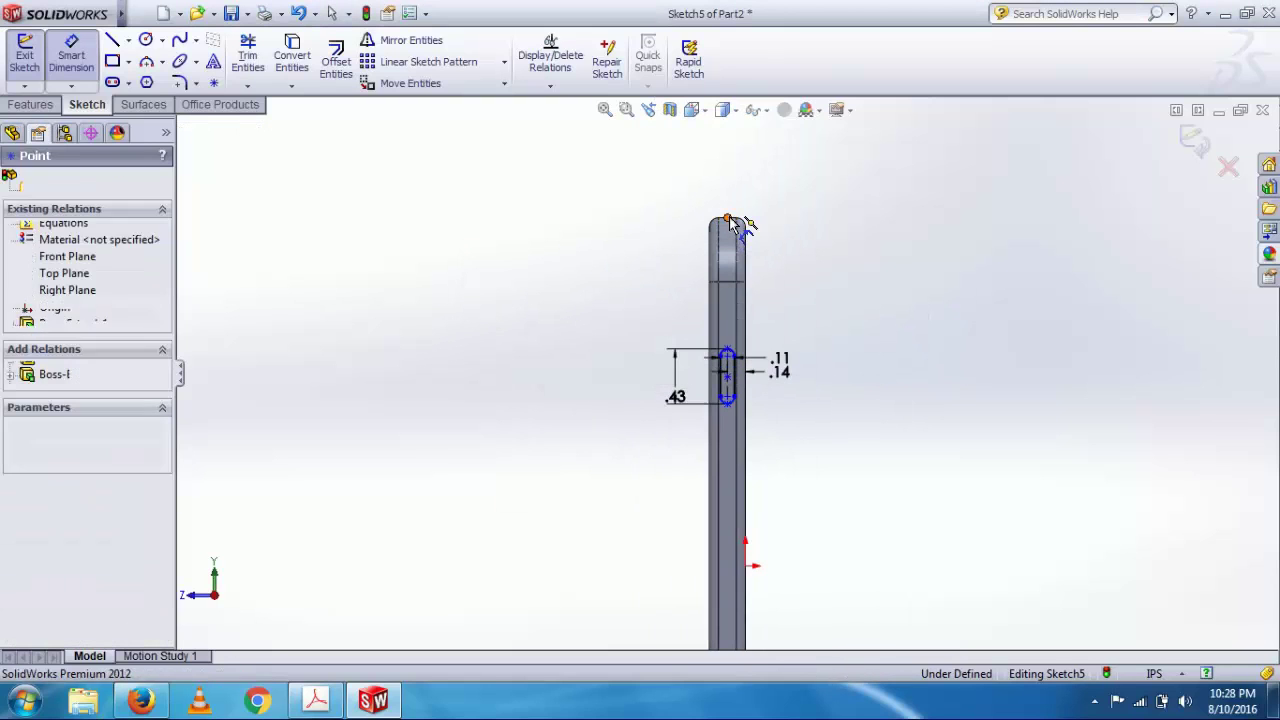
{"action": "left_click", "coordinate": [730, 380]}
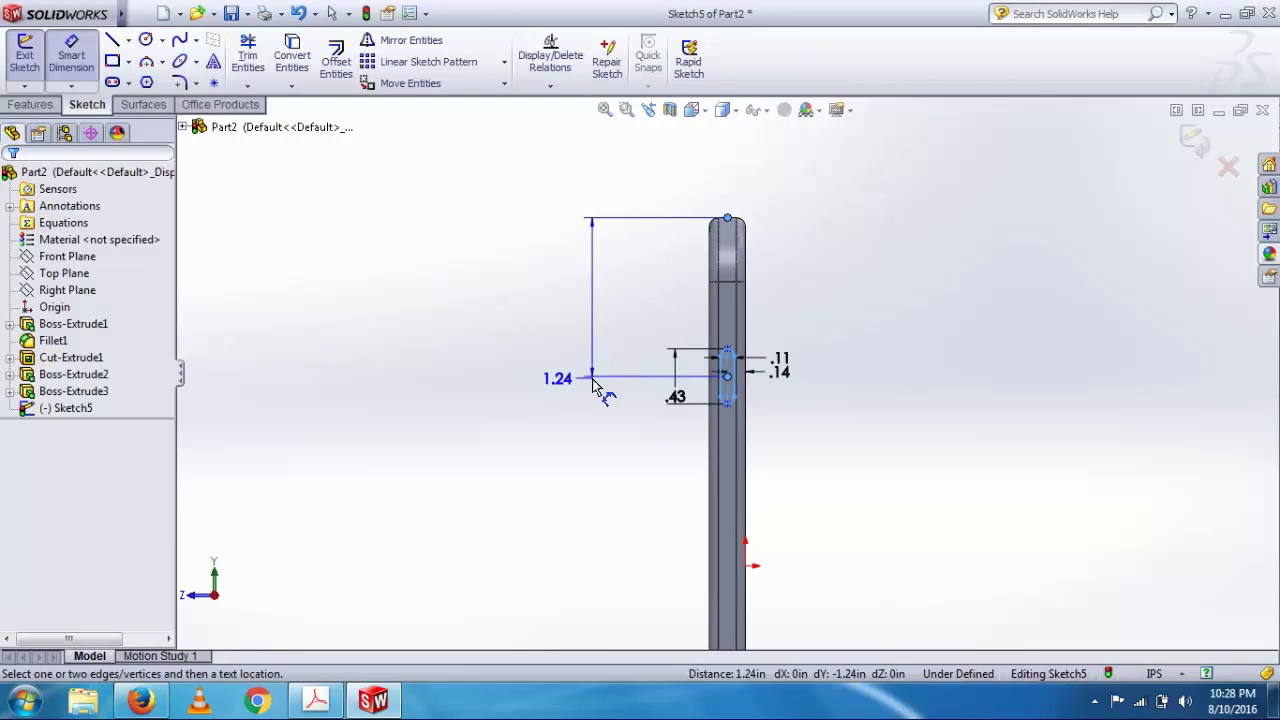
{"action": "left_click", "coordinate": [593, 377]}
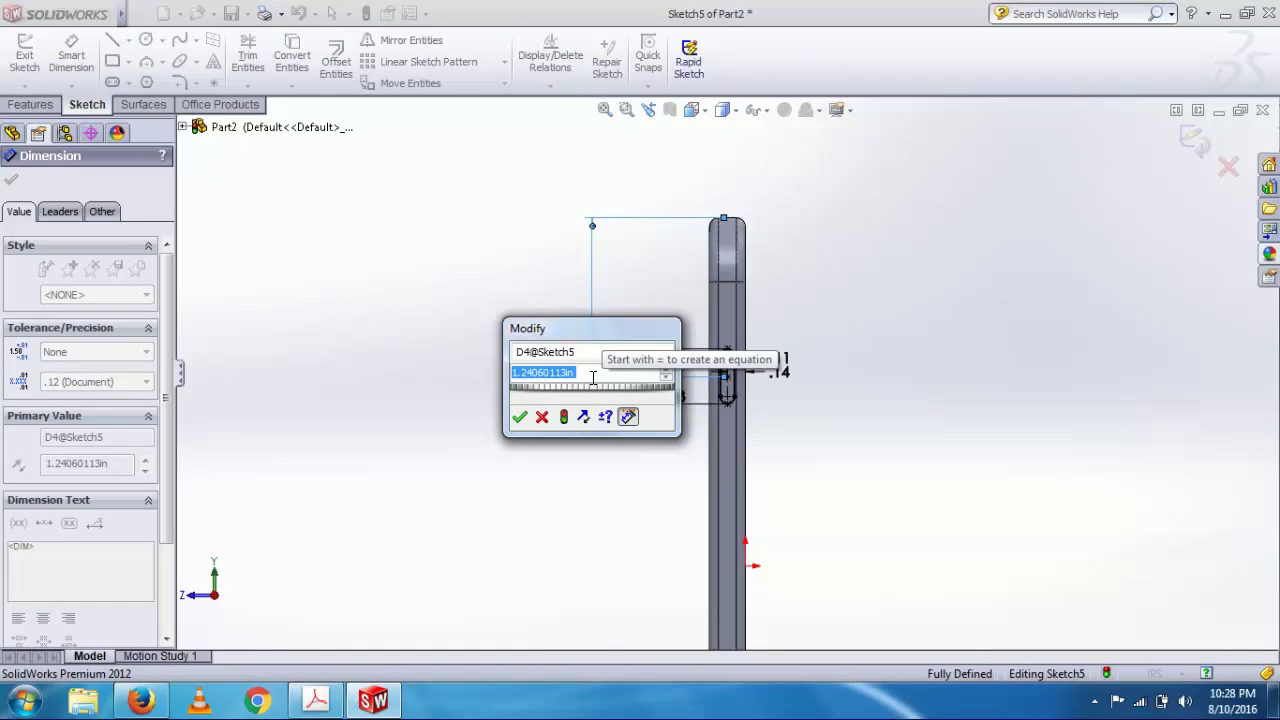
{"action": "type", "text": "1"}
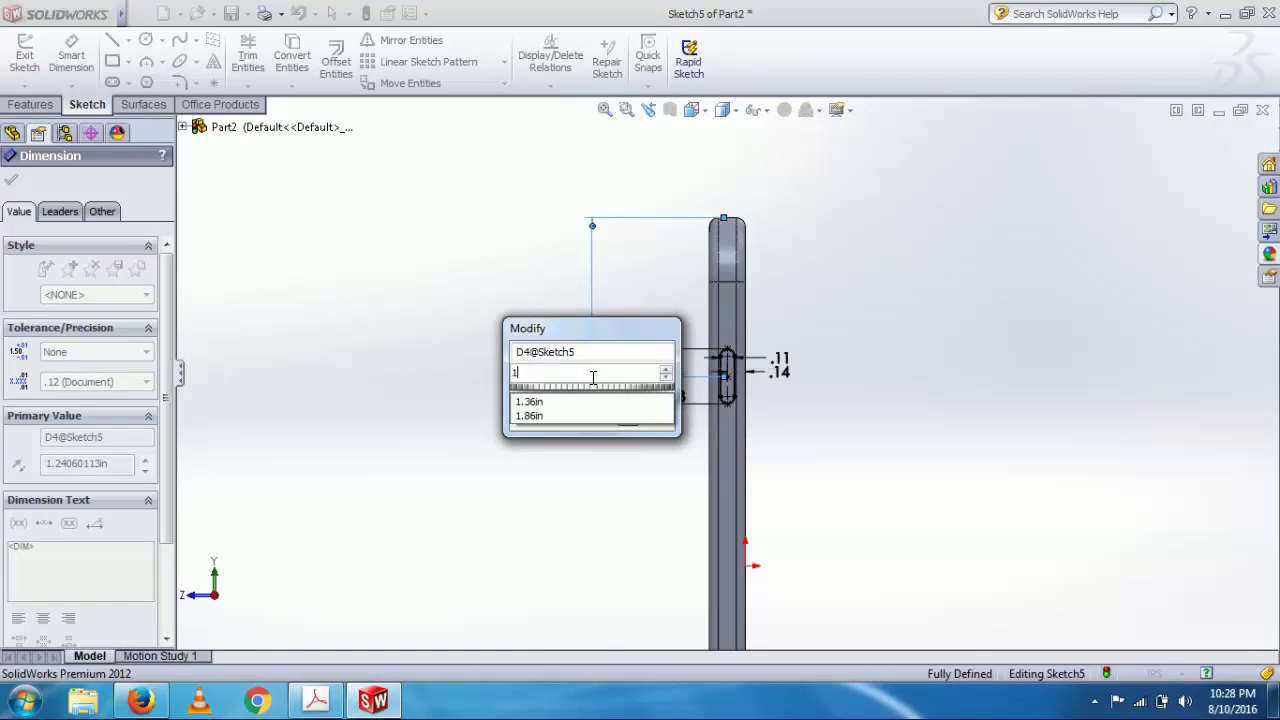
{"action": "type", "text": ".83"}
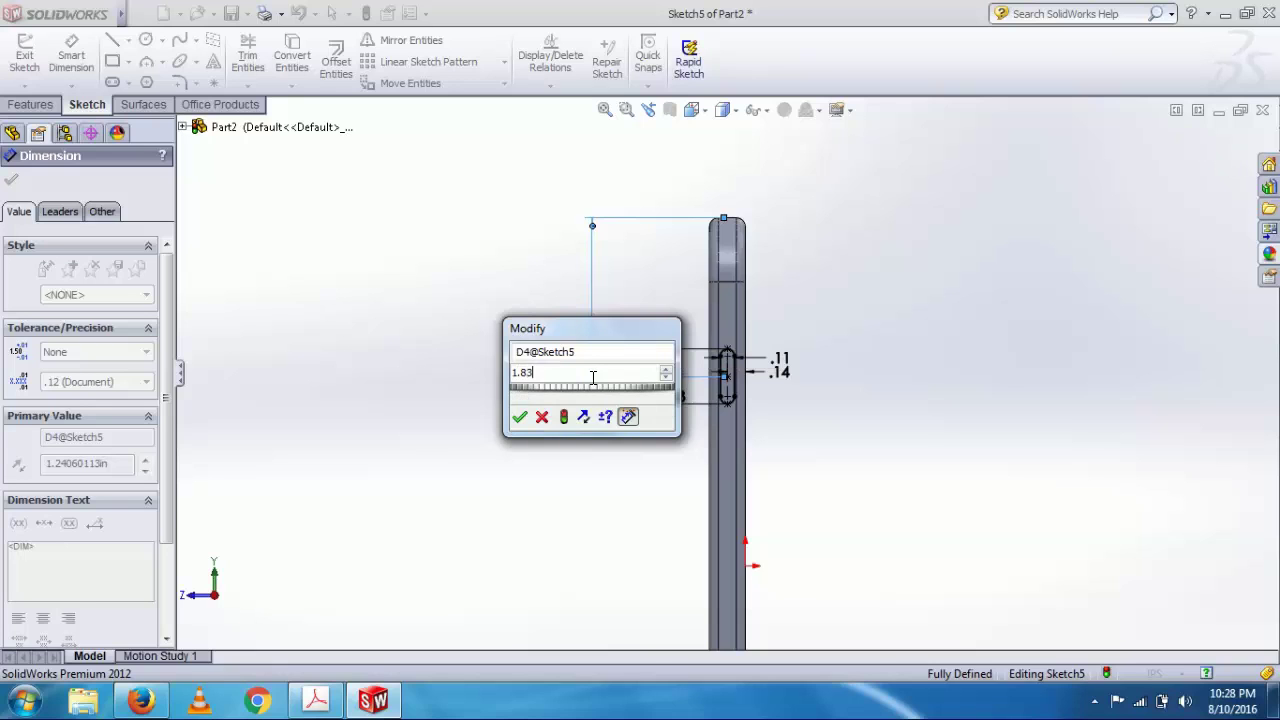
{"action": "key", "text": "Return"}
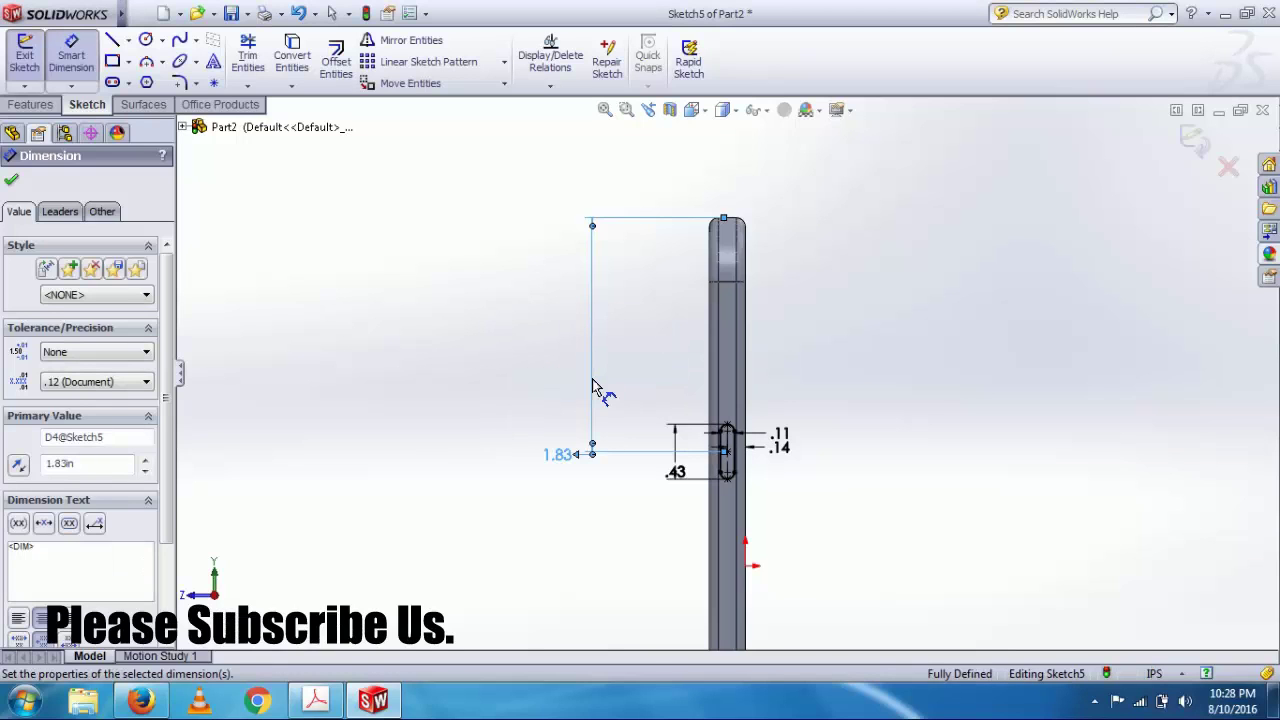
Set the vertical distance from the body's top edge to the slot's center to 1.86 in.
{"action": "double_click", "coordinate": [559, 458]}
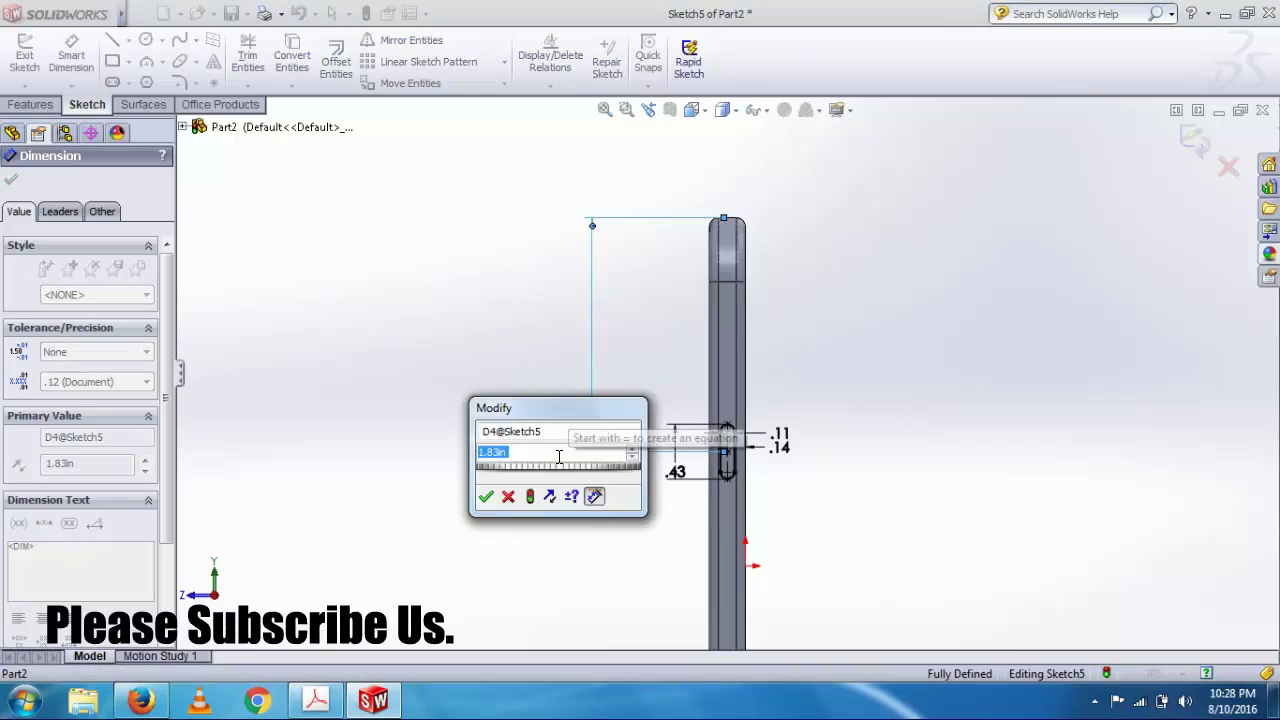
{"action": "type", "text": "1.86"}
{"action": "key", "text": "Return"}
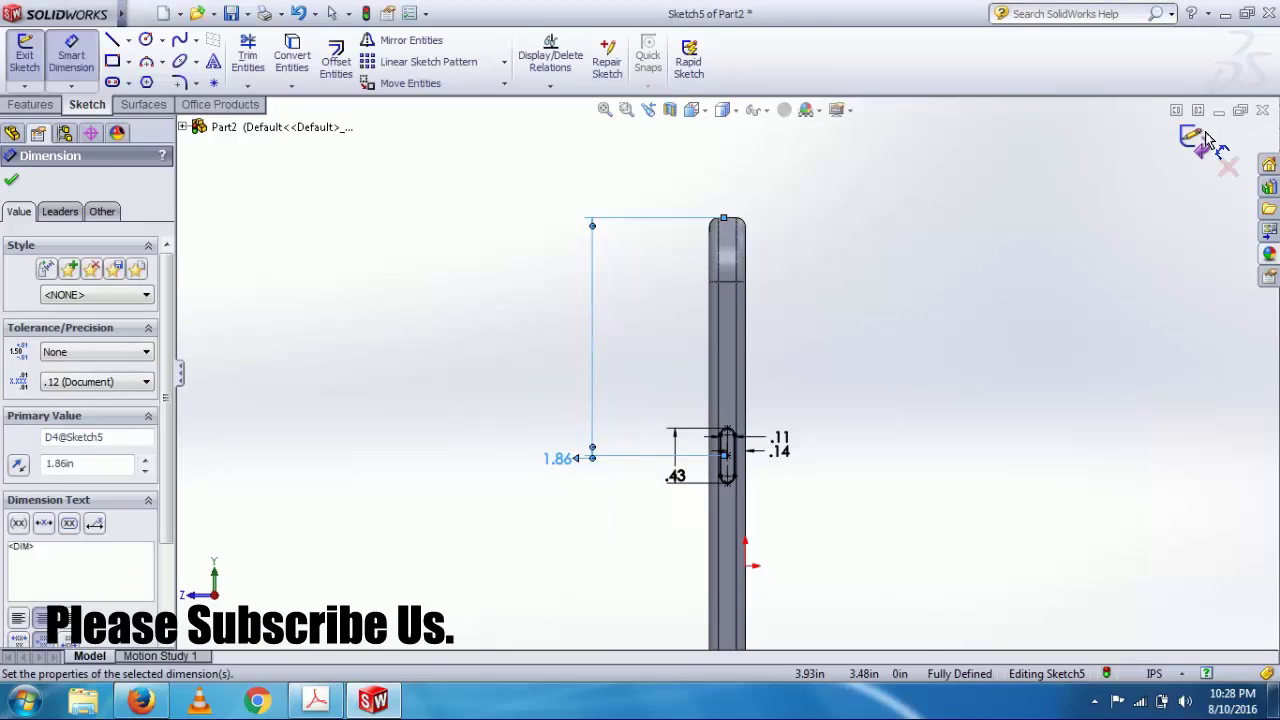
Finish the sketch and extrude the slot blind 0.03 in outward from the side face, merged with the body.
{"action": "left_click", "coordinate": [1203, 143]}
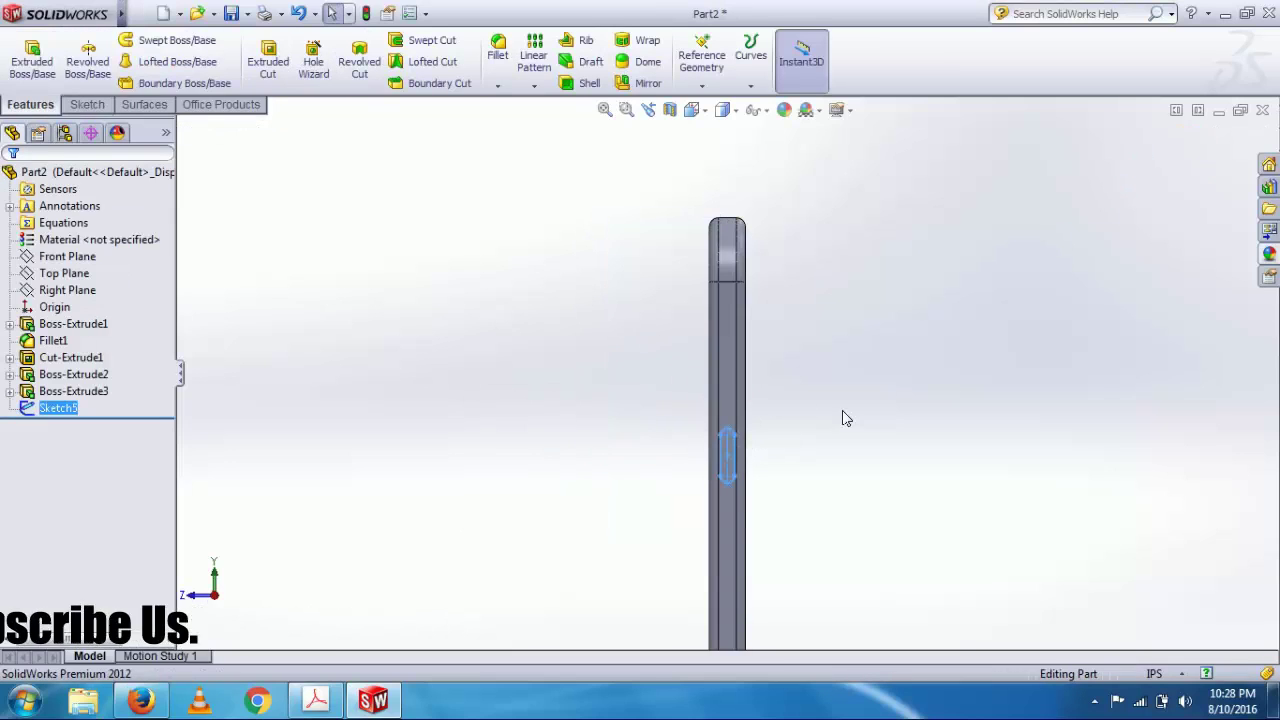
{"action": "left_click", "coordinate": [31, 57]}
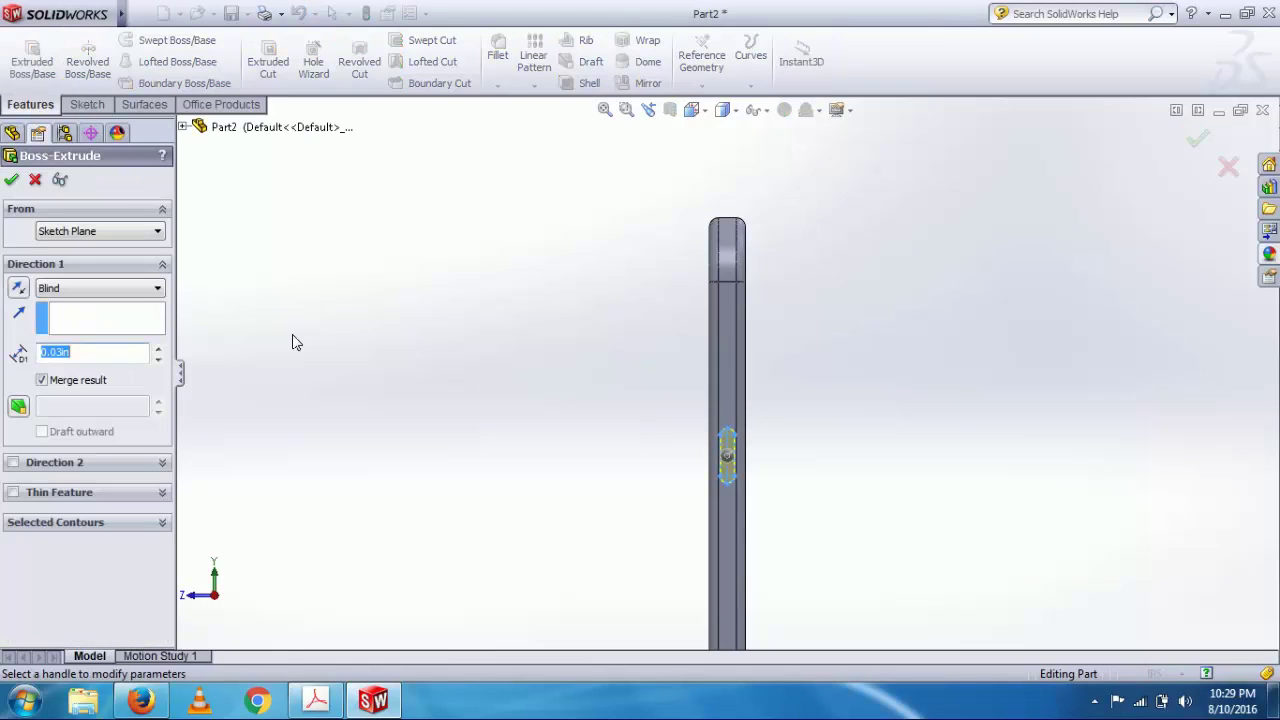
{"action": "key", "text": "Return"}
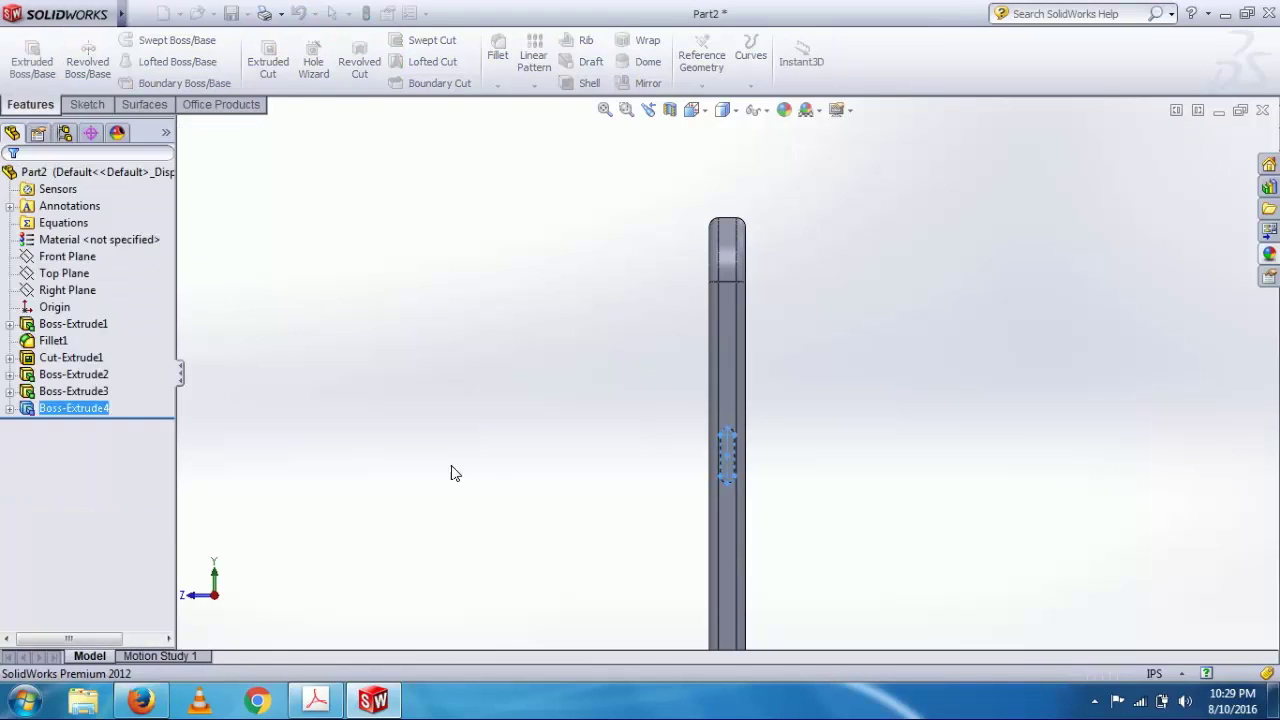
Start a new sketch on the side face carrying the single slot-shaped button and view it face-on.
{"action": "middle_click_drag", "start_coordinate": [575, 479], "coordinate": [670, 510]}
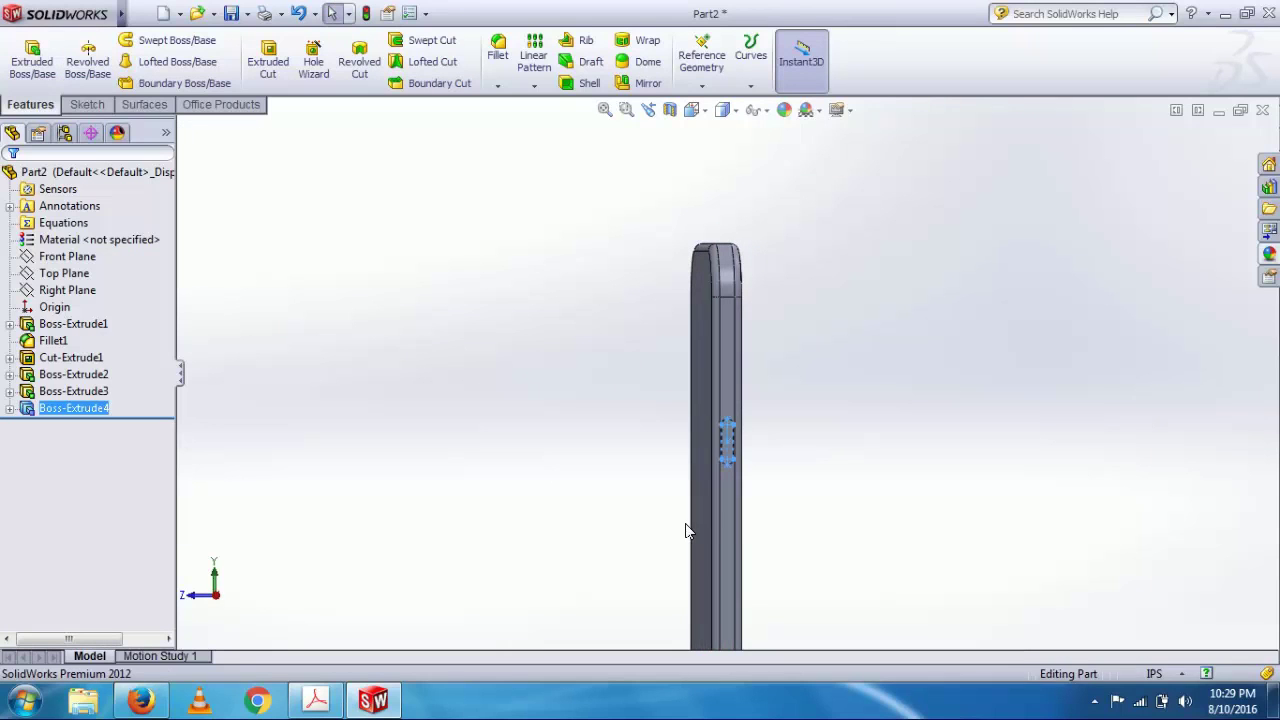
{"action": "left_click", "coordinate": [724, 517]}
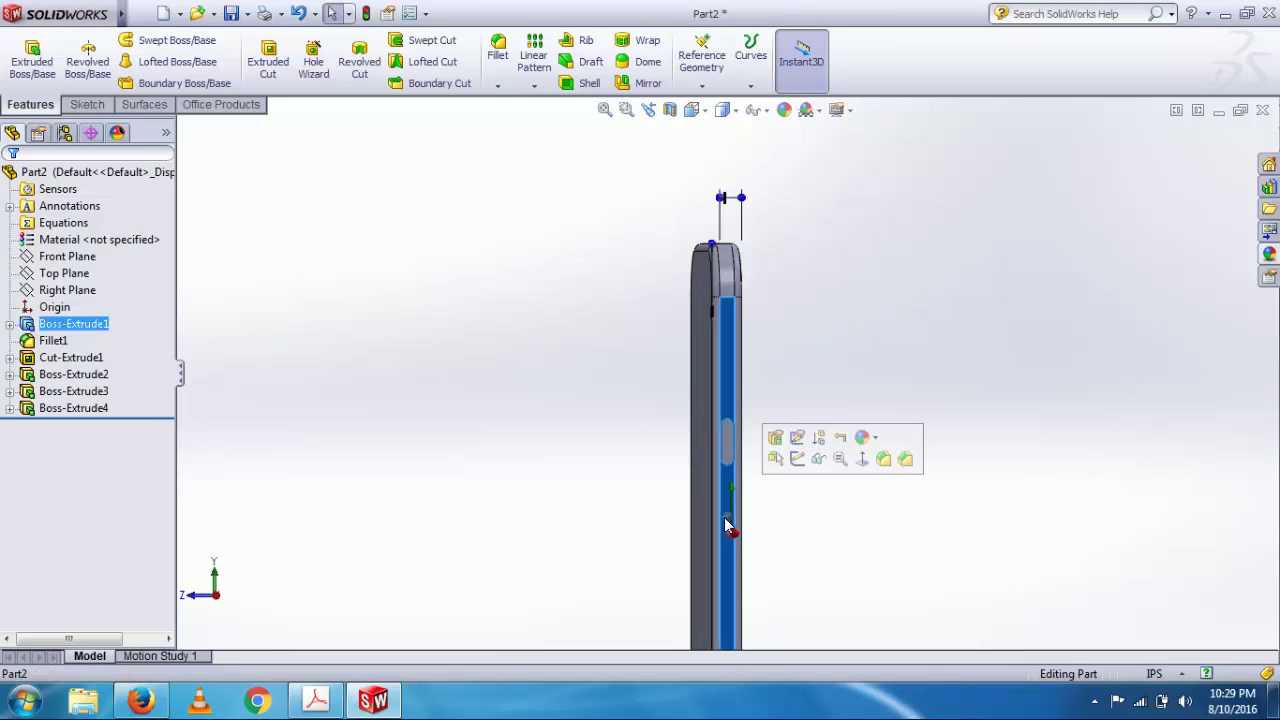
{"action": "left_click", "coordinate": [797, 458]}
{"action": "key", "text": "space"}
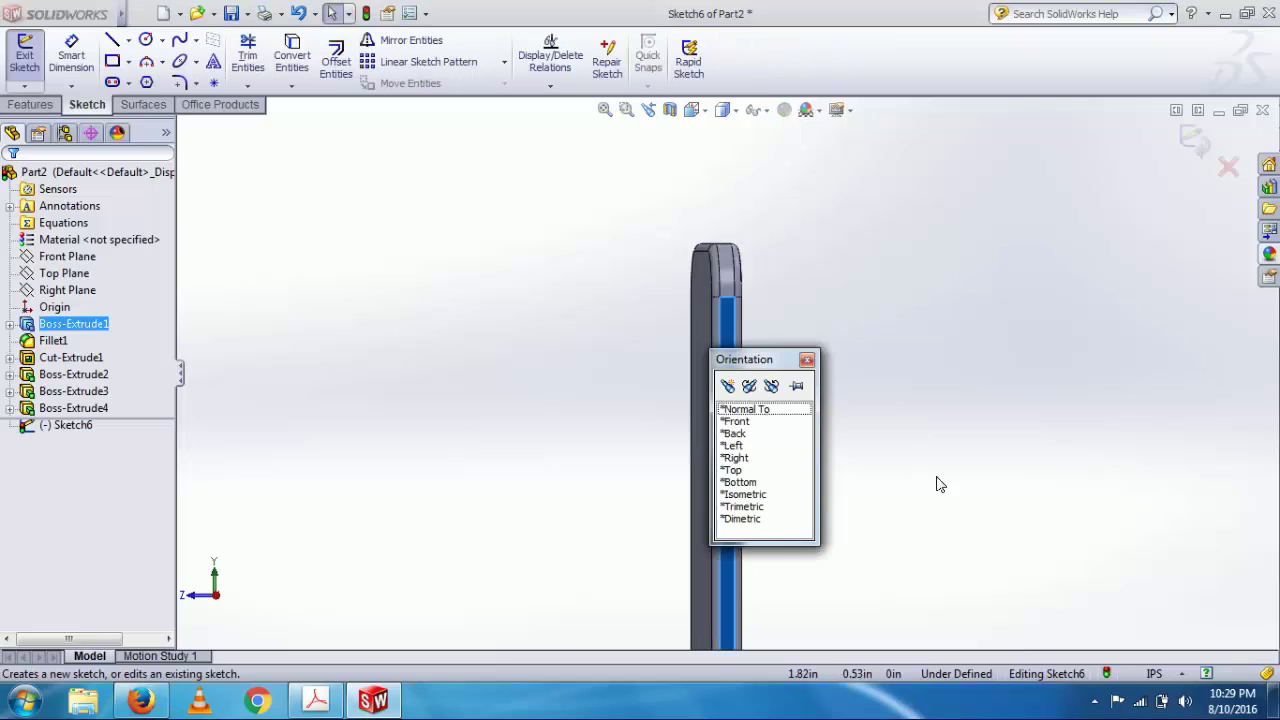
{"action": "scroll", "coordinate": [940, 484], "scroll_direction": "down", "scroll_amount": 3}
{"action": "left_click", "coordinate": [738, 413]}
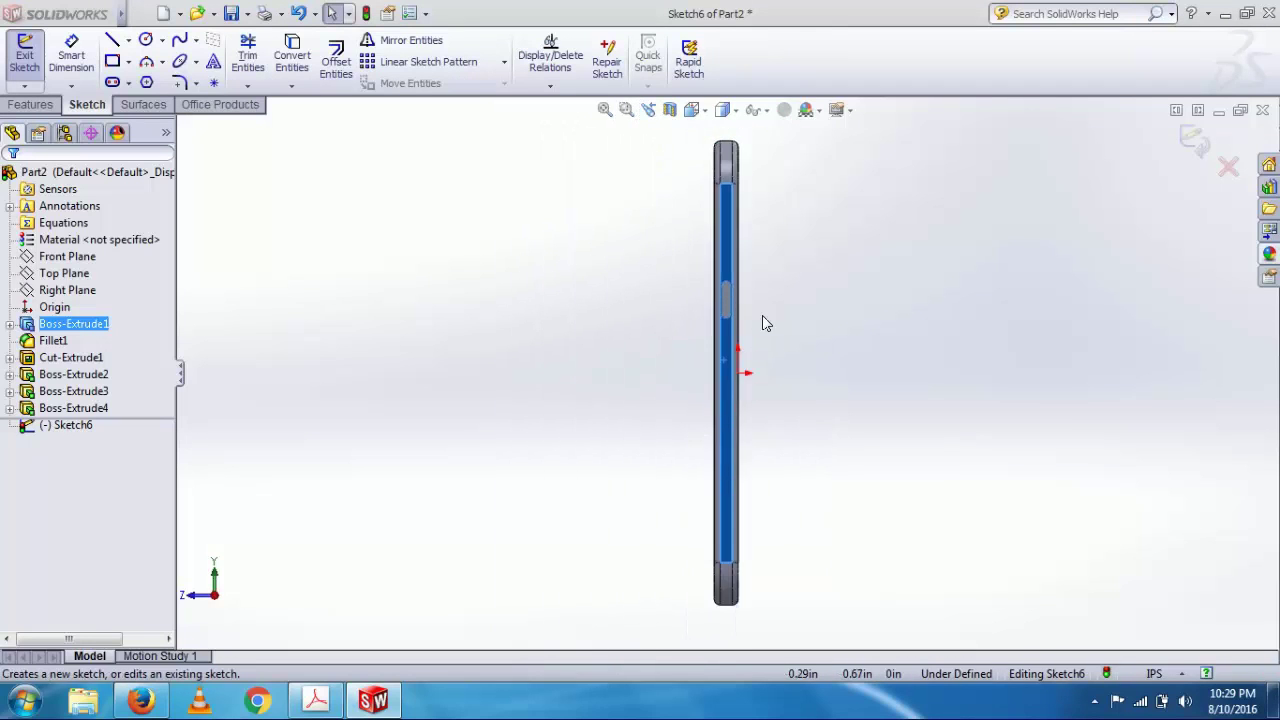
Sketch a vertical straight slot below the side button, about 0.64 in between end centers and about 0.08 in wide.
{"action": "left_click", "coordinate": [113, 82]}
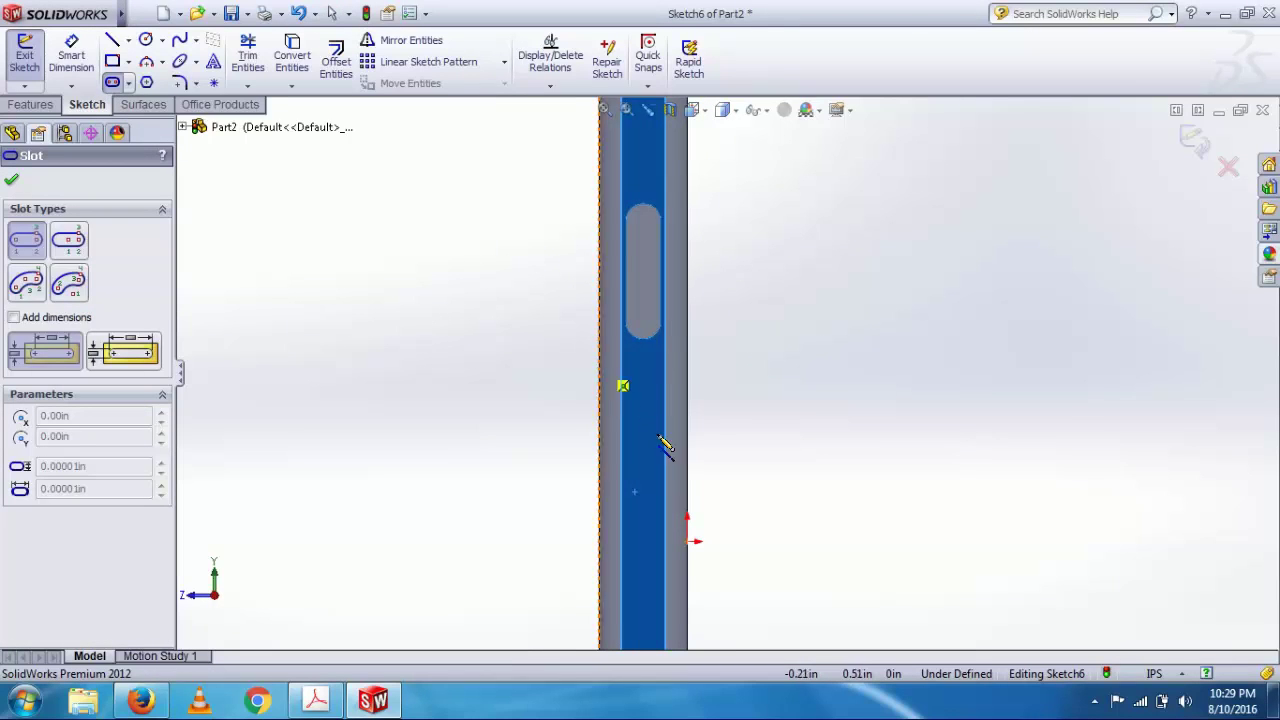
{"action": "scroll", "coordinate": [697, 482], "scroll_direction": "up", "scroll_amount": 2}
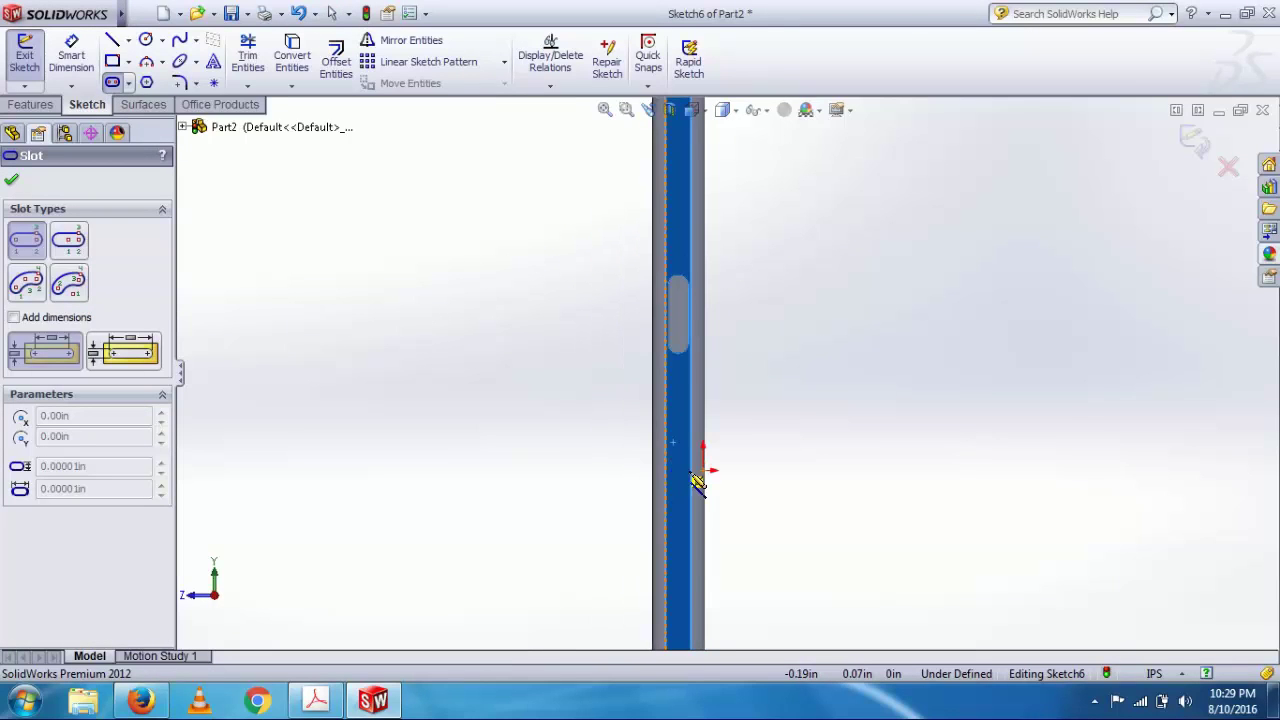
{"action": "left_click", "coordinate": [679, 413]}
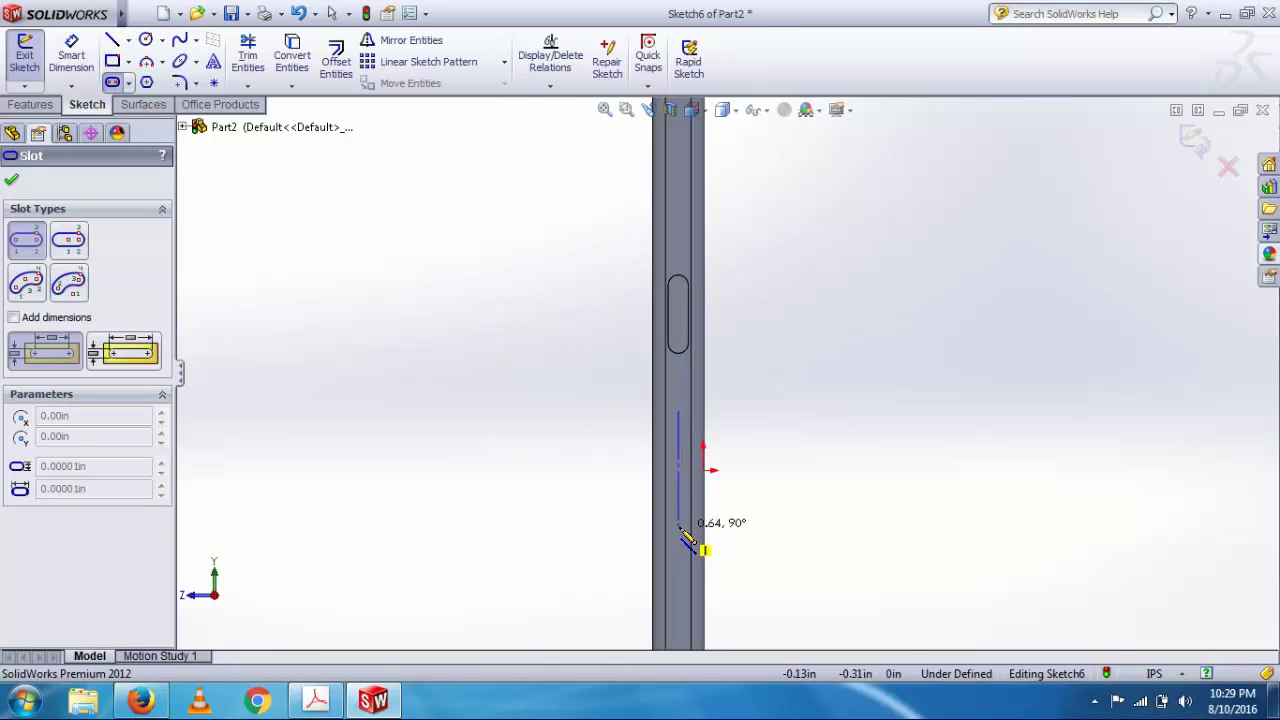
{"action": "left_click", "coordinate": [680, 530]}
{"action": "left_click", "coordinate": [685, 527]}
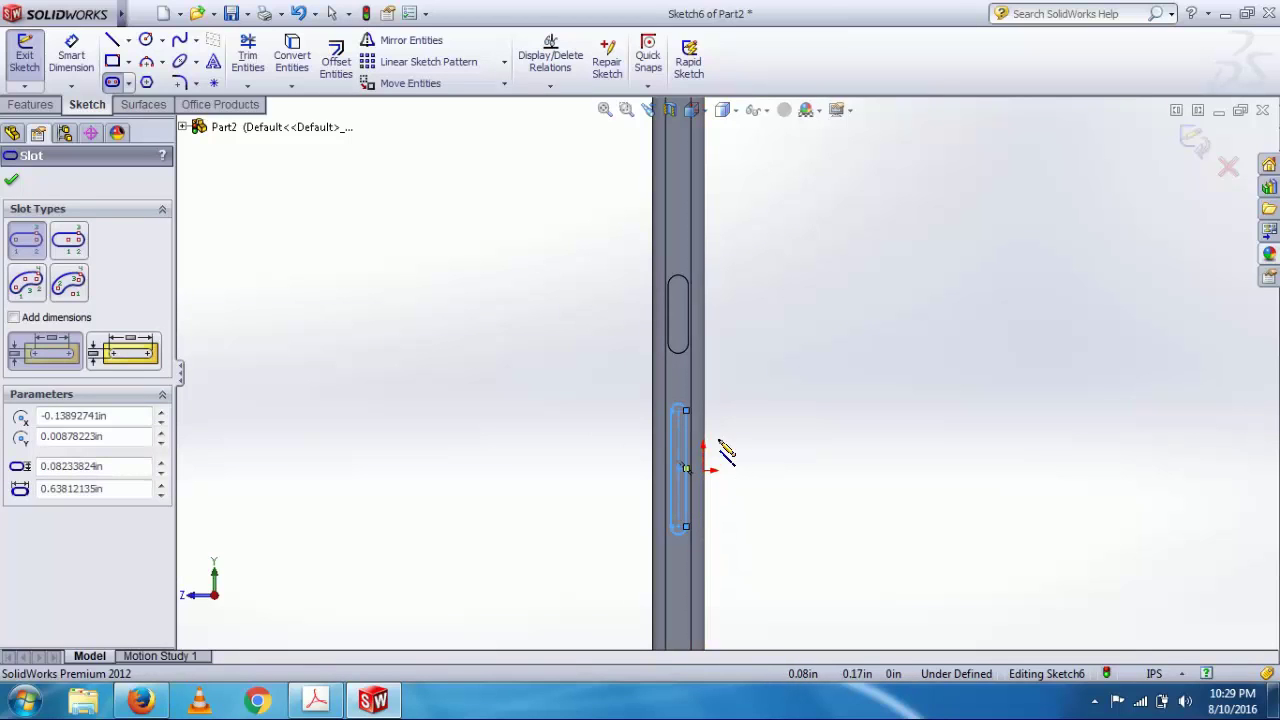
Dimension the slot's width between its two straight sides as 0.09 in.
{"action": "scroll", "coordinate": [680, 465], "scroll_direction": "down", "scroll_amount": 3}
{"action": "scroll", "coordinate": [805, 452], "scroll_direction": "down", "scroll_amount": 2}
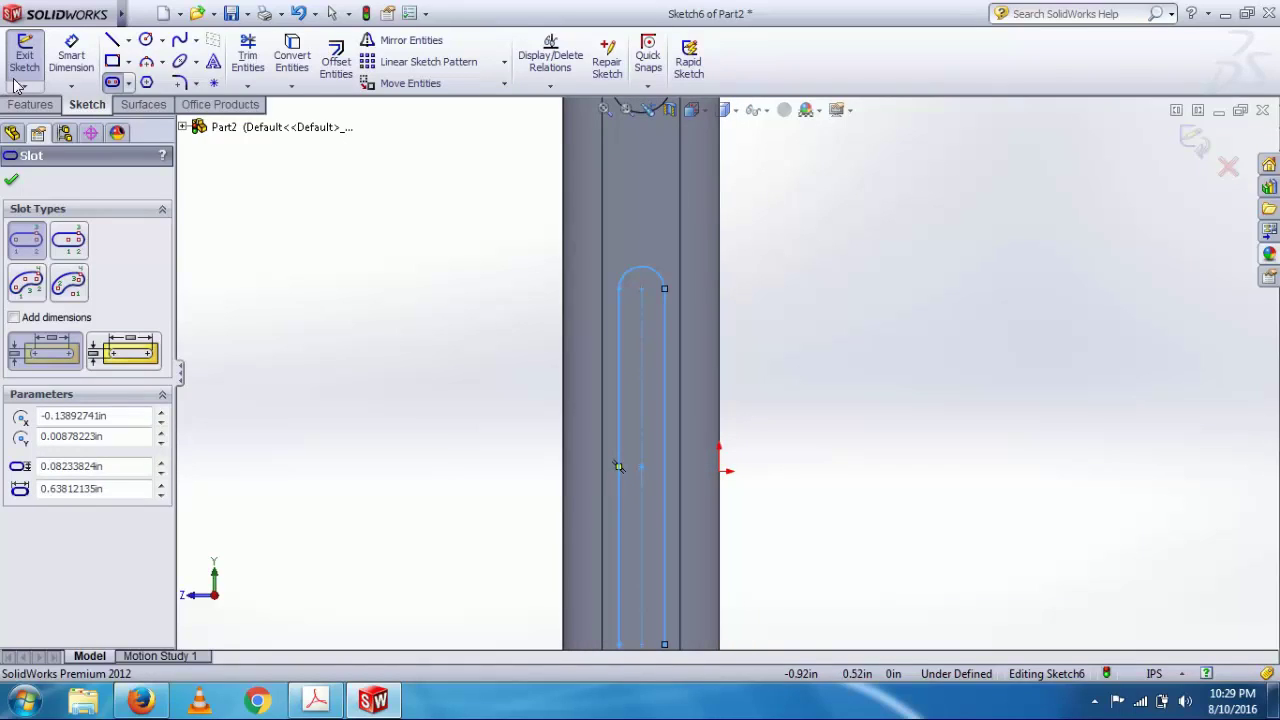
{"action": "left_click", "coordinate": [71, 55]}
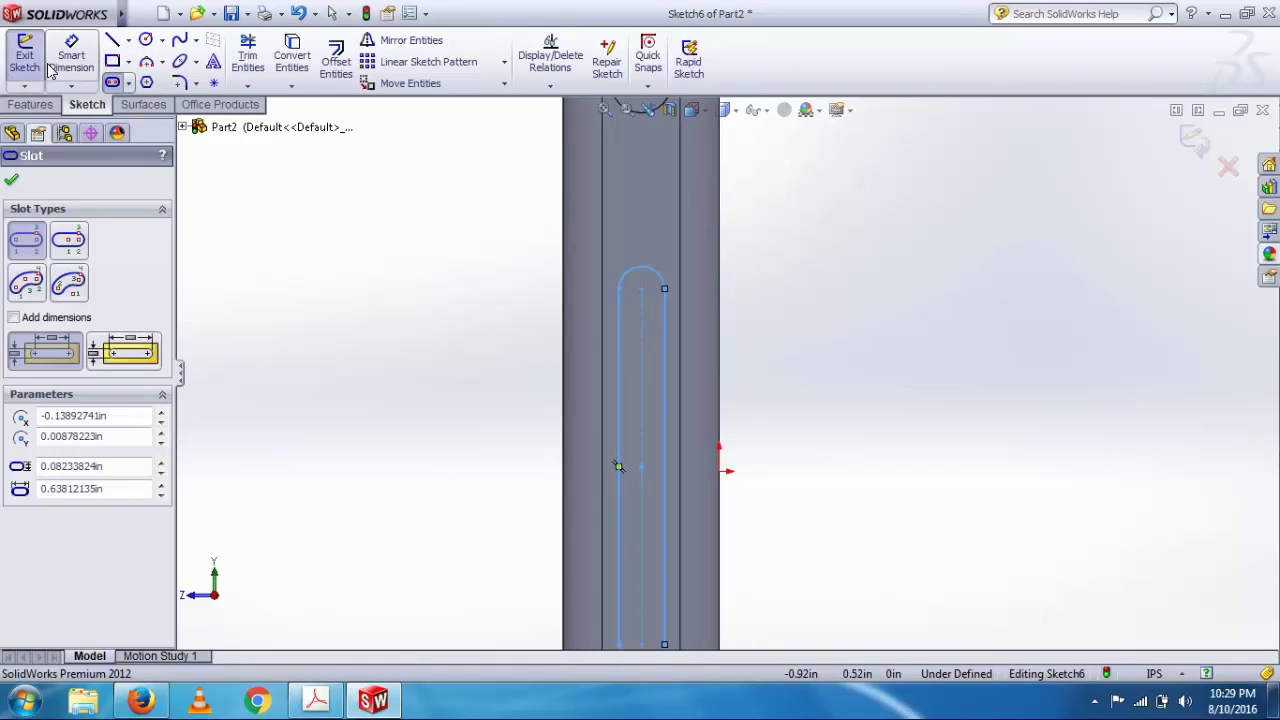
{"action": "left_click", "coordinate": [619, 396]}
{"action": "left_click", "coordinate": [665, 400]}
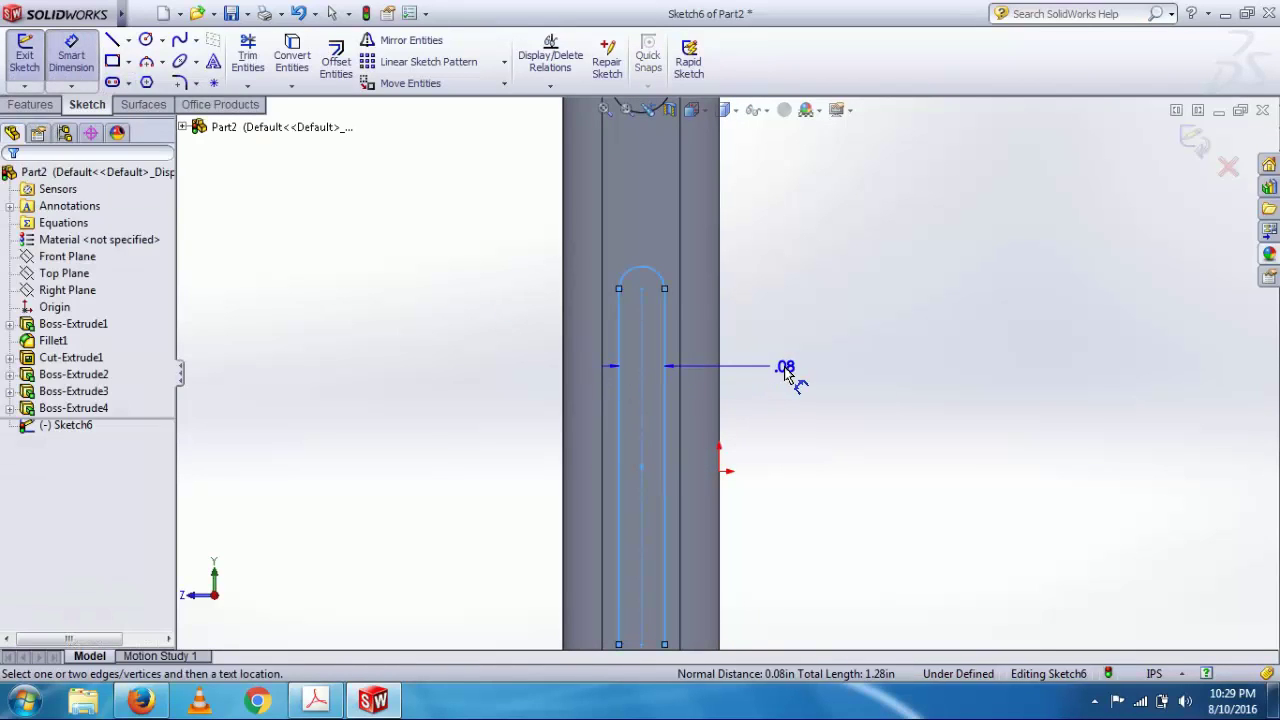
{"action": "left_click", "coordinate": [786, 366]}
{"action": "type", "text": "."}
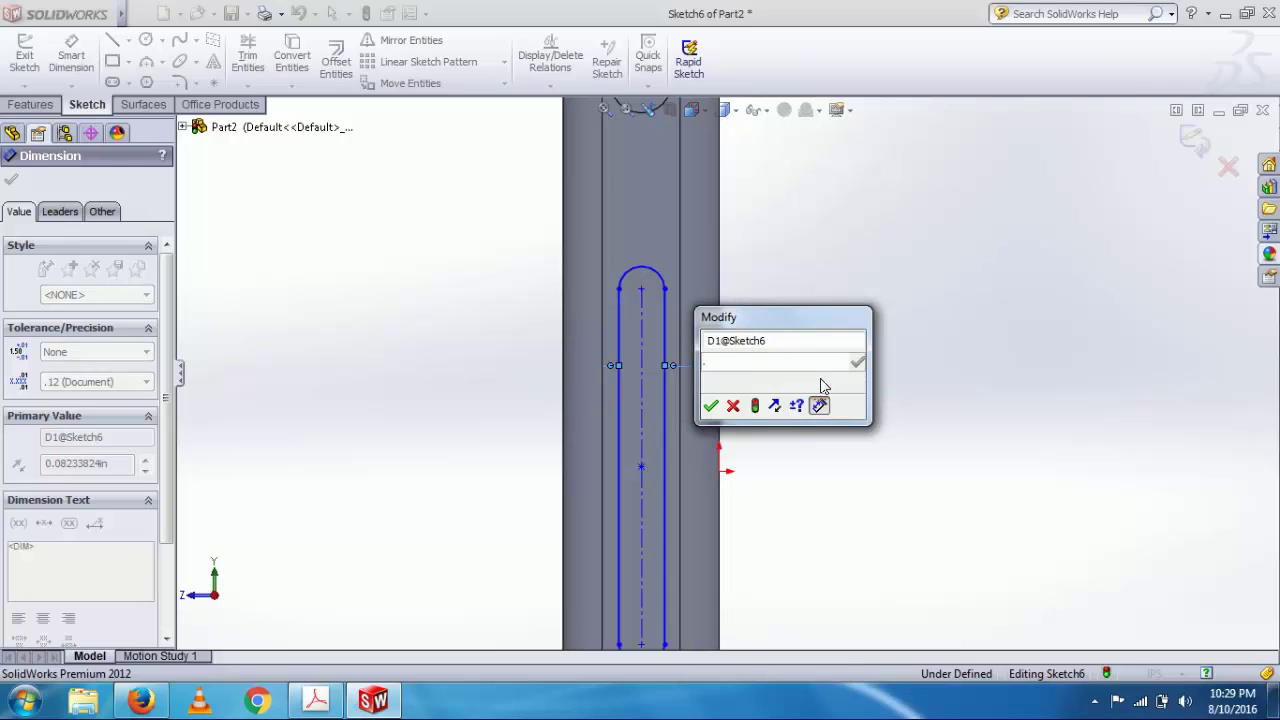
{"action": "type", "text": "08"}
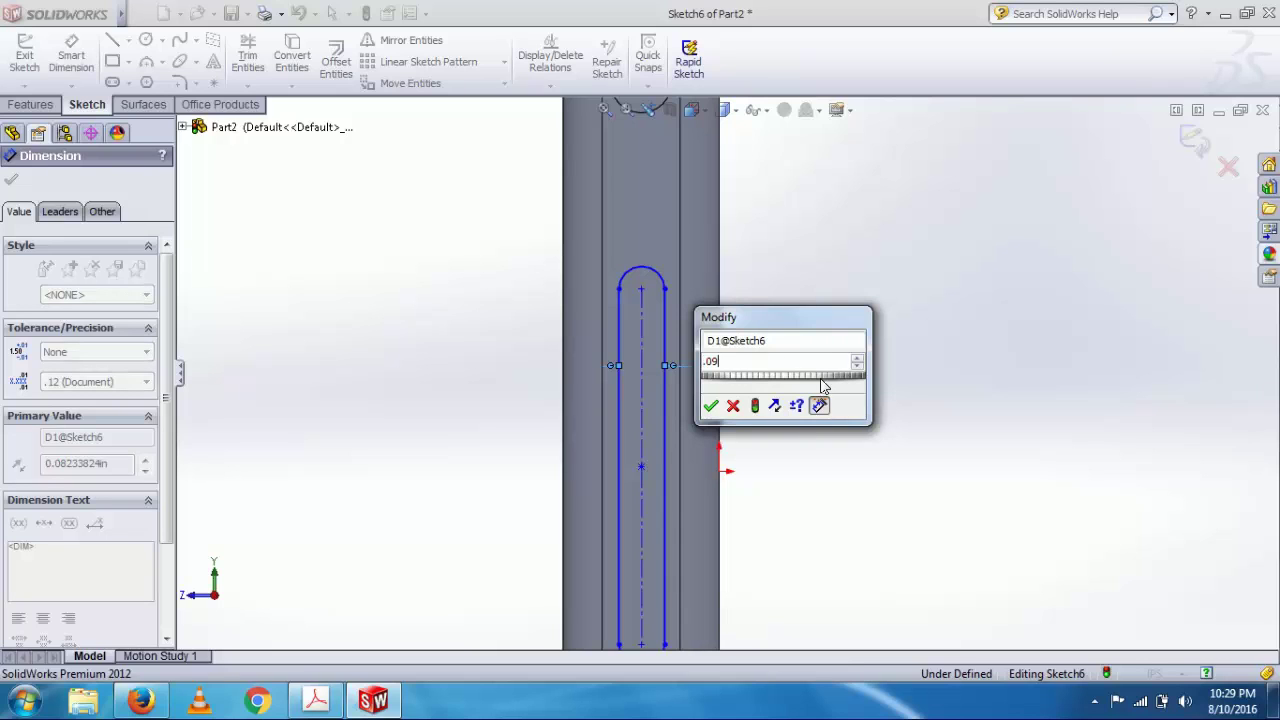
{"action": "key", "text": "Return"}
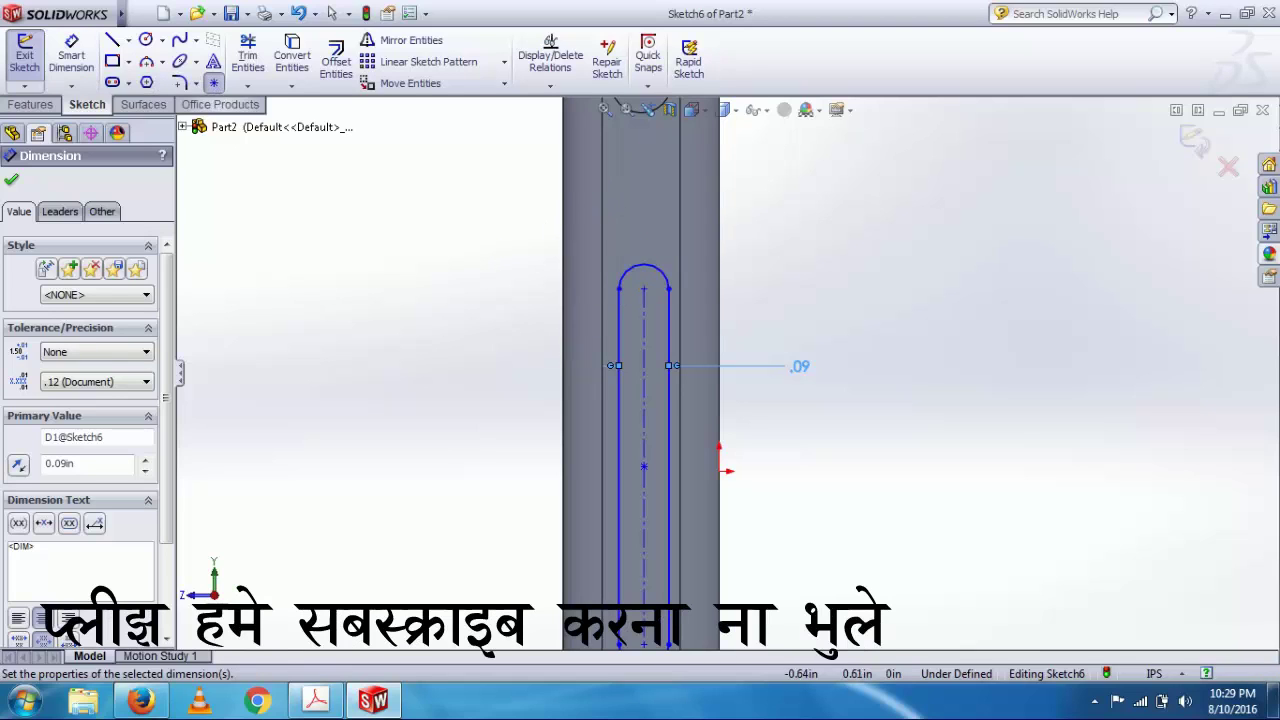
Place sketch points at the midpoints of the slot's upper and lower end arcs.
{"action": "left_click", "coordinate": [213, 82]}
{"action": "left_click", "coordinate": [664, 282]}
{"action": "scroll", "coordinate": [718, 520], "scroll_direction": "up", "scroll_amount": 4}
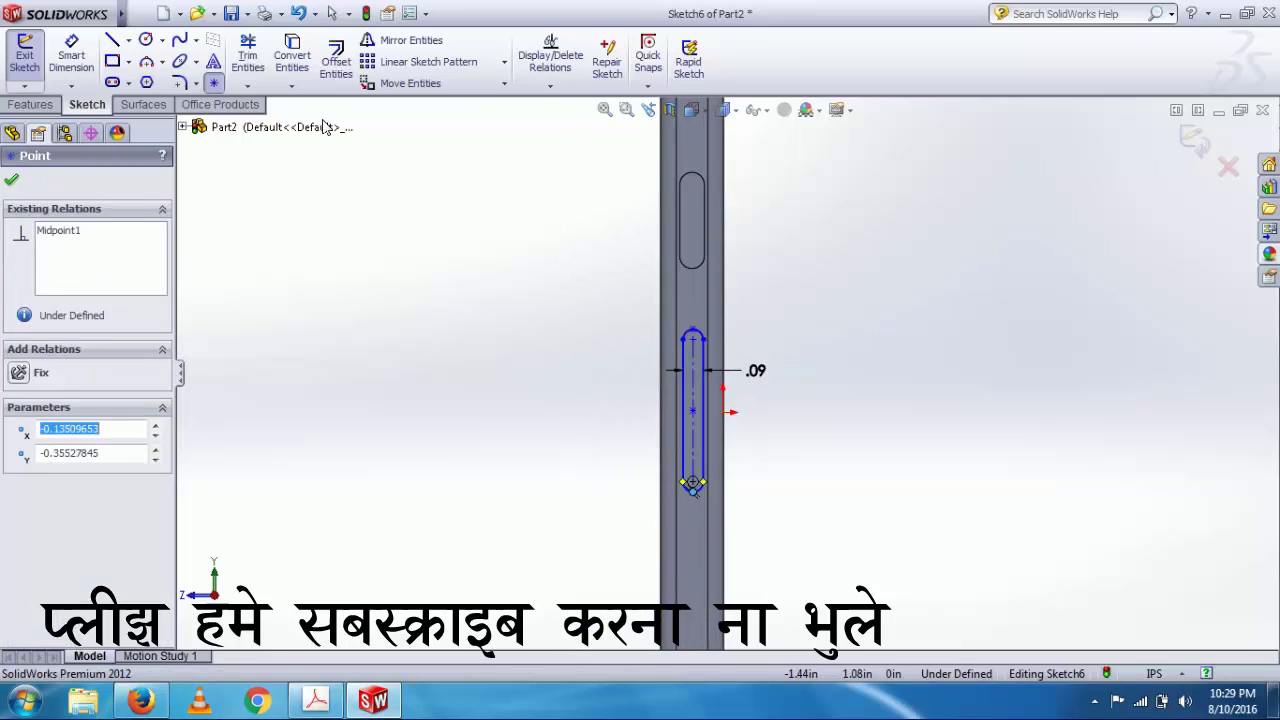
Dimension the slot's overall length between the two arc midpoints as 0.60 in.
{"action": "left_click", "coordinate": [71, 50]}
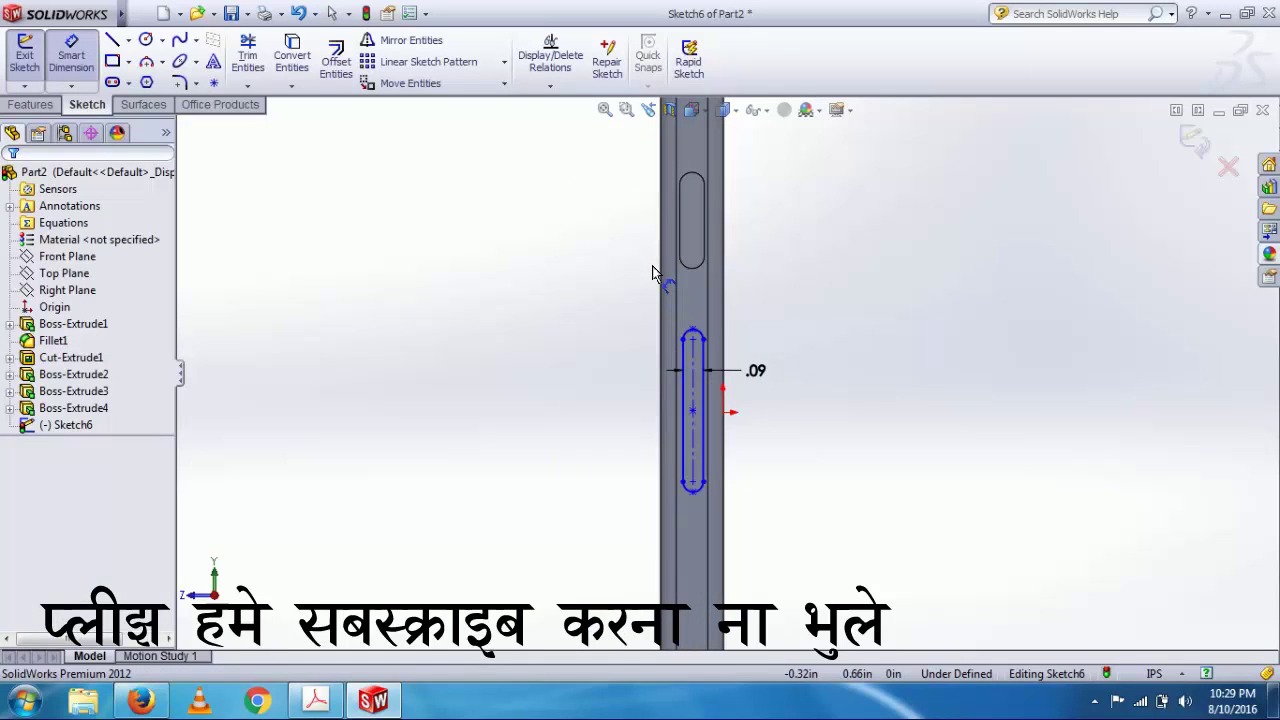
{"action": "left_click", "coordinate": [693, 336]}
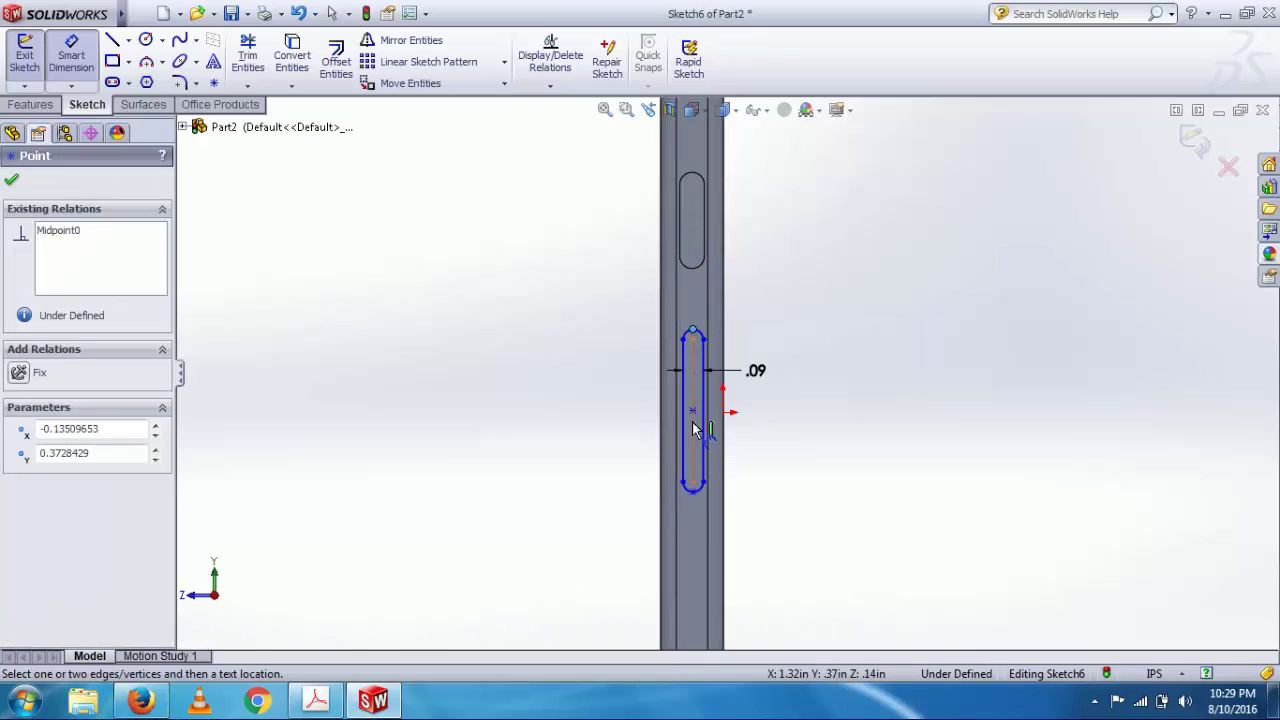
{"action": "left_click", "coordinate": [692, 489]}
{"action": "left_click", "coordinate": [553, 469]}
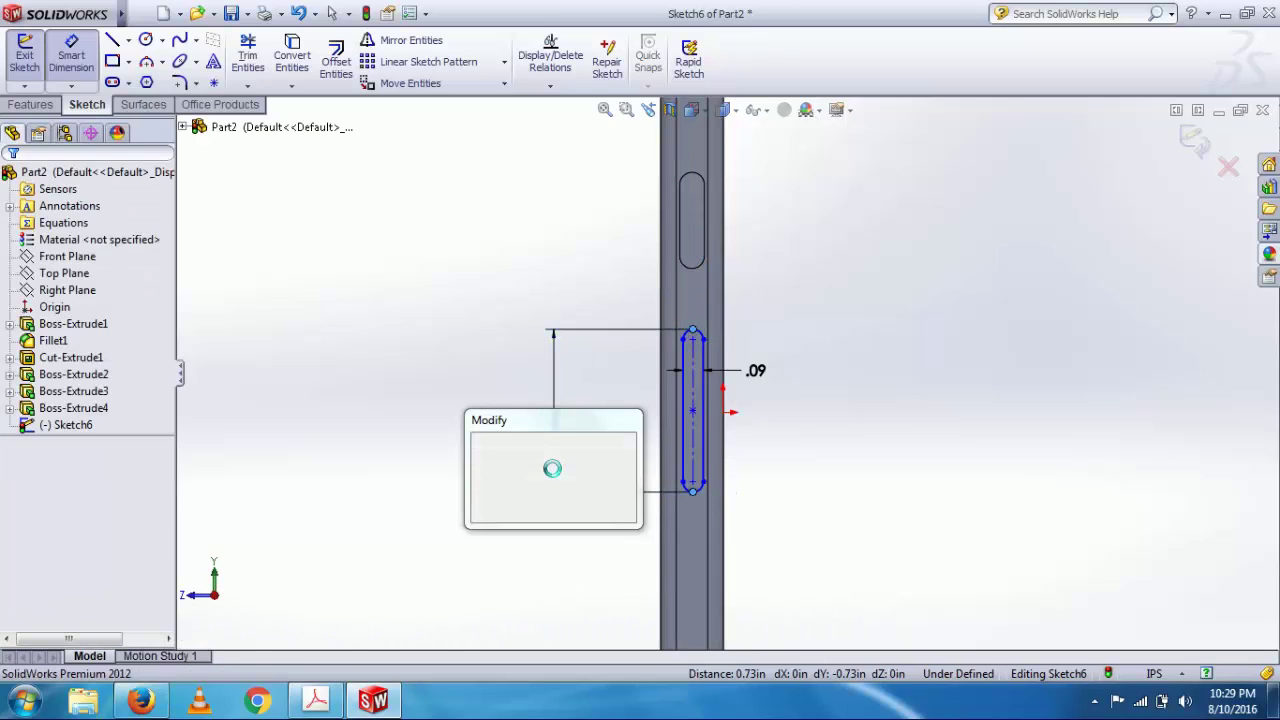
{"action": "key", "text": "Return"}
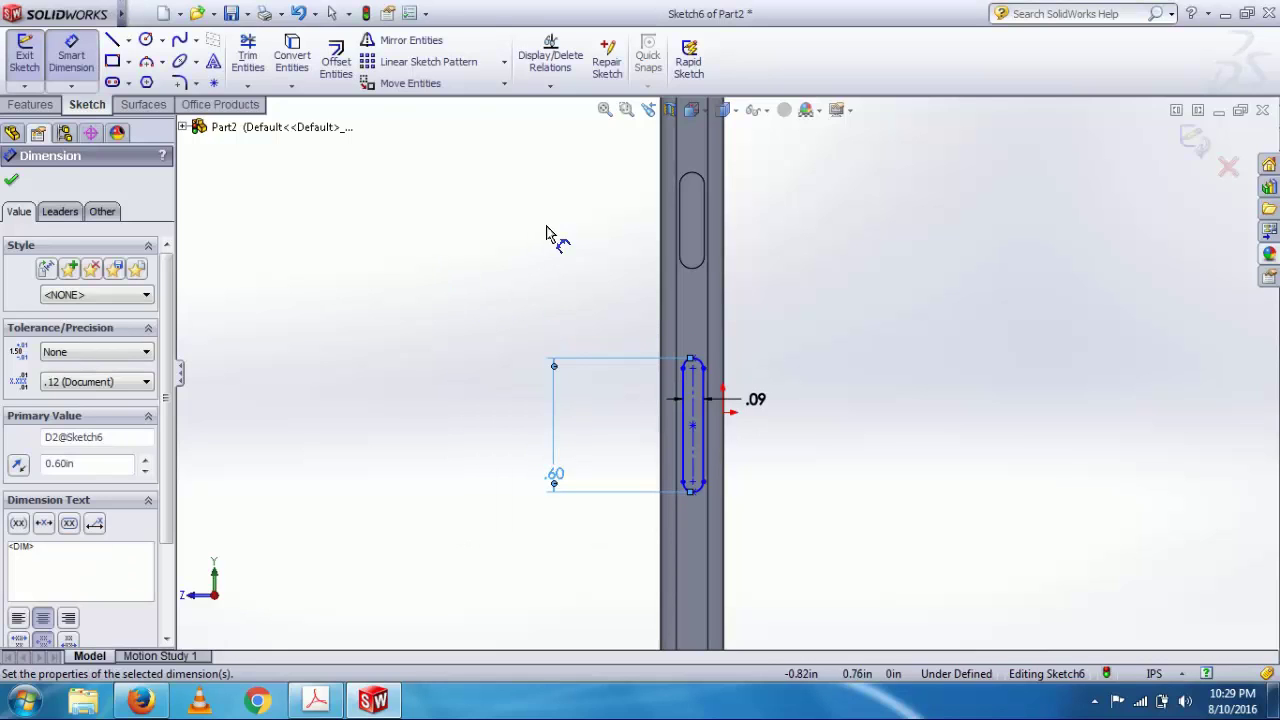
Dimension the slot's center point 2.07 in below the midpoint of the body's top edge.
{"action": "left_click", "coordinate": [693, 428]}
{"action": "key", "text": "f"}
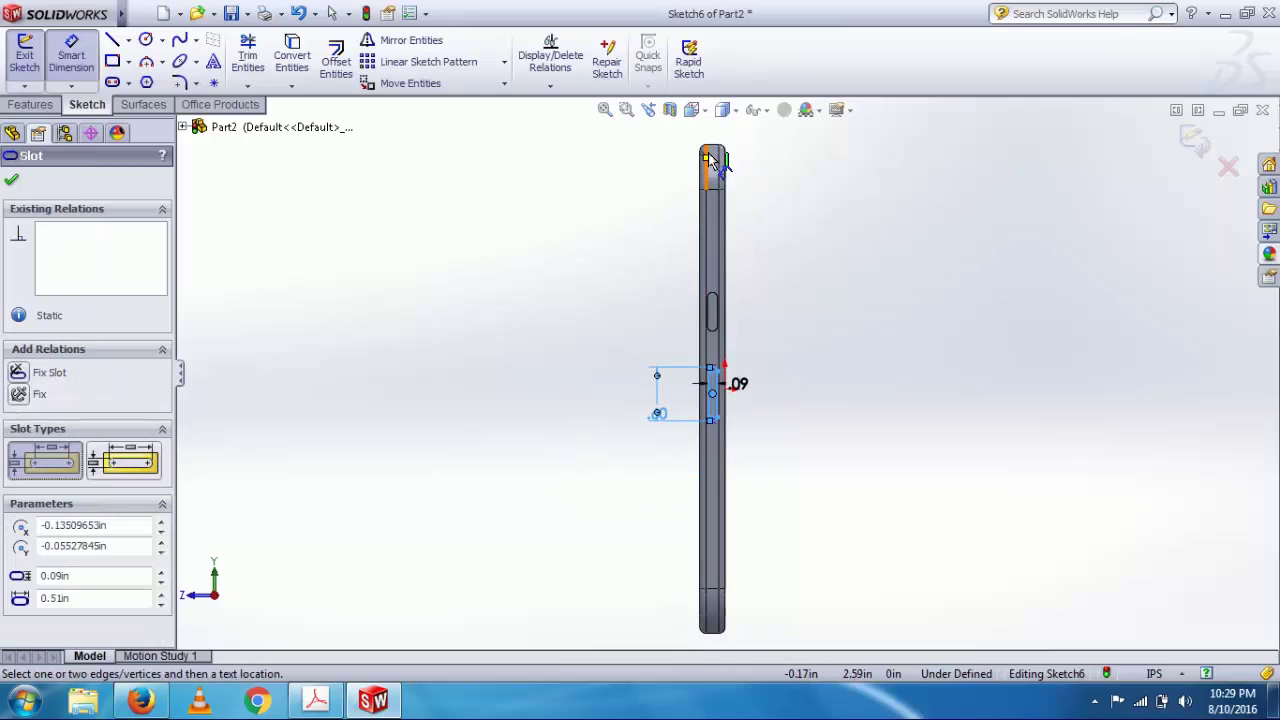
{"action": "key", "text": "Escape"}
{"action": "left_click", "coordinate": [712, 150]}
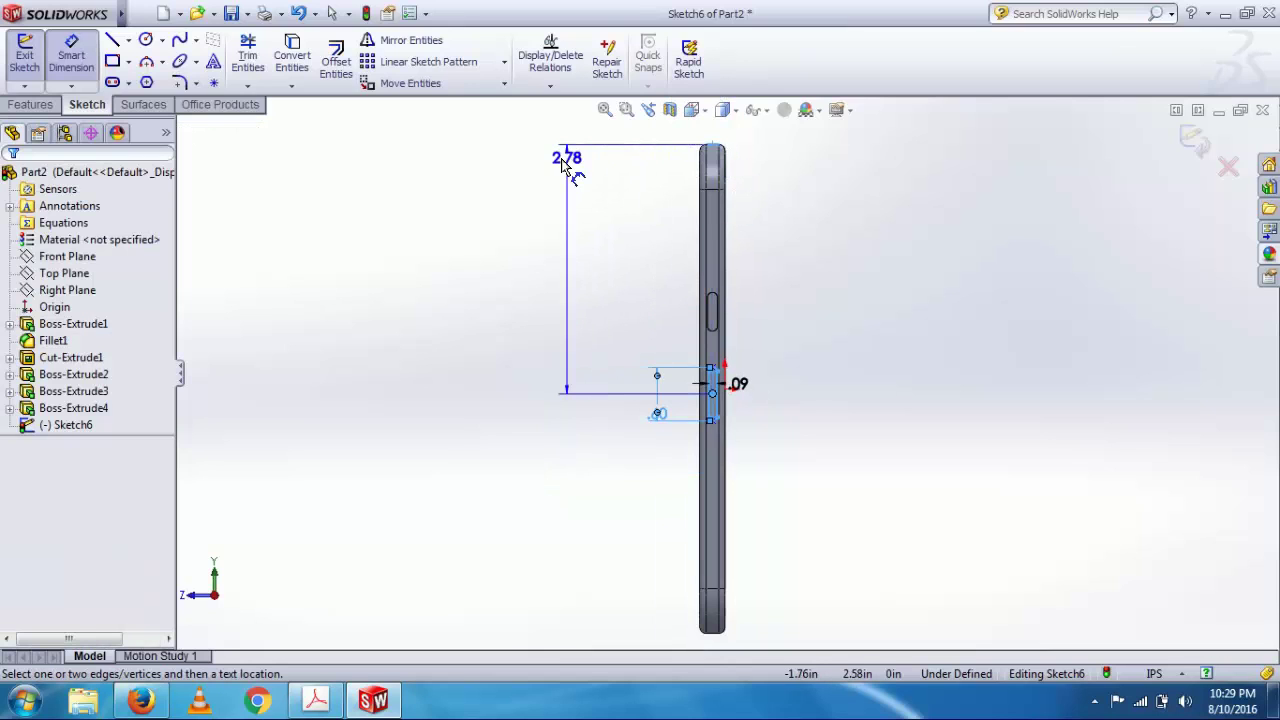
{"action": "left_click", "coordinate": [571, 170]}
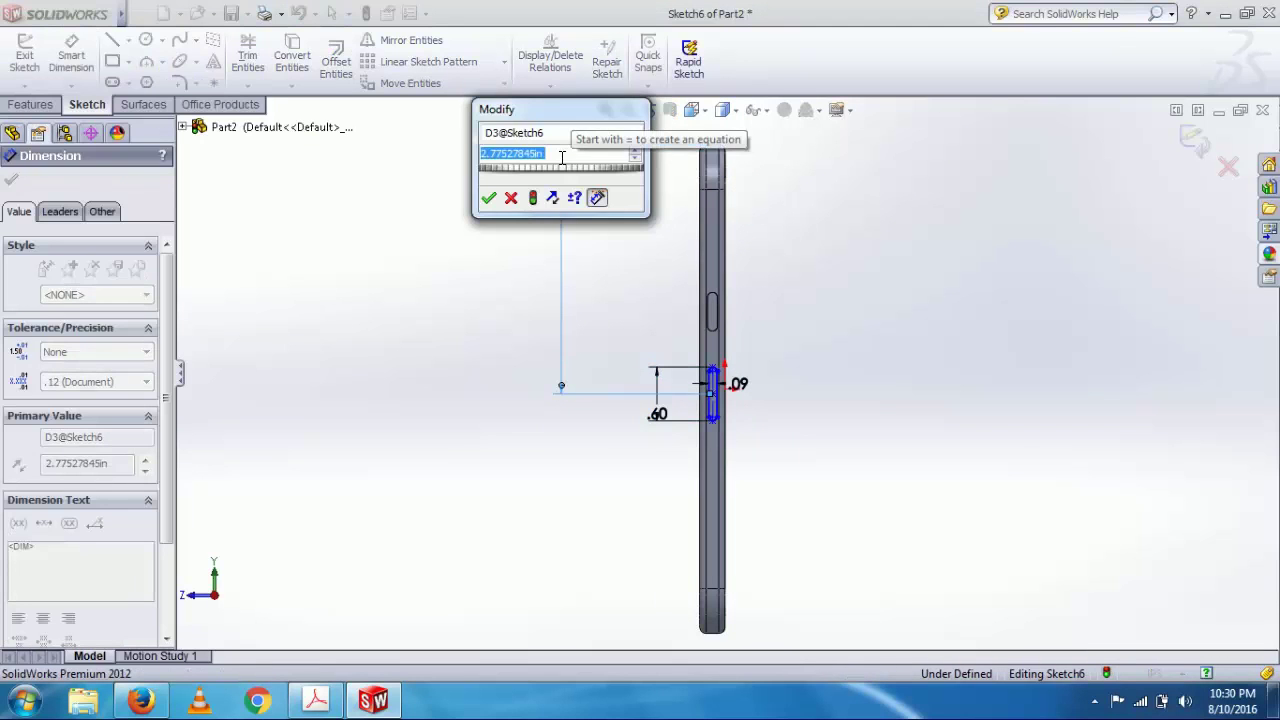
{"action": "type", "text": "2.07"}
{"action": "key", "text": "Return"}
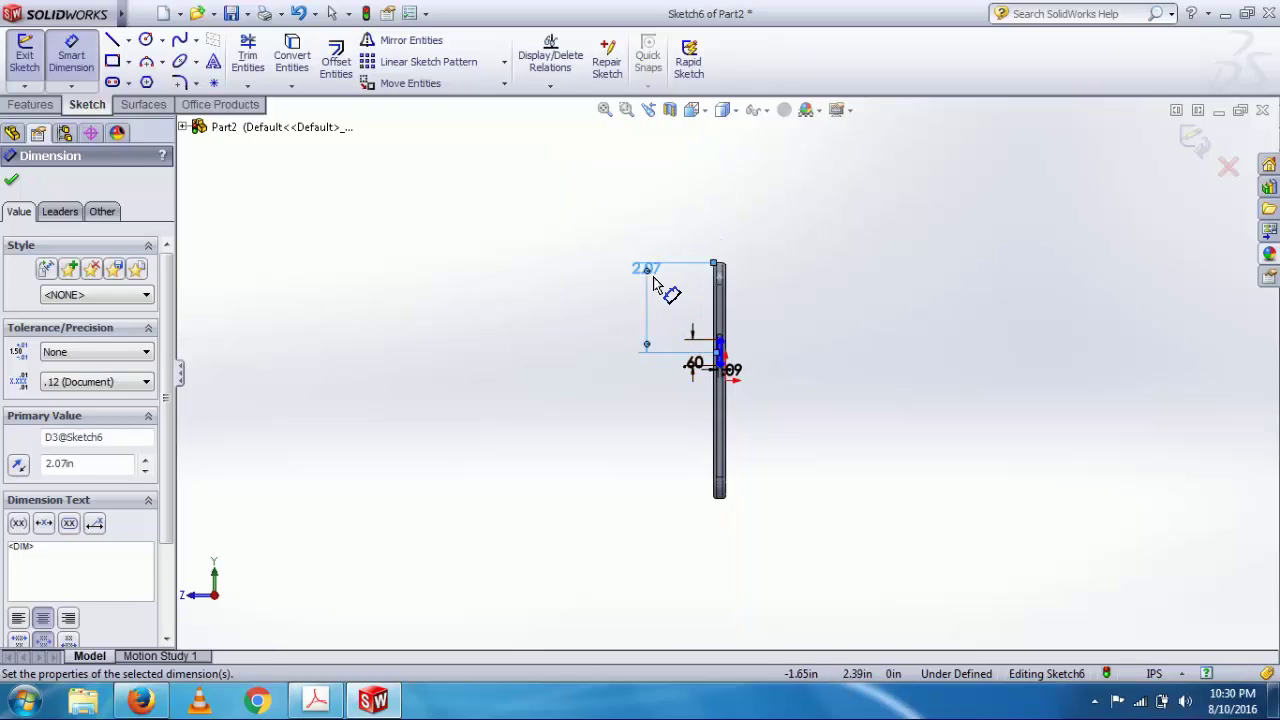
{"action": "middle_click_drag", "start_coordinate": [663, 290], "coordinate": [763, 420], "text": "ctrl"}
Switch to the Case-Design-Guidelines PDF, examine the SIM tray dimensions in the iPhone 6s side view, and return to SolidWorks.
{"action": "left_click", "coordinate": [313, 708]}
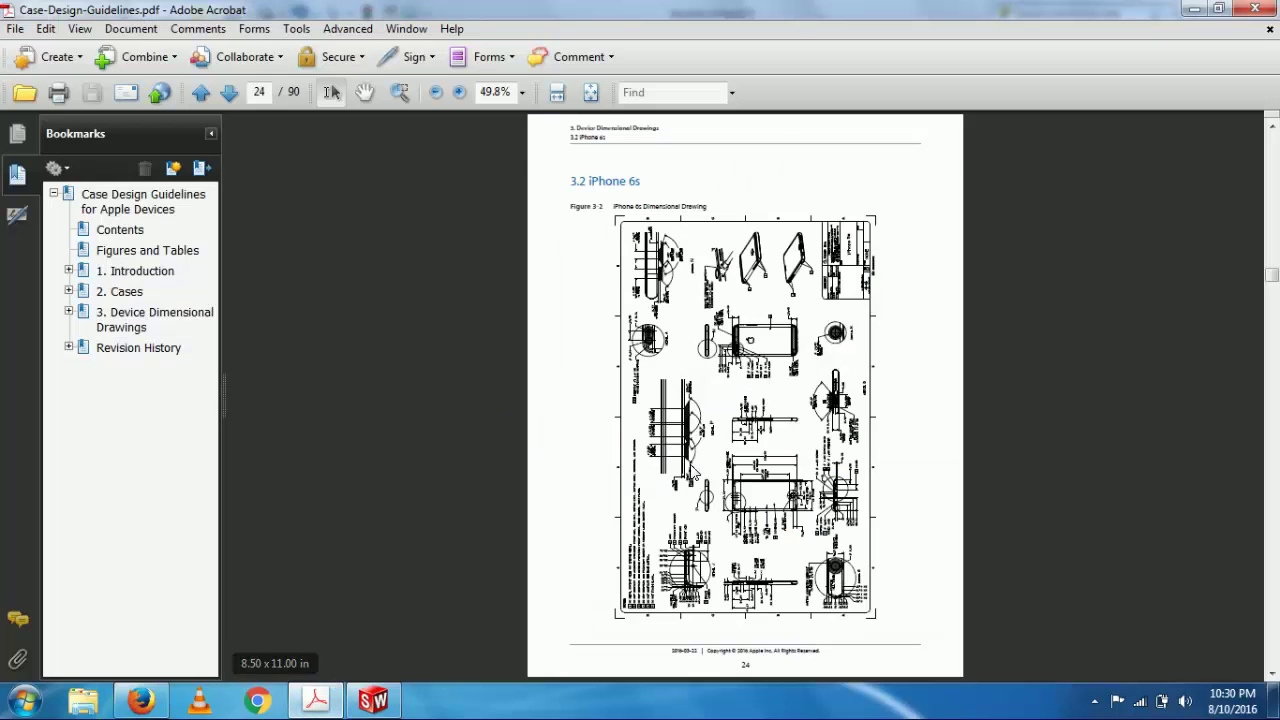
{"action": "scroll", "coordinate": [812, 521], "scroll_direction": "up", "scroll_amount": 2}
{"action": "scroll", "coordinate": [812, 521], "scroll_direction": "down", "scroll_amount": 1}
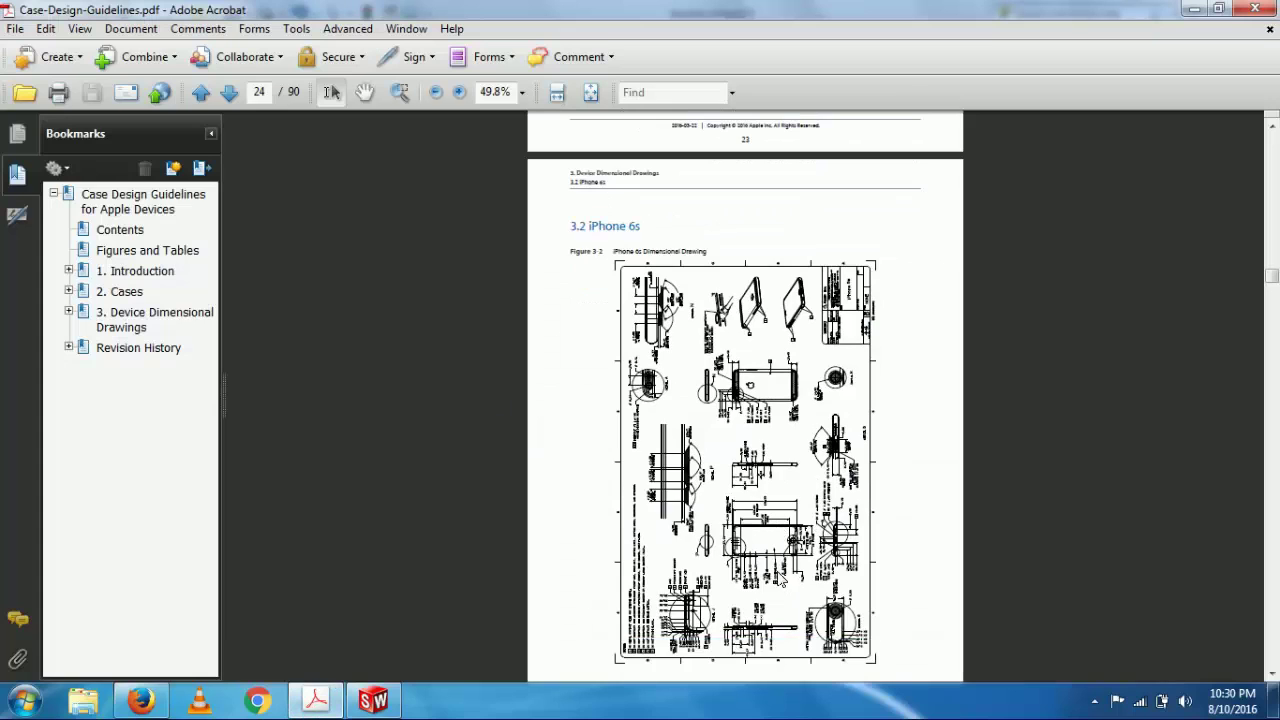
{"action": "scroll", "coordinate": [754, 429], "scroll_direction": "up", "scroll_amount": 3, "text": "ctrl"}
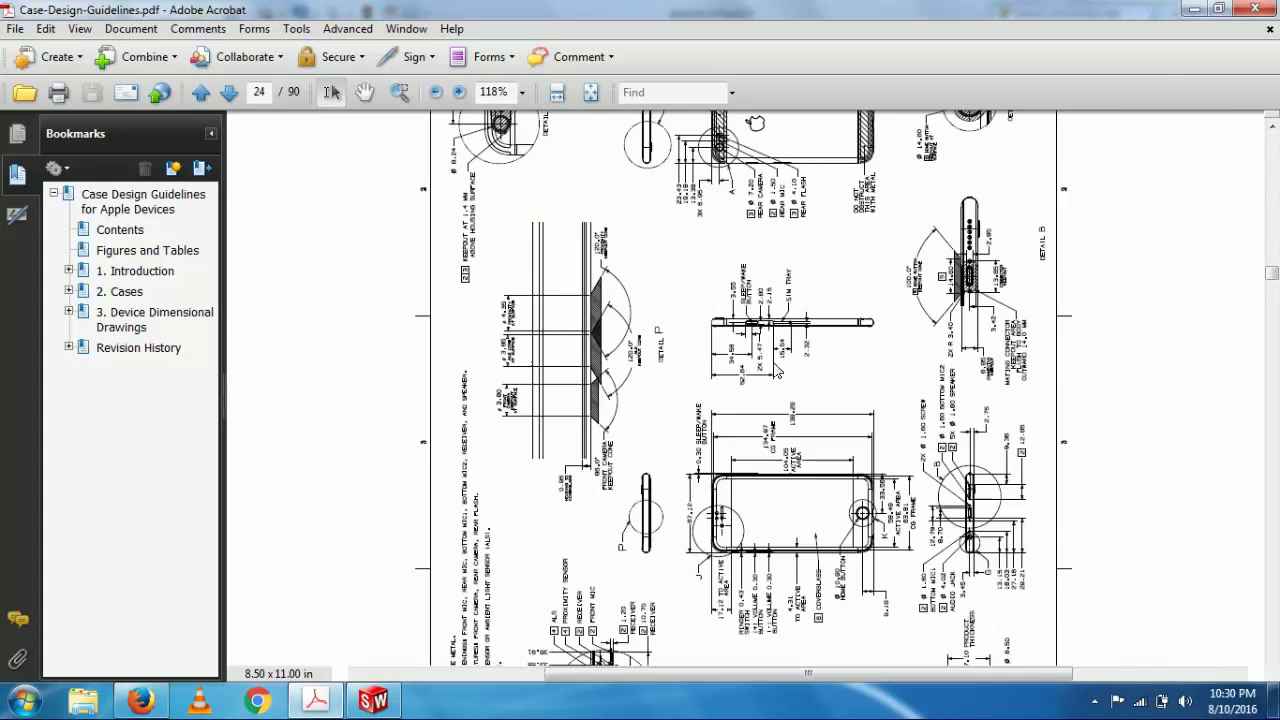
{"action": "scroll", "coordinate": [778, 370], "scroll_direction": "up", "scroll_amount": 2, "text": "ctrl"}
{"action": "scroll", "coordinate": [804, 364], "scroll_direction": "up", "scroll_amount": 2, "text": "ctrl"}
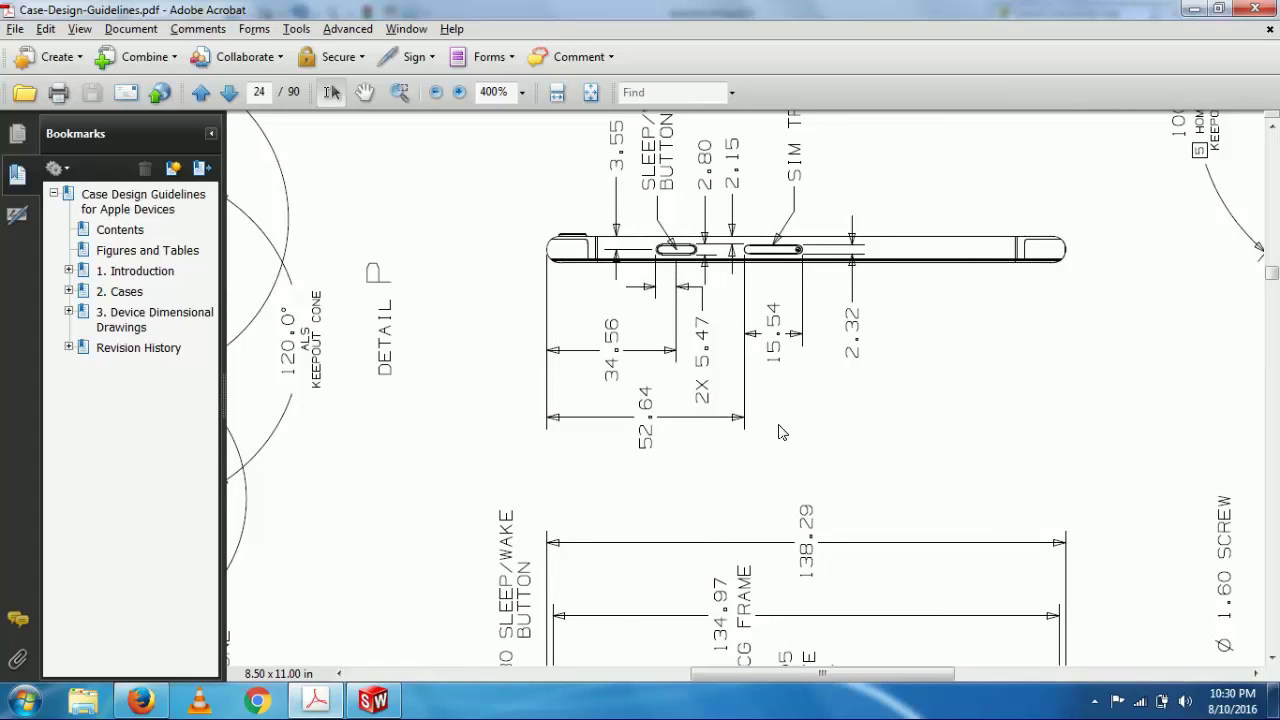
{"action": "key", "text": "alt+Tab"}
Delete the vertical dimension between the body's top edge and the slot's center point.
{"action": "scroll", "coordinate": [822, 455], "scroll_direction": "down", "scroll_amount": 3}
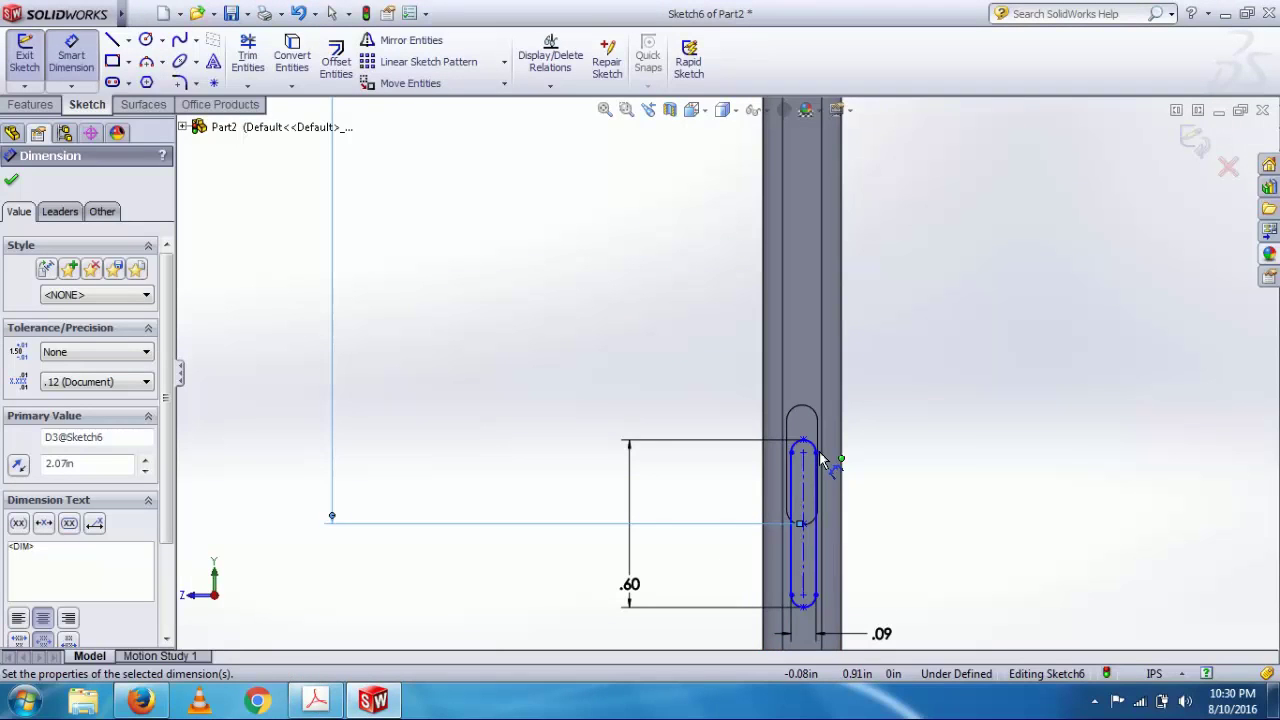
{"action": "left_click", "coordinate": [532, 522]}
{"action": "left_click", "coordinate": [532, 522]}
{"action": "key", "text": "Delete"}
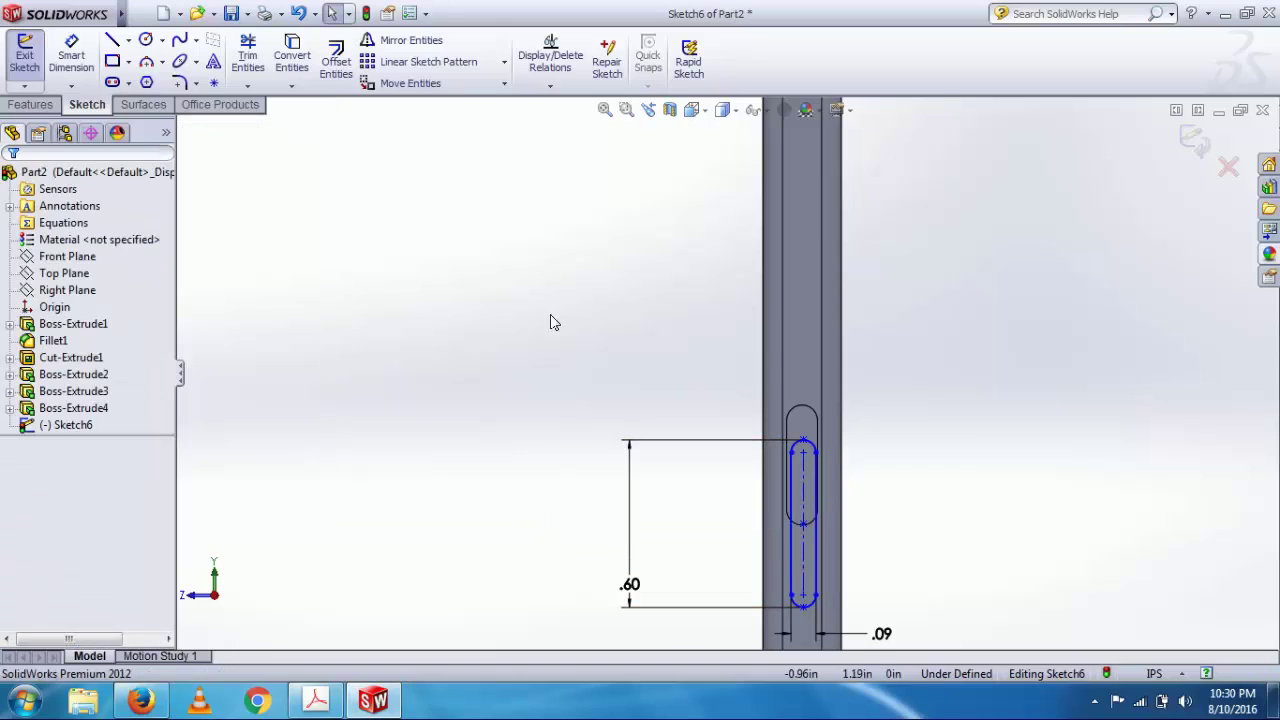
Dimension the midpoint of the slot's upper end arc 52.64 mm below the midpoint of the body's top edge.
{"action": "left_click", "coordinate": [71, 55]}
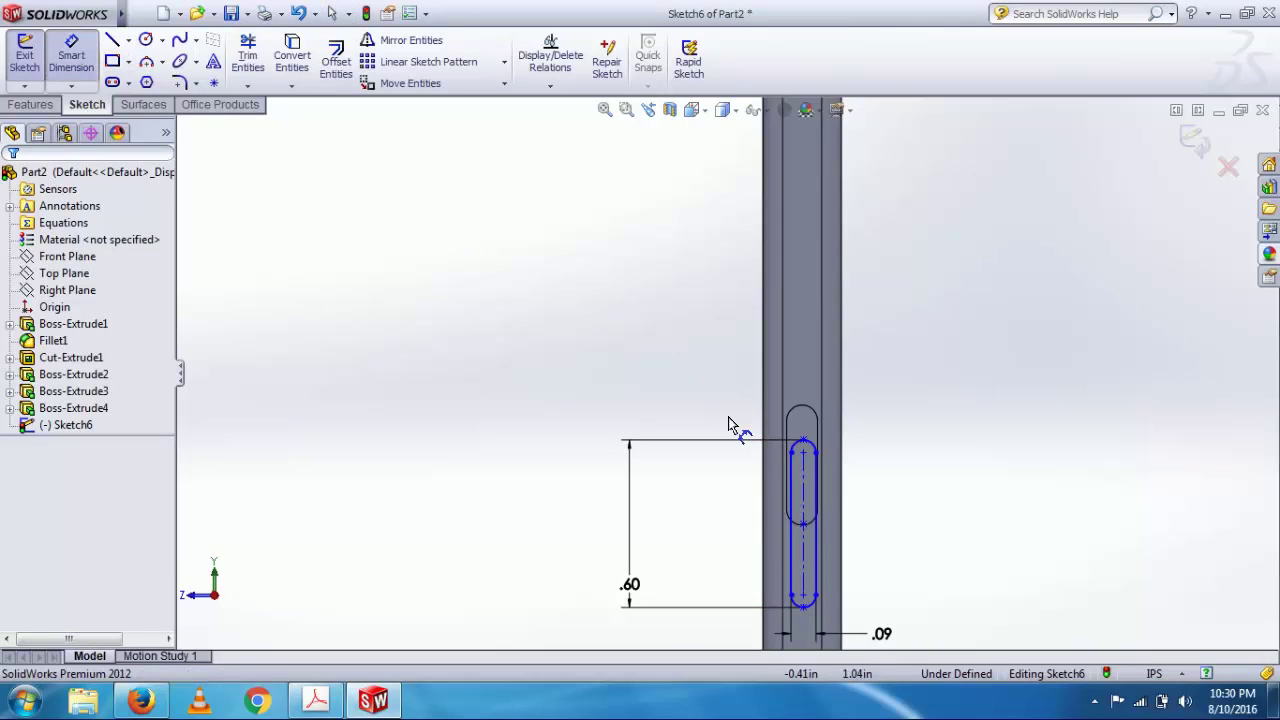
{"action": "left_click", "coordinate": [806, 446]}
{"action": "scroll", "coordinate": [826, 309], "scroll_direction": "up", "scroll_amount": 5}
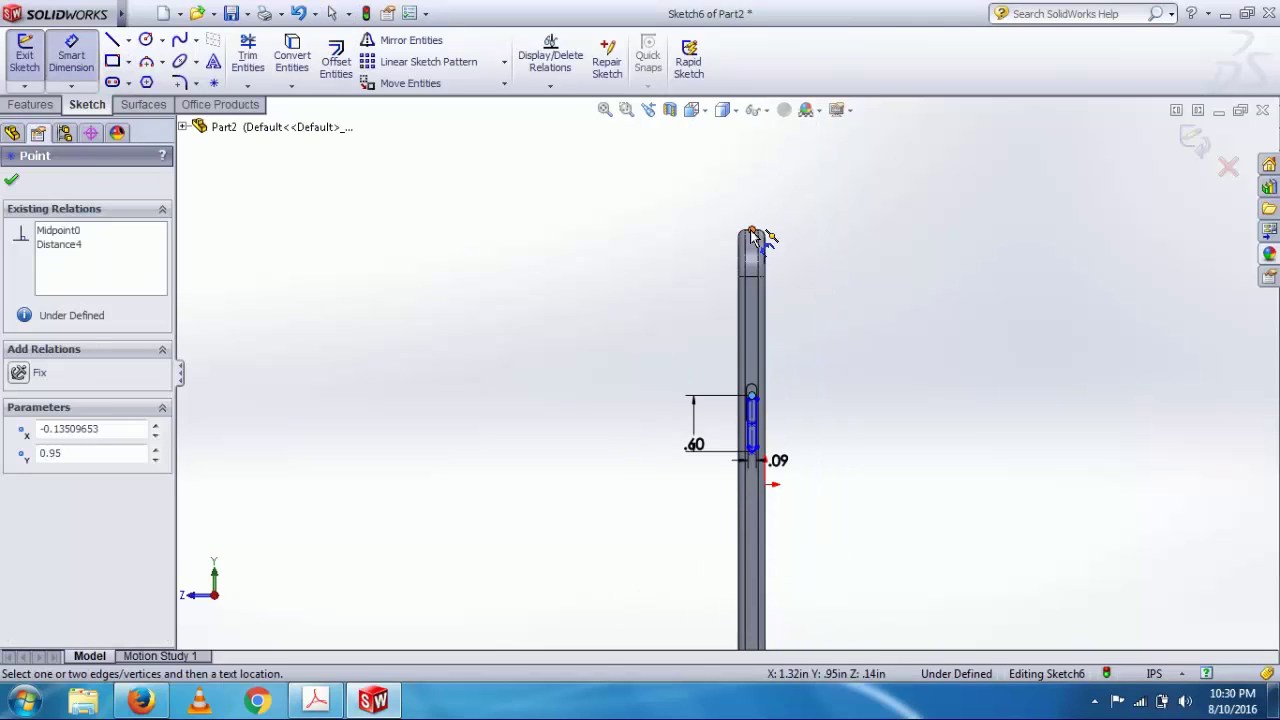
{"action": "left_click", "coordinate": [754, 235]}
{"action": "left_click", "coordinate": [500, 236]}
{"action": "type", "text": "52.64"}
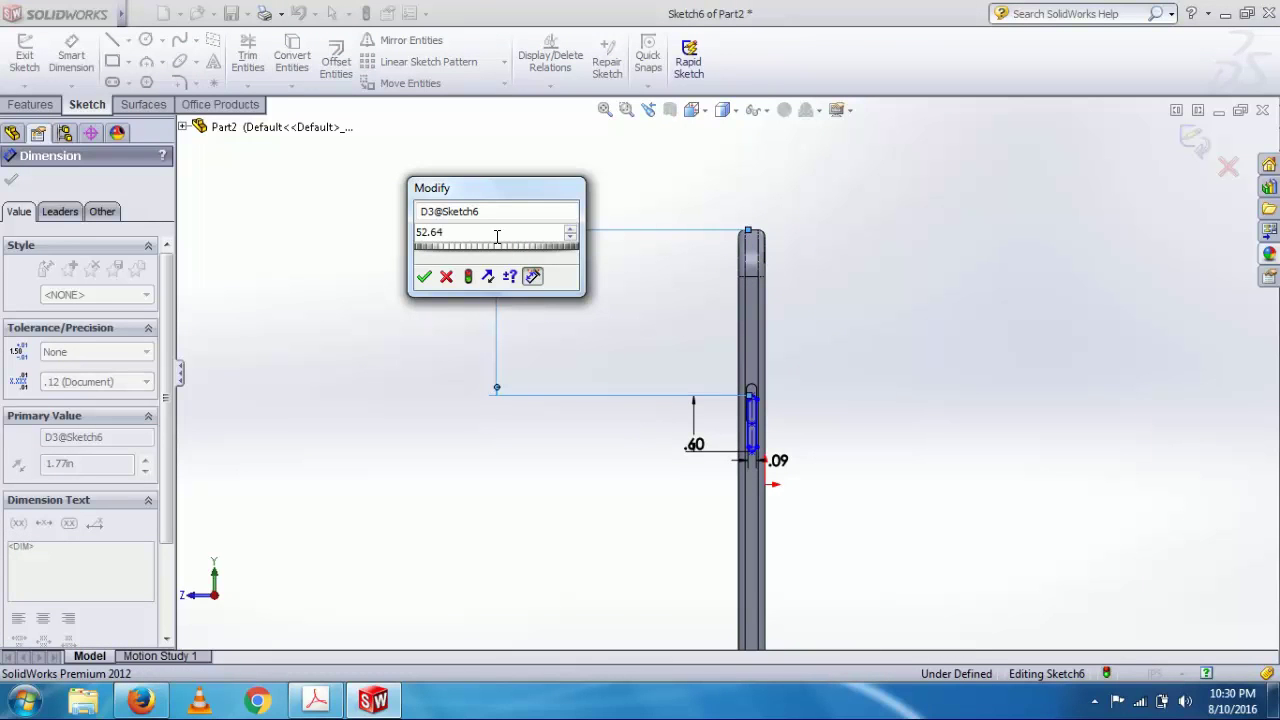
{"action": "type", "text": "mm`"}
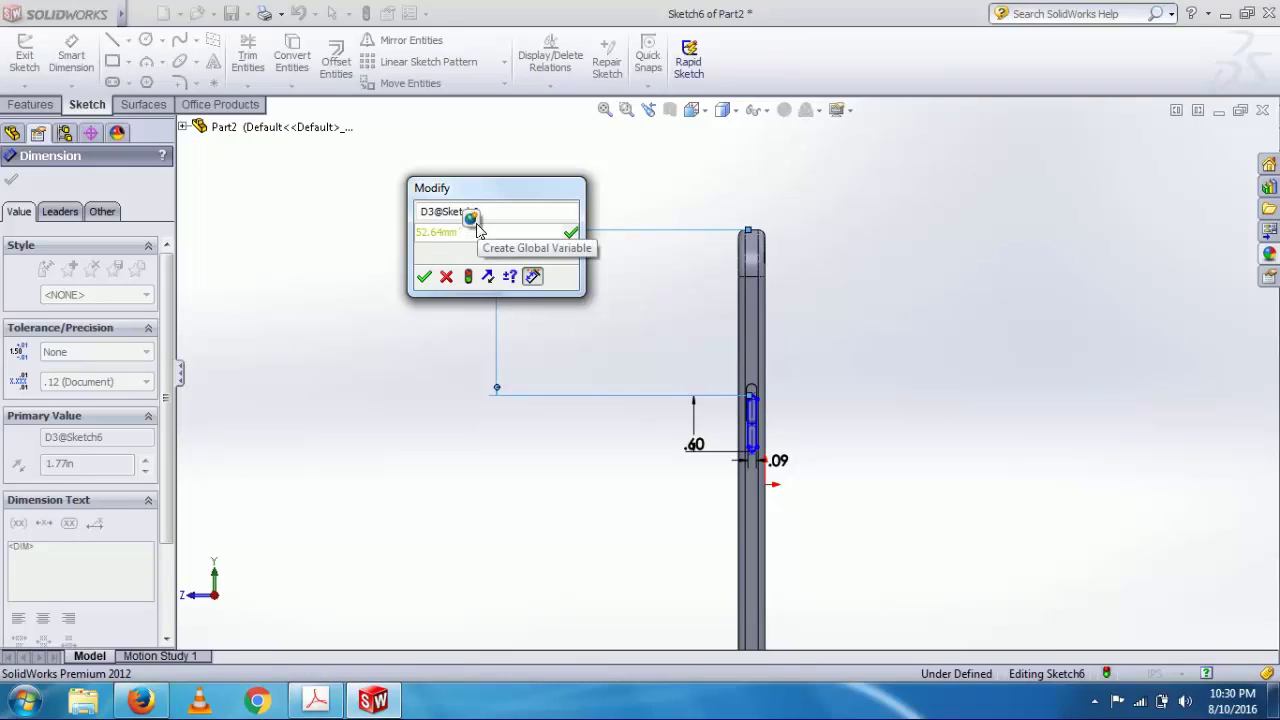
{"action": "key", "text": "BackSpace"}
{"action": "left_click", "coordinate": [425, 276]}
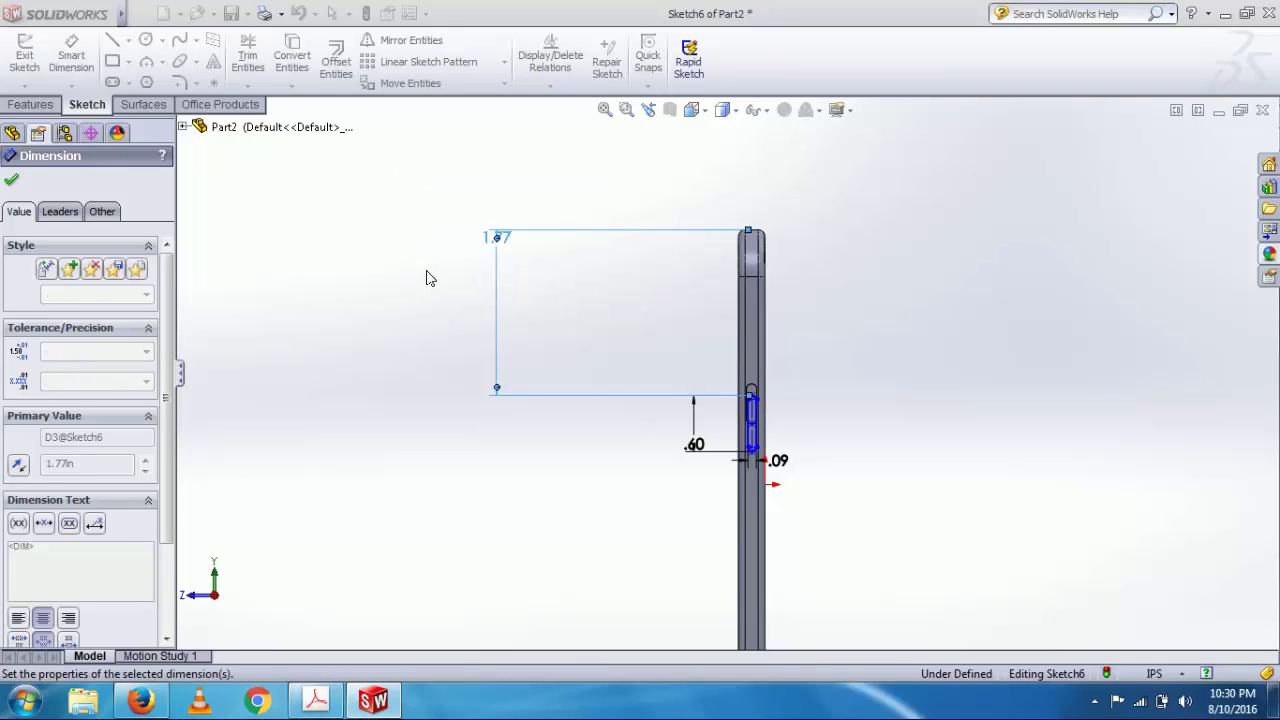
{"action": "scroll", "coordinate": [794, 425], "scroll_direction": "down", "scroll_amount": 5}
{"action": "scroll", "coordinate": [460, 425], "scroll_direction": "up", "scroll_amount": 5}
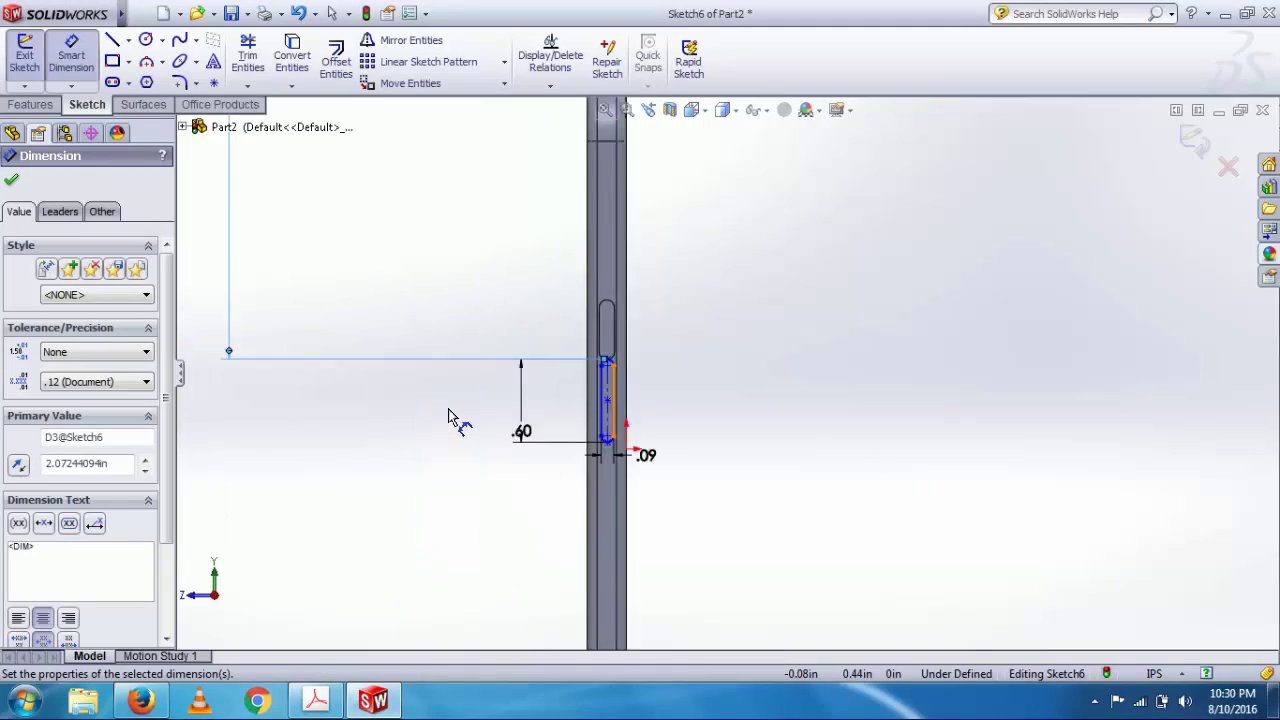
Set the distance from the body's top edge to the slot's upper end arc to 2.09 in.
{"action": "left_click", "coordinate": [382, 180]}
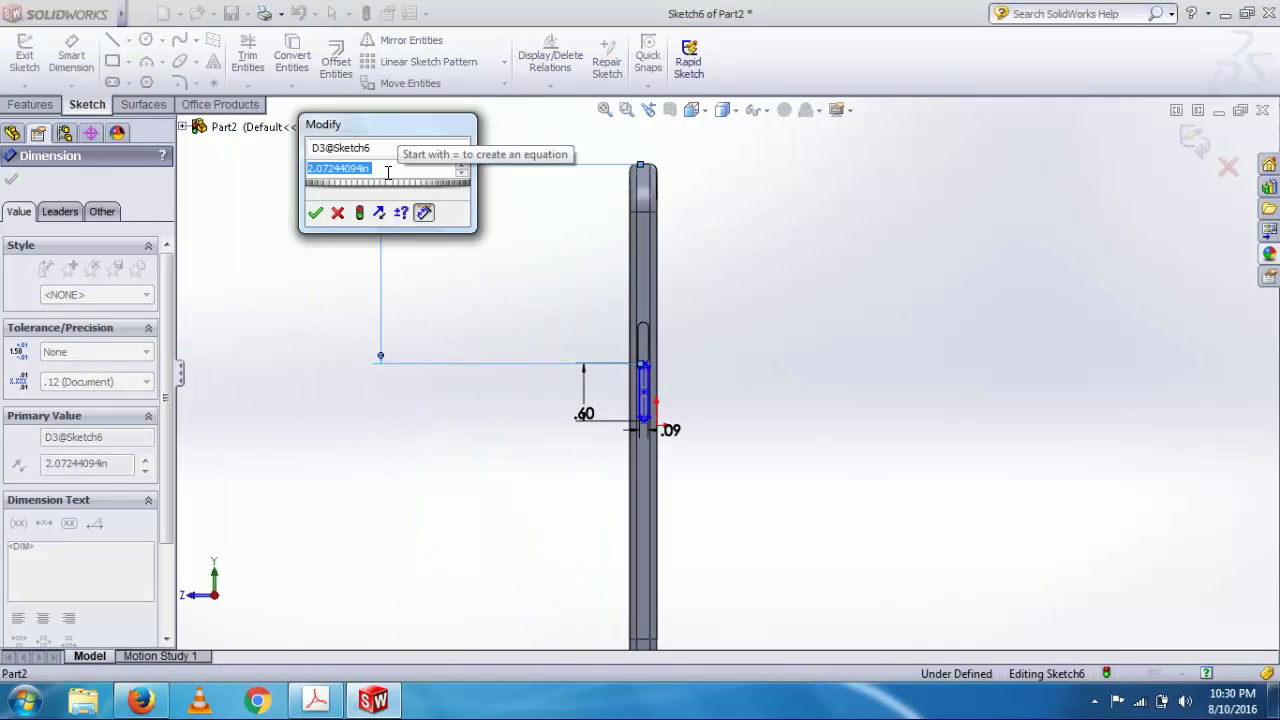
{"action": "type", "text": "2"}
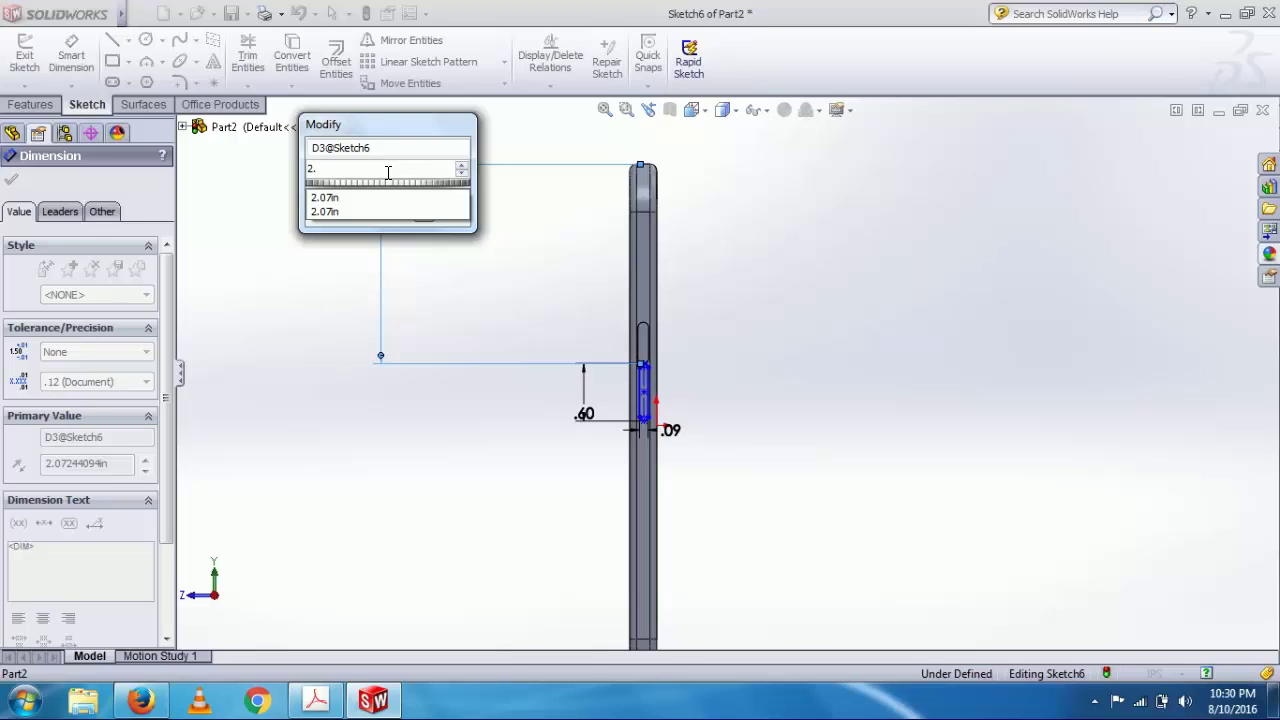
{"action": "type", "text": ".09"}
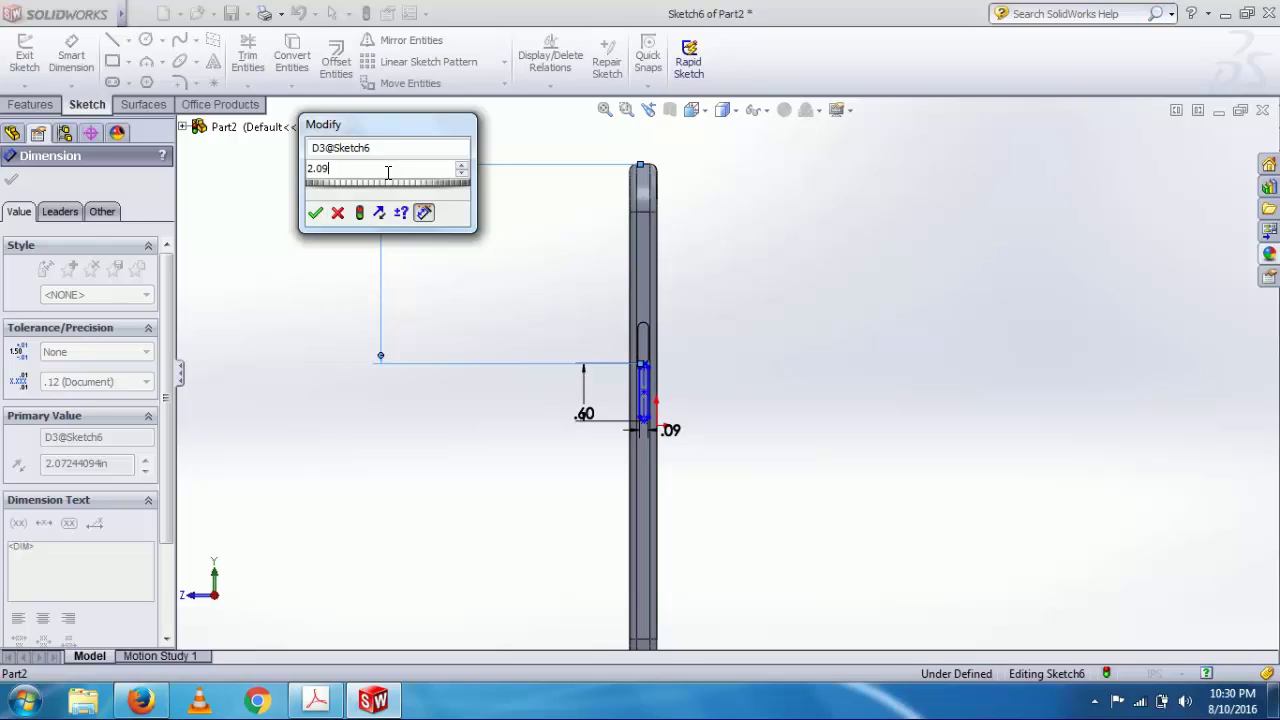
{"action": "key", "text": "Return"}
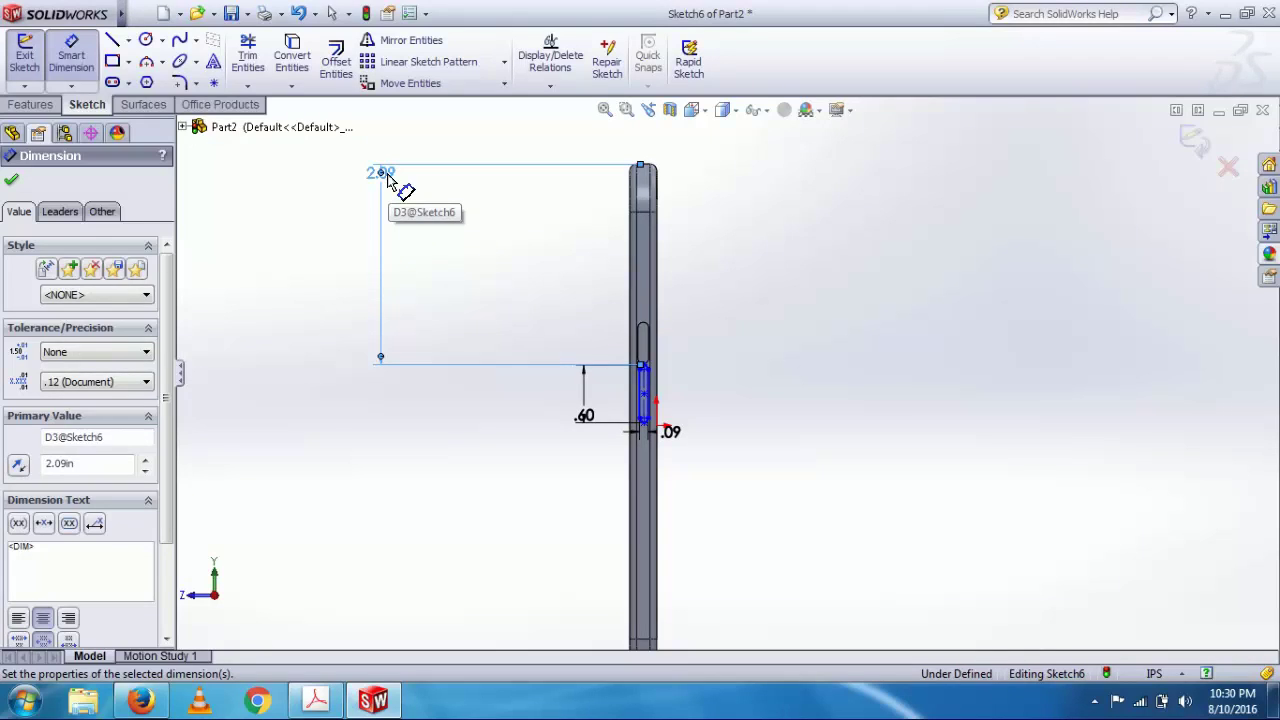
Change the distance from the body's top edge to the slot's upper end arc to 2.17 in.
{"action": "double_click", "coordinate": [385, 175]}
{"action": "type", "text": "2.17"}
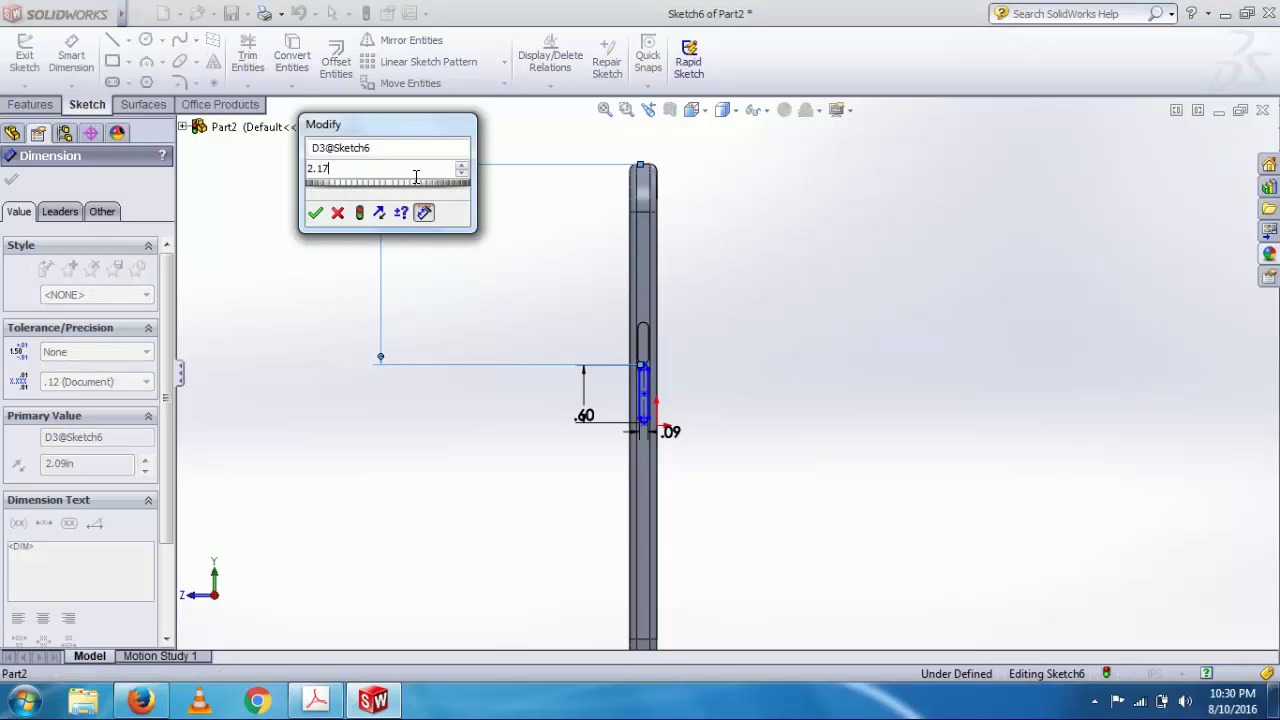
{"action": "key", "text": "Return"}
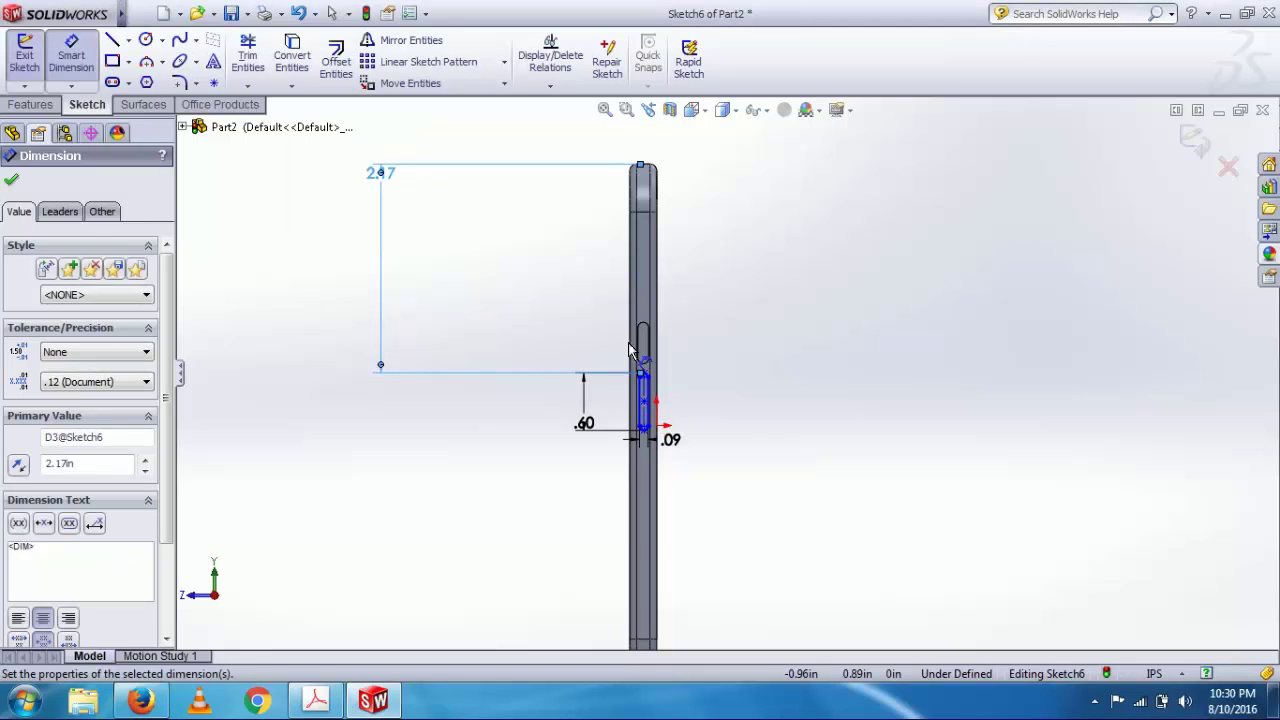
Sketch a circle of about 0.035 in radius centered on the center point of the slot's lower end arc.
{"action": "scroll", "coordinate": [630, 393], "scroll_direction": "down", "scroll_amount": 3}
{"action": "scroll", "coordinate": [645, 396], "scroll_direction": "down", "scroll_amount": 2}
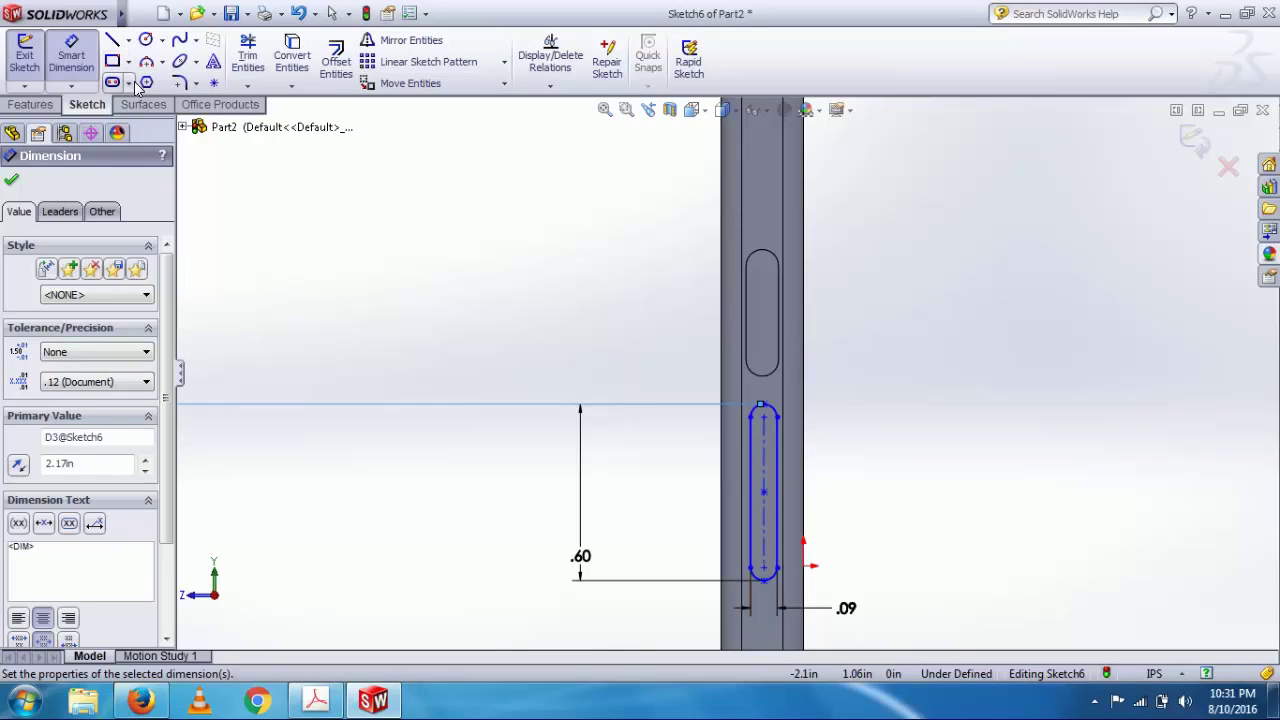
{"action": "left_click", "coordinate": [146, 39]}
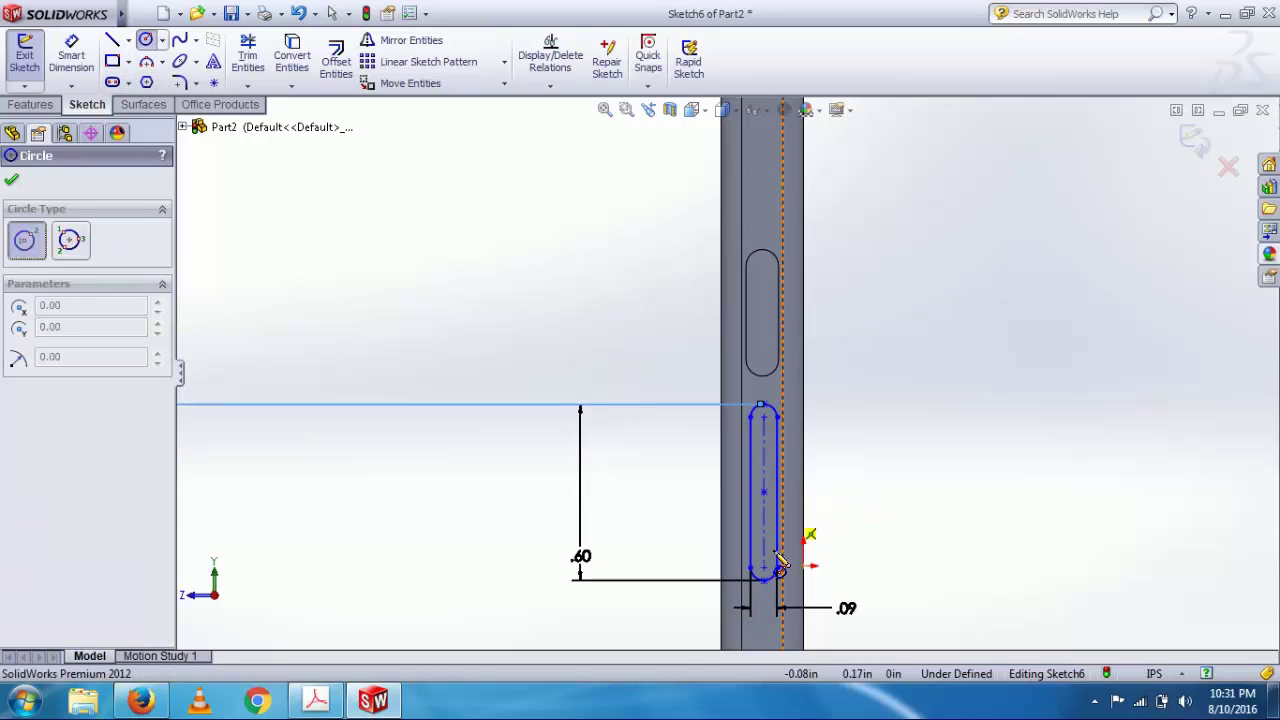
{"action": "scroll", "coordinate": [779, 566], "scroll_direction": "down", "scroll_amount": 3}
{"action": "left_click", "coordinate": [726, 496]}
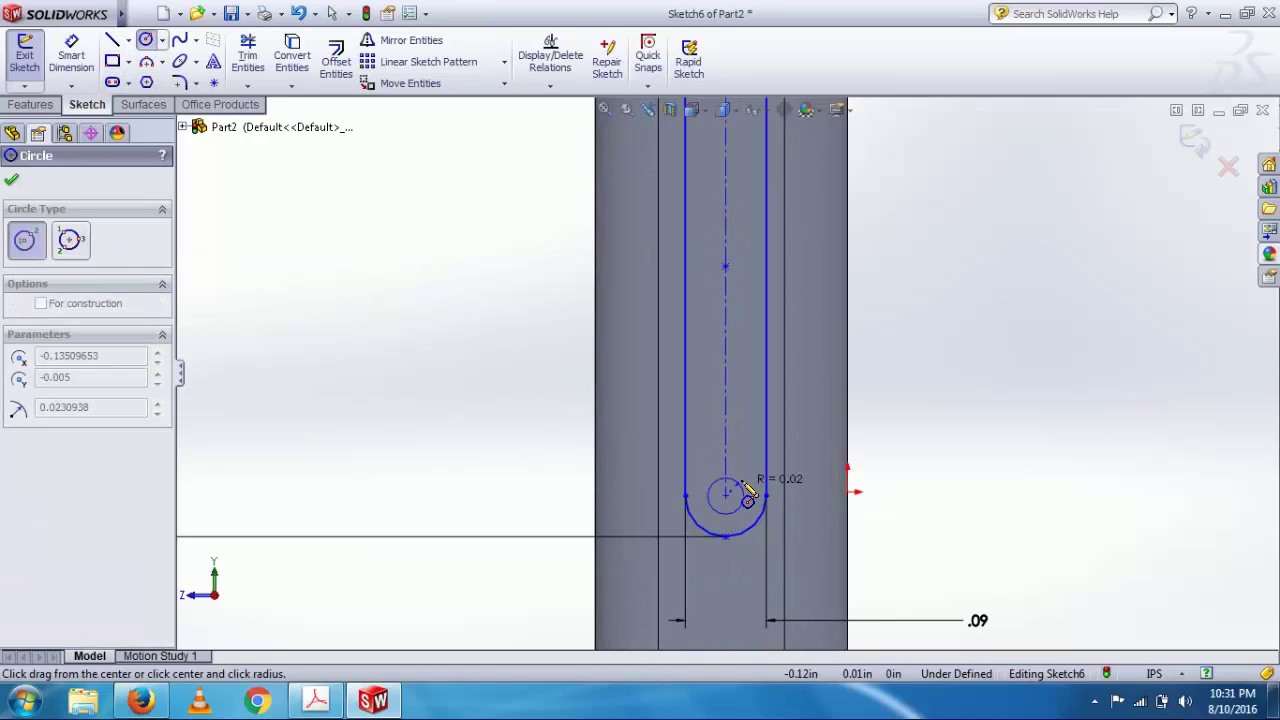
{"action": "left_click", "coordinate": [757, 477]}
Dimension the diameter of the circle at the slot's lower end as 0.6 in.
{"action": "left_click", "coordinate": [71, 55]}
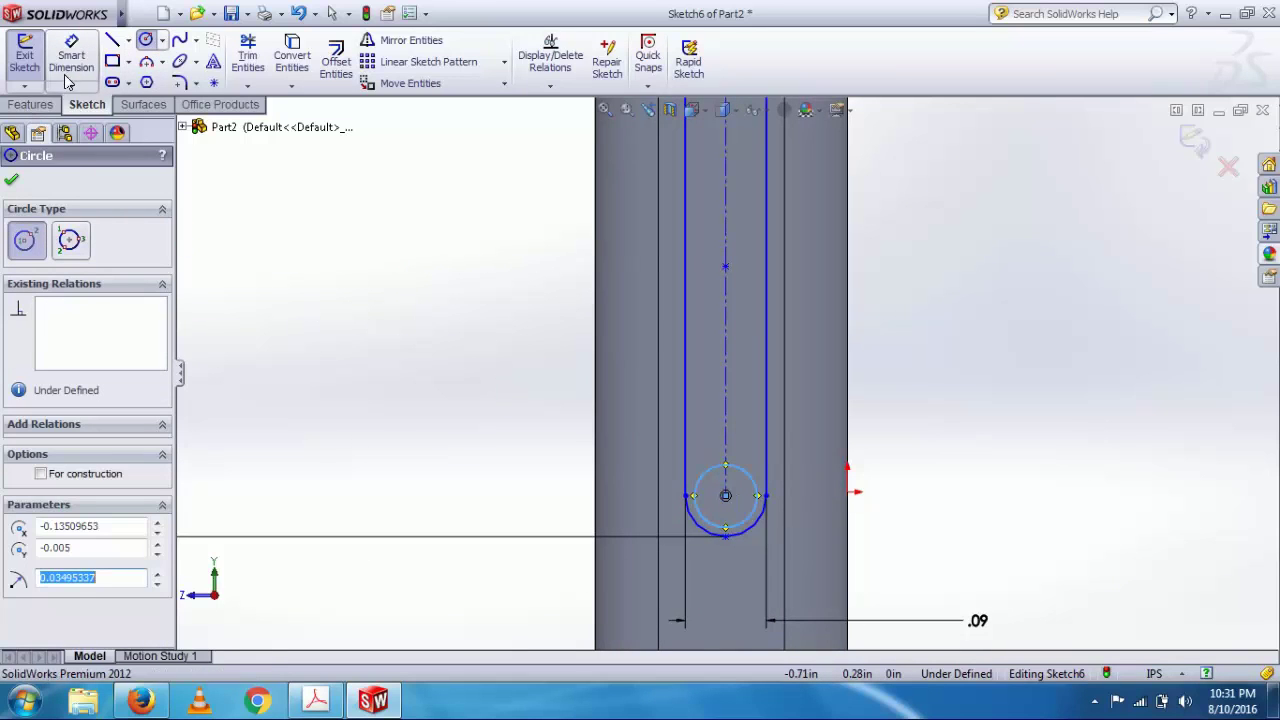
{"action": "left_click", "coordinate": [700, 500]}
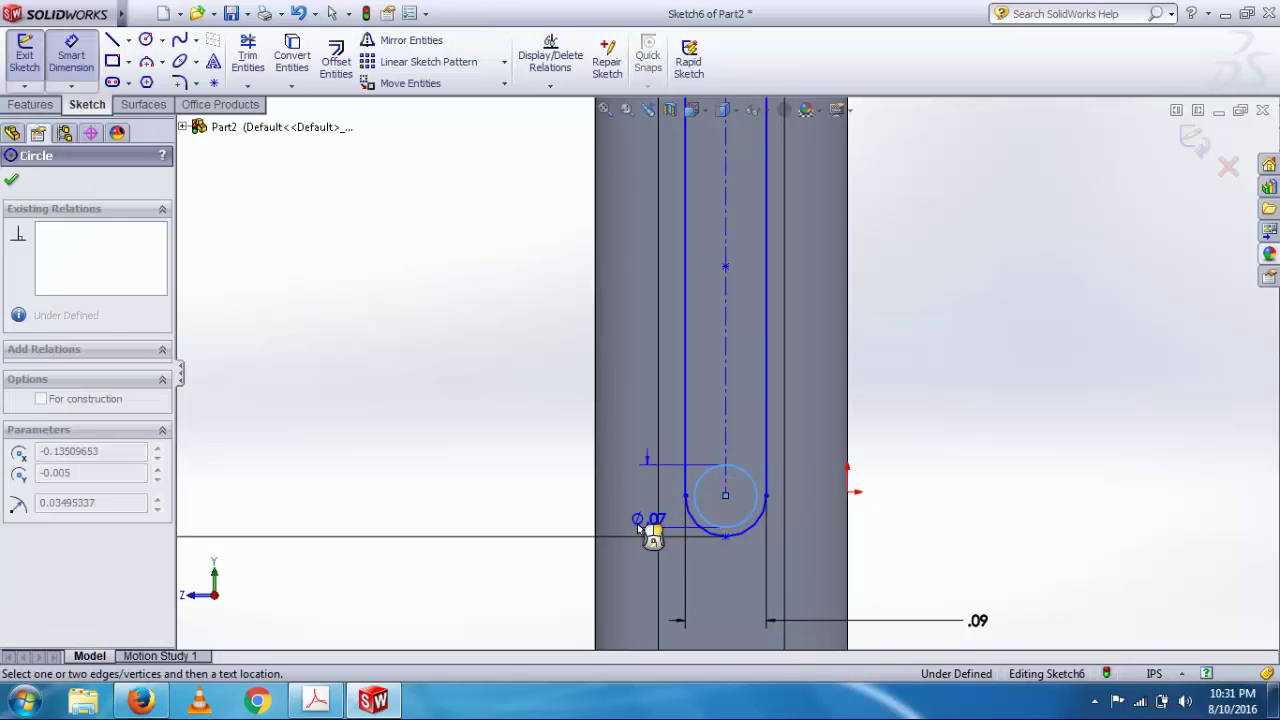
{"action": "left_click", "coordinate": [505, 540]}
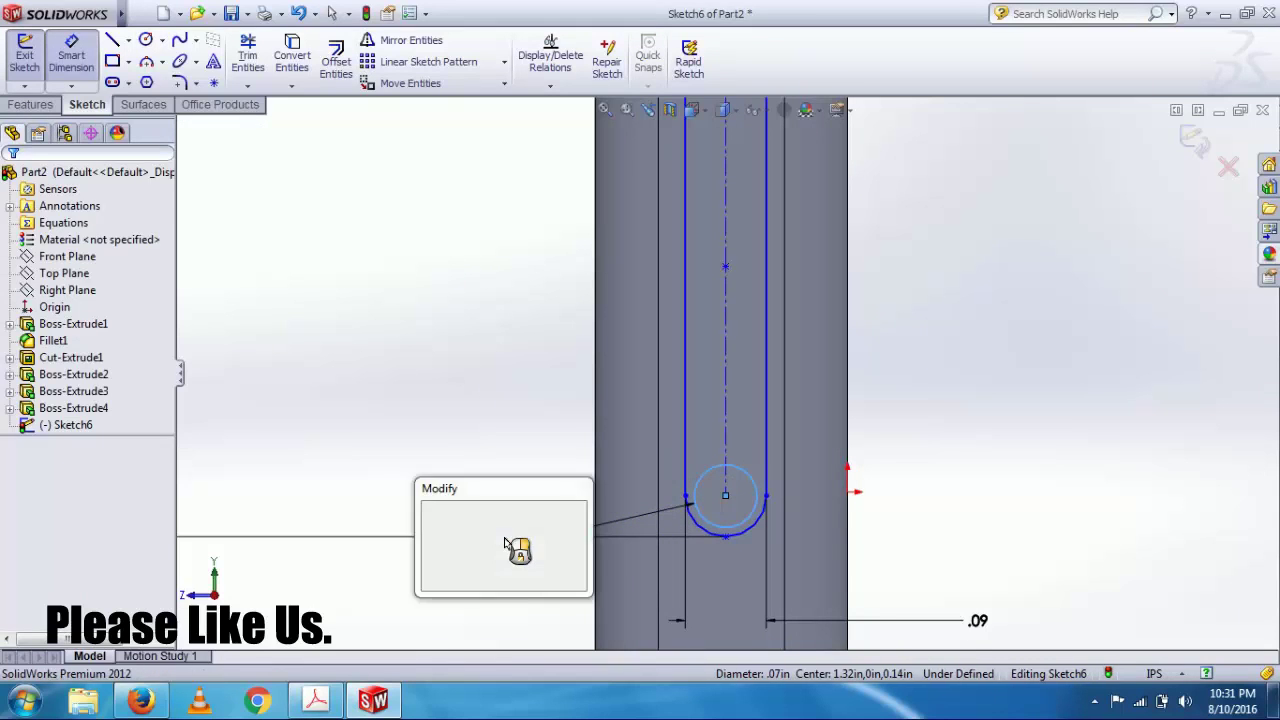
{"action": "type", "text": "0.6"}
{"action": "key", "text": "Return"}
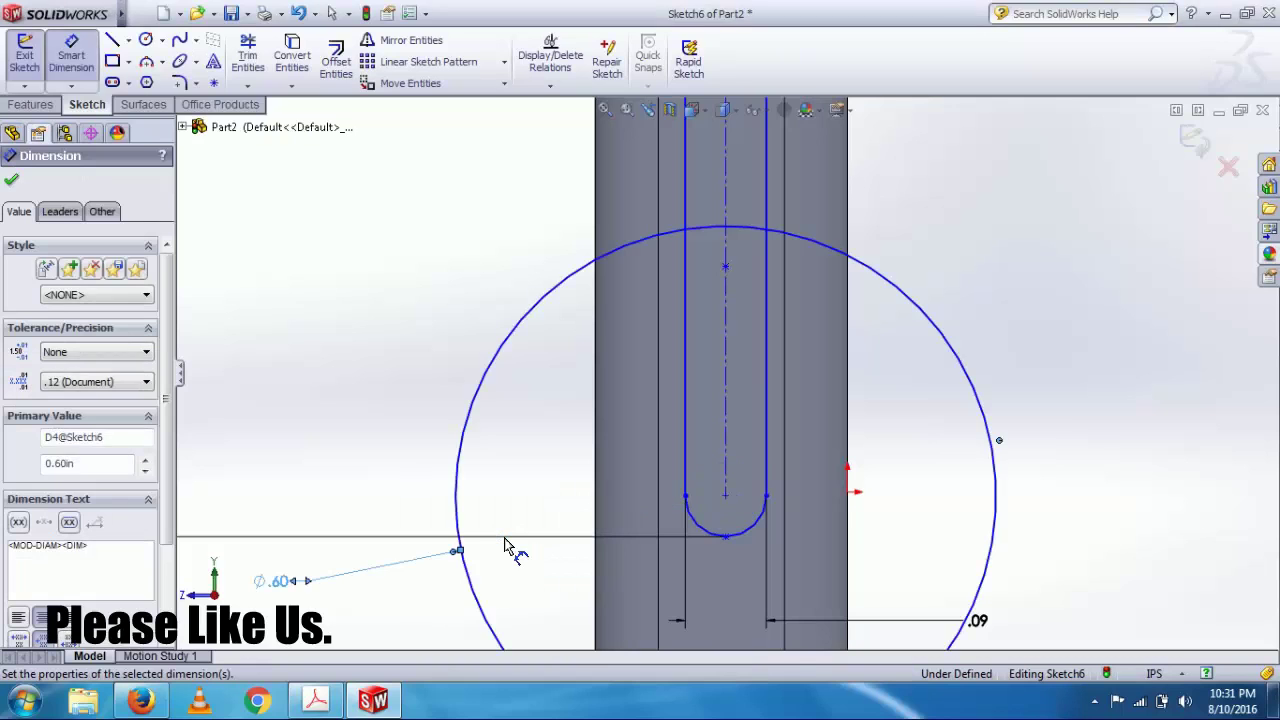
Correct the circle's diameter to 0.06 in and exit the SIM tray sketch.
{"action": "left_click", "coordinate": [455, 551]}
{"action": "left_click", "coordinate": [273, 583]}
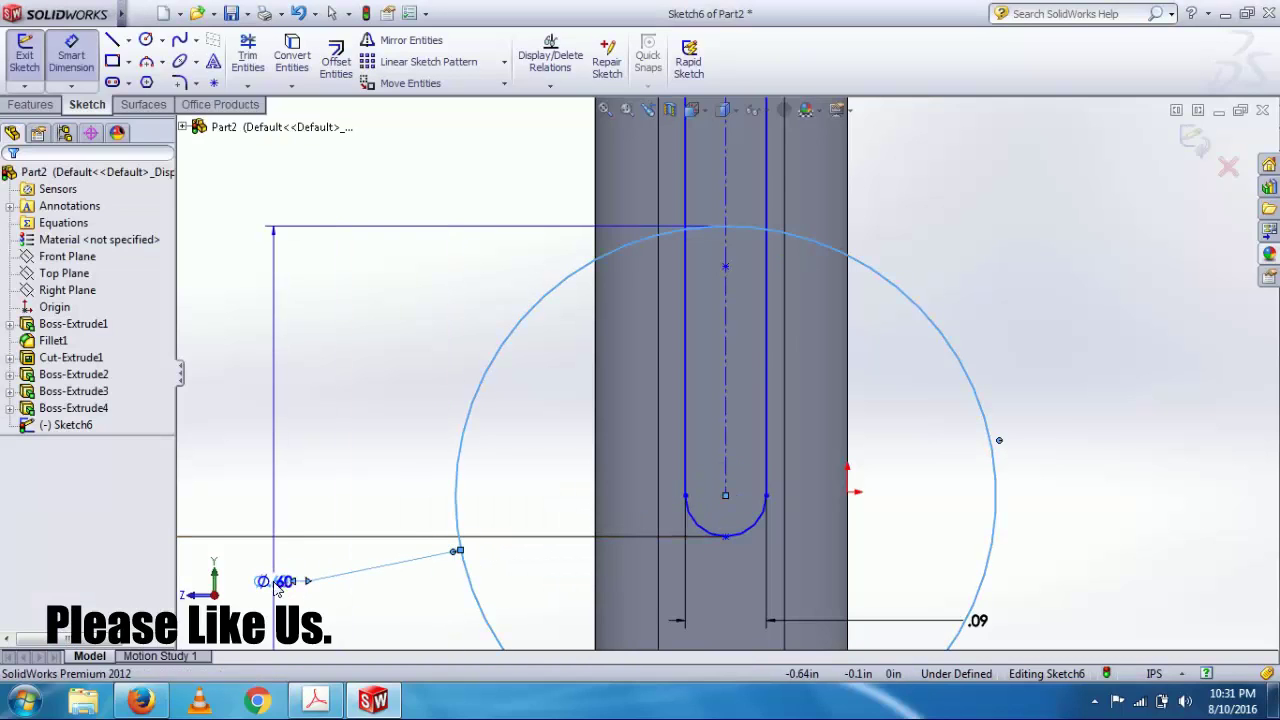
{"action": "key", "text": "Escape"}
{"action": "double_click", "coordinate": [271, 582]}
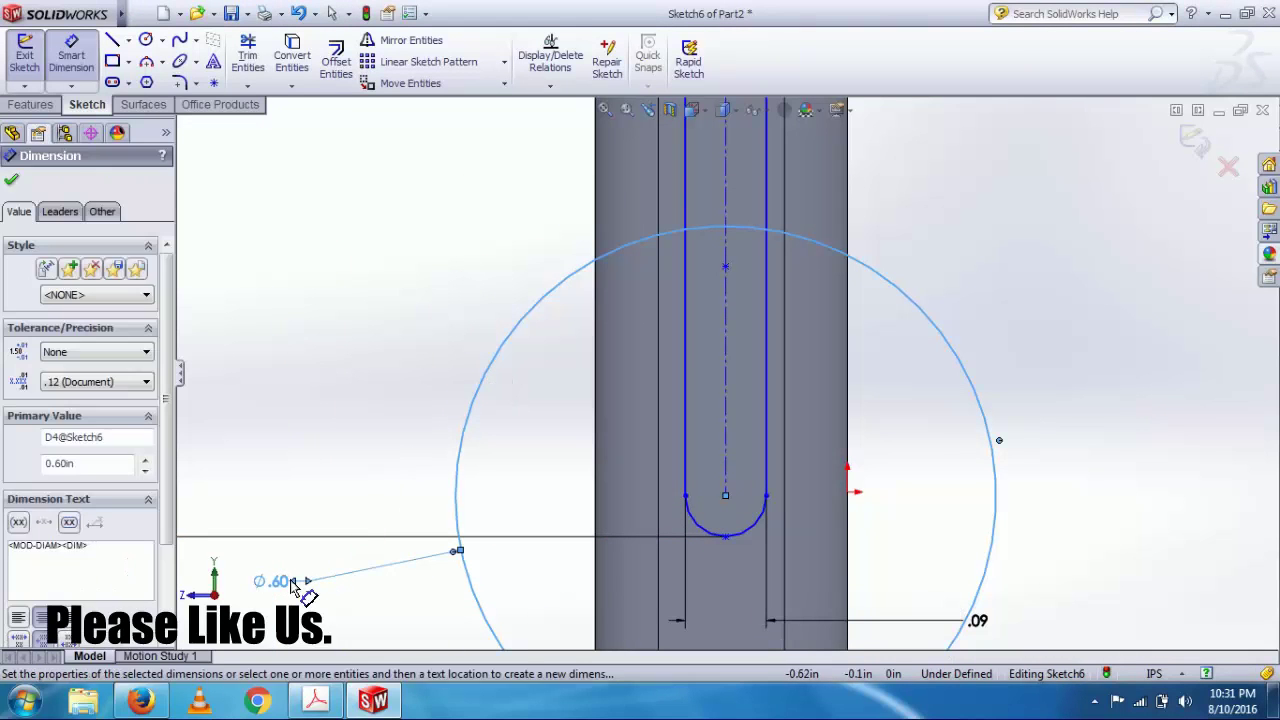
{"action": "type", "text": "0.0"}
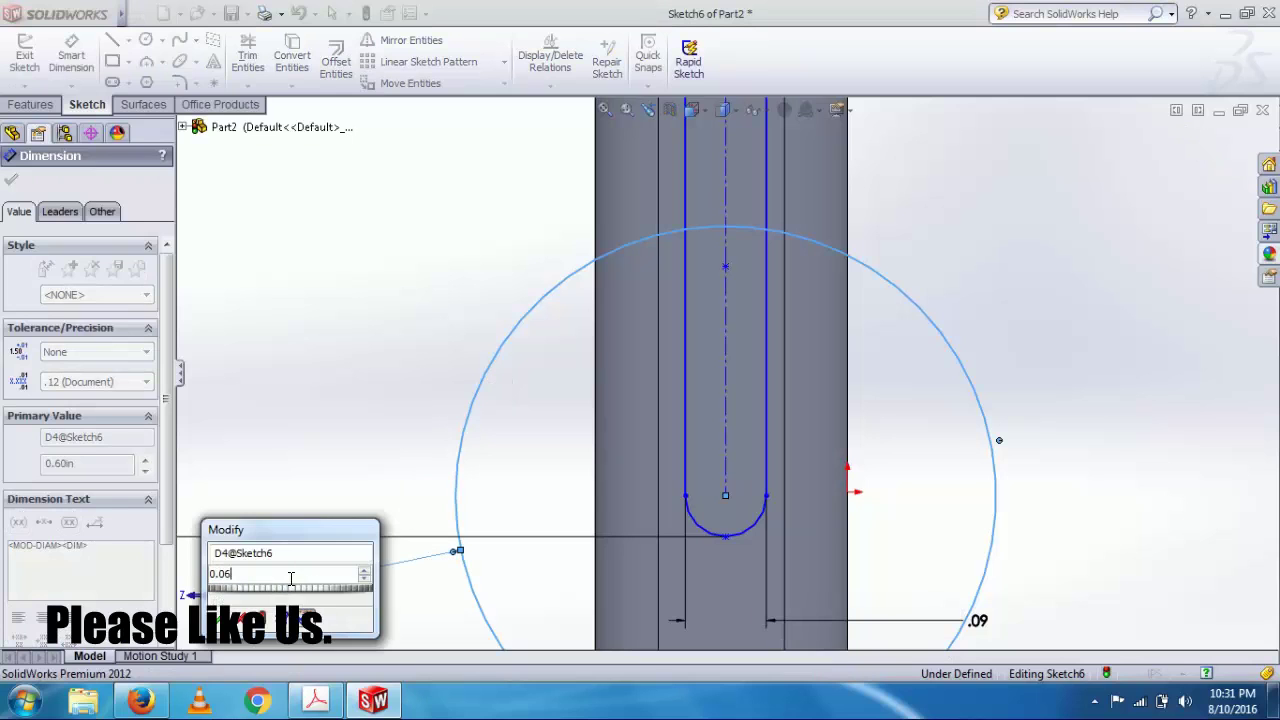
{"action": "type", "text": "6"}
{"action": "key", "text": "Return"}
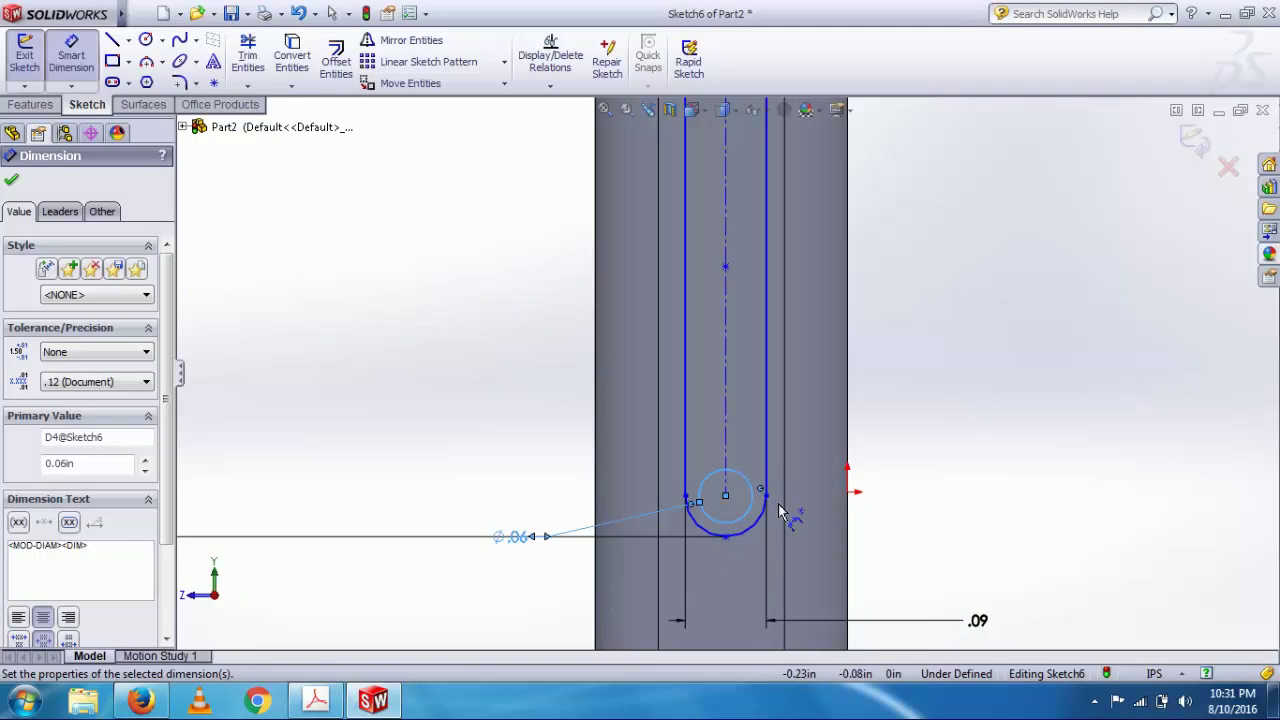
{"action": "left_click", "coordinate": [1192, 142]}
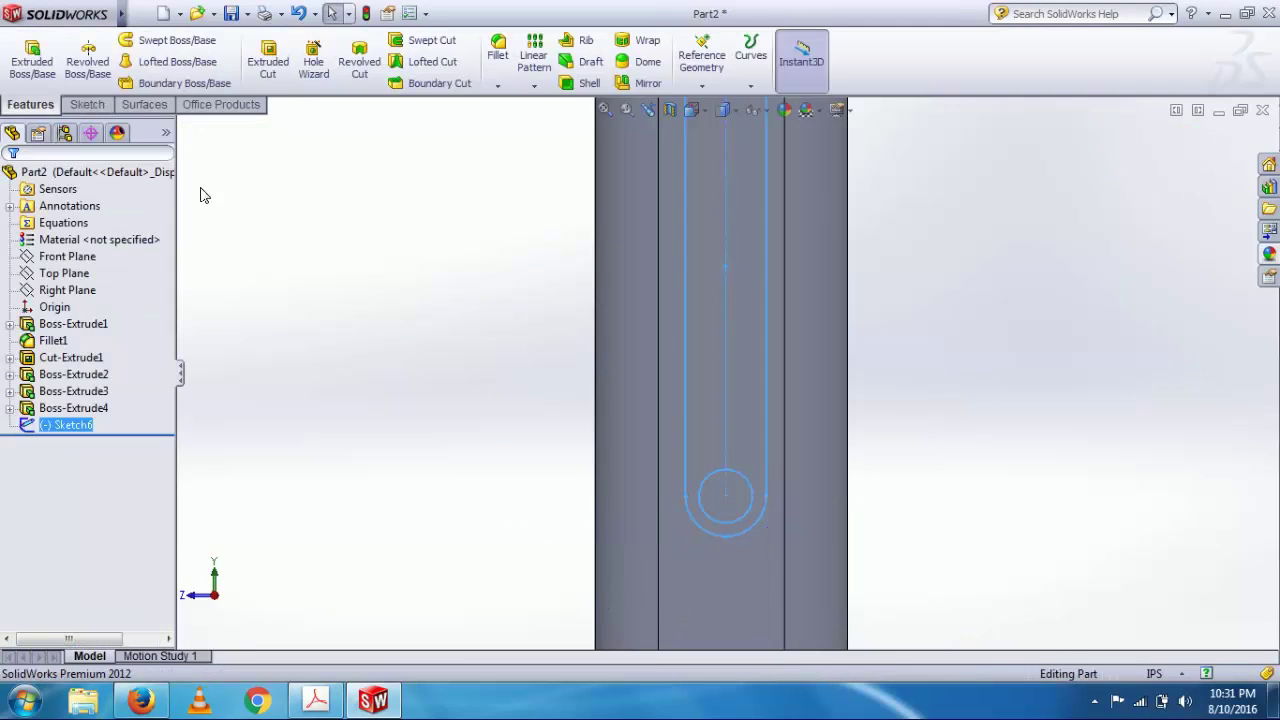
Extrude the SIM tray slot sketch as a blind boss 0.001 in high, leaving the circle open.
{"action": "left_click", "coordinate": [32, 58]}
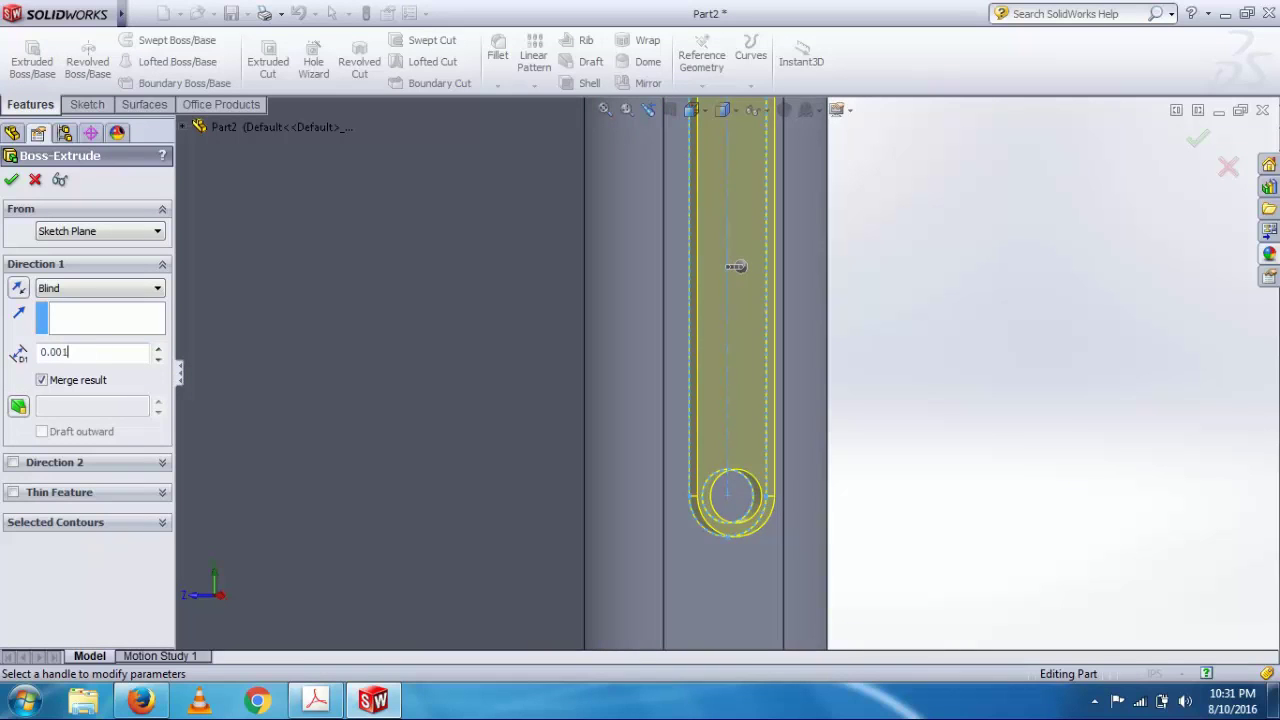
{"action": "type", "text": "0.001"}
{"action": "key", "text": "Return"}
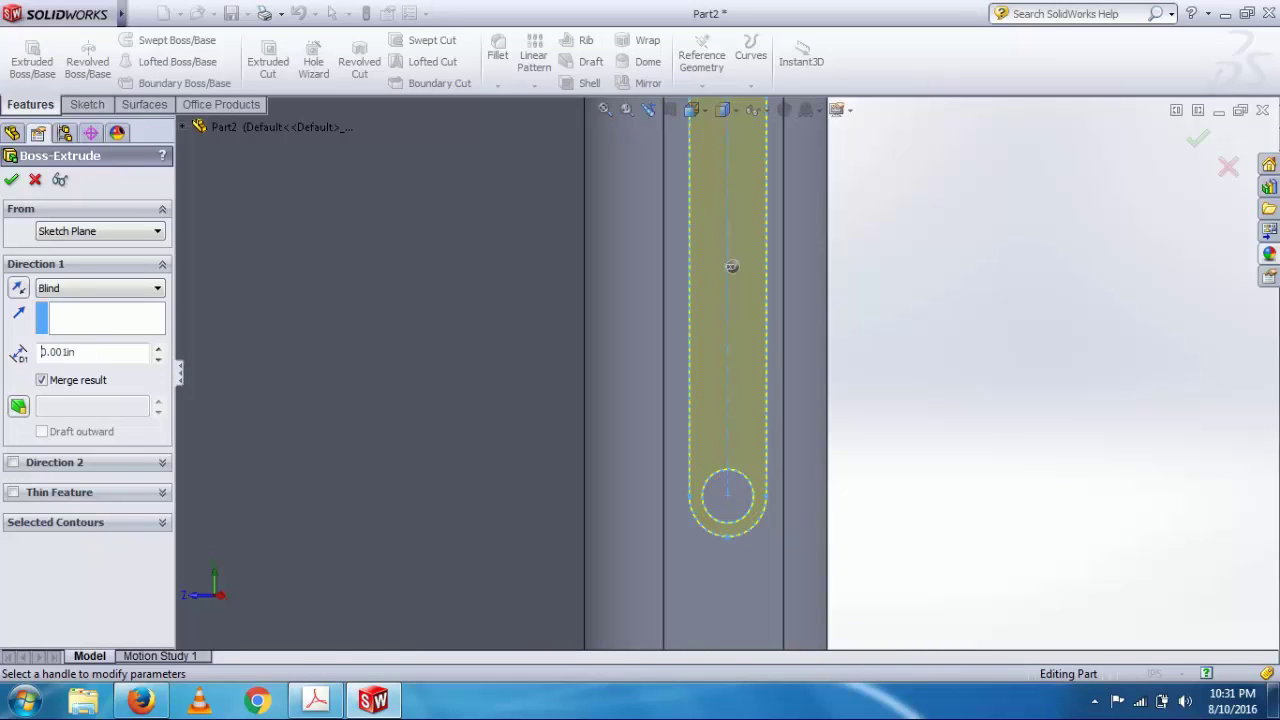
{"action": "left_click", "coordinate": [11, 180]}
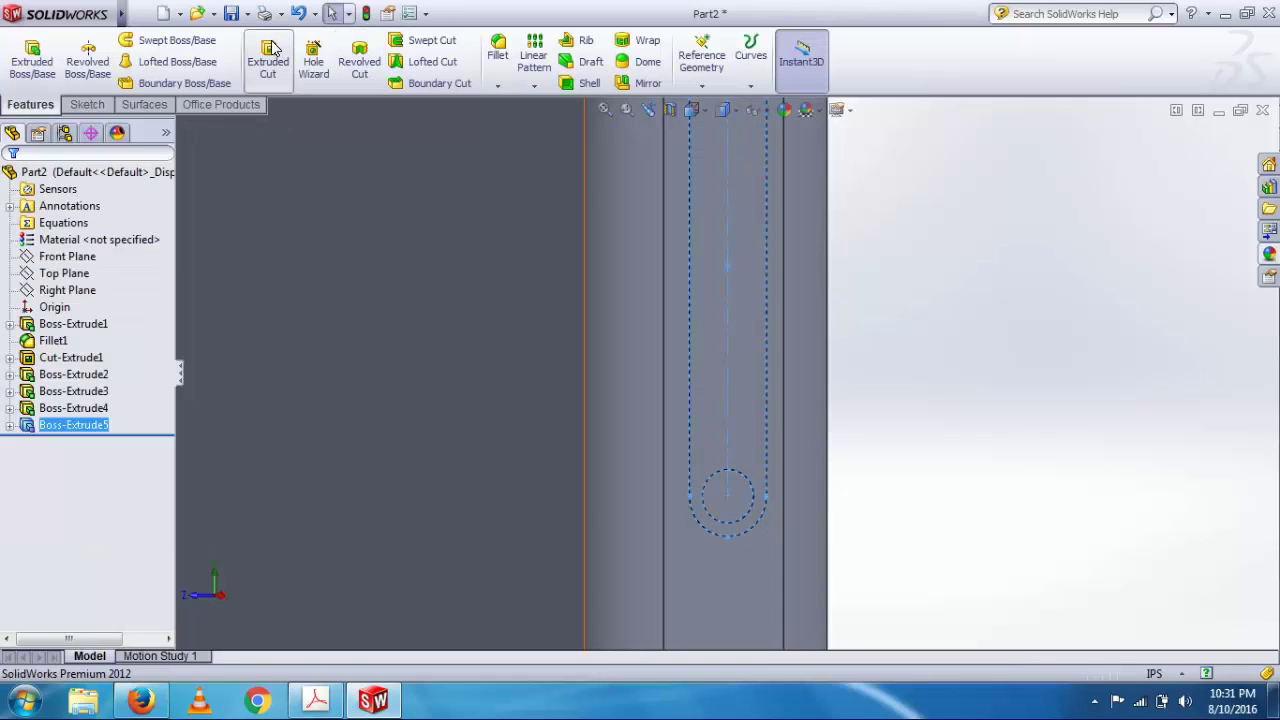
{"action": "left_click", "coordinate": [272, 52]}
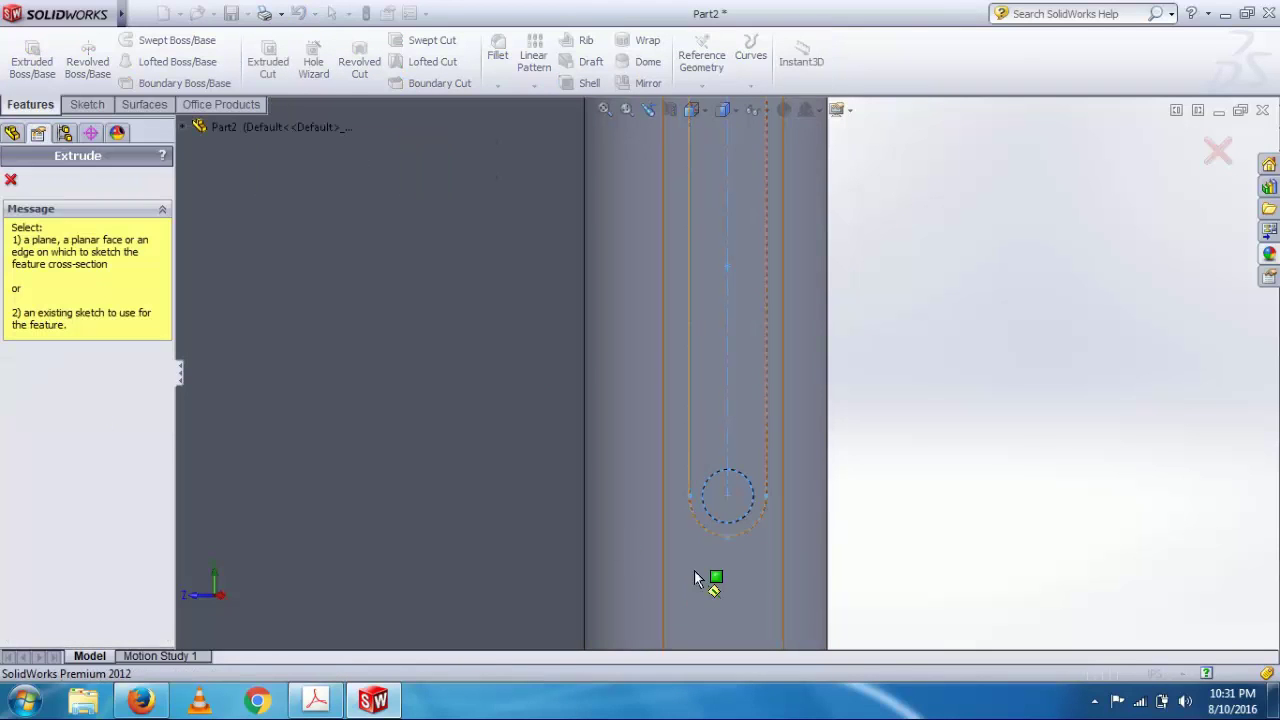
{"action": "left_click", "coordinate": [727, 507]}
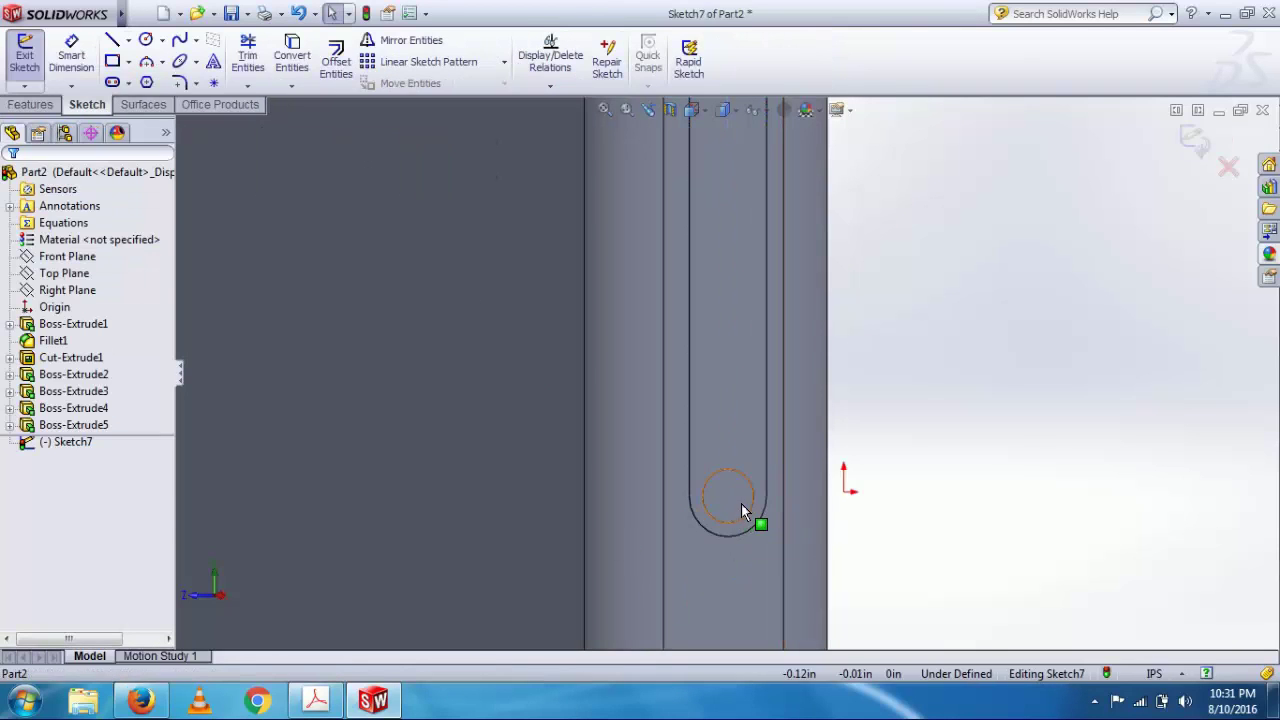
{"action": "left_click", "coordinate": [741, 503]}
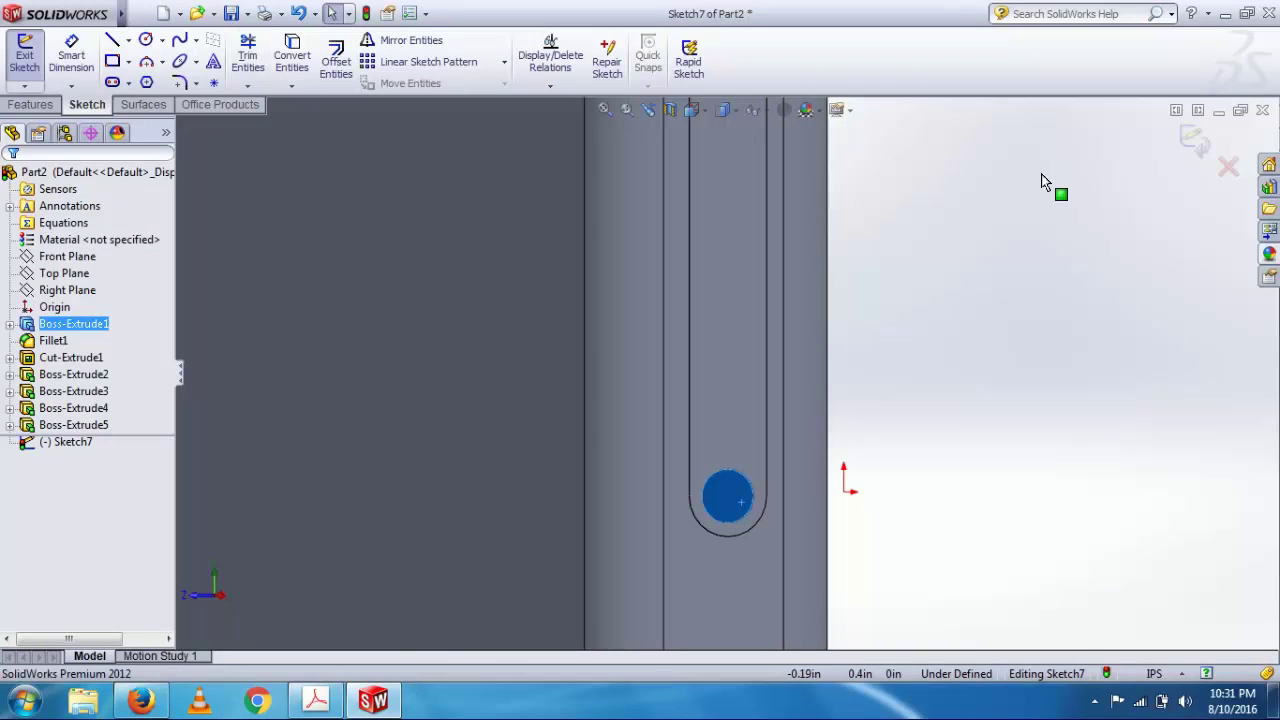
{"action": "left_click", "coordinate": [1228, 166]}
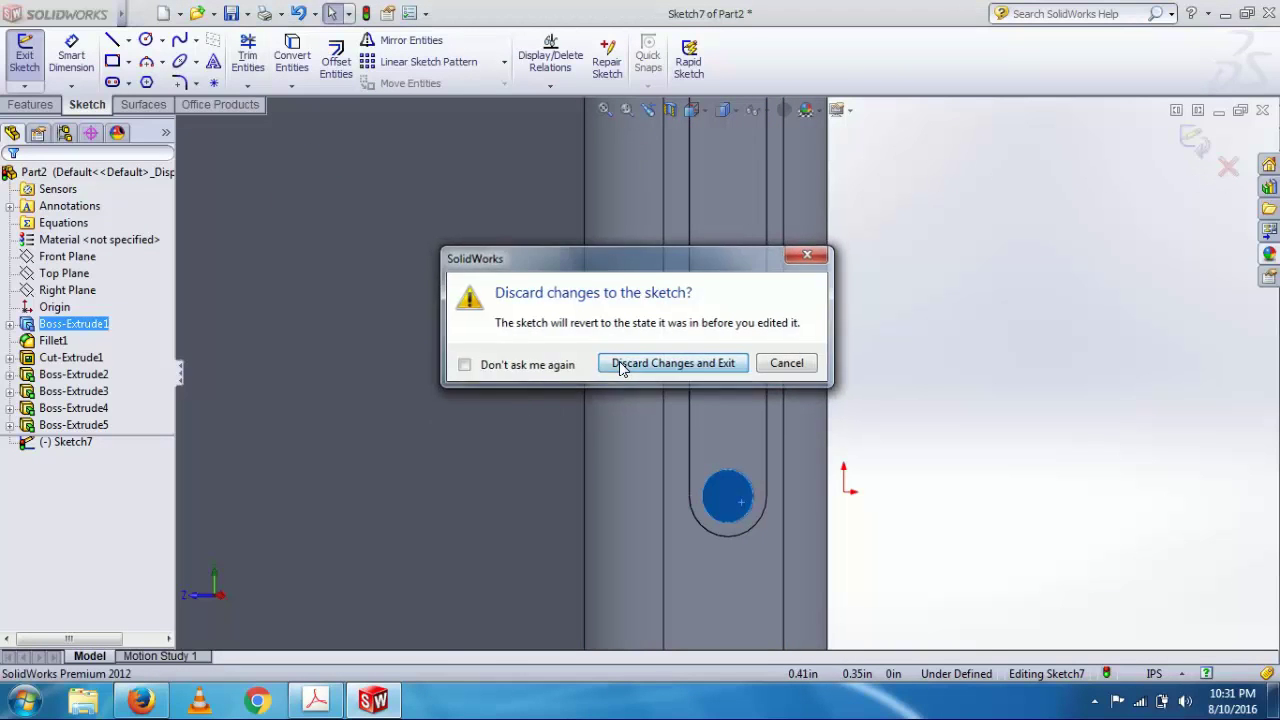
{"action": "left_click", "coordinate": [620, 363]}
Start an extruded cut from the SIM tray's existing sketch, using only the circular region at the slot's lower end as contour.
{"action": "left_click", "coordinate": [9, 425]}
{"action": "left_click", "coordinate": [52, 446]}
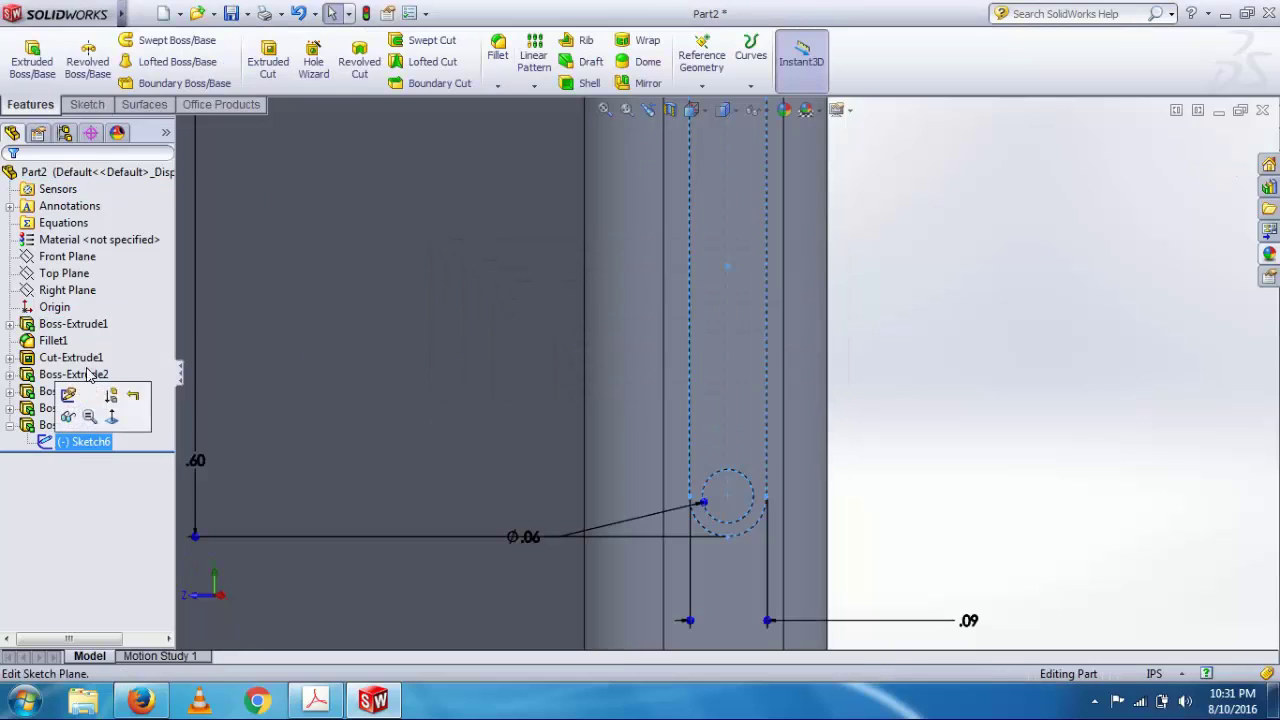
{"action": "left_click", "coordinate": [250, 72]}
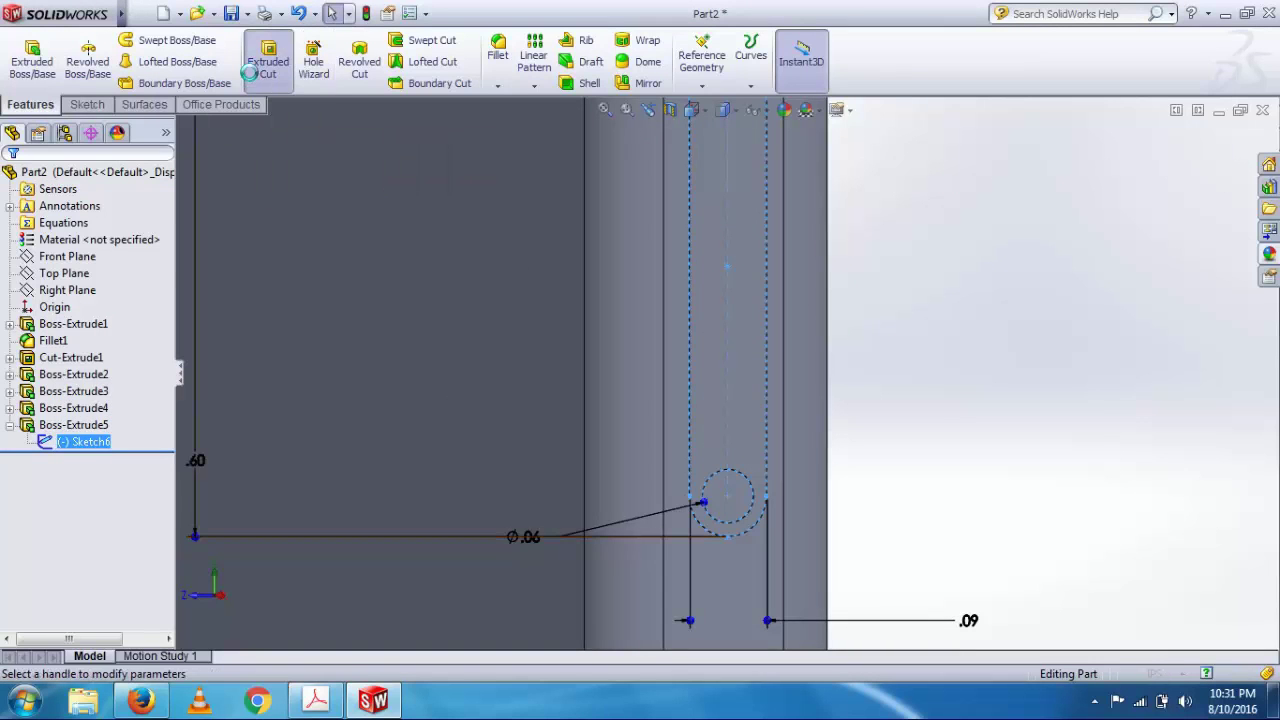
{"action": "left_click", "coordinate": [44, 518]}
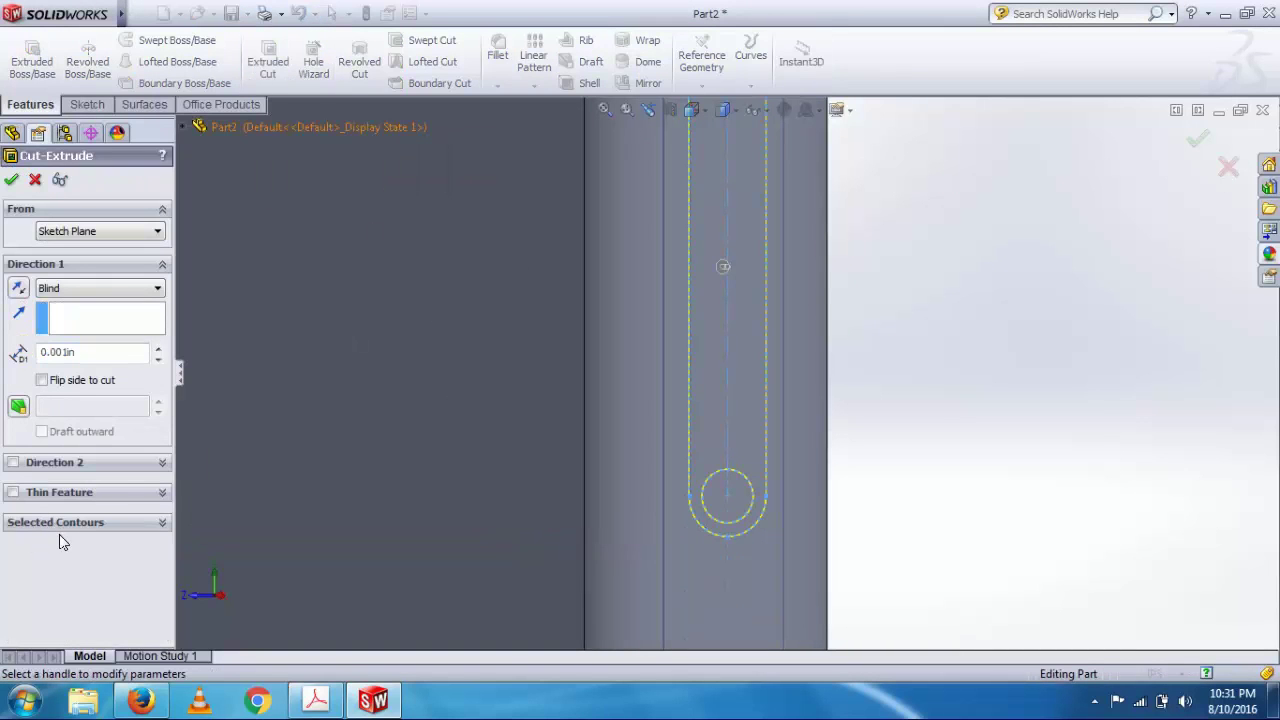
{"action": "left_click", "coordinate": [735, 512]}
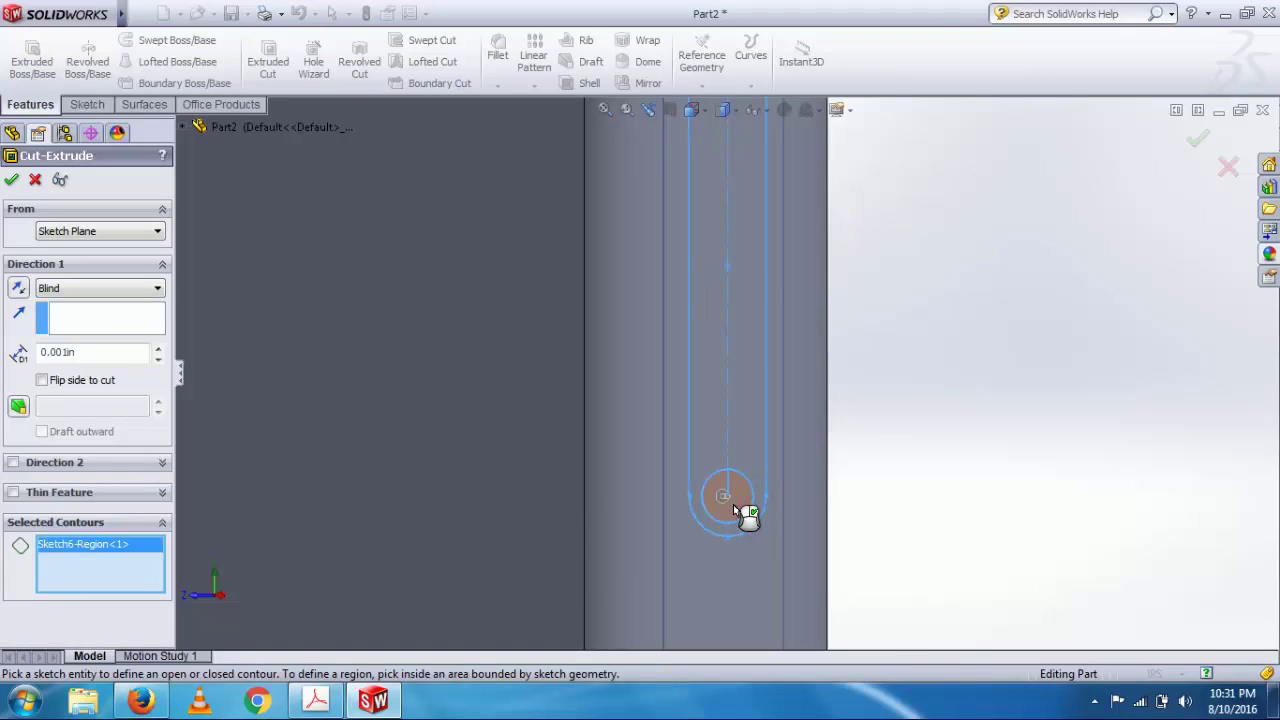
Cut the circular eject hole blind to a depth of 0.105 in with a 14° inward draft.
{"action": "double_click", "coordinate": [96, 357]}
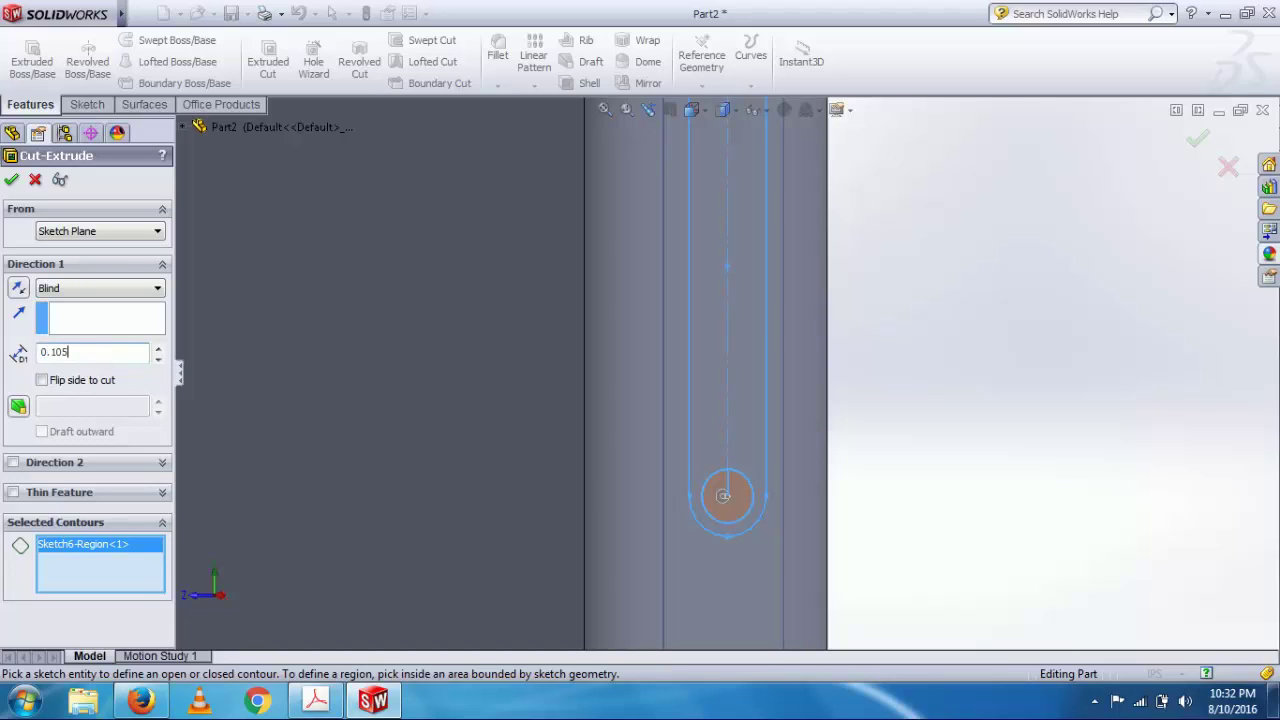
{"action": "type", "text": "0.105"}
{"action": "key", "text": "Return"}
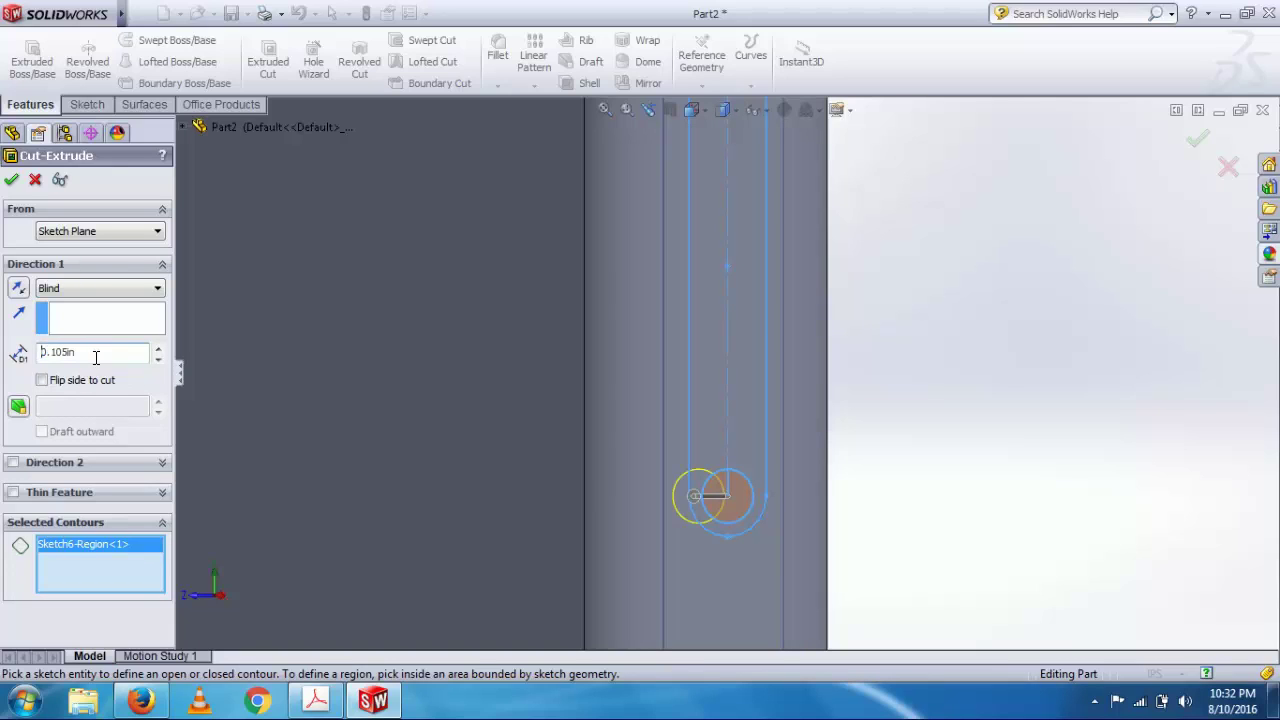
{"action": "left_click", "coordinate": [22, 409]}
{"action": "type", "text": "14"}
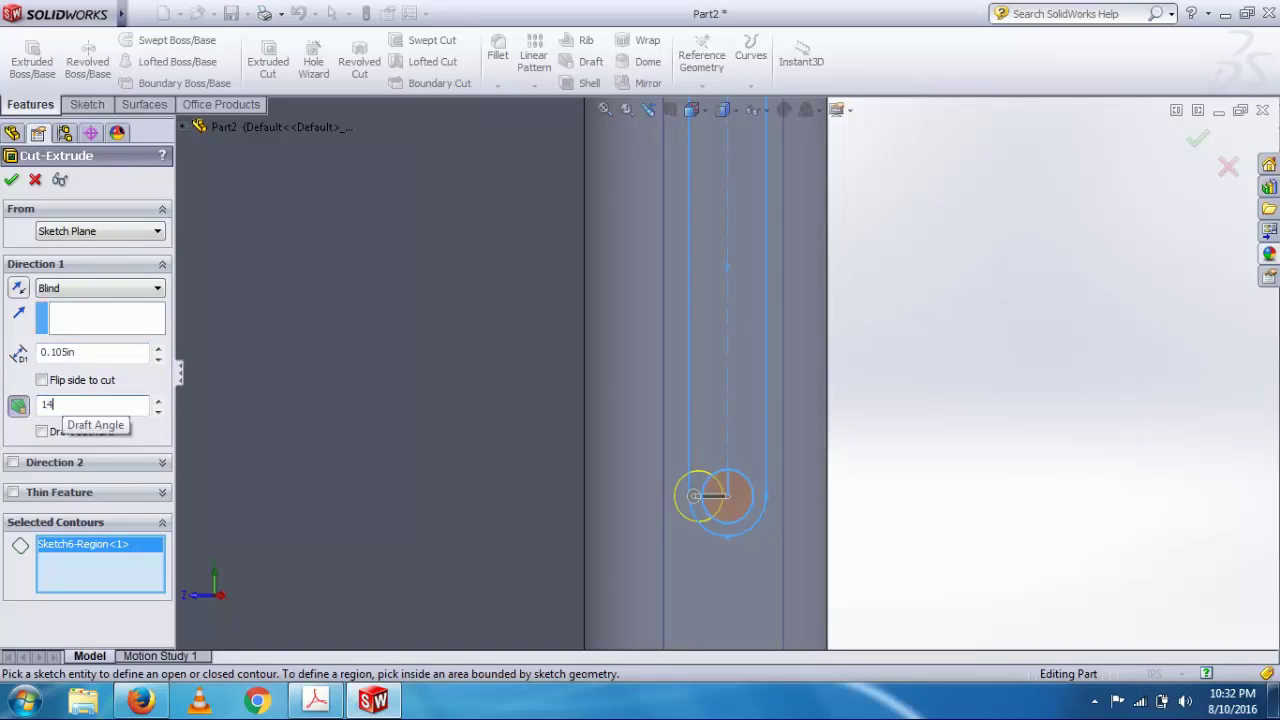
{"action": "key", "text": "Return"}
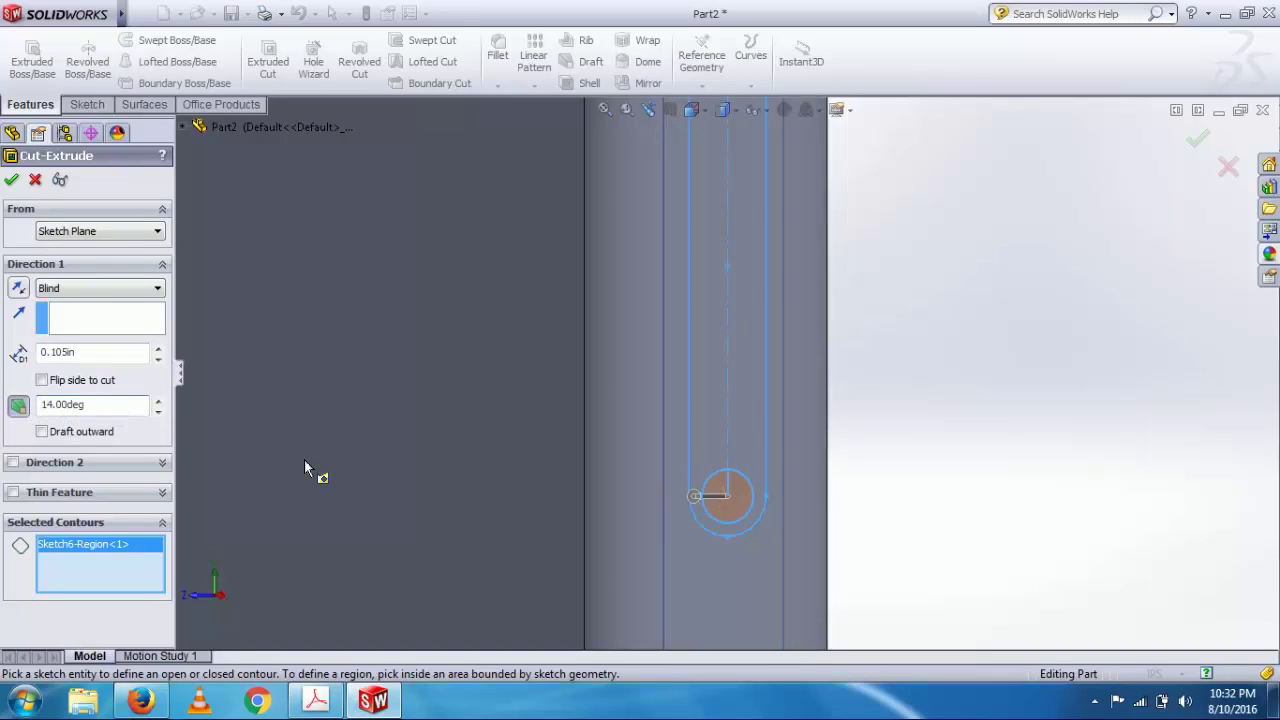
{"action": "scroll", "coordinate": [305, 460], "scroll_direction": "up", "scroll_amount": 1}
{"action": "middle_click_drag", "start_coordinate": [305, 460], "coordinate": [345, 464]}
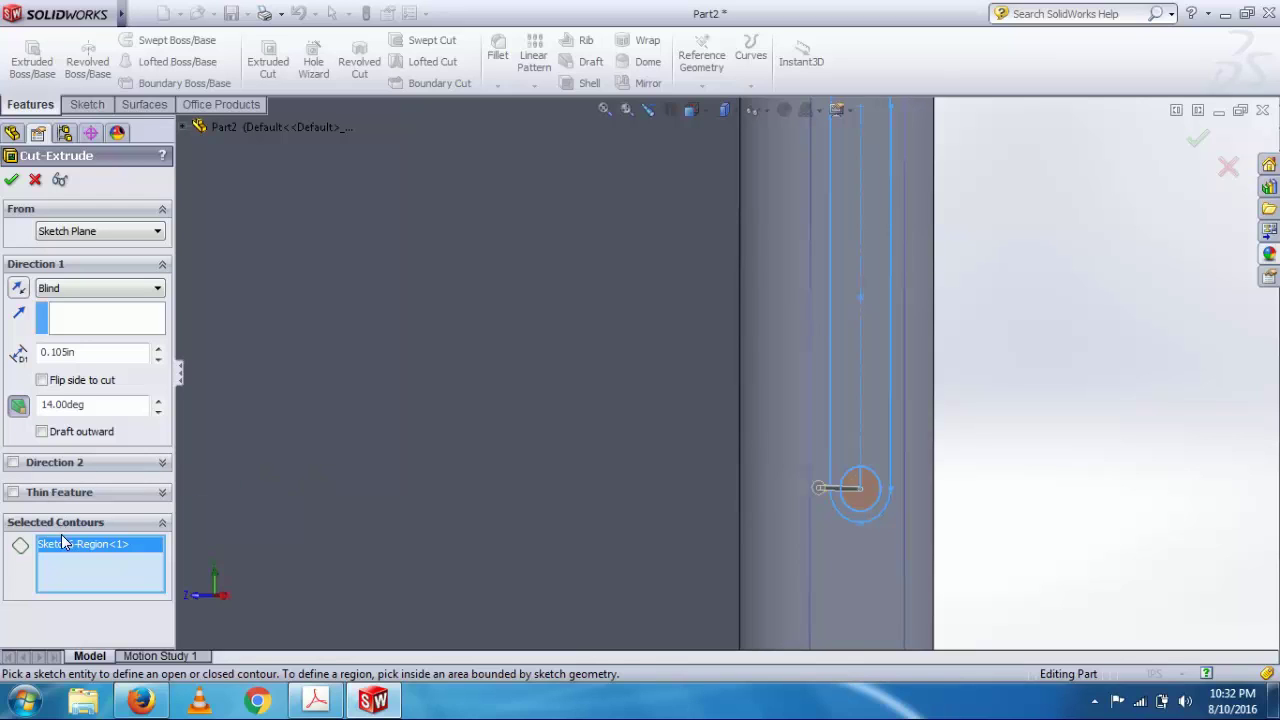
{"action": "left_click", "coordinate": [12, 181]}
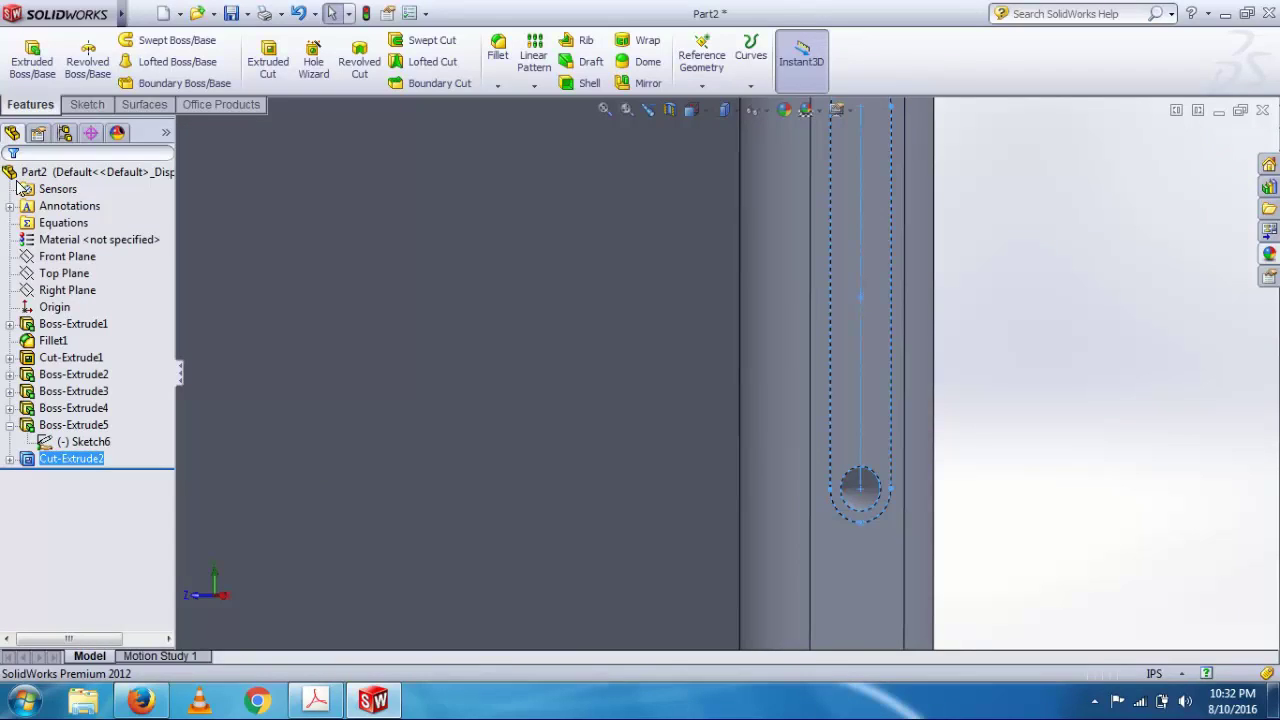
Inspect the SIM tray and its eject hole, the whole phone body from the side and front, and its bottom edge.
{"action": "middle_click_drag", "start_coordinate": [1055, 482], "coordinate": [1019, 481]}
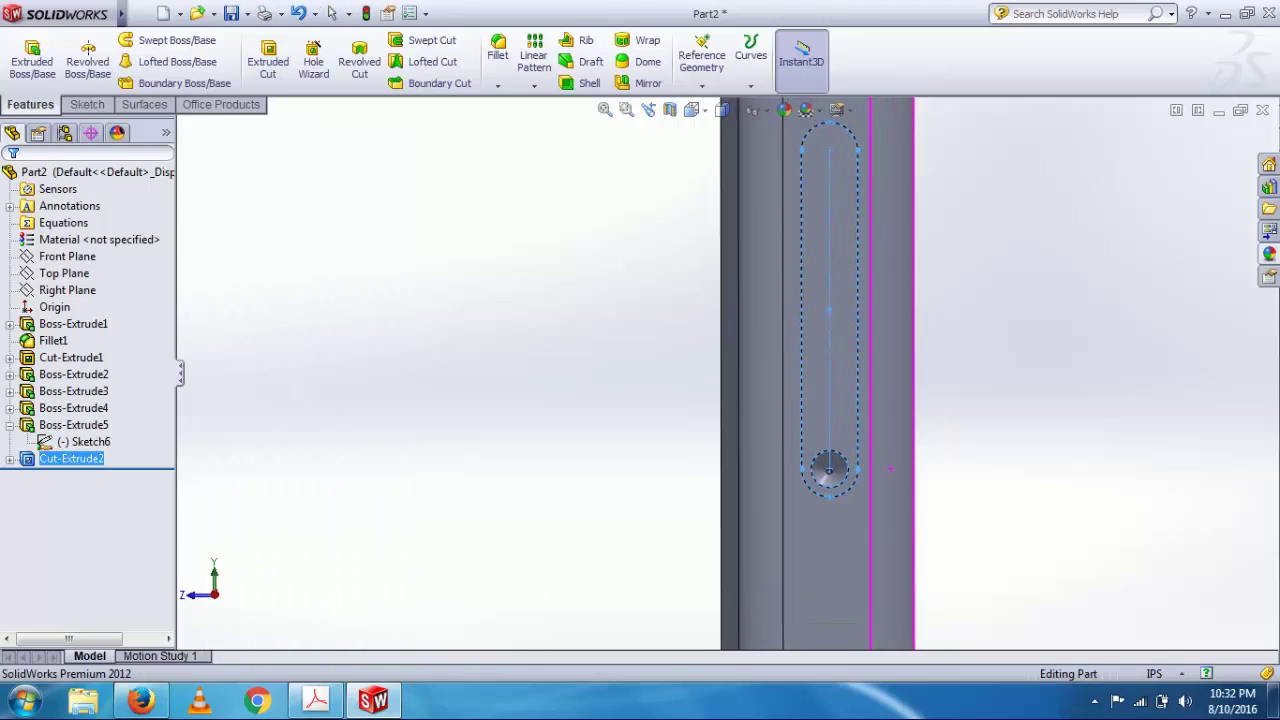
{"action": "scroll", "coordinate": [1019, 481], "scroll_direction": "up", "scroll_amount": 6}
{"action": "left_click", "coordinate": [925, 380]}
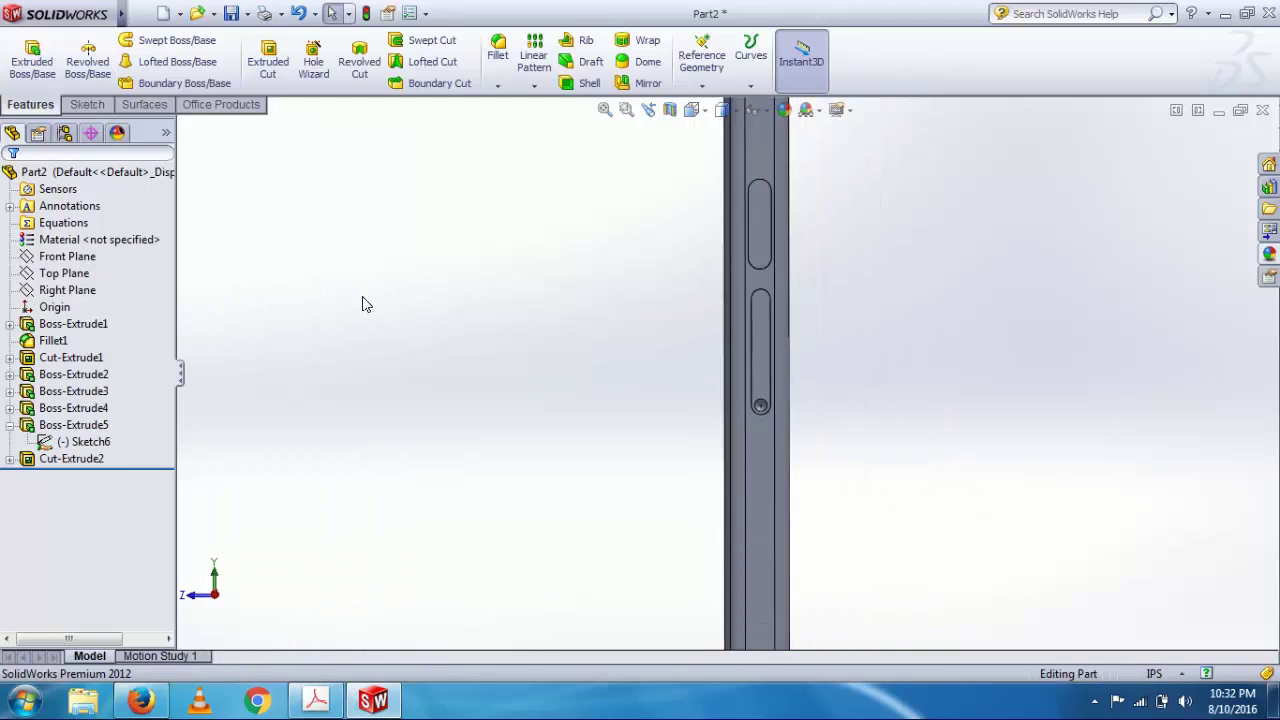
{"action": "key", "text": "f"}
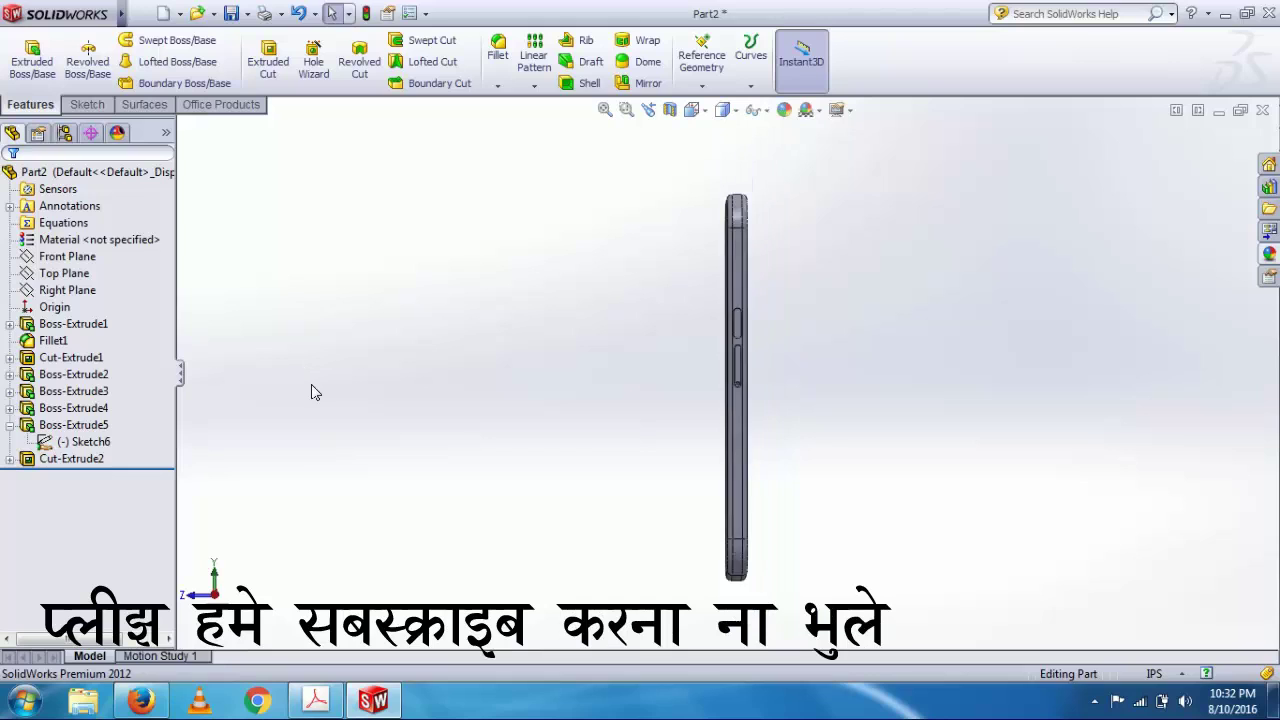
{"action": "scroll", "coordinate": [445, 407], "scroll_direction": "up", "scroll_amount": 1}
{"action": "middle_click_drag", "start_coordinate": [311, 384], "coordinate": [651, 443]}
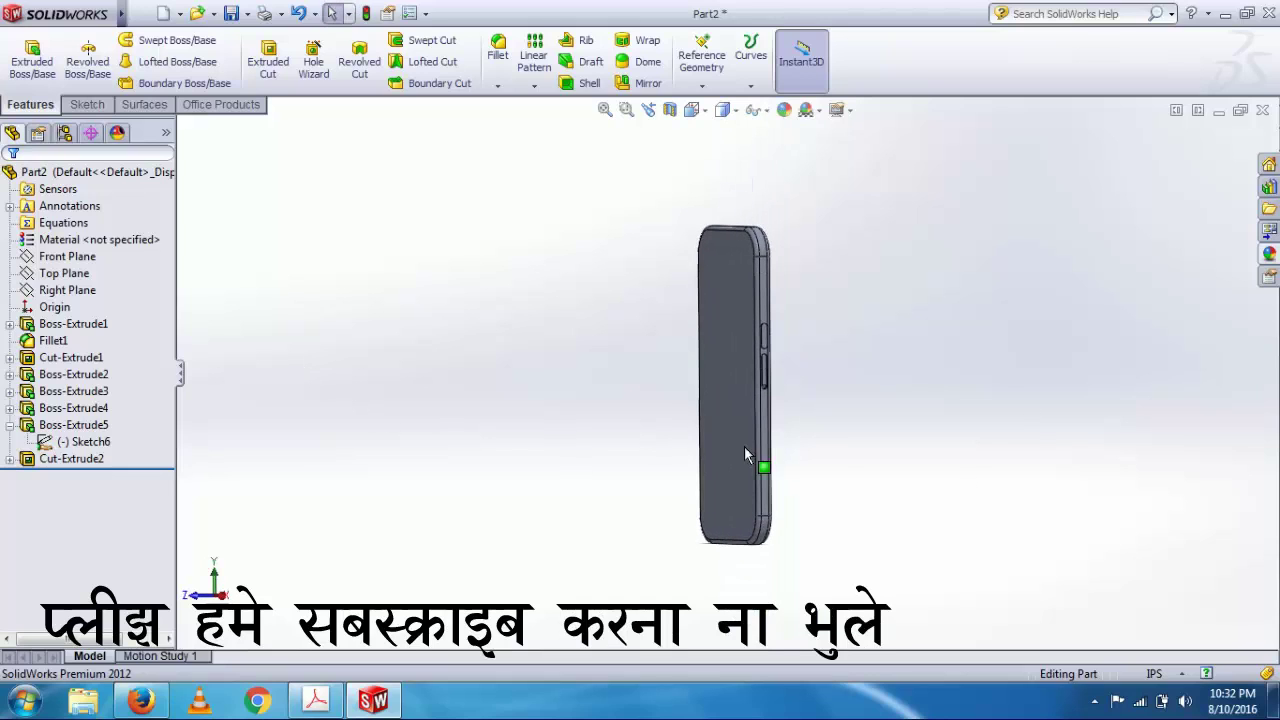
{"action": "middle_click_drag", "start_coordinate": [476, 312], "coordinate": [982, 399]}
{"action": "middle_click_drag", "start_coordinate": [646, 340], "coordinate": [681, 280]}
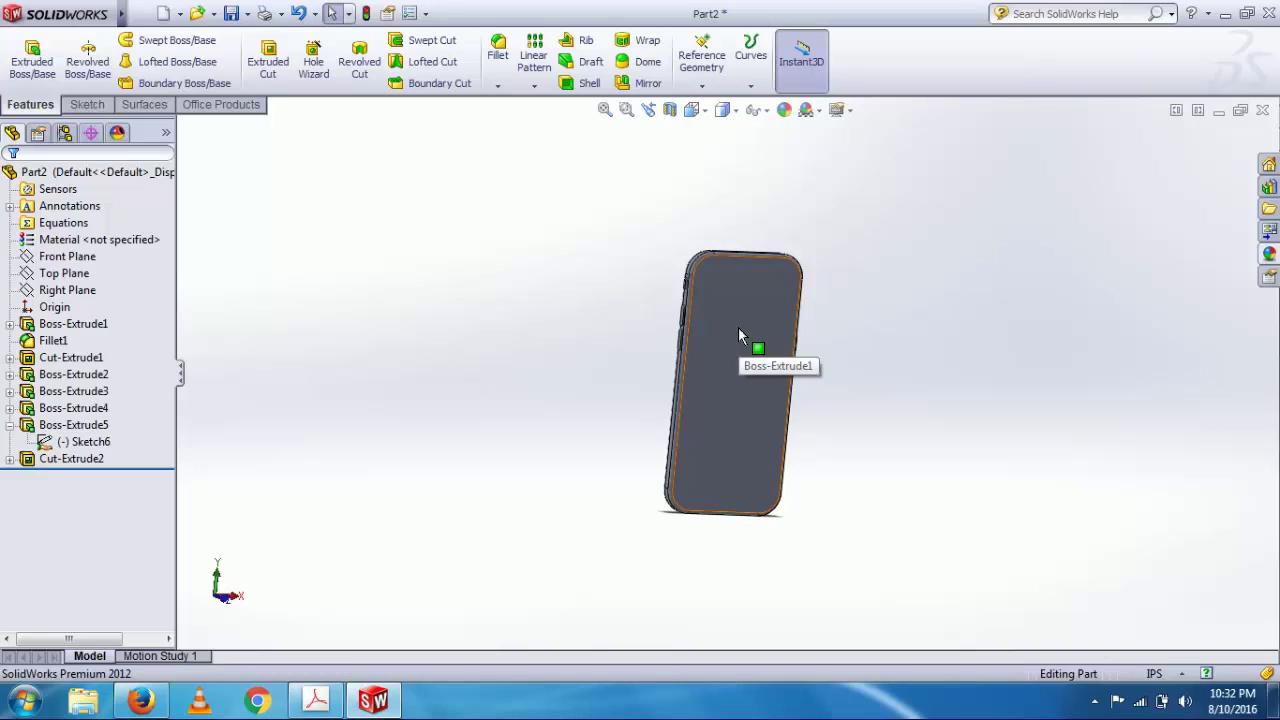
{"action": "middle_click_drag", "start_coordinate": [738, 330], "coordinate": [699, 556]}
{"action": "scroll", "coordinate": [711, 526], "scroll_direction": "down", "scroll_amount": 3}
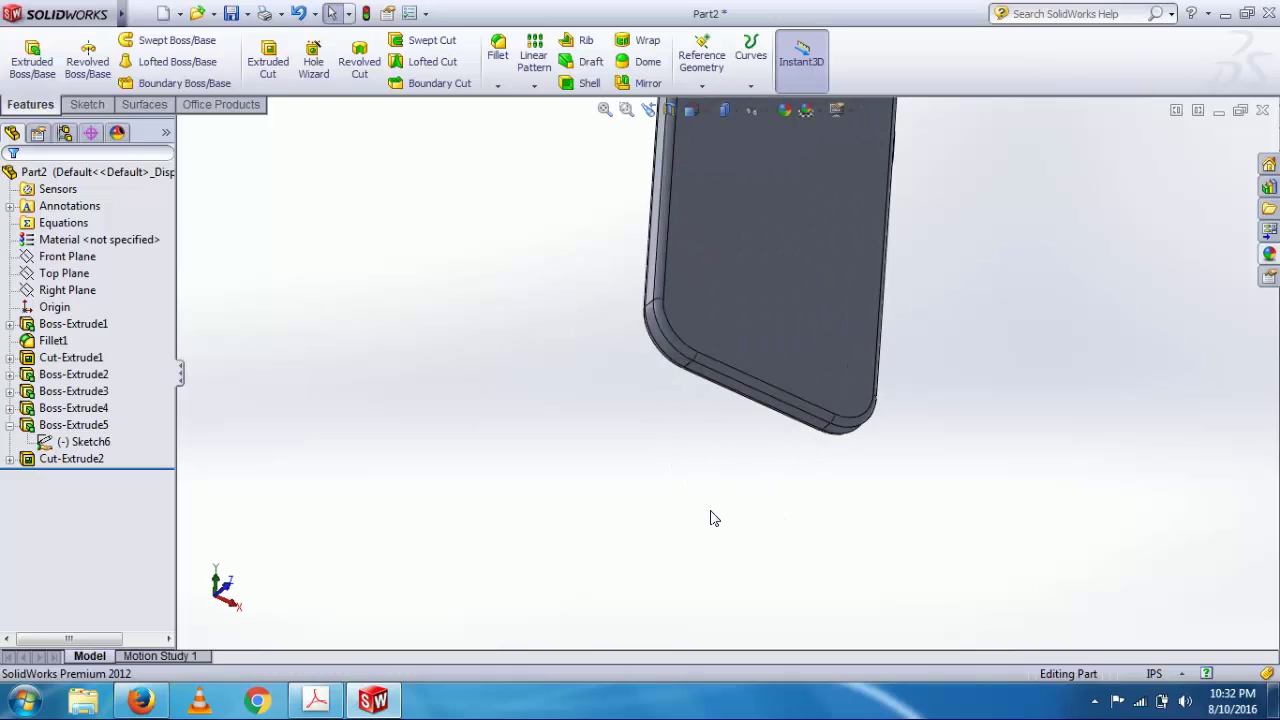